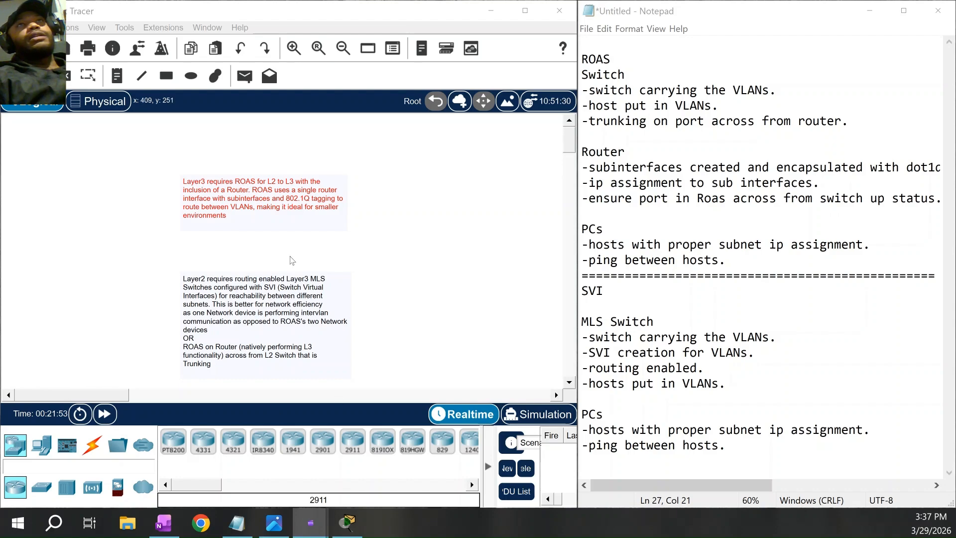
Place a 2911 router on the logical workspace beside the text notes and move it up to the head of the topology
scroll(387, 239, "down", 1)
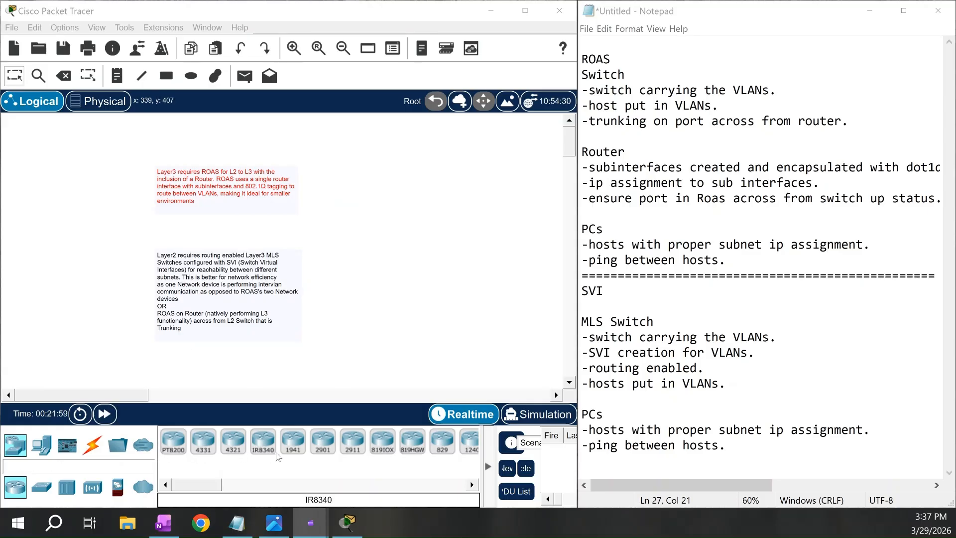
left_click(328, 446)
left_click_drag(329, 445, 364, 261)
left_click_drag(393, 190, 427, 157)
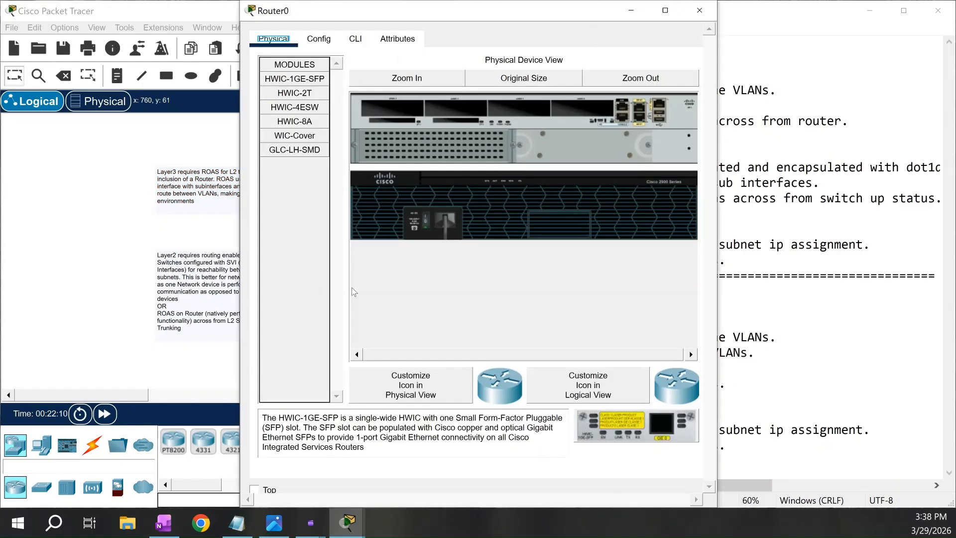
left_click(706, 10)
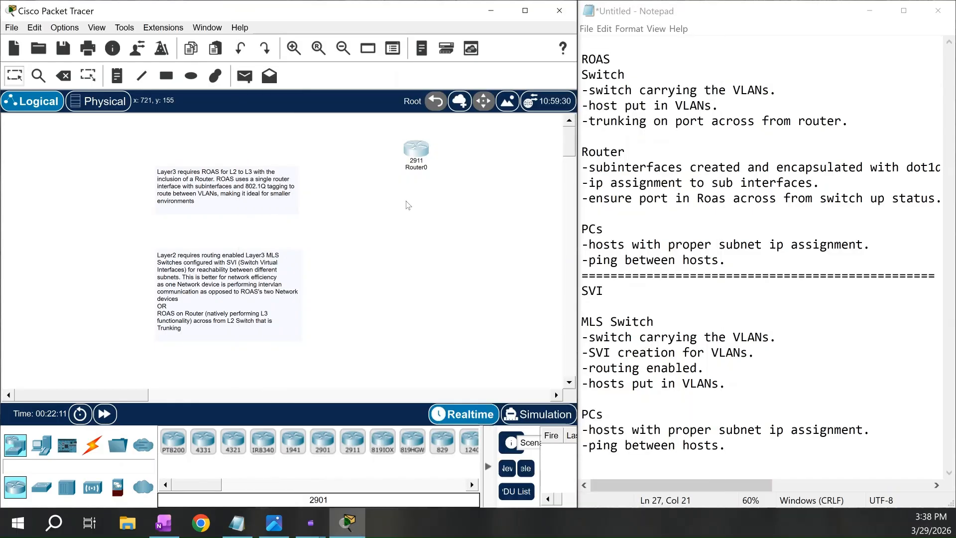
left_click_drag(436, 132, 454, 131)
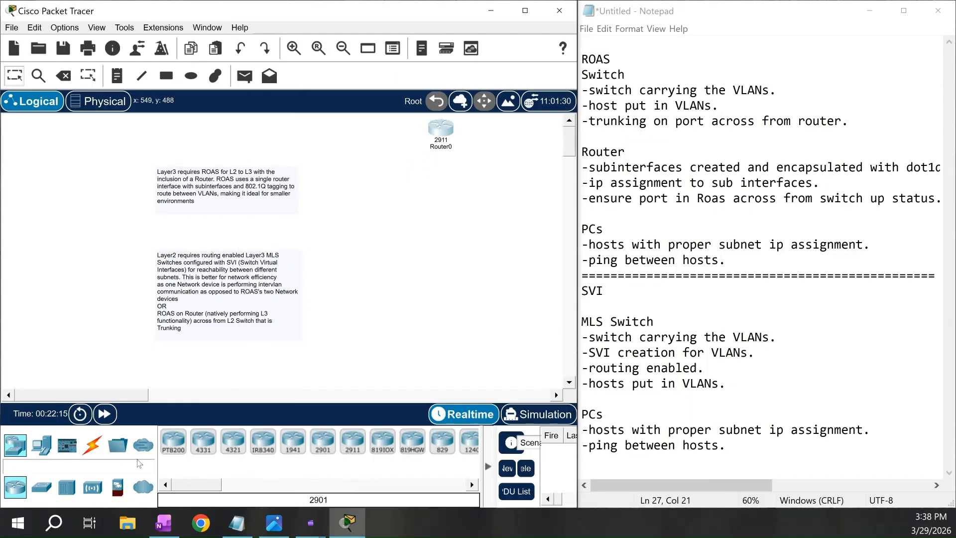
Place a 2960 switch directly below the router and close its device window
left_click(50, 487)
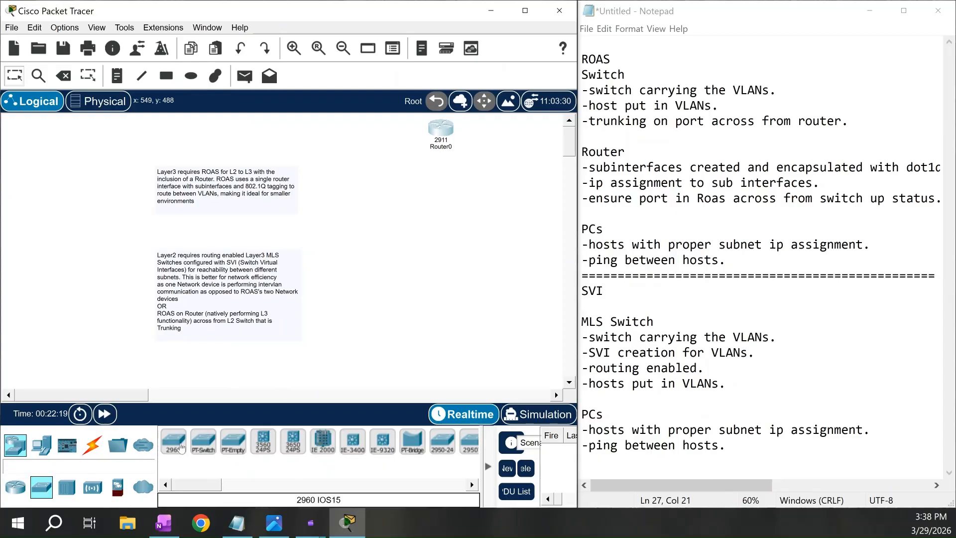
left_click_drag(181, 446, 445, 216)
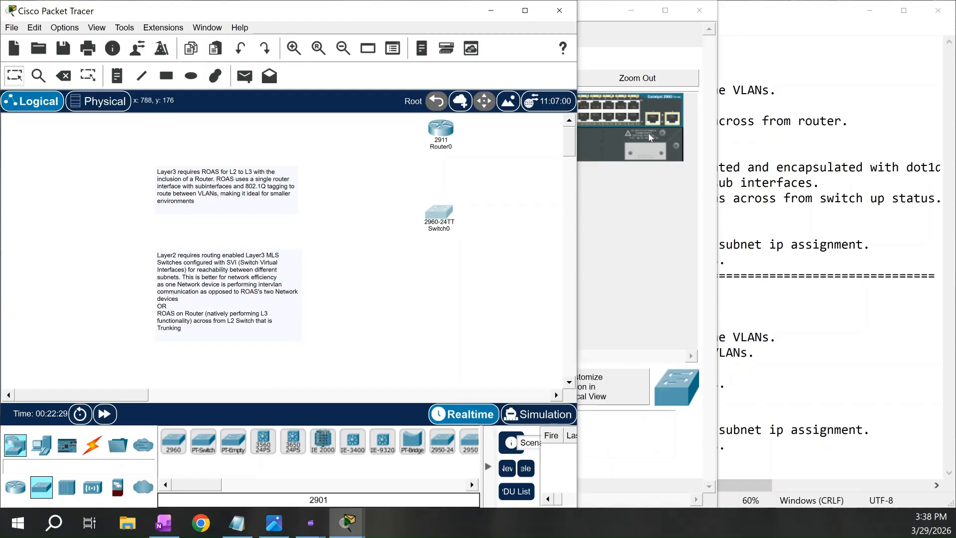
left_click(41, 445)
left_click(700, 8)
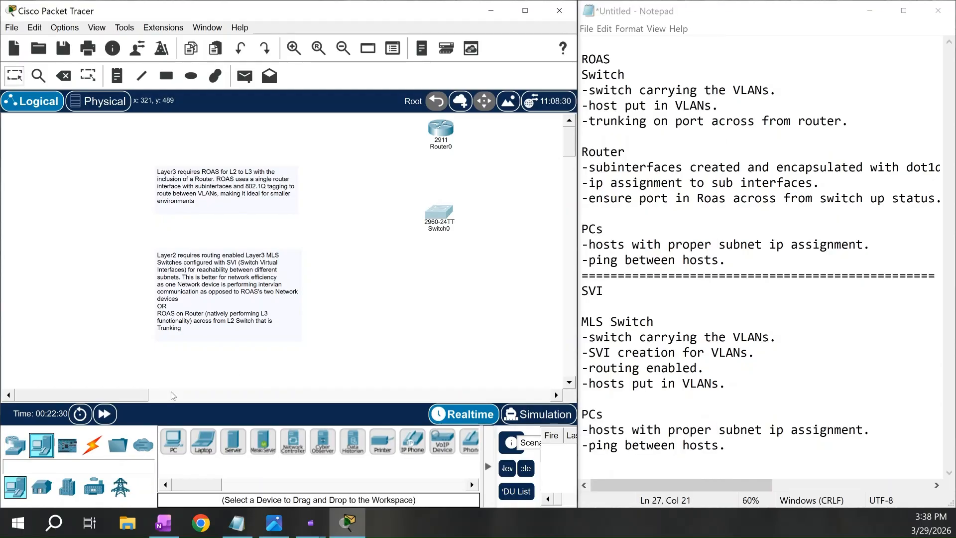
Place two PCs side by side below the switch
left_click_drag(174, 441, 324, 335)
left_click(390, 293)
left_click(167, 437)
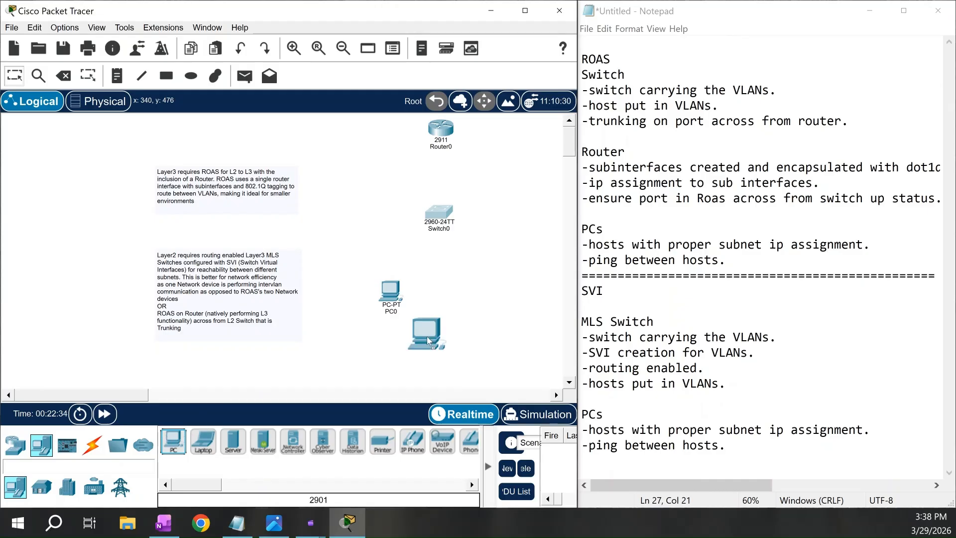
left_click(483, 294)
Connect PC0 to FastEthernet0/2 on the switch with a copper straight-through cable
left_click(92, 445)
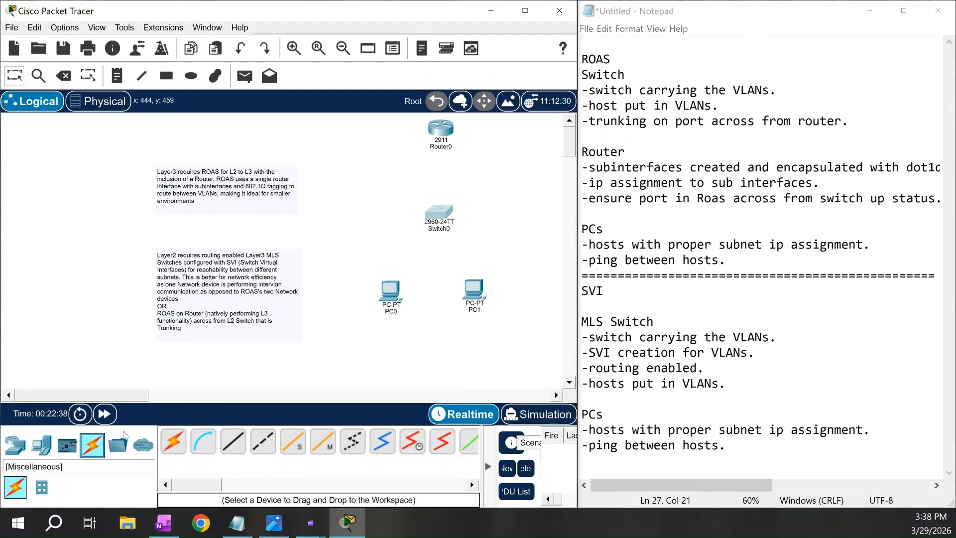
left_click(234, 439)
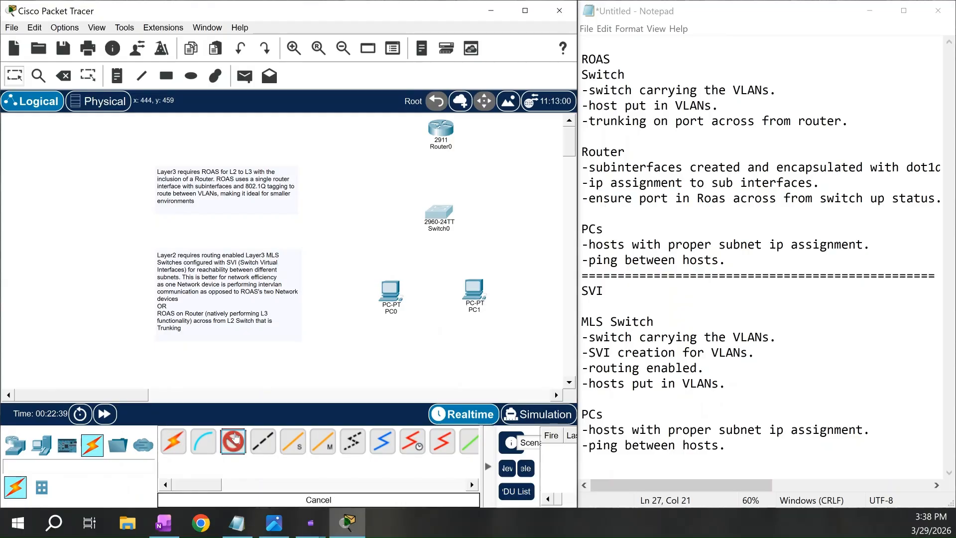
left_click(393, 290)
left_click(434, 343)
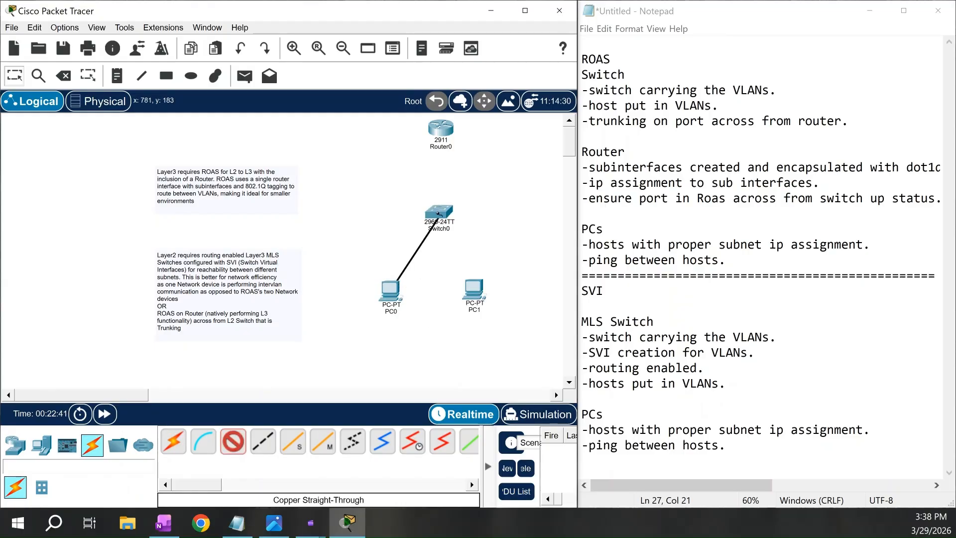
left_click(440, 213)
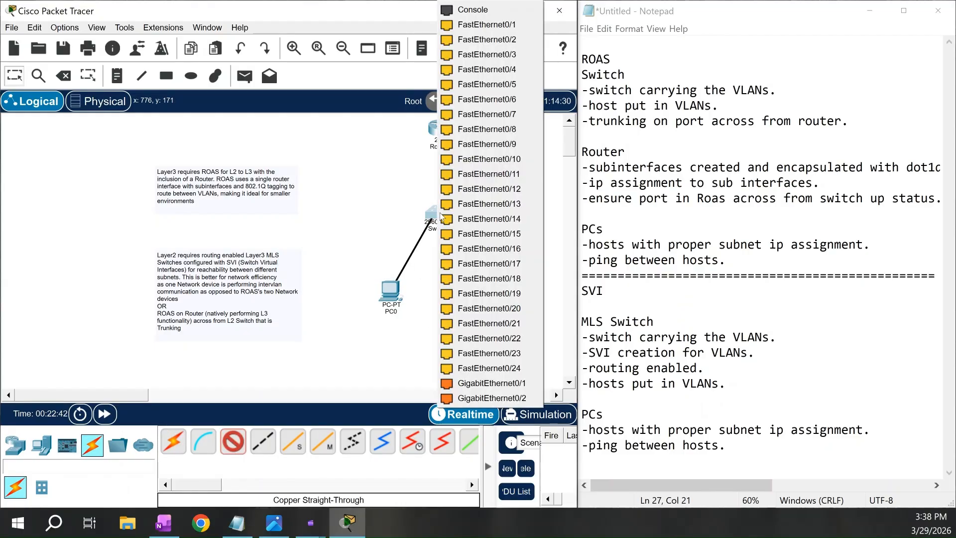
left_click(496, 40)
Connect PC1 to FastEthernet0/13 on the switch with a copper straight-through cable
left_click(232, 441)
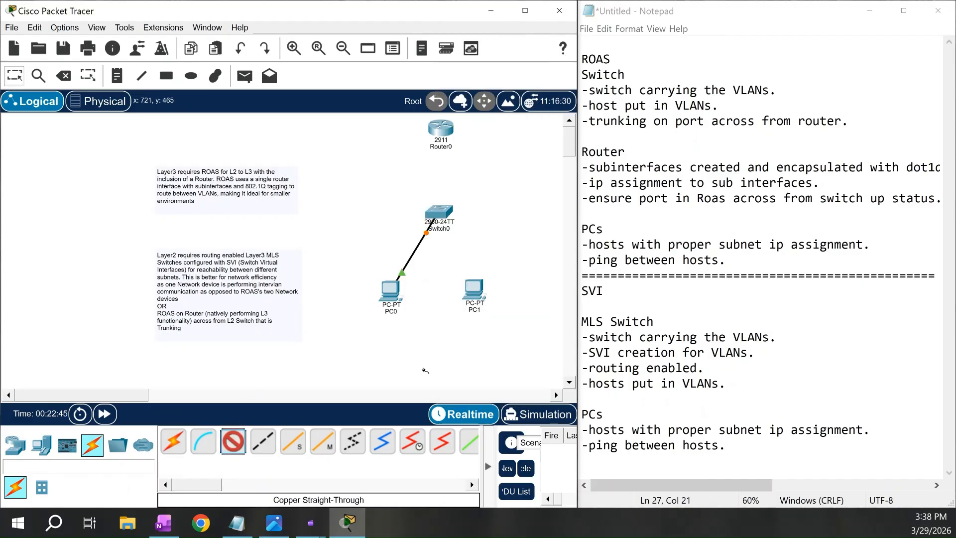
left_click(474, 290)
left_click(504, 348)
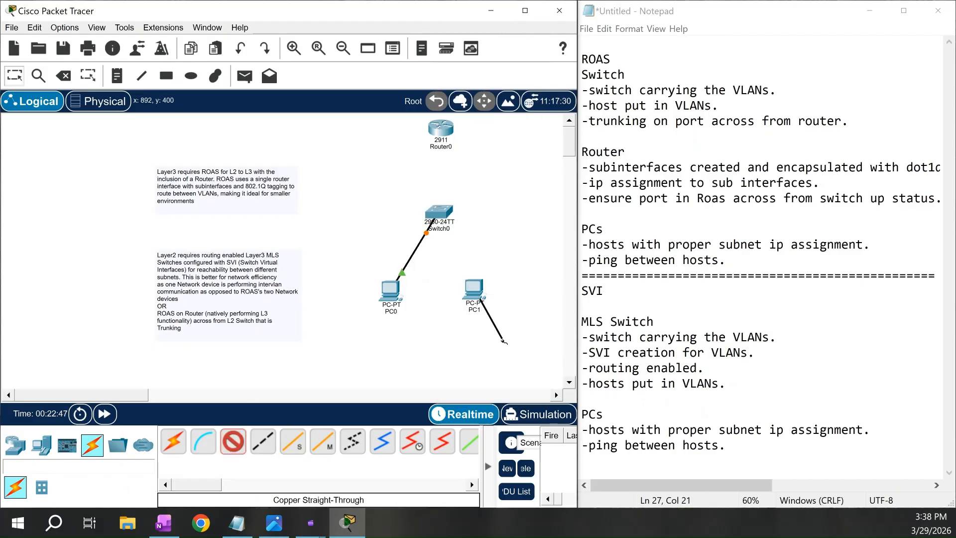
left_click(443, 221)
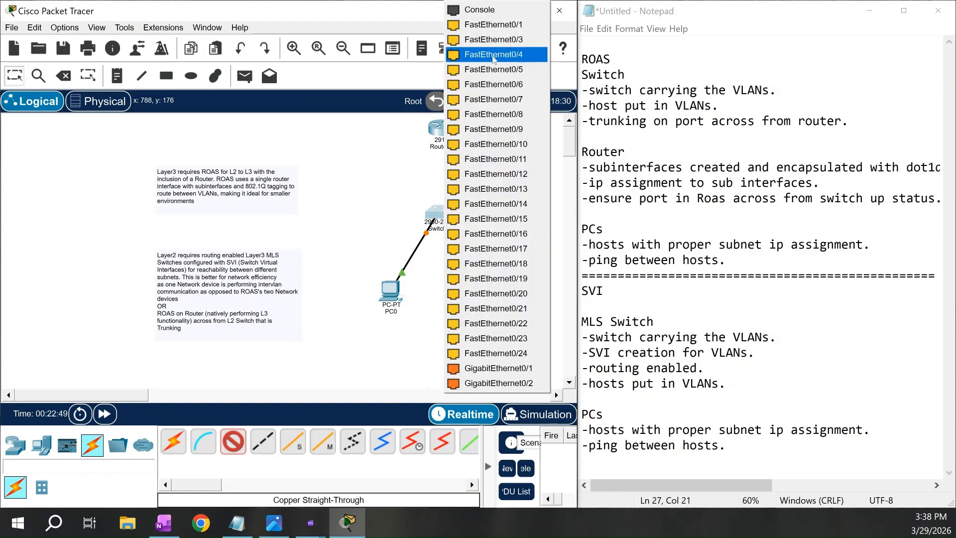
left_click(516, 205)
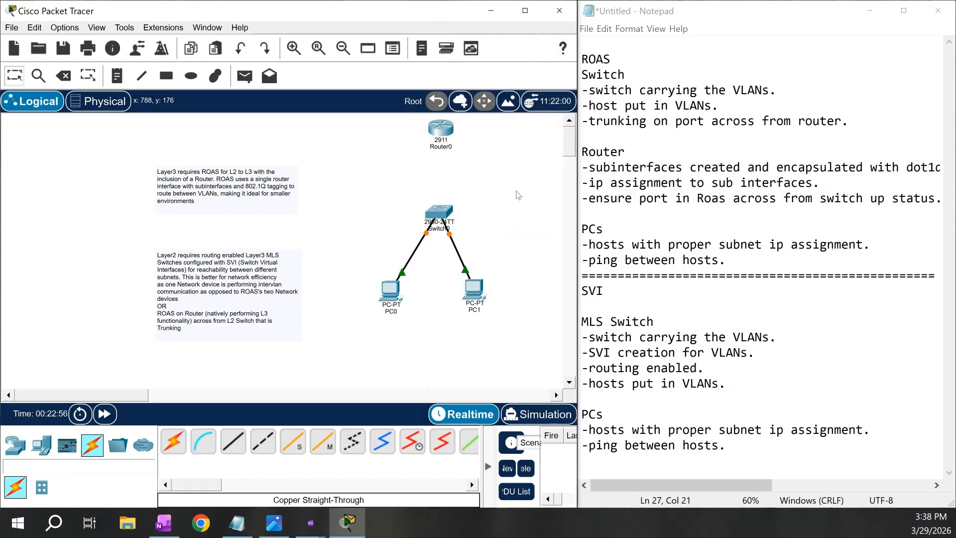
Connect the switch's FastEthernet0/1 to the router's GigabitEthernet0/0 with a copper straight-through cable
left_click(234, 442)
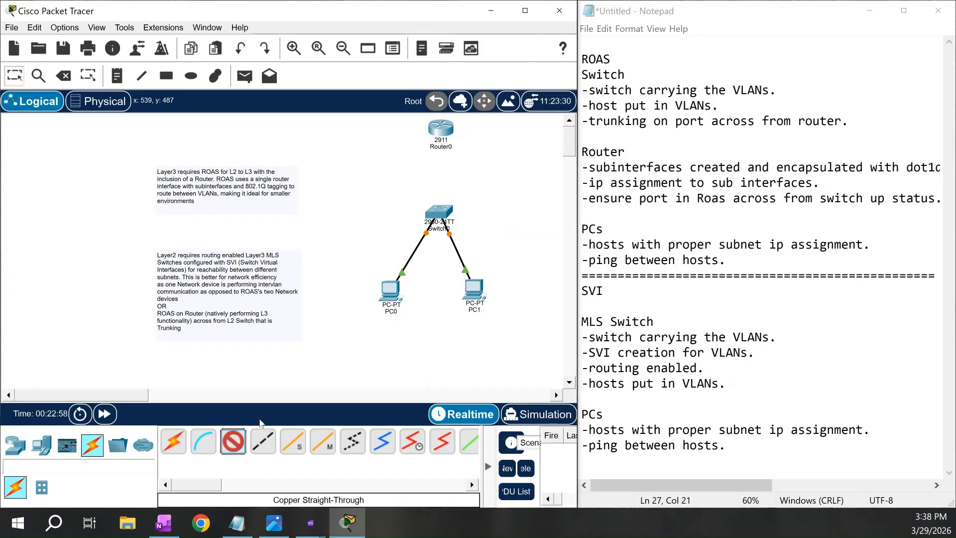
left_click(439, 210)
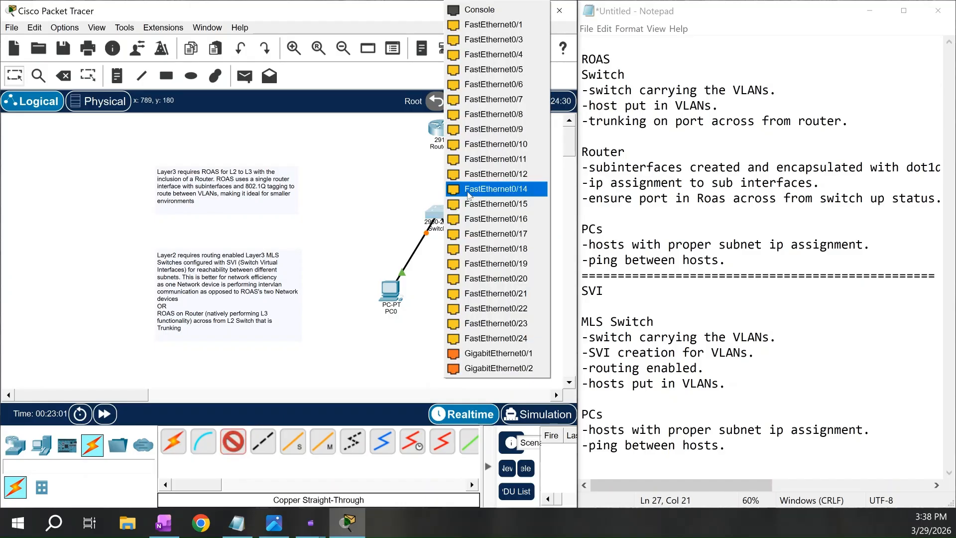
left_click(510, 26)
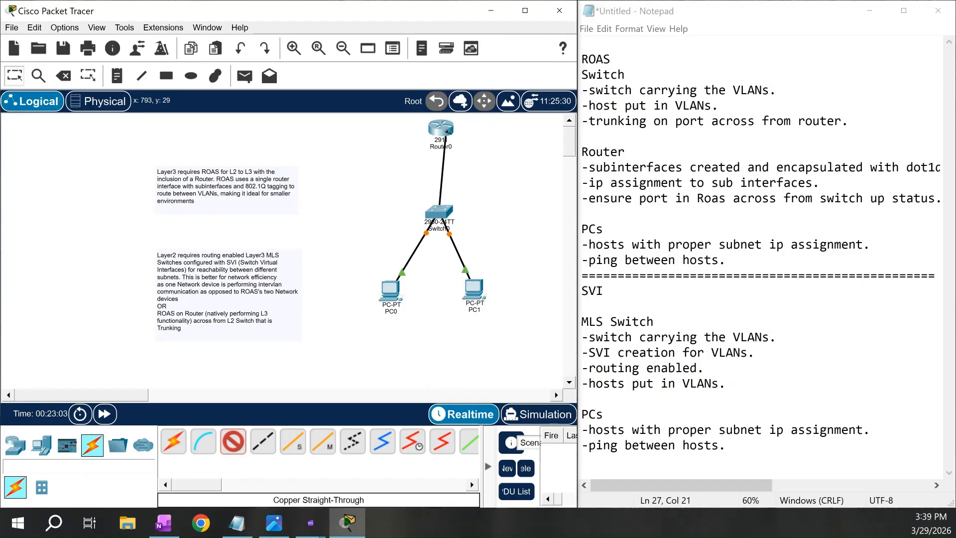
left_click(441, 132)
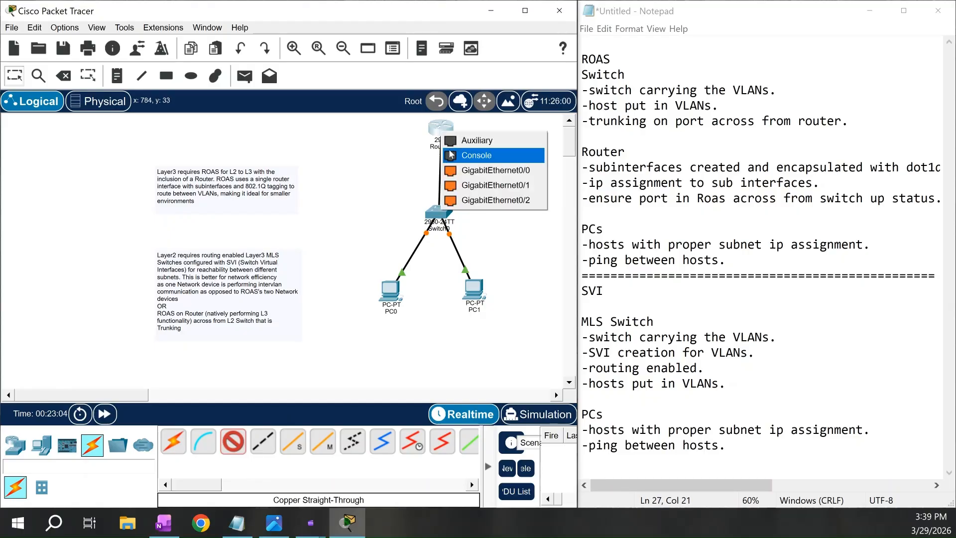
left_click(464, 171)
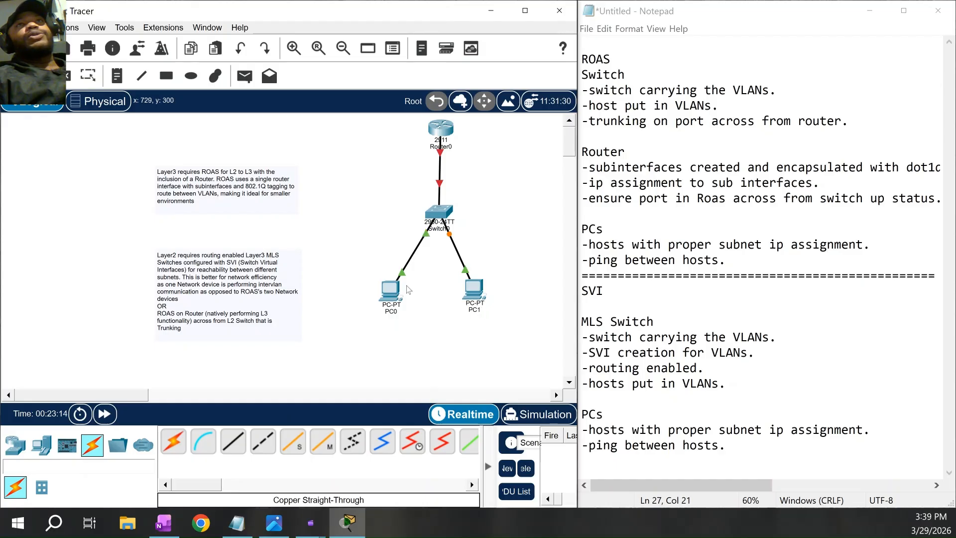
Open the switch's device window and leave it minimized
left_click(443, 213)
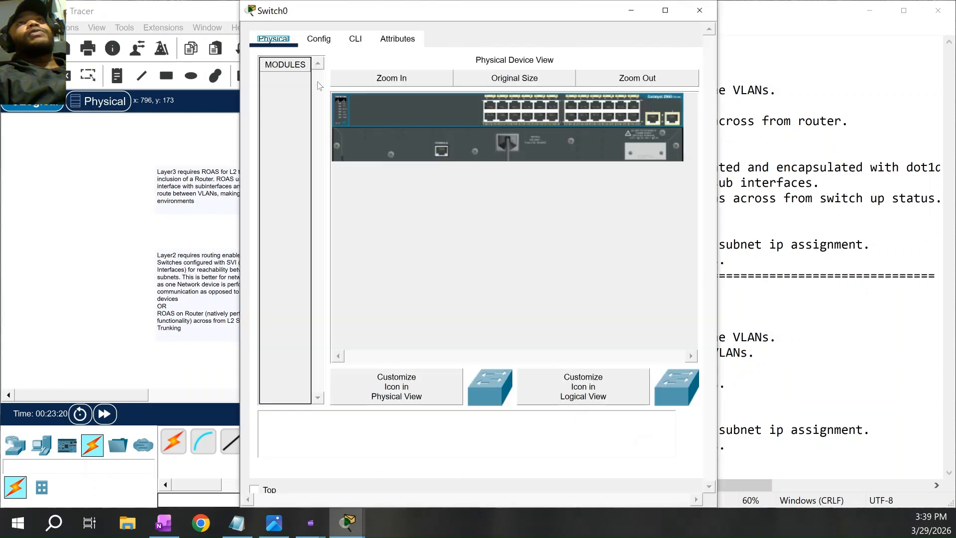
left_click(641, 12)
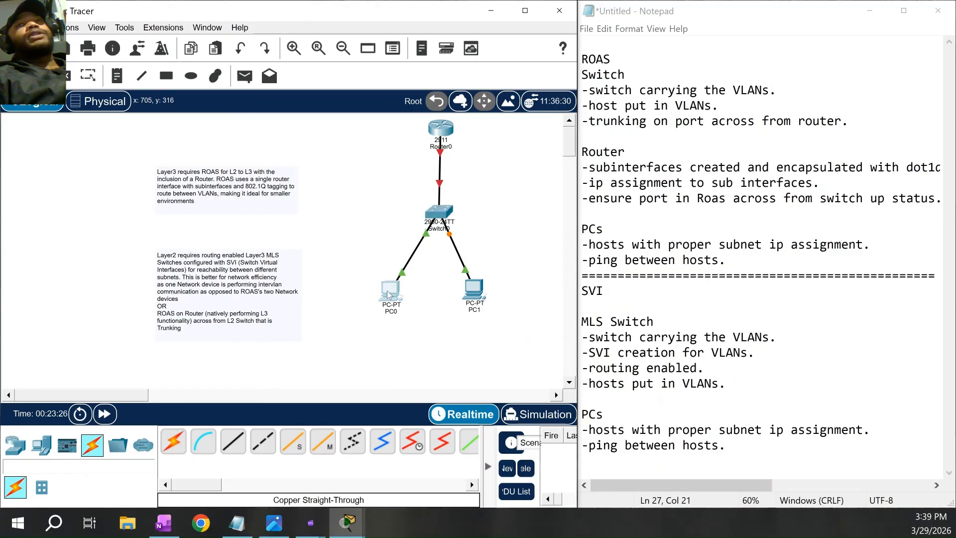
Set PC0's IPv4 default gateway to 10.0.0.1 in its global settings
left_click(394, 282)
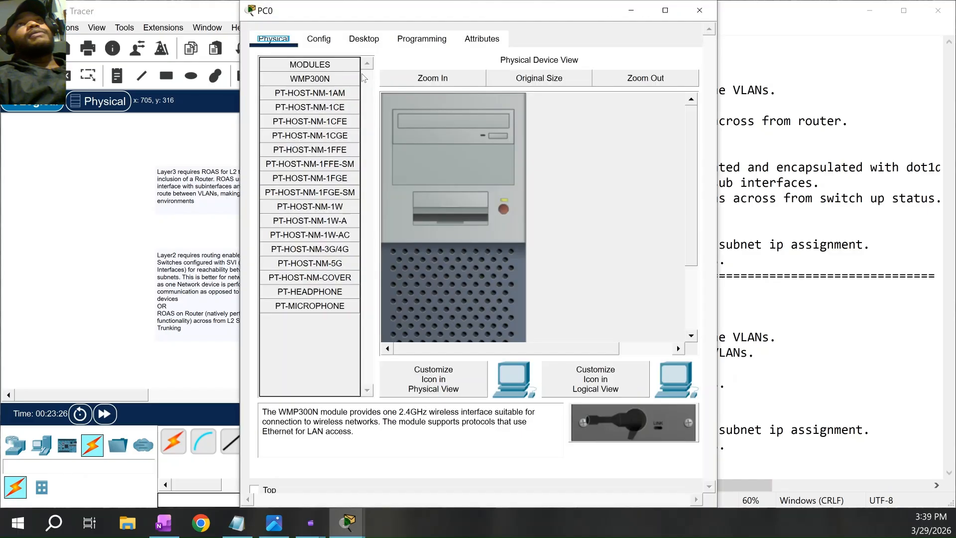
left_click(319, 39)
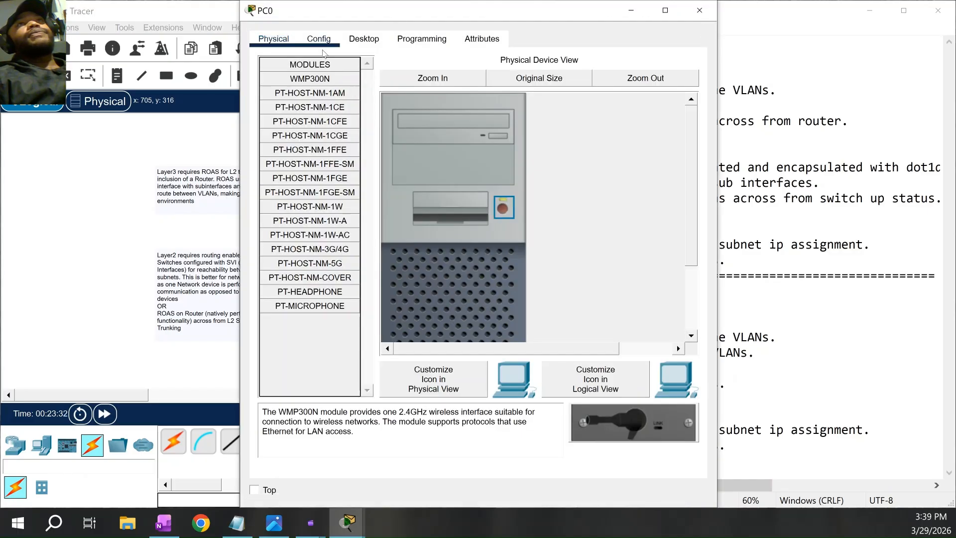
left_click(493, 203)
type("17")
key("BackSpace")
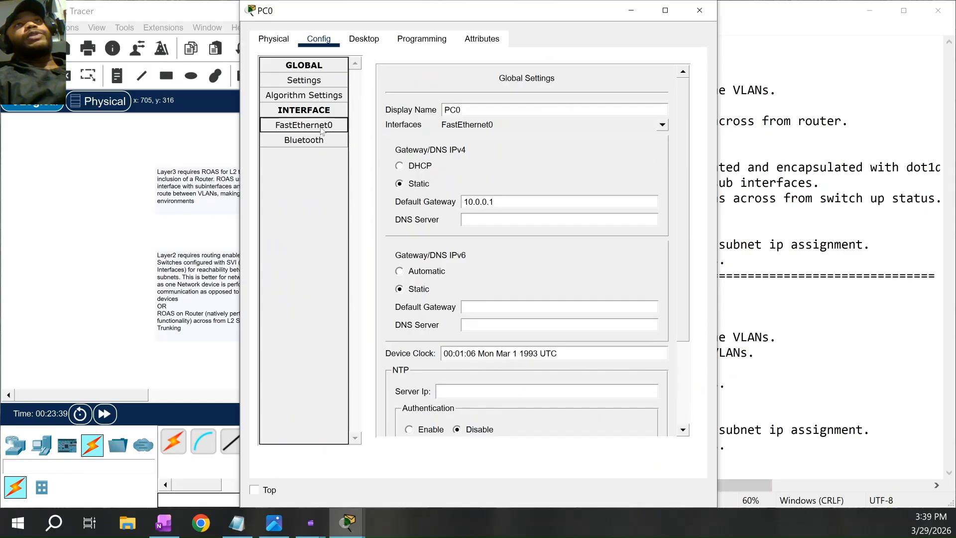
Assign PC0's FastEthernet0 the static IPv4 address 10.0.0.5 with subnet mask 255.255.255.0
left_click(325, 131)
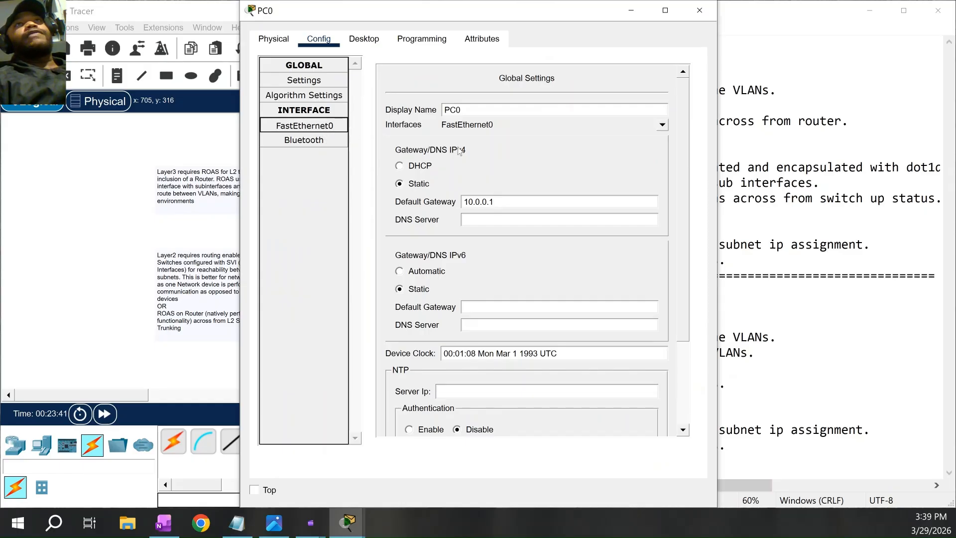
left_click(556, 189)
type("10.0.0.5")
left_click(565, 207)
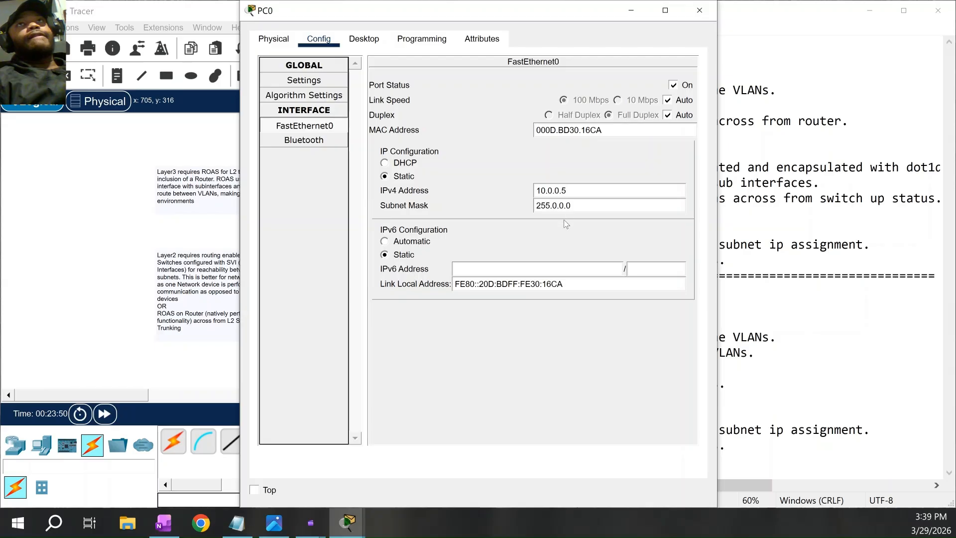
key("BackSpace")
key("BackSpace")
key("BackSpace")
key("BackSpace")
key("BackSpace")
type("255.25")
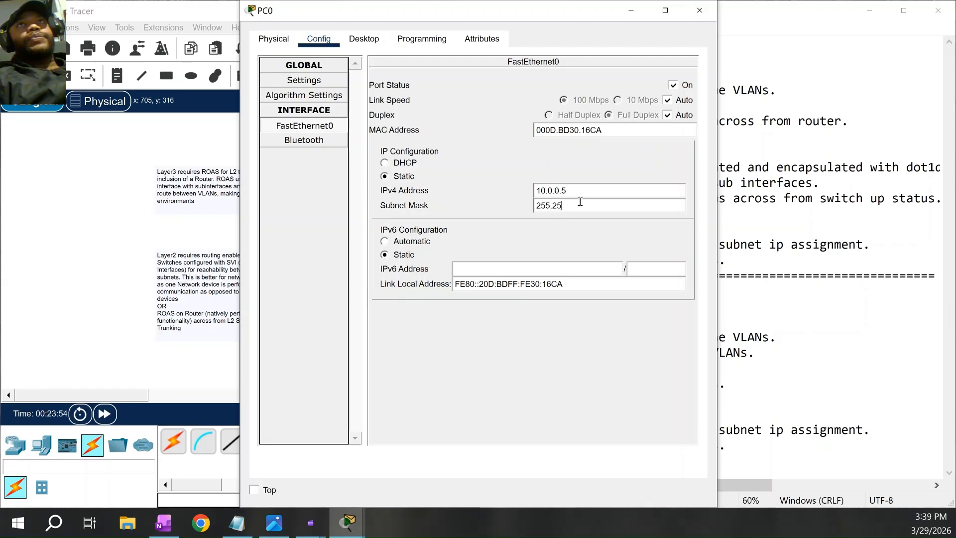
type("5.0")
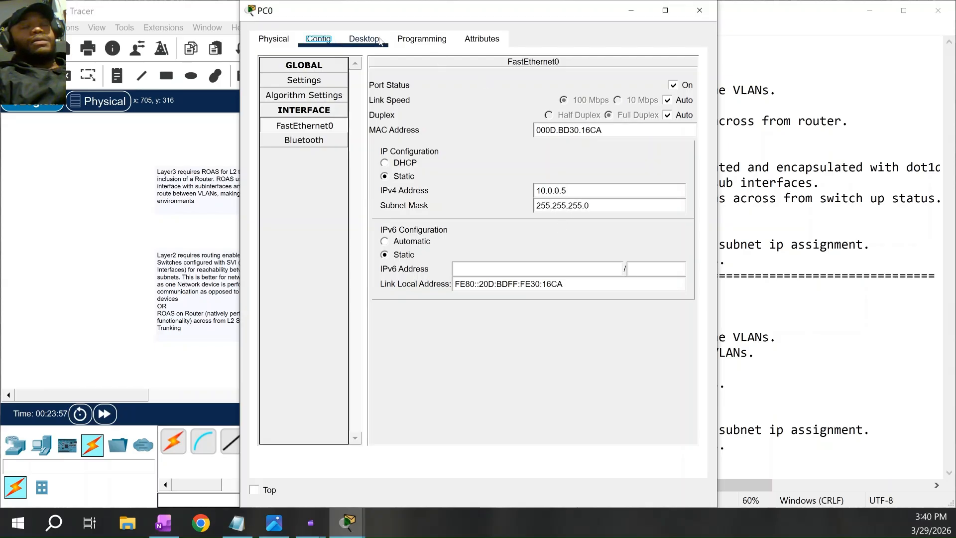
Enter the command ping 172.16.0.5 at PC0's Command Prompt without running it, and minimize the PC0 window
left_click(380, 41)
left_click(570, 122)
type("ping1272")
key("BackSpace")
key("BackSpace")
key("BackSpace")
key("BackSpace")
key("BackSpace")
type("g 172")
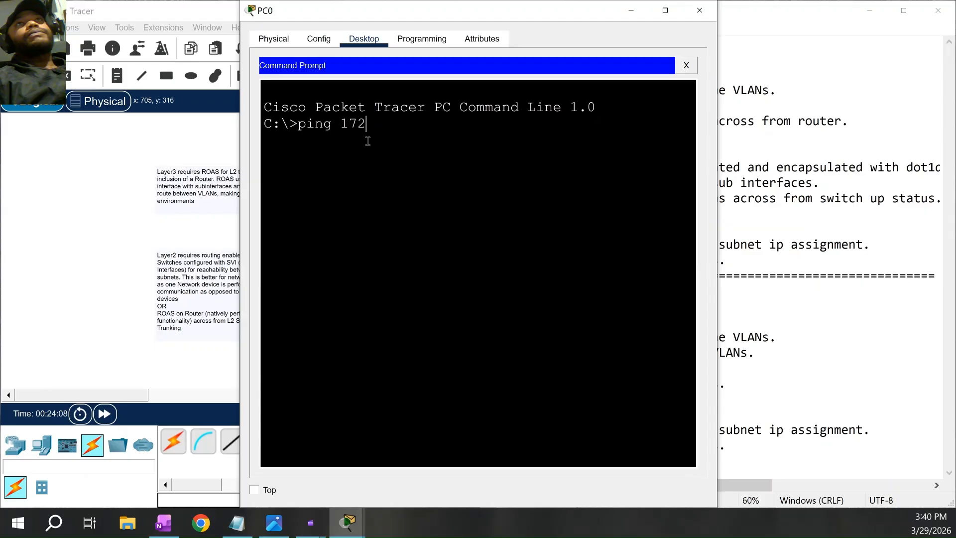
type(".16.0.5")
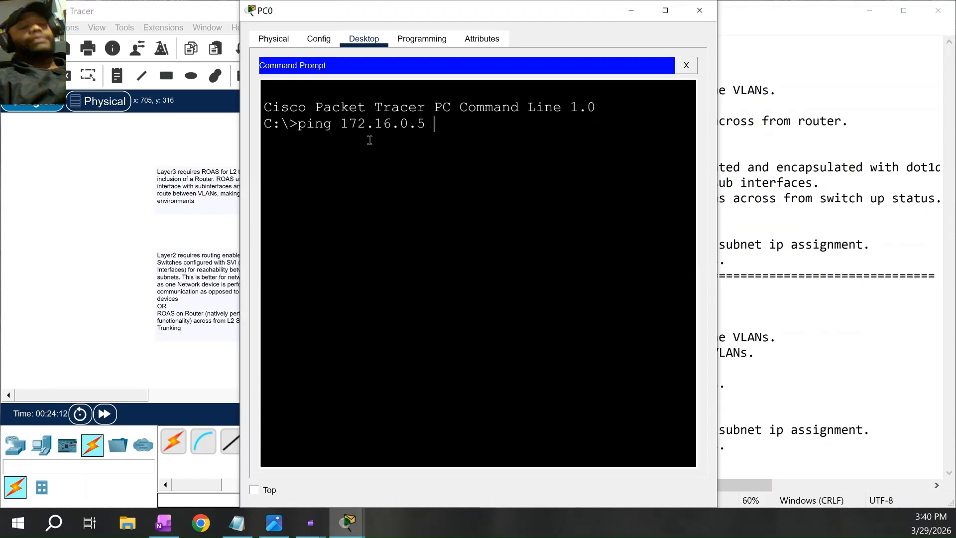
left_click(631, 10)
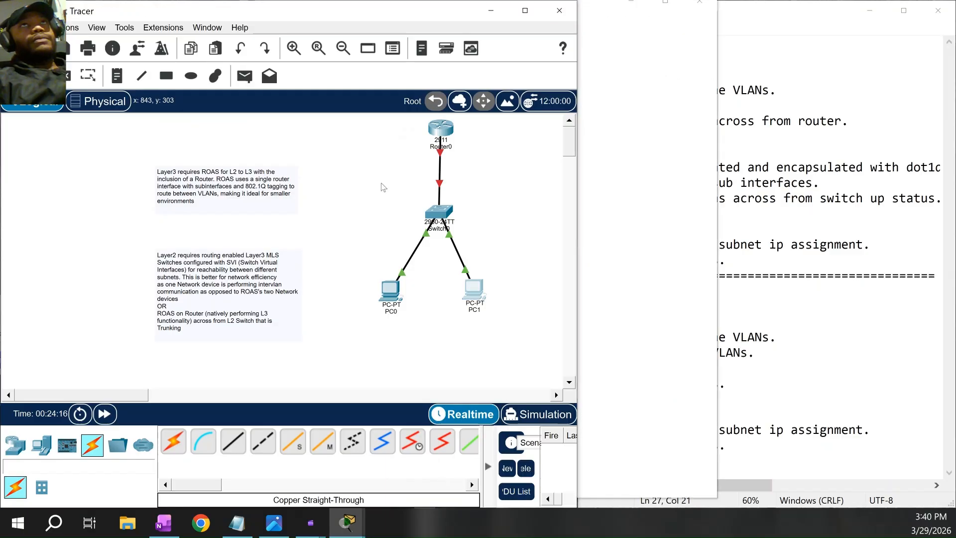
Assign PC1 the static IPv4 address 172.16.0.5 with subnet mask 255.255.255.0 and default gateway 172.16.0.1
left_click(328, 42)
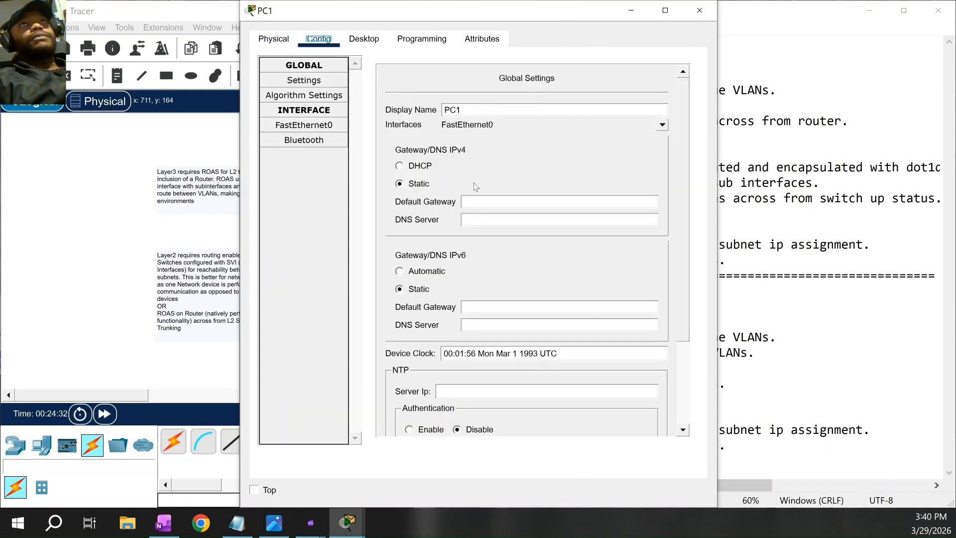
left_click(363, 40)
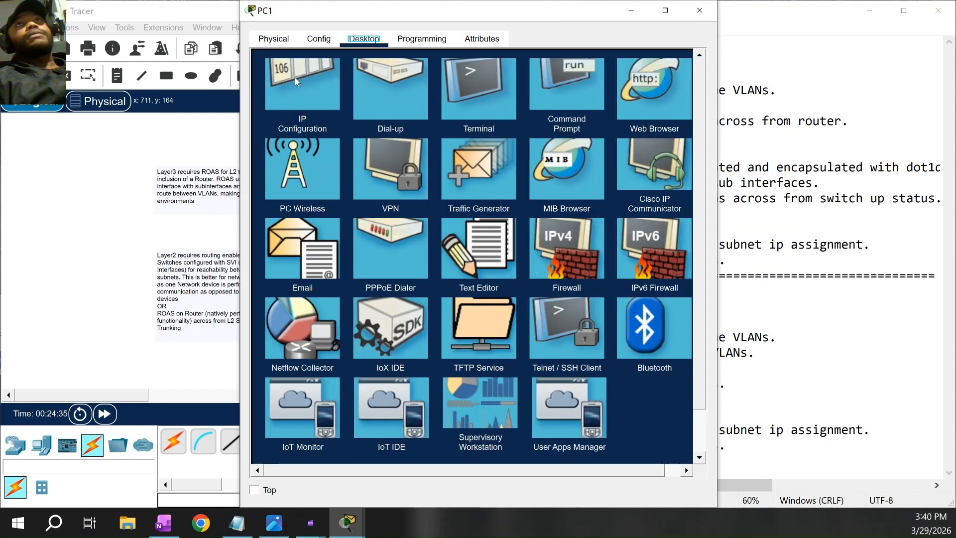
left_click(287, 78)
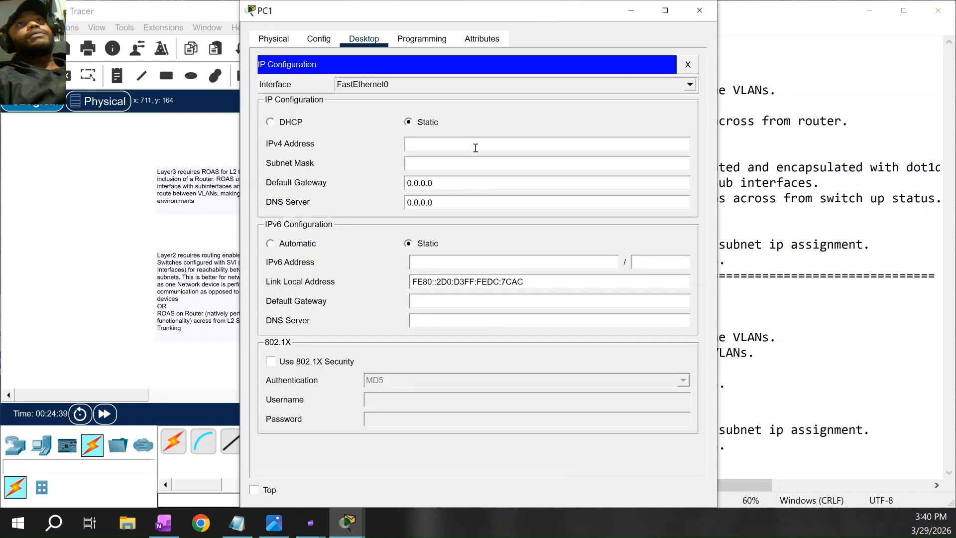
left_click(475, 144)
type("172.16.0.5")
key("Tab")
type("255.255.")
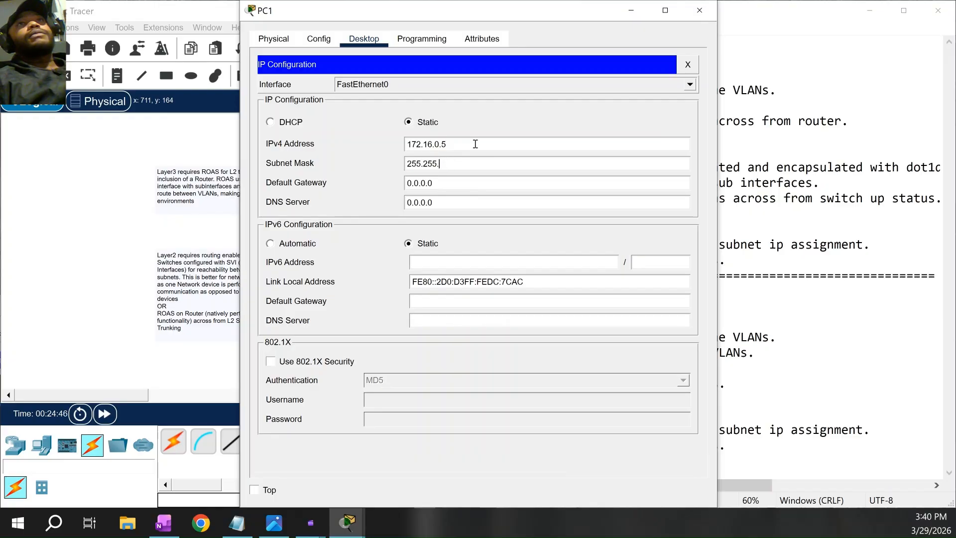
type("255.0")
key("Tab")
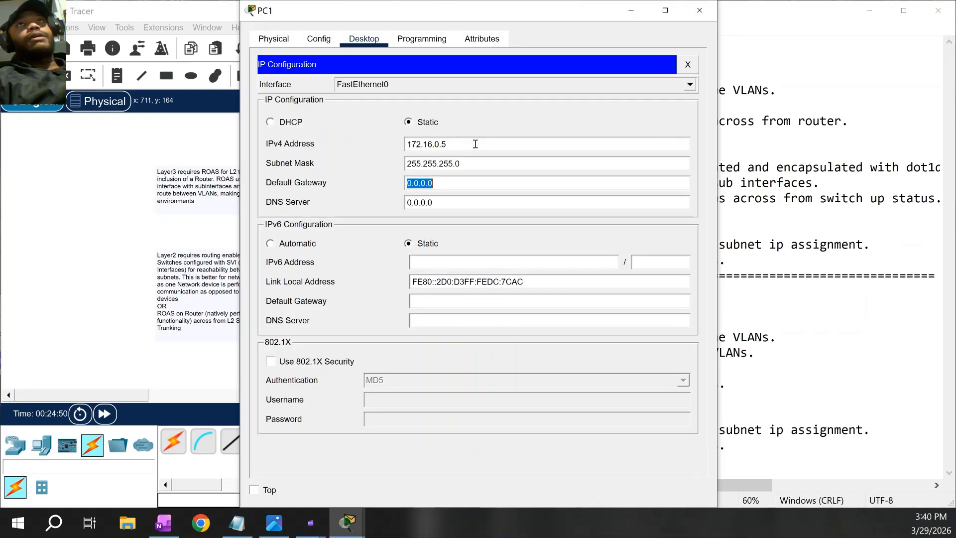
type("172.16.0.1")
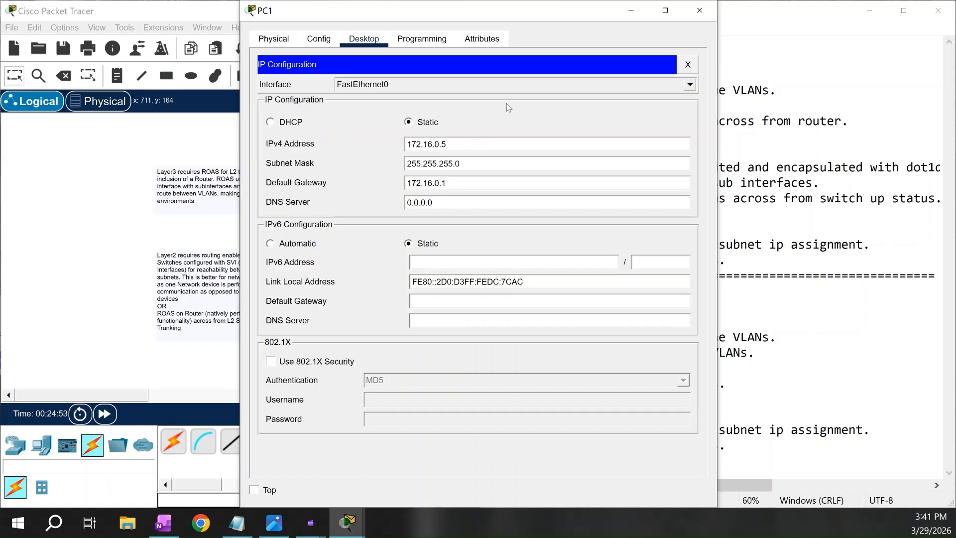
Arrange PC0's Command Prompt window and PC1's IP Configuration window side by side
left_click_drag(438, 10, 621, 21)
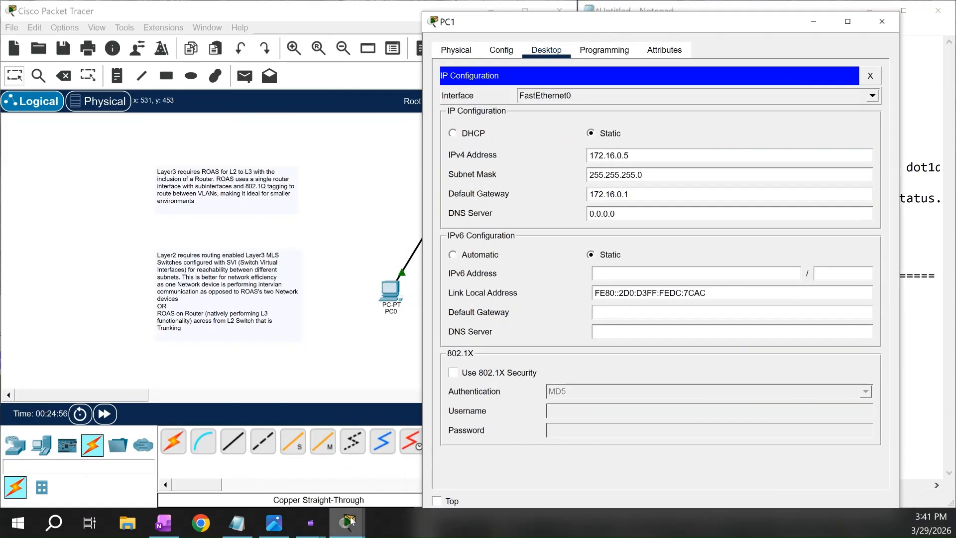
key("super+Left")
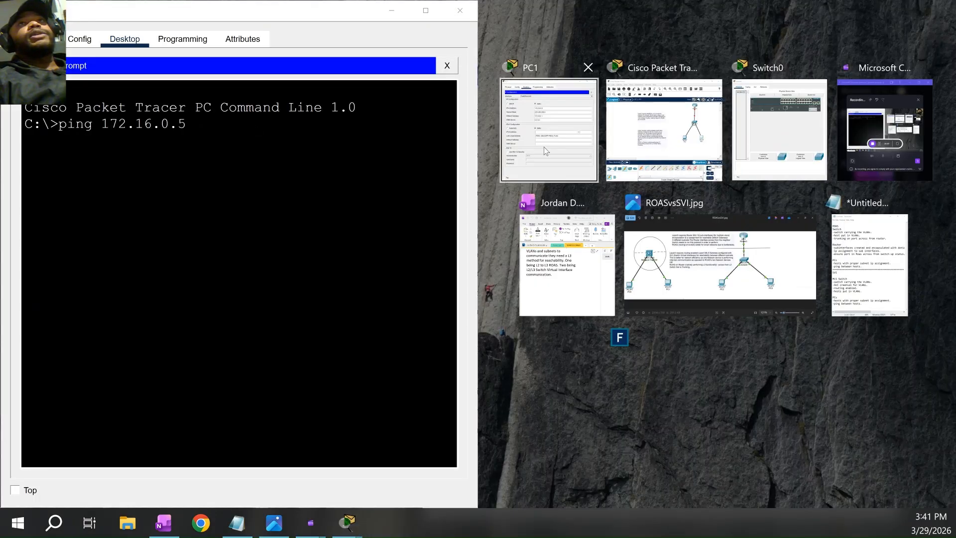
left_click(543, 147)
Replace the pending ping command at PC0's Command Prompt with ipconfig and run it
left_click(229, 128)
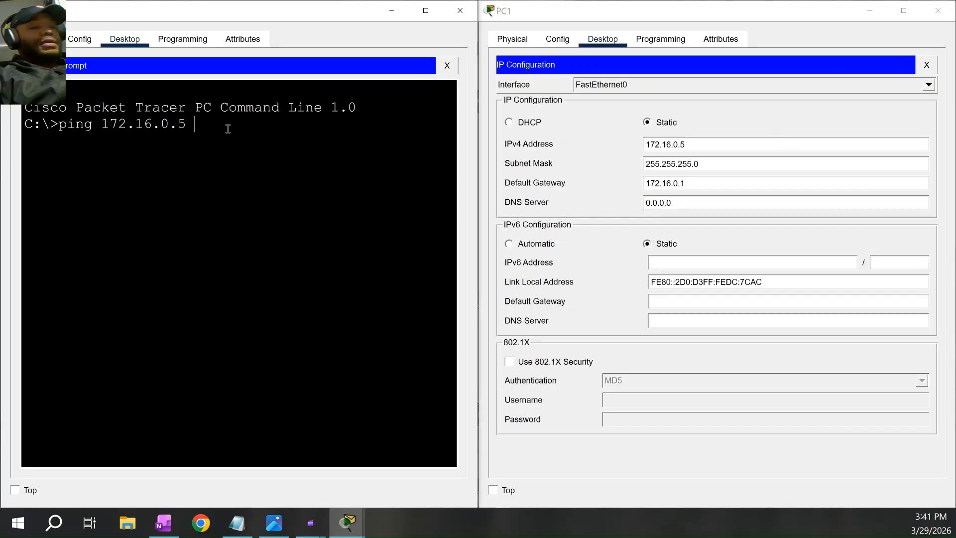
key("BackSpace")
key("BackSpace")
key("BackSpace")
key("BackSpace")
key("BackSpace")
key("BackSpace")
key("BackSpace")
key("BackSpace")
key("BackSpace")
key("BackSpace")
key("BackSpace")
key("BackSpace")
key("BackSpace")
key("BackSpace")
key("BackSpace")
key("BackSpace")
type("ipconfig")
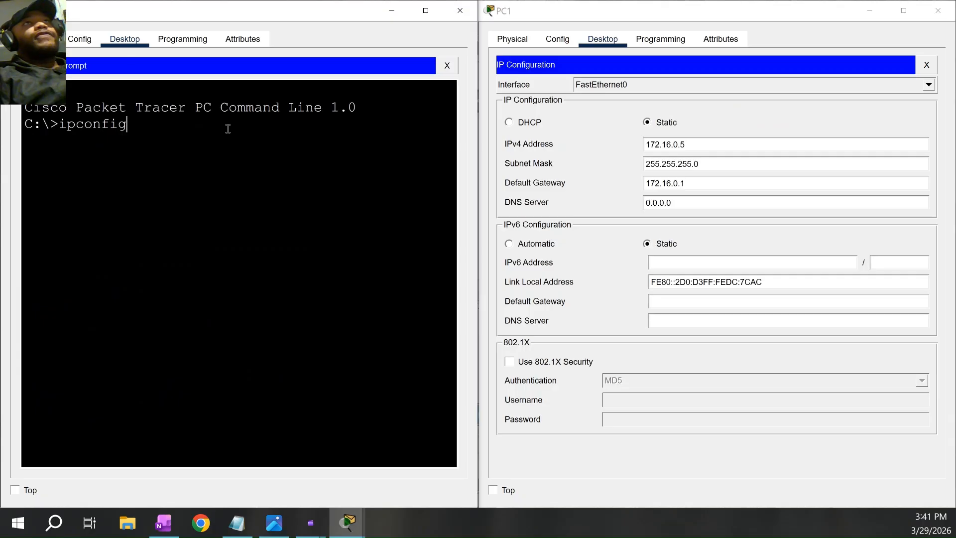
key("Return")
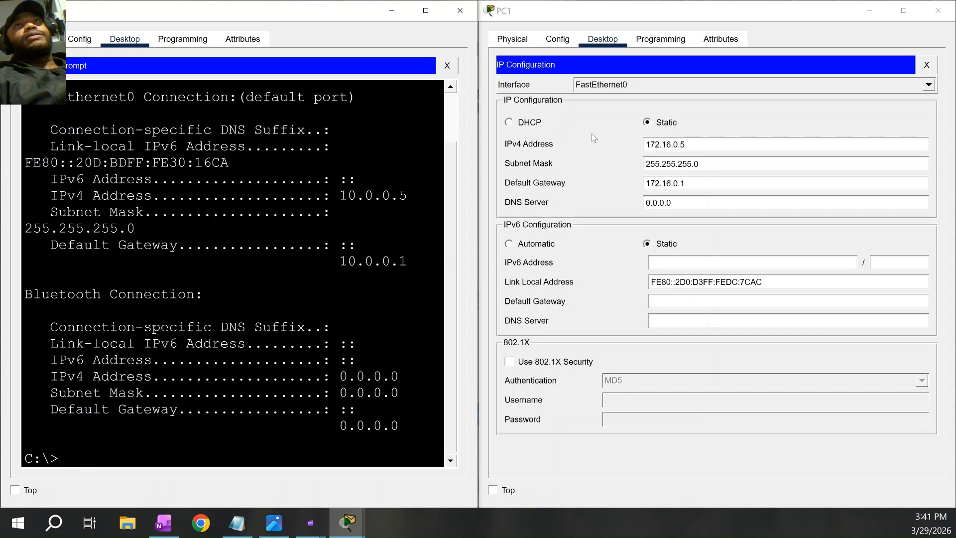
Ping 172.16.0.5 from PC0's Command Prompt
left_click_drag(319, 18, 314, 324)
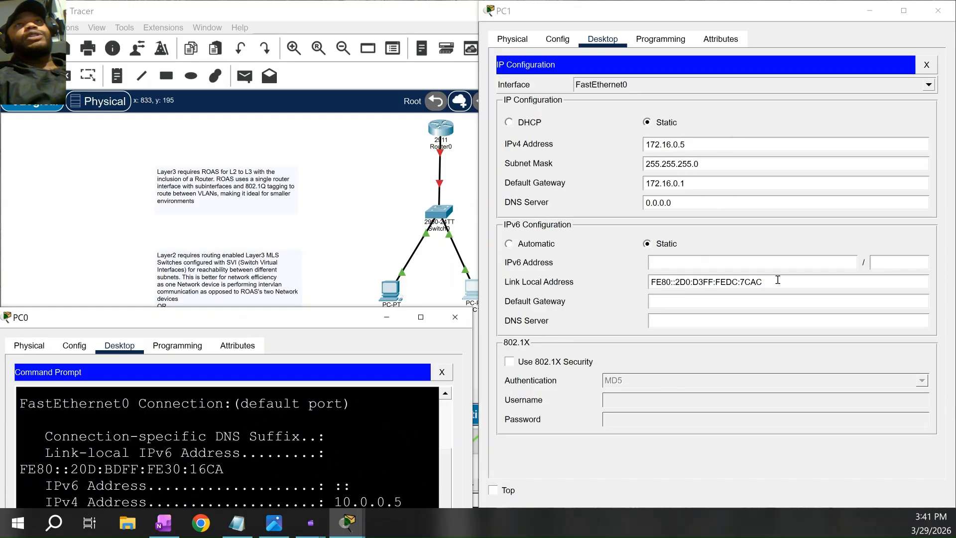
left_click_drag(397, 332, 428, 52)
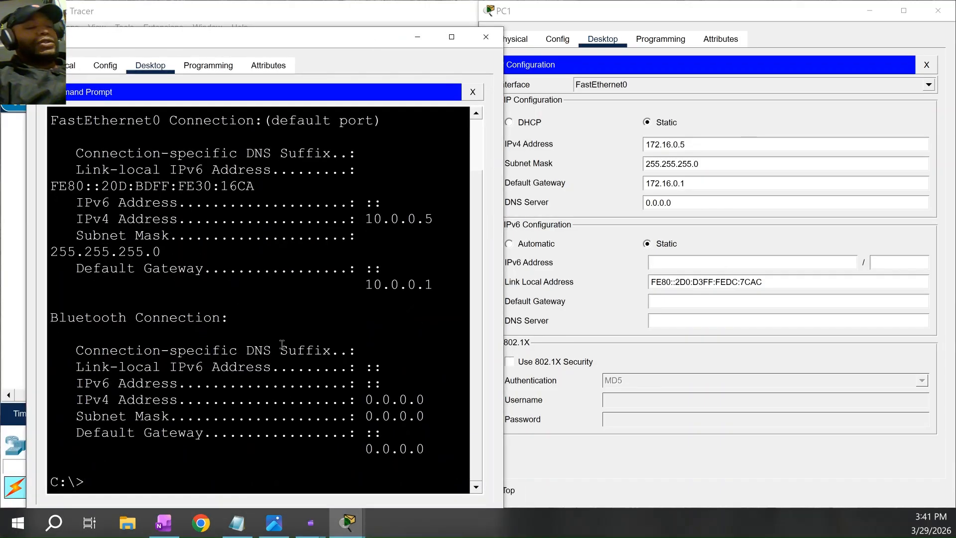
type("ping ")
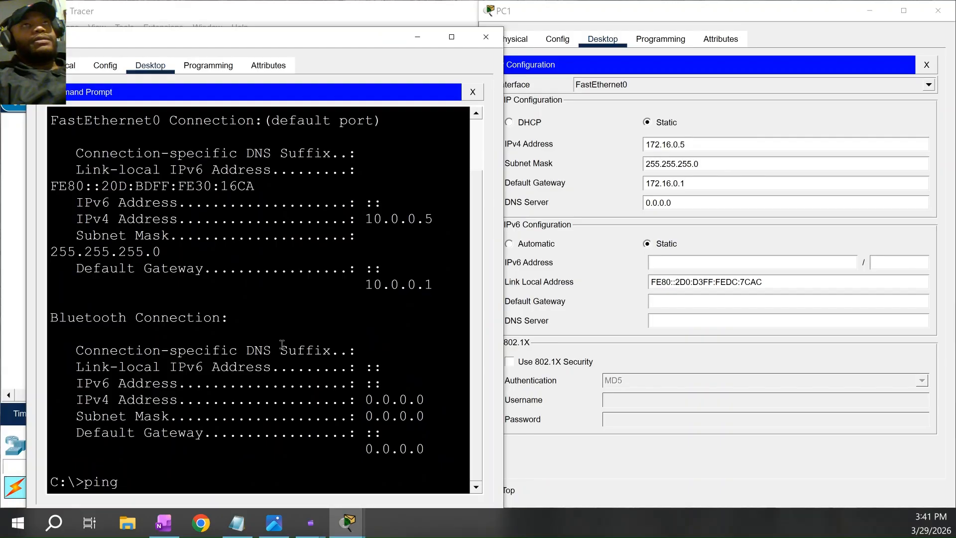
type("172.16")
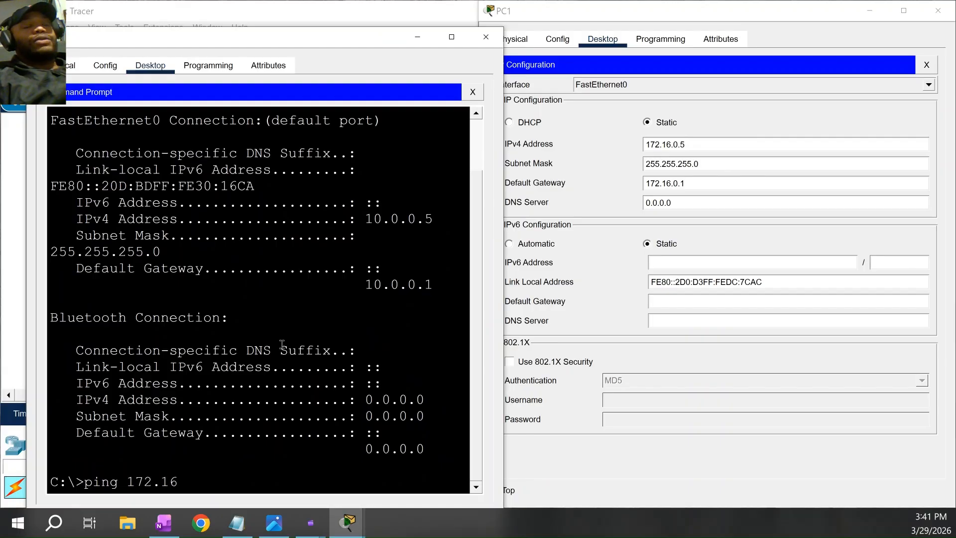
type(".0")
key("BackSpace")
type(".0")
key("BackSpace")
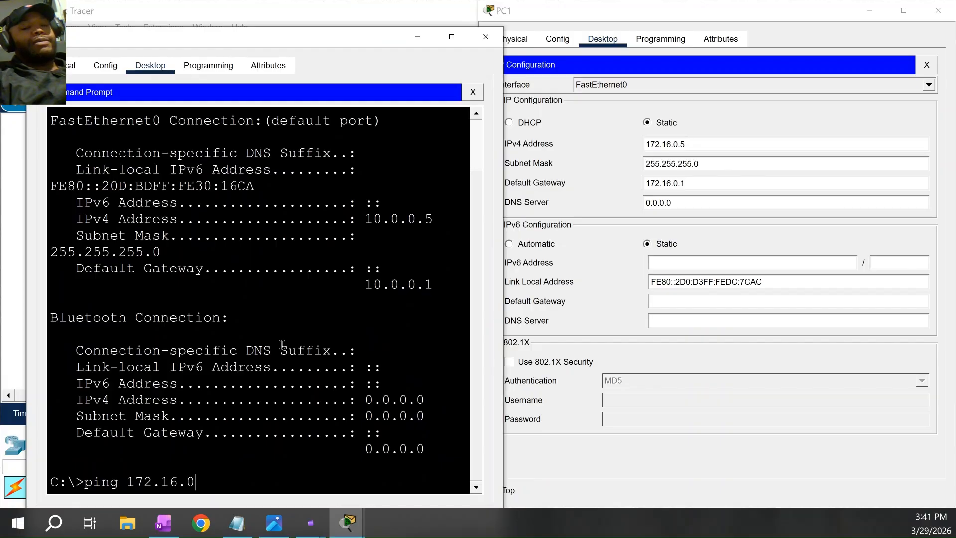
type(".5")
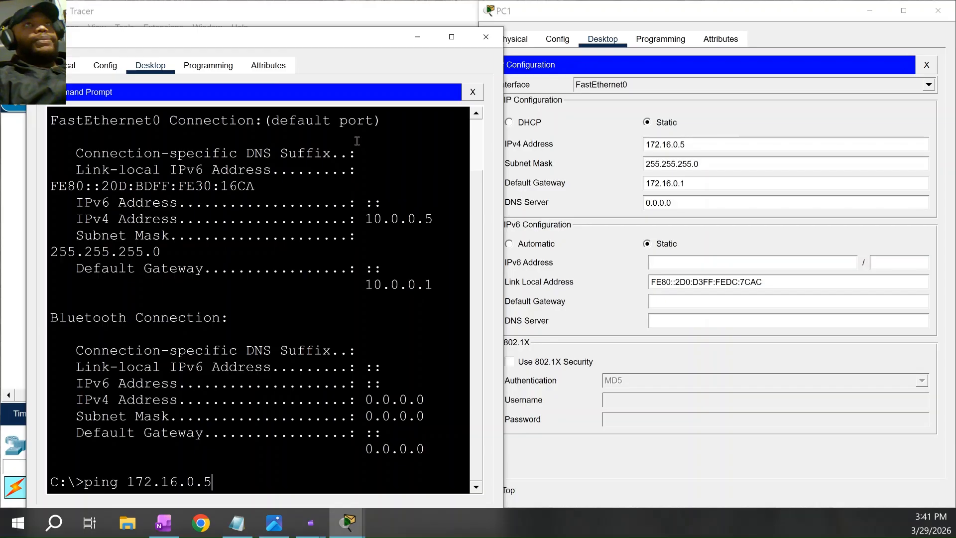
key("Return")
Examine the router, switch and PC links in the topology beside PC0's running ping
left_click_drag(296, 28, 749, 8)
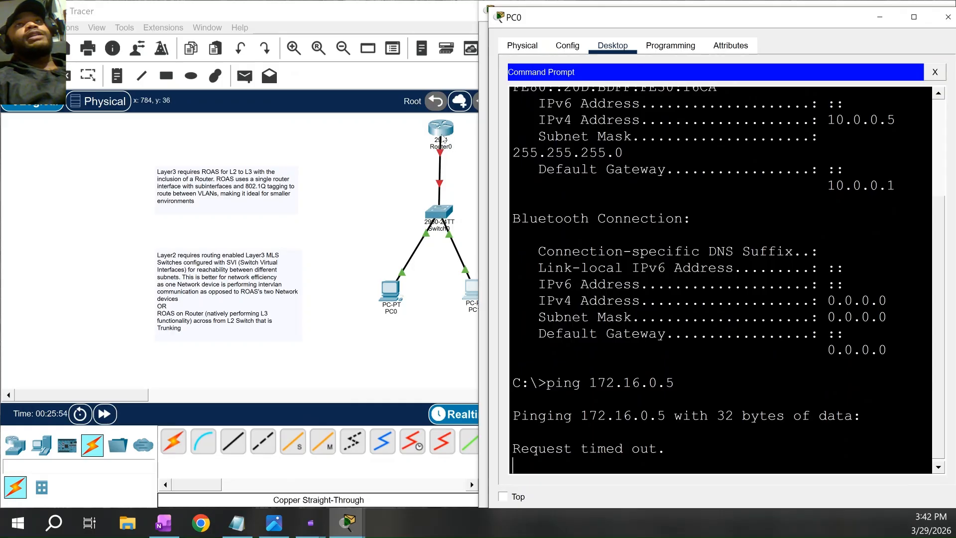
scroll(215, 201, "up", 1)
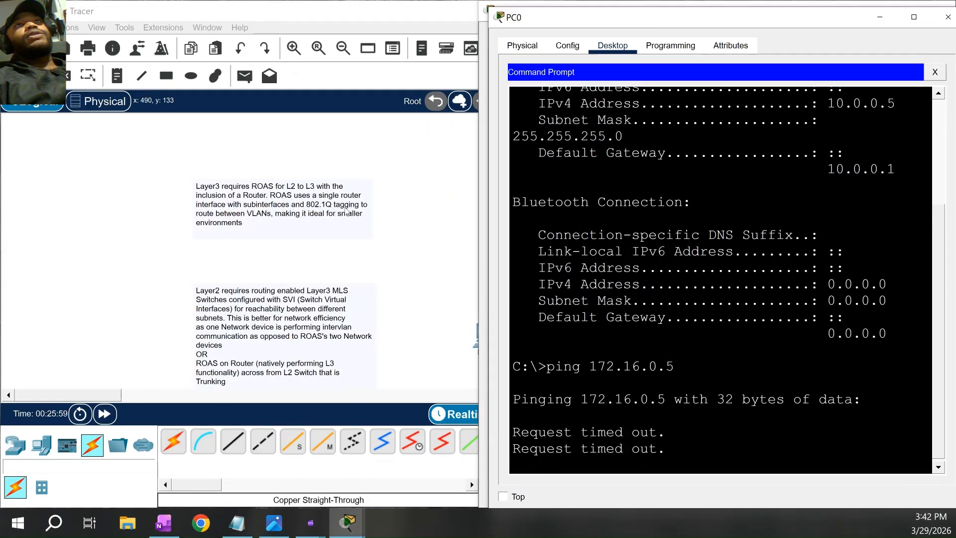
left_click(128, 398)
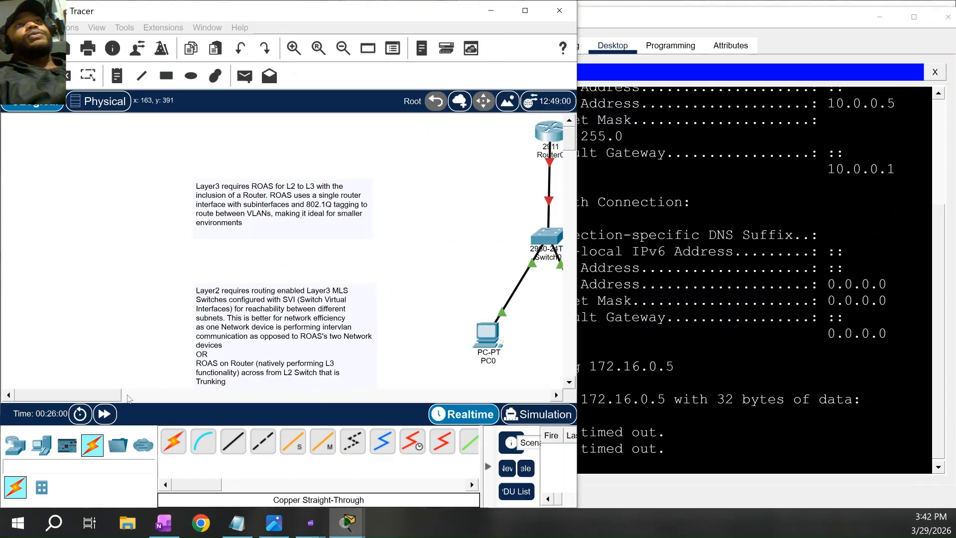
left_click(169, 396)
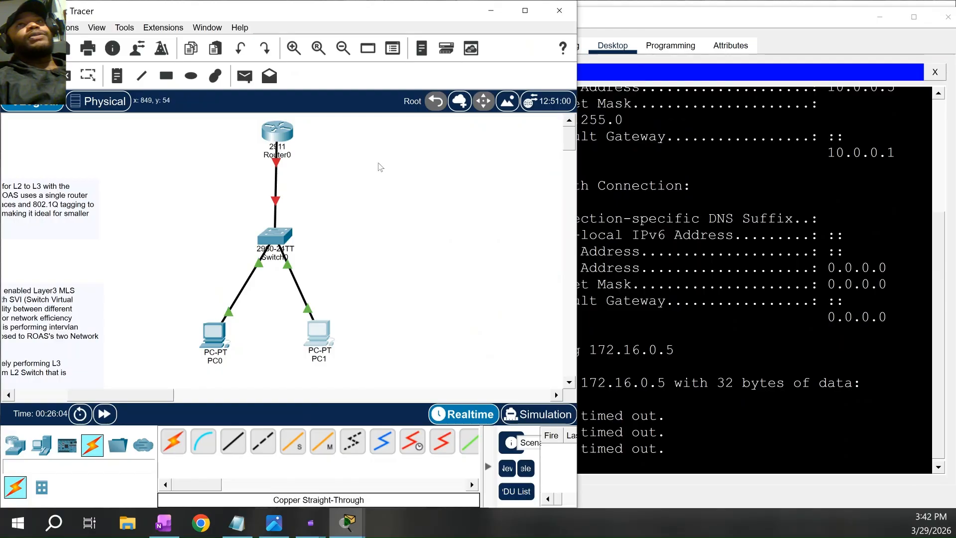
left_click(637, 25)
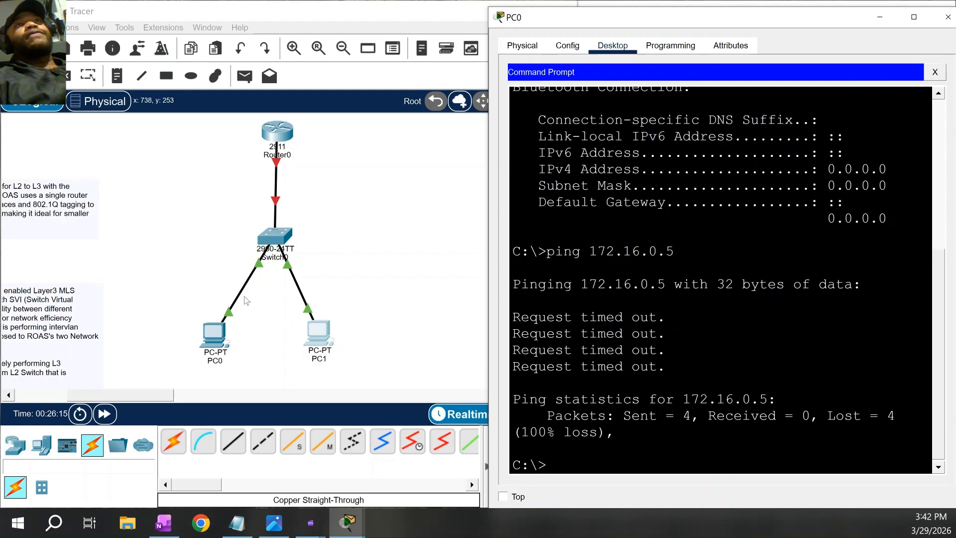
Compare PC1's IP configuration with the ipconfig and ping output in PC0's Command Prompt
left_click(332, 335)
left_click(332, 336)
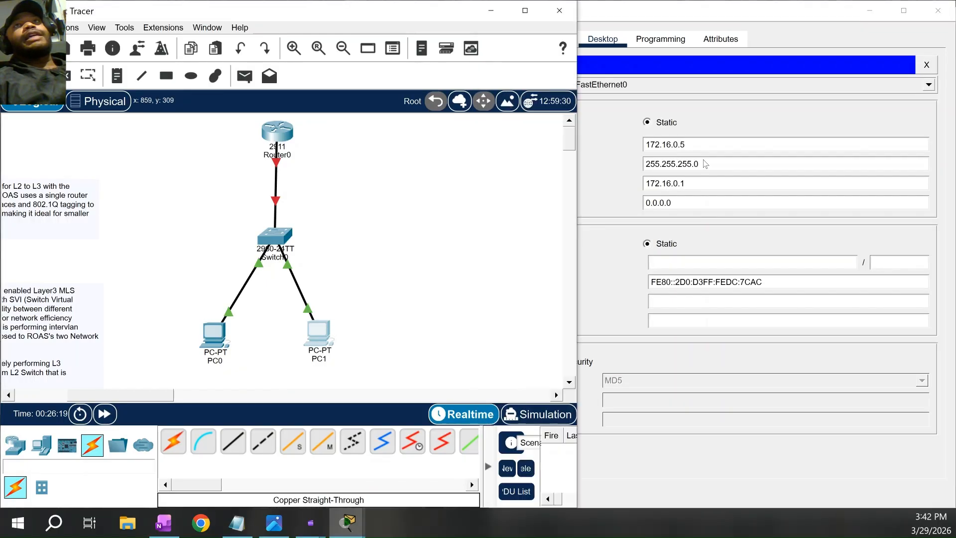
left_click(712, 118)
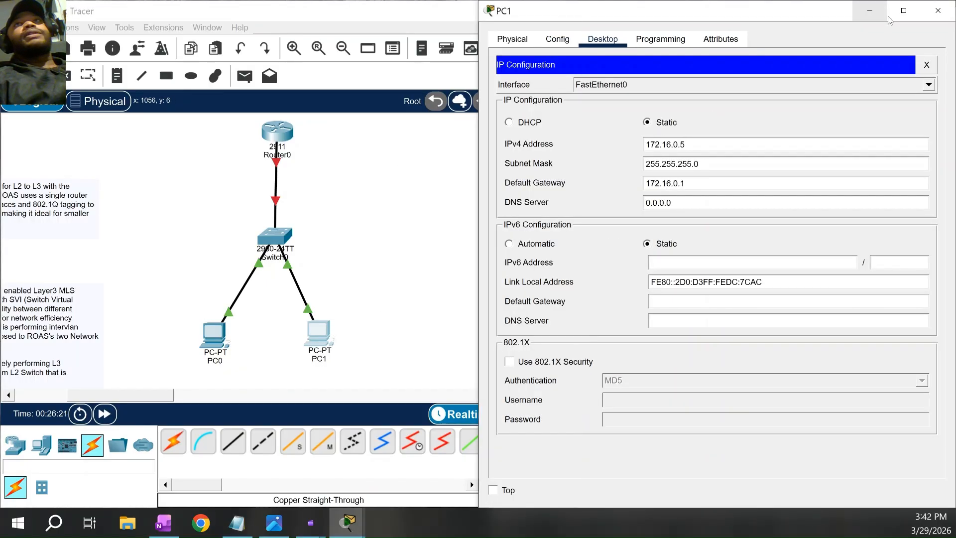
left_click(870, 10)
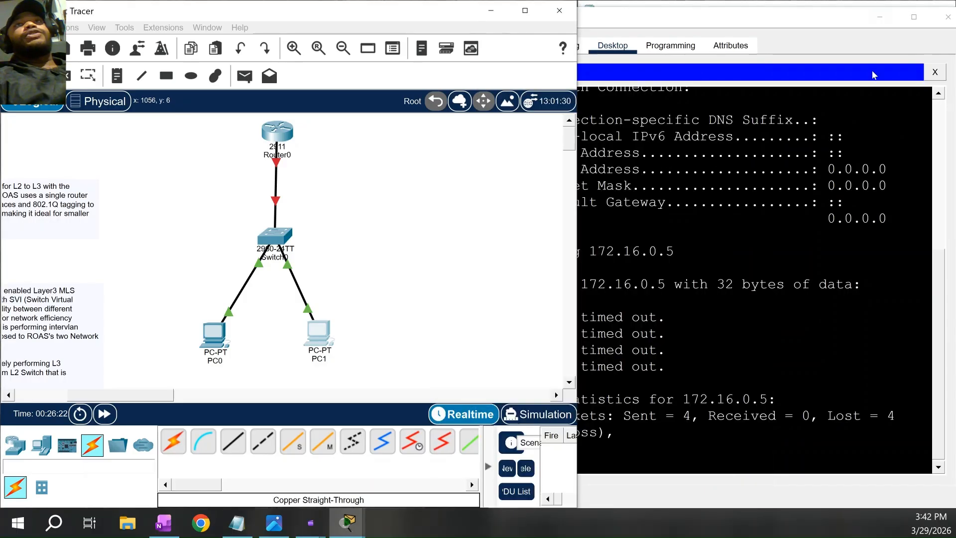
left_click(742, 24)
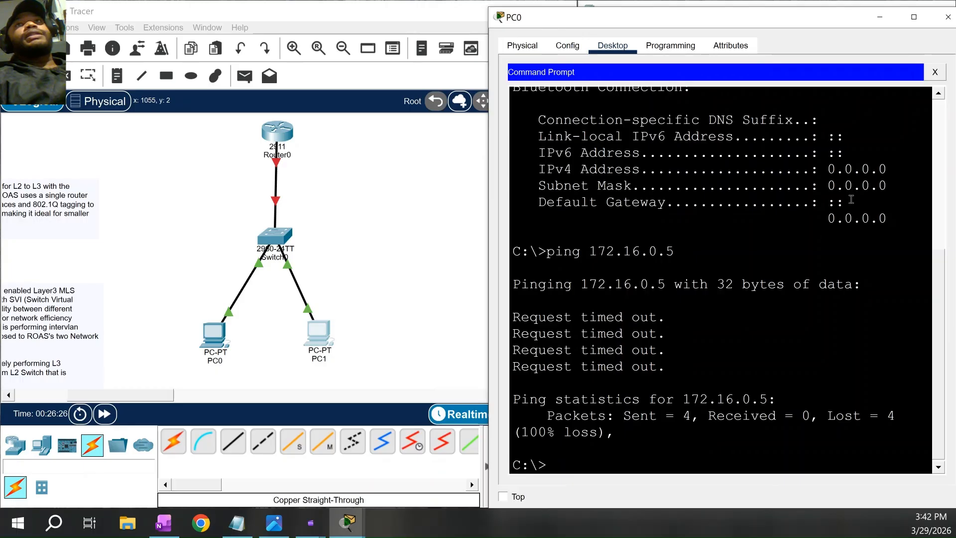
scroll(852, 202, "up", 3)
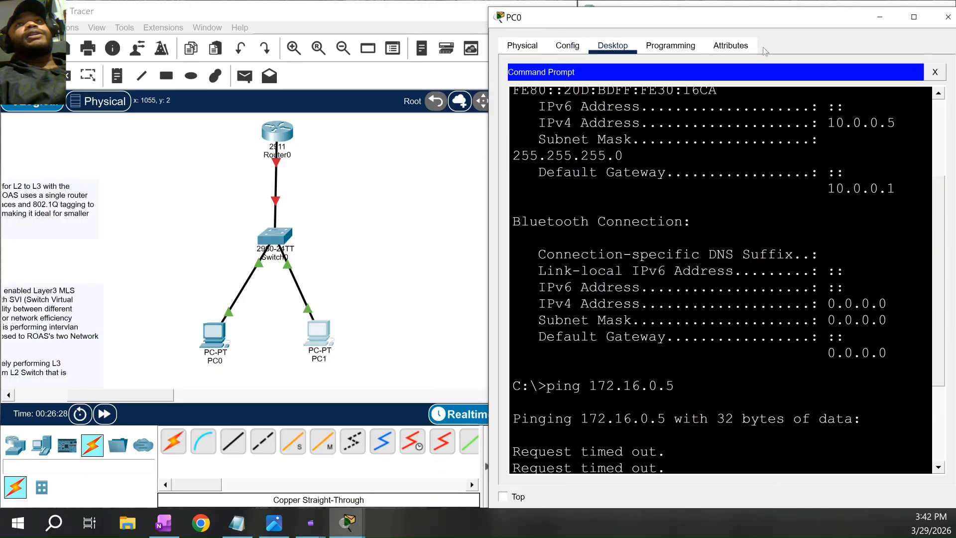
Change PC1's static IPv4 address to 10.0.0.4 so it shares PC0's subnet
left_click(324, 333)
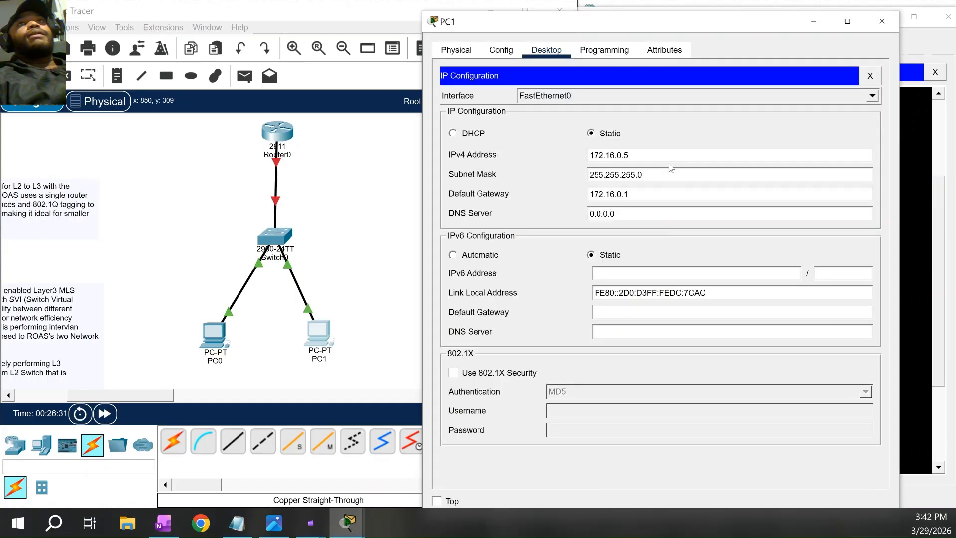
key("BackSpace")
key("BackSpace")
key("BackSpace")
key("BackSpace")
key("BackSpace")
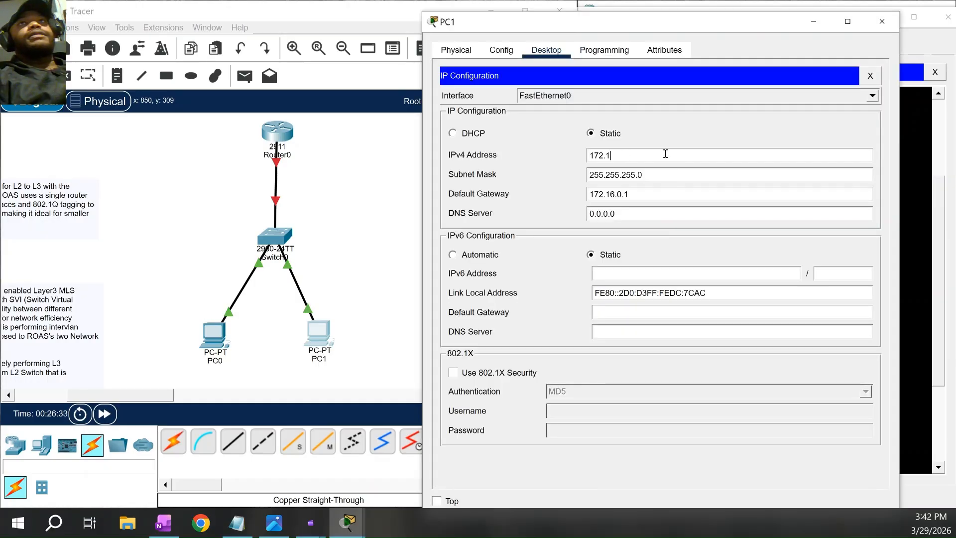
key("BackSpace")
key("BackSpace")
key("BackSpace")
key("BackSpace")
key("BackSpace")
type("10.")
type("0.0")
type(".0")
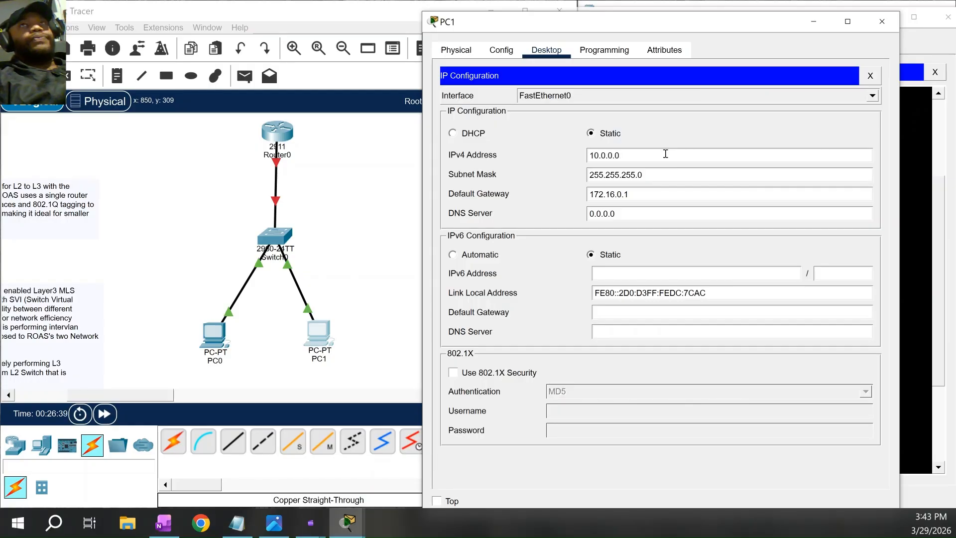
Set PC1's IPv4 default gateway to 10.0.0.1
left_click(653, 191)
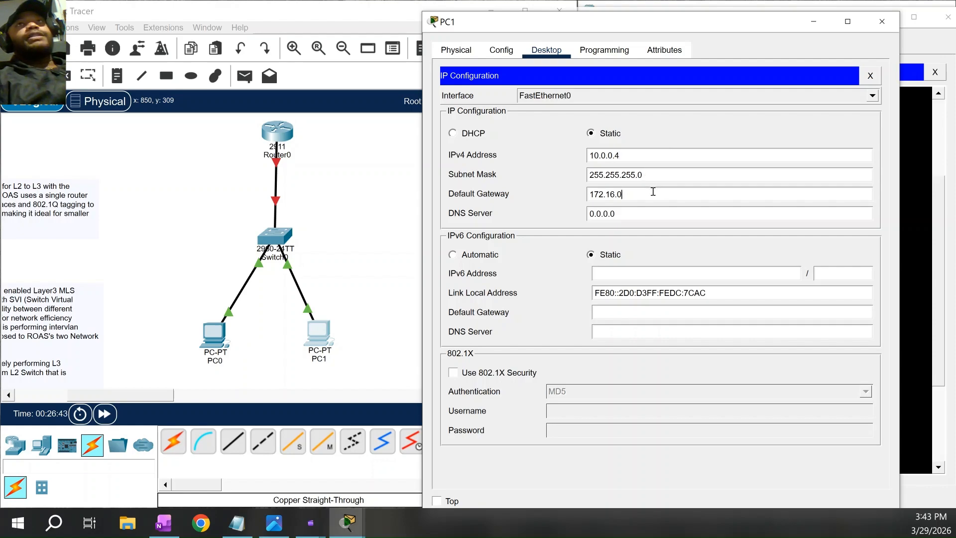
key("BackSpace")
key("BackSpace")
key("BackSpace")
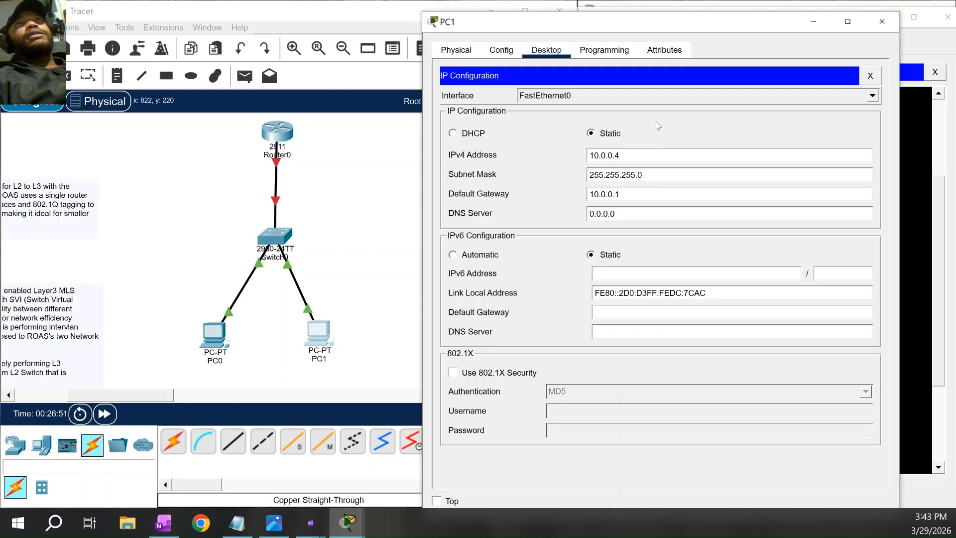
Ping PC1 at 10.0.0.4 from PC0's Command Prompt to test same-subnet connectivity
left_click(928, 47)
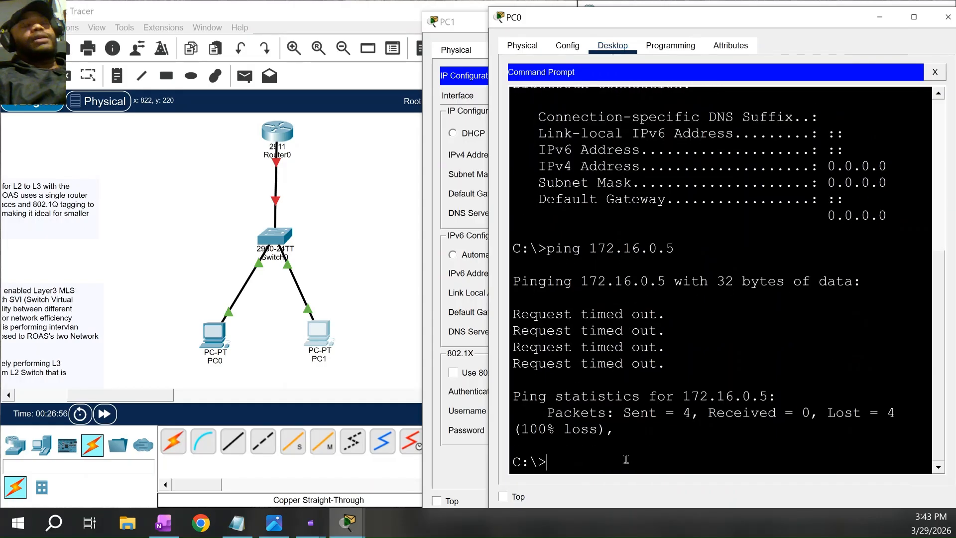
type("ping ")
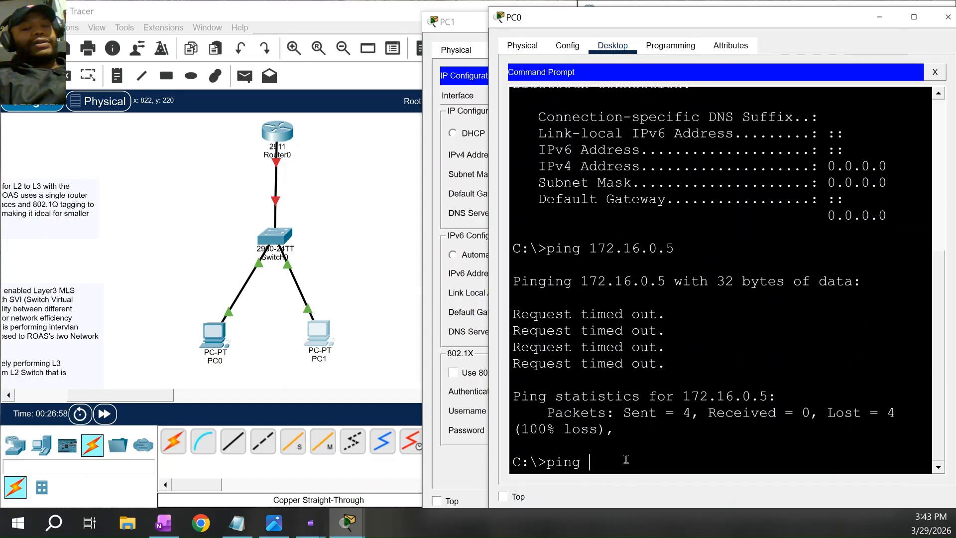
type("10.0.0.4")
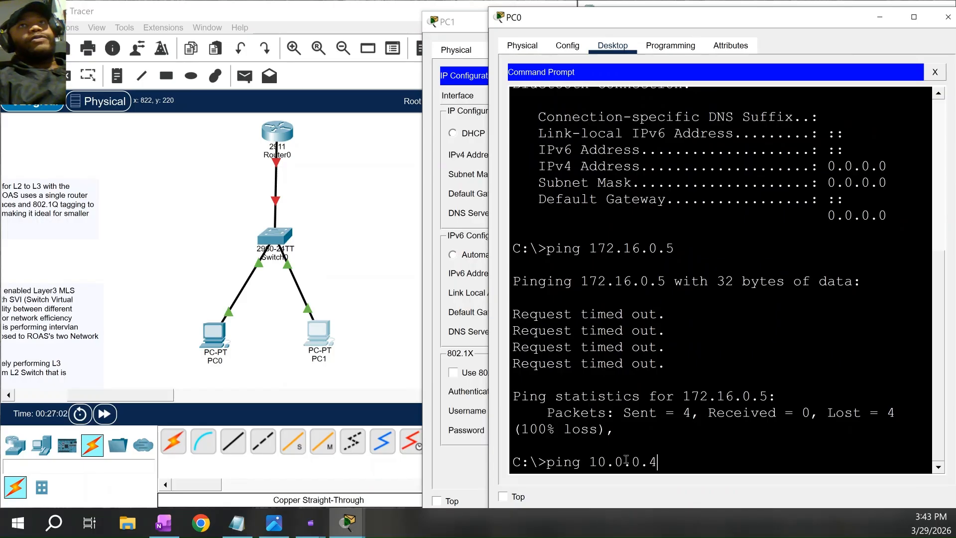
key("Return")
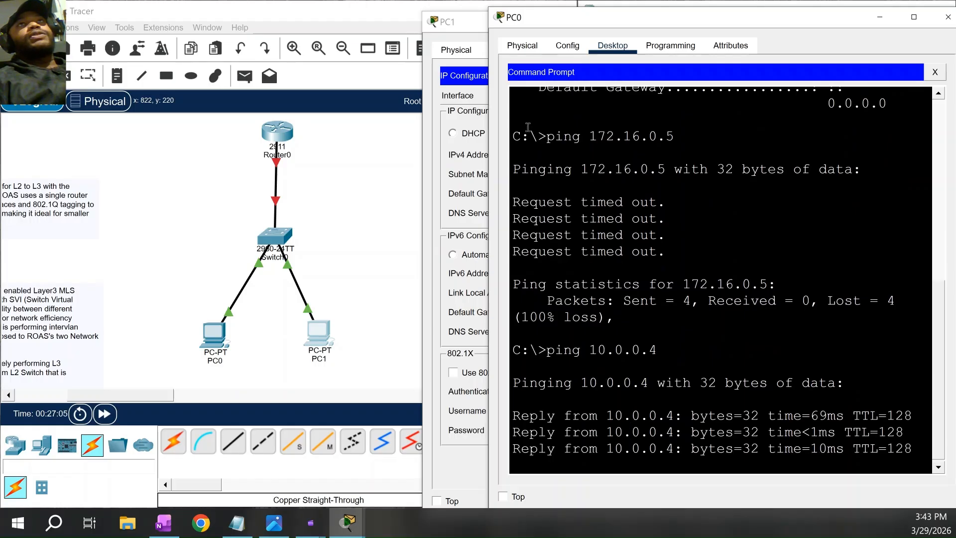
Change PC1's static IPv4 address to 172.16.0.5 with subnet mask 255.255.255.0
left_click(470, 53)
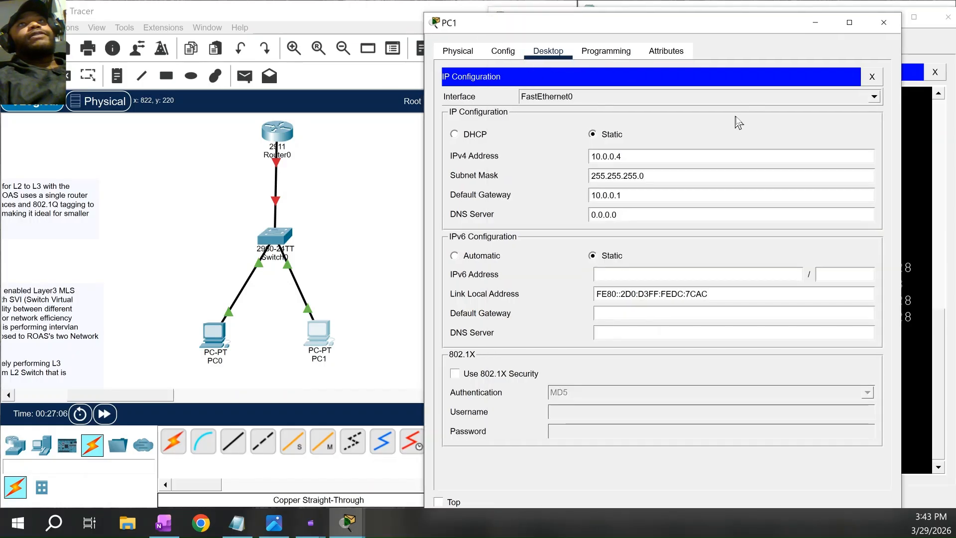
left_click_drag(682, 156, 569, 156)
type("172")
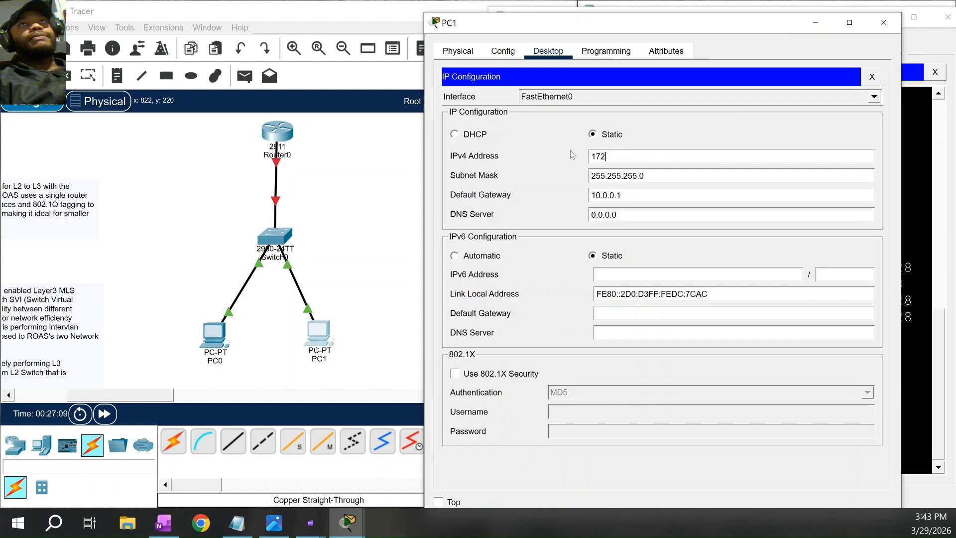
key("Tab")
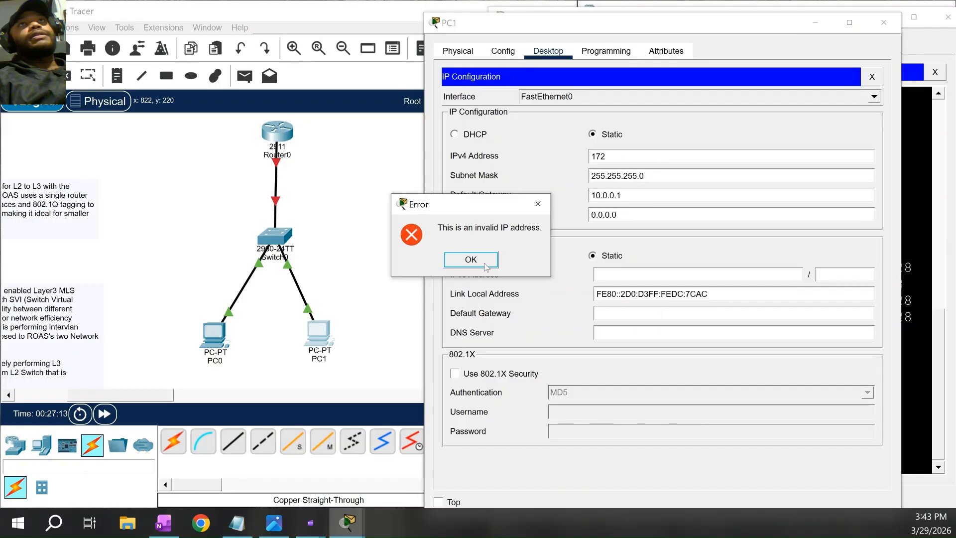
left_click(484, 264)
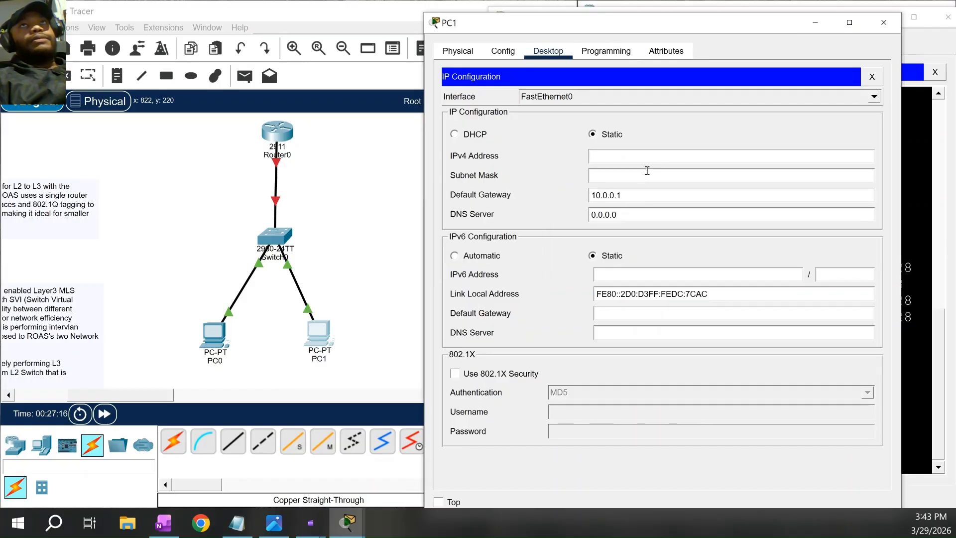
left_click(714, 160)
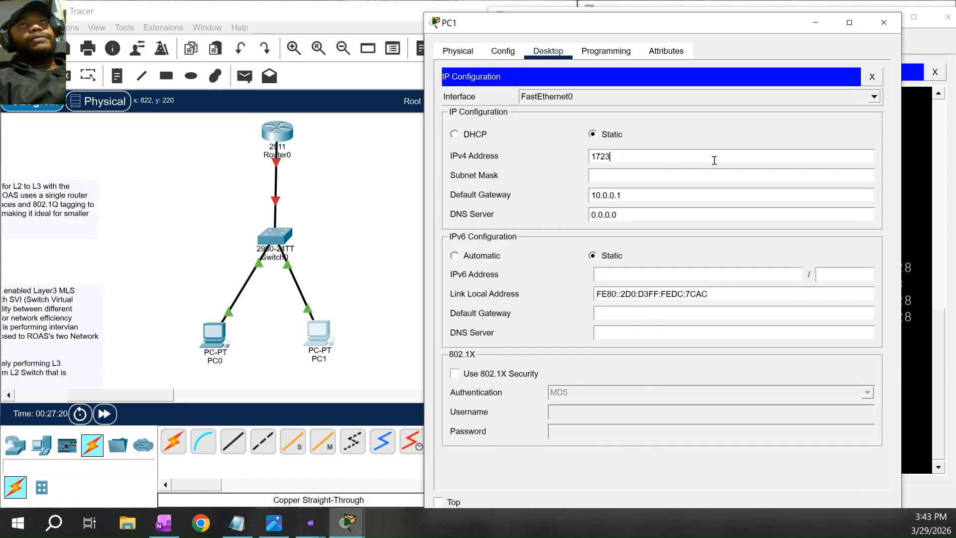
type("172.16")
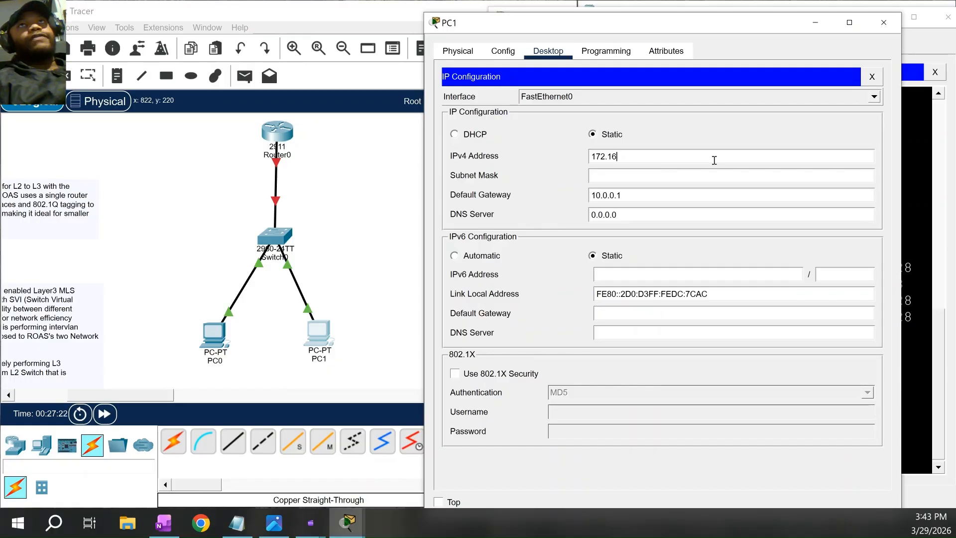
type(".0.5")
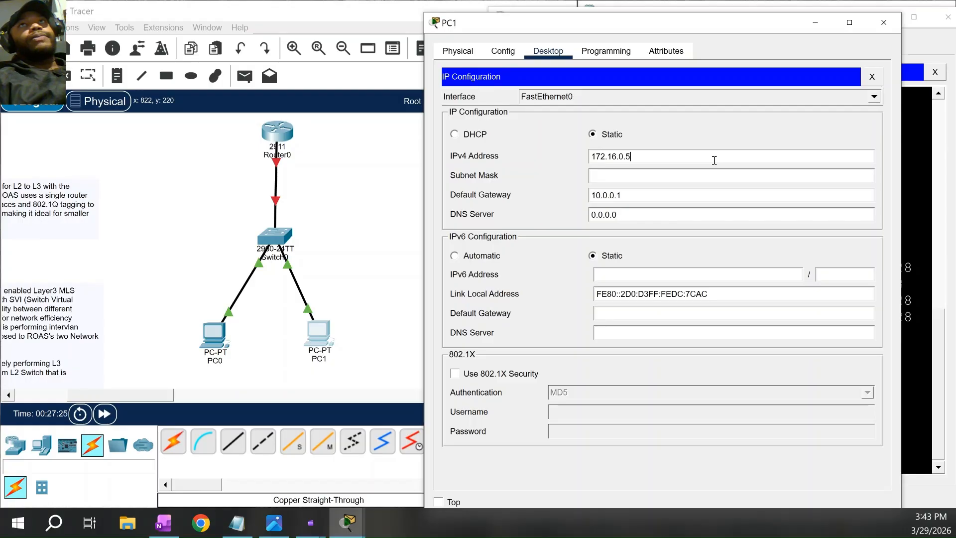
left_click(669, 179)
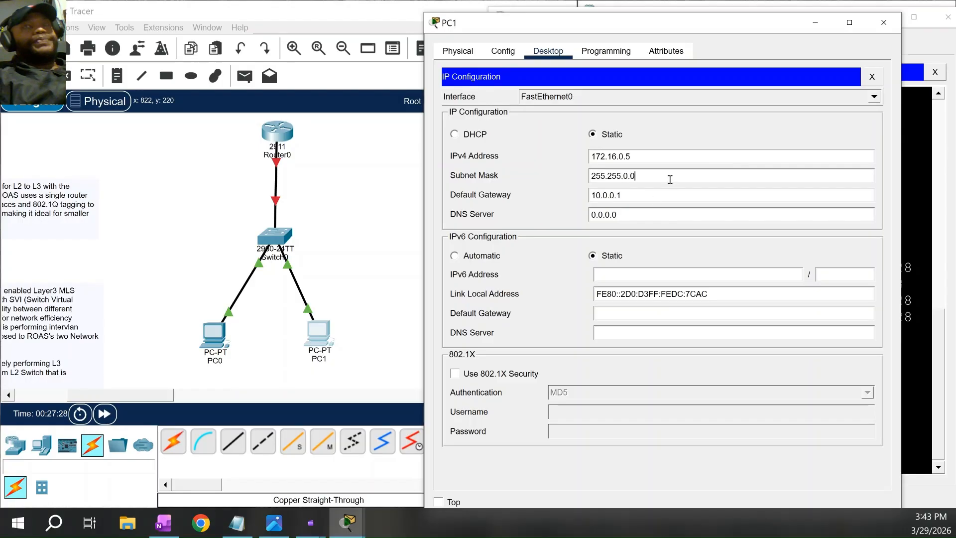
type("255.")
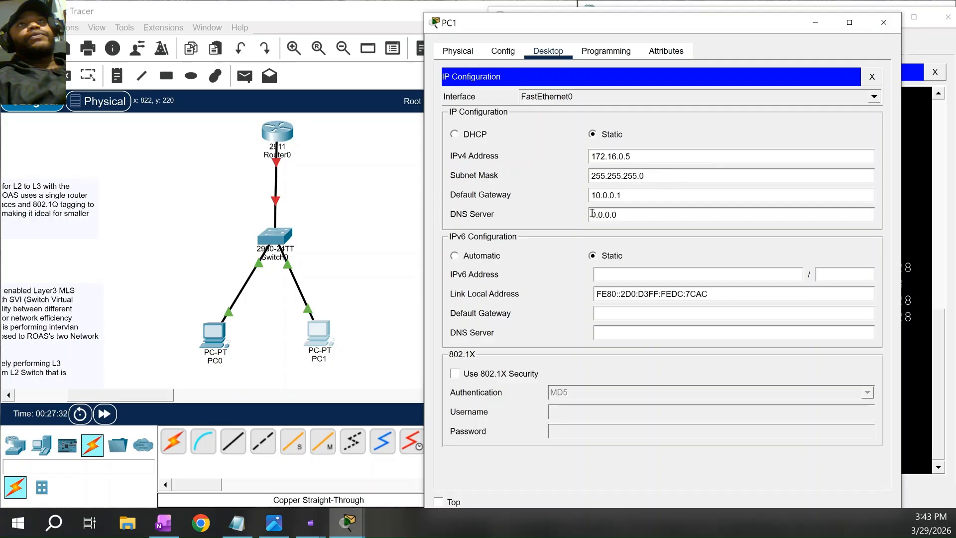
Set PC1's IPv4 default gateway to 172.16.0.1 and put its window away
left_click(633, 201)
key("BackSpace")
key("BackSpace")
key("BackSpace")
key("BackSpace")
key("BackSpace")
key("BackSpace")
key("BackSpace")
key("BackSpace")
type("172.16.0.1")
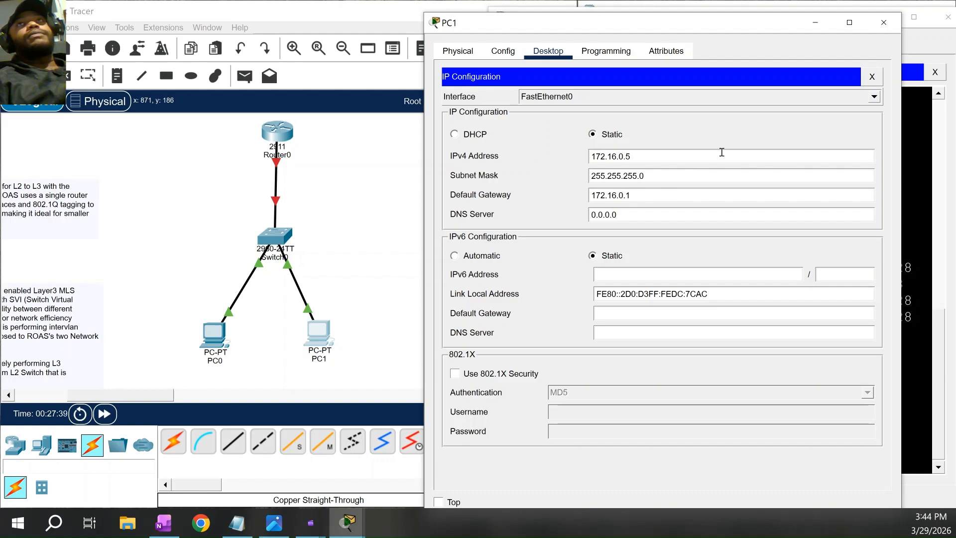
left_click(816, 26)
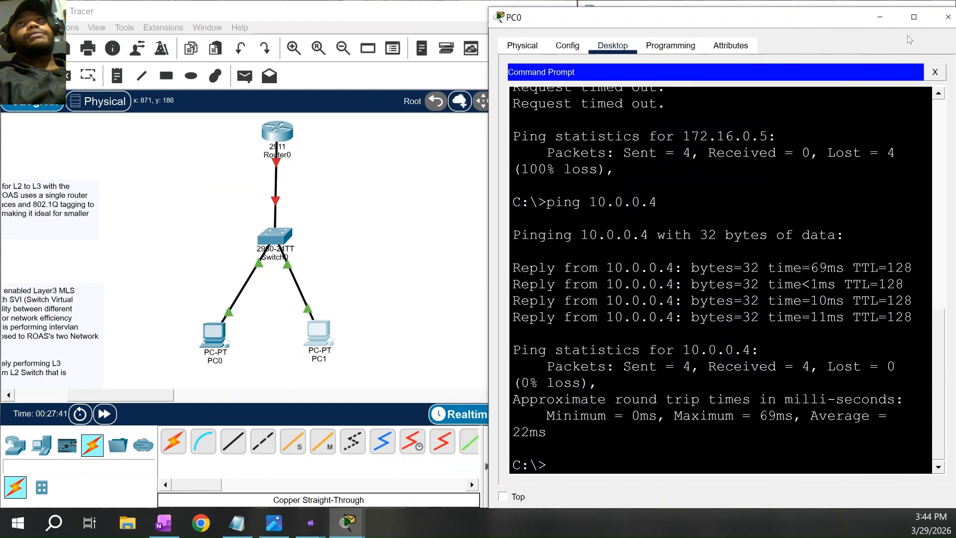
Open Switch0's command line beside the notes and enter global configuration mode with enable and conf t
left_click(879, 17)
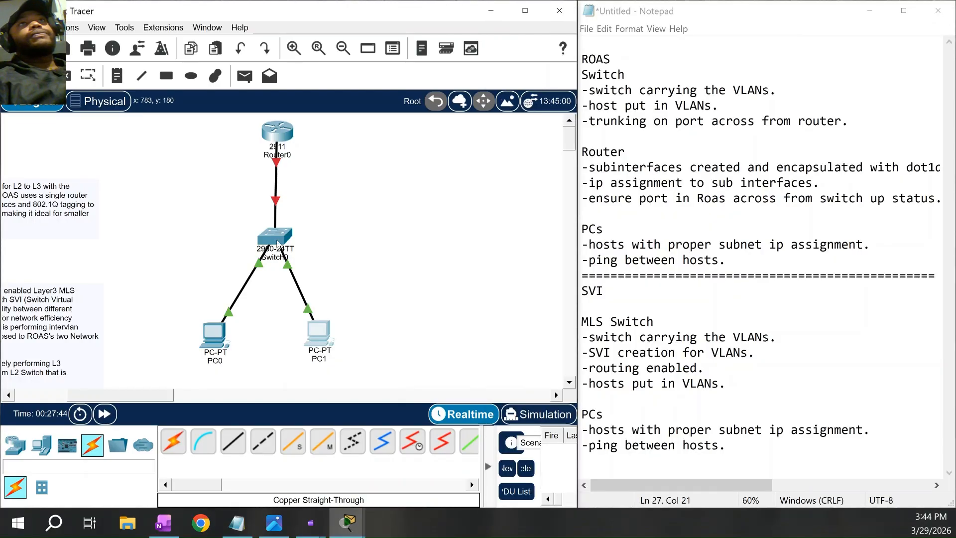
left_click(277, 239)
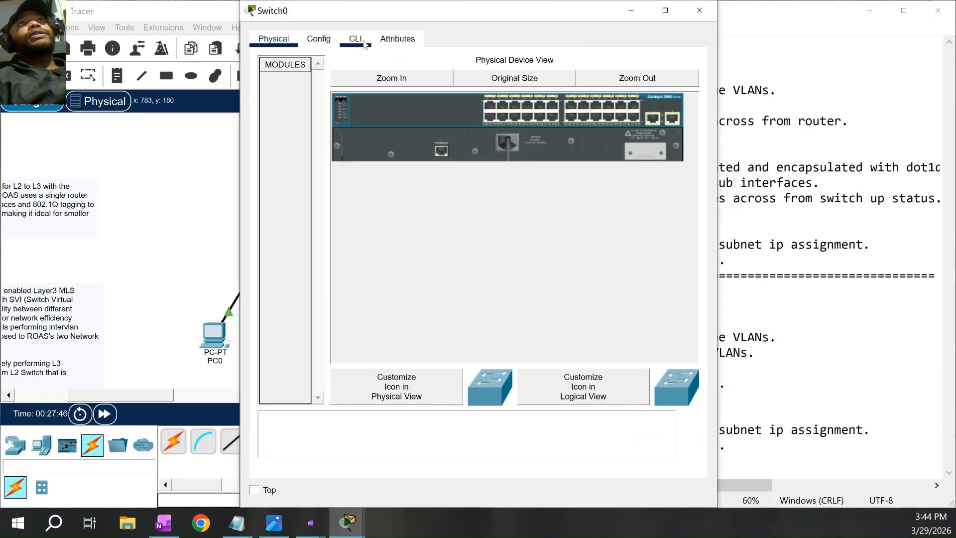
left_click_drag(467, 6, 1, 81)
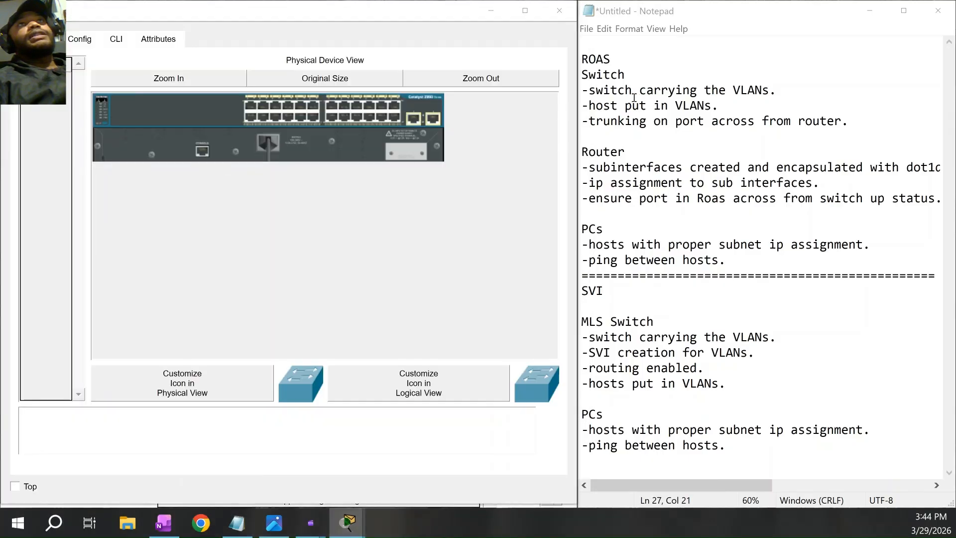
left_click(123, 41)
left_click(206, 385)
key("Return")
key("Return")
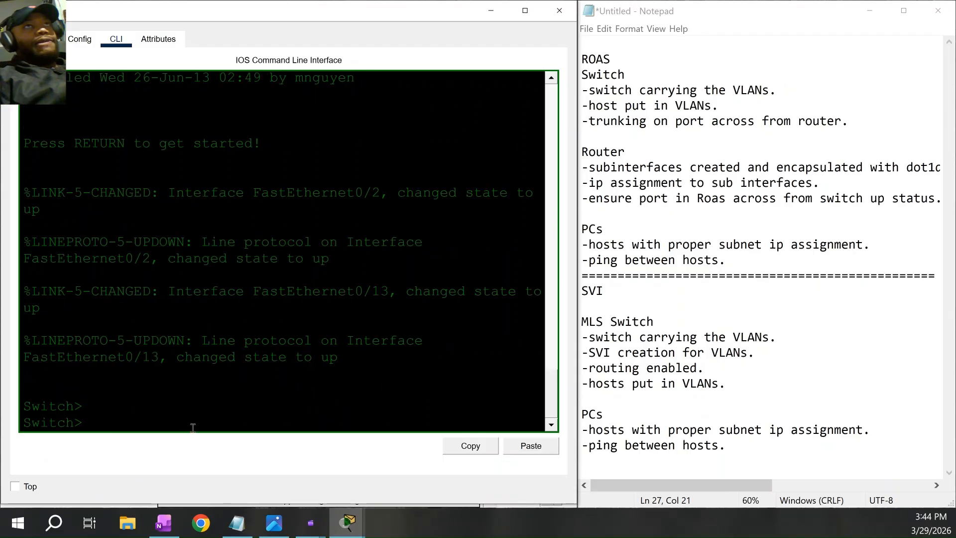
type("enable")
key("Return")
type("conf t")
key("Return")
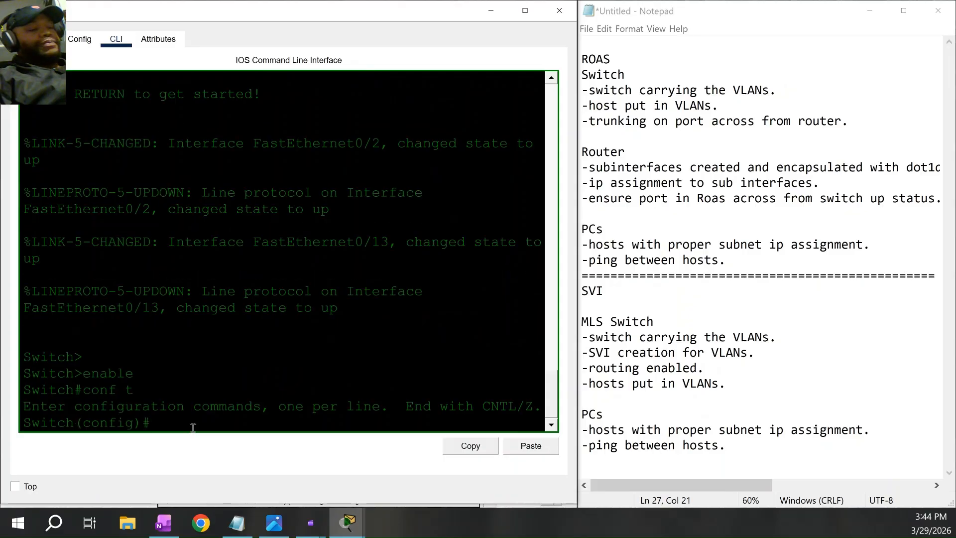
Create VLAN 10 on Switch0 and name it VLAN10
type("vlan 10")
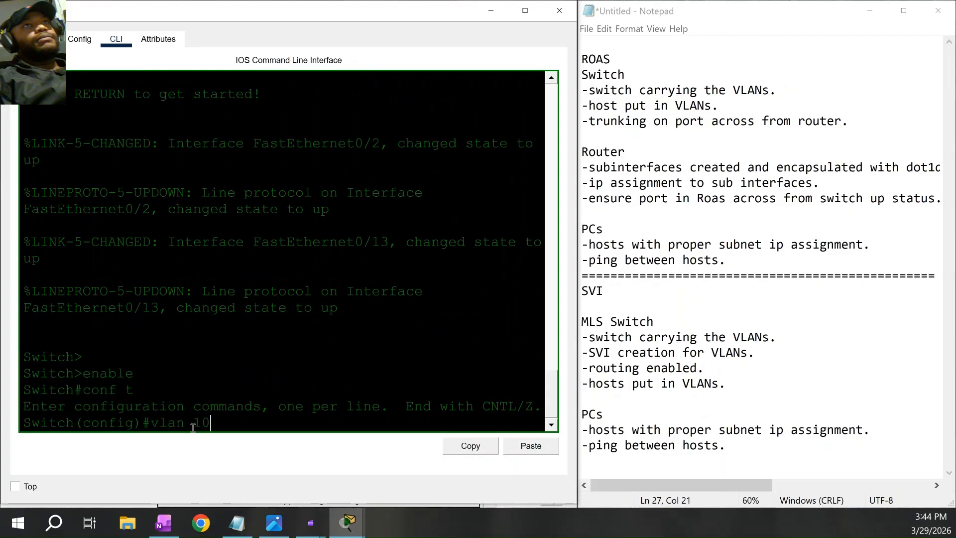
key("Return")
type("name VLAN")
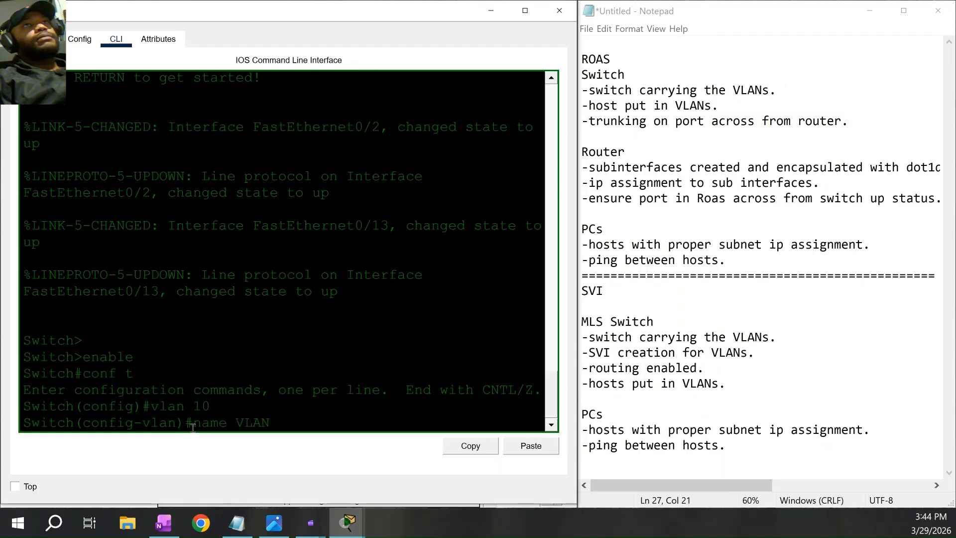
type("10")
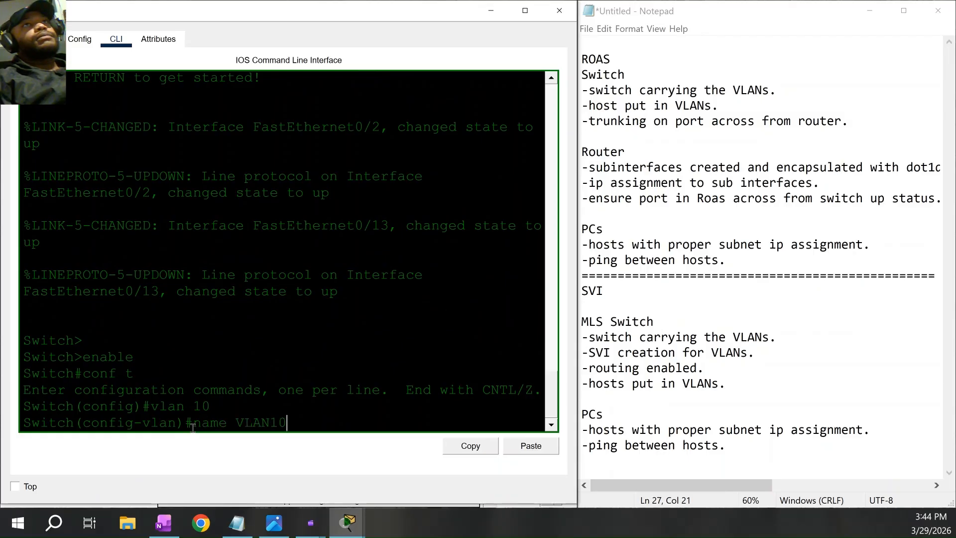
key("Return")
Create VLAN 30 on Switch0 and try to name it VLAN30
type("vlan 20")
key("BackSpace")
key("BackSpace")
type("30")
key("Return")
type("na")
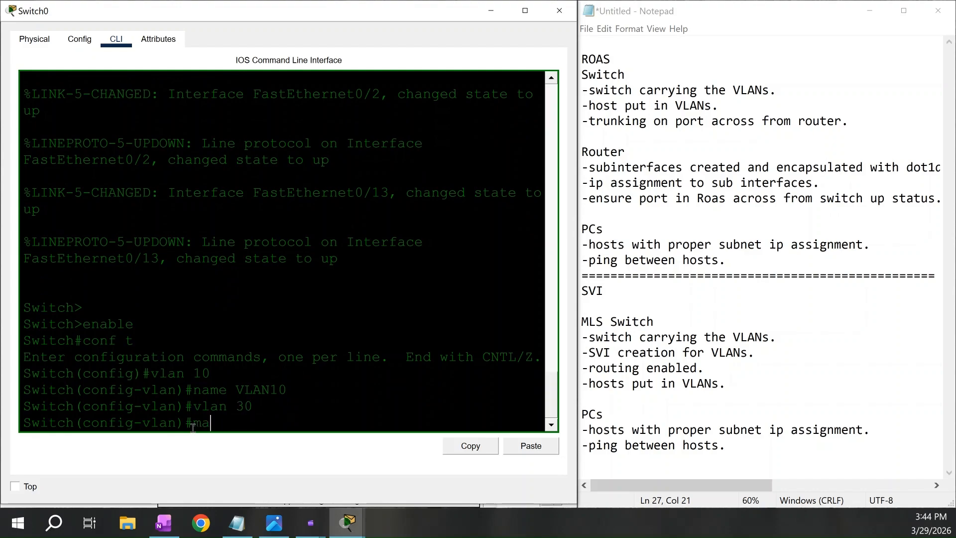
type("me")
type(" VLAN")
type("5")
type("0")
key("Return")
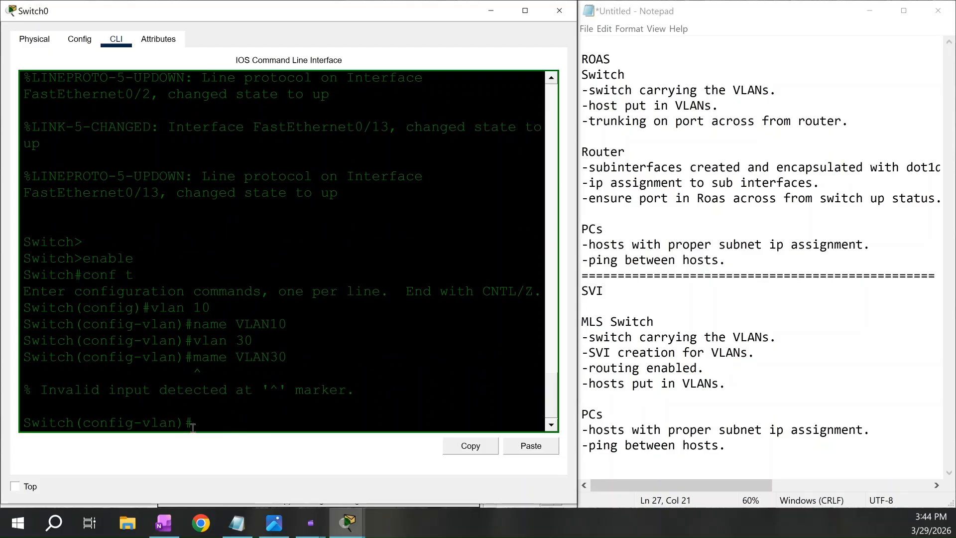
Correct the naming command and assign the name VLAN30 to VLAN 30
key("Up")
key("BackSpace")
key("BackSpace")
key("BackSpace")
key("BackSpace")
key("BackSpace")
key("BackSpace")
key("BackSpace")
key("BackSpace")
key("BackSpace")
key("BackSpace")
key("BackSpace")
key("Up")
key("Up")
key("Up")
key("BackSpace")
type("30")
key("Return")
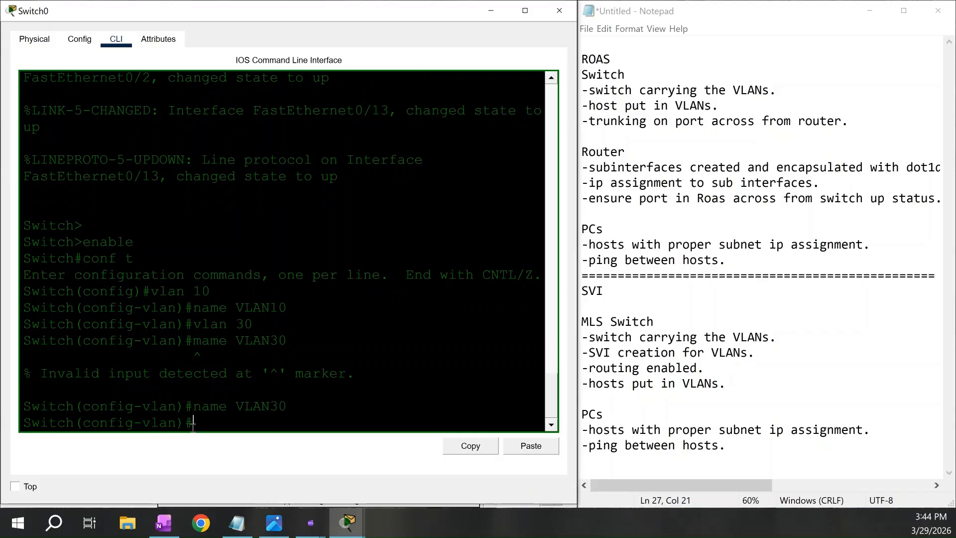
List Switch0's VLANs with do sh vlan bri to check the new entries
key("Return")
type("do sh vlan bri")
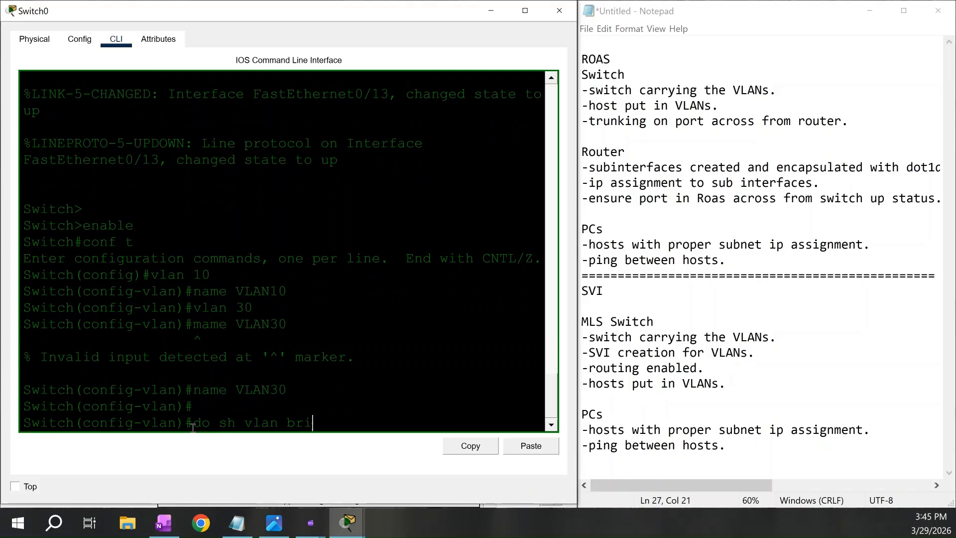
key("Return")
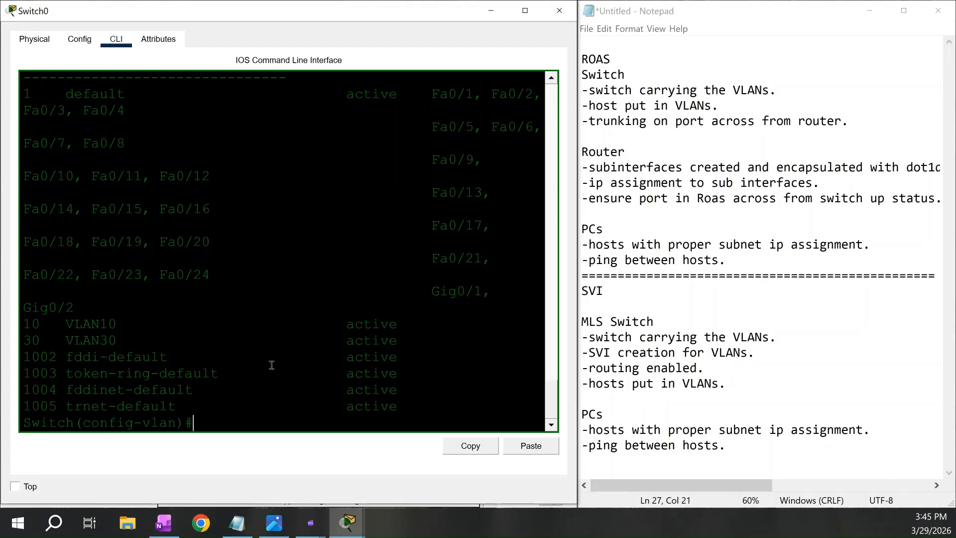
Show the interface status with do sh int stat and examine which switch ports are connected and their VLANs
type("do sh int rb")
key("BackSpace")
key("BackSpace")
type("stat")
key("Return")
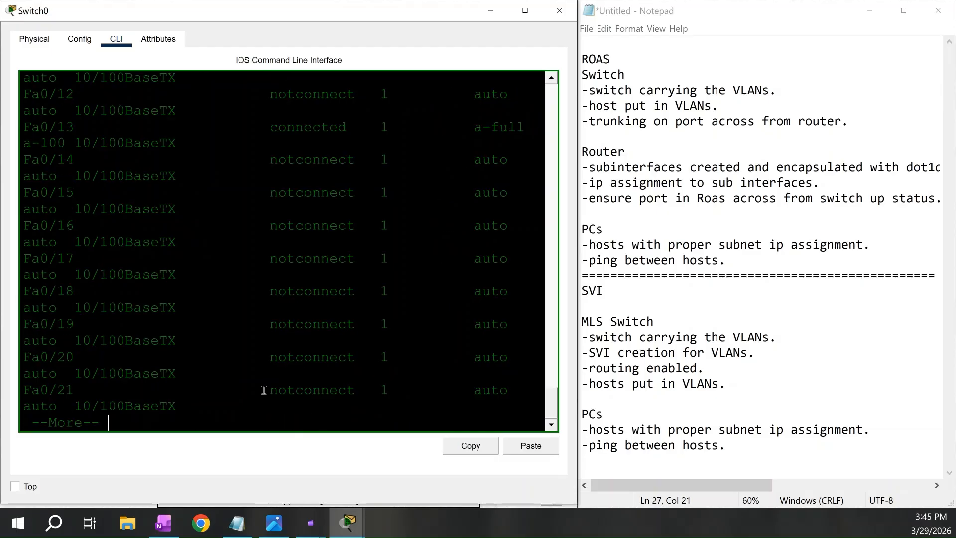
scroll(292, 376, "up", 5)
scroll(313, 358, "up", 5)
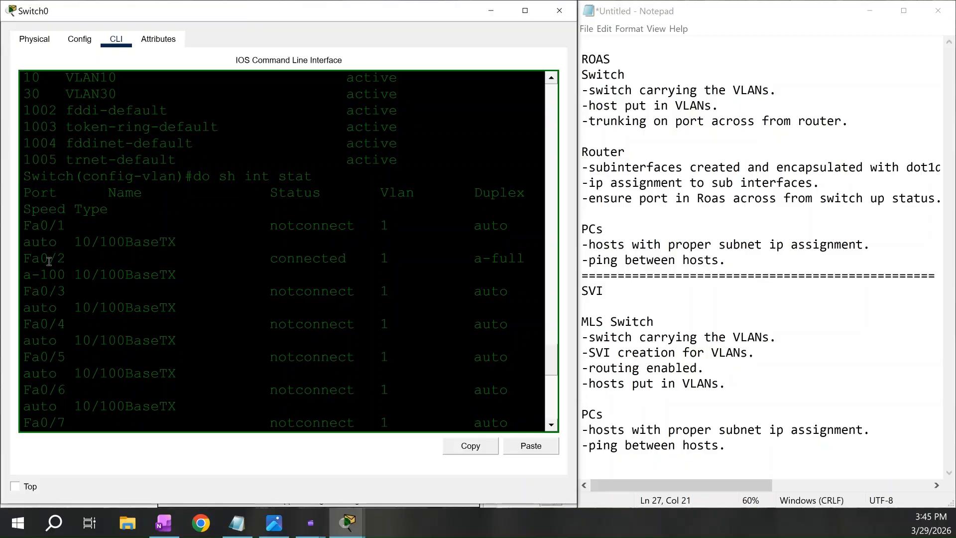
scroll(391, 239, "down", 3)
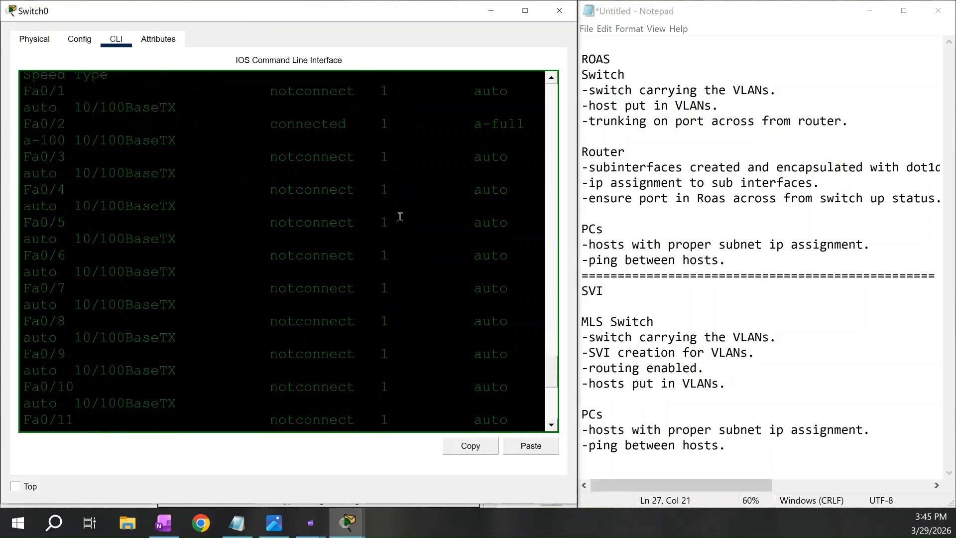
scroll(402, 239, "down", 8)
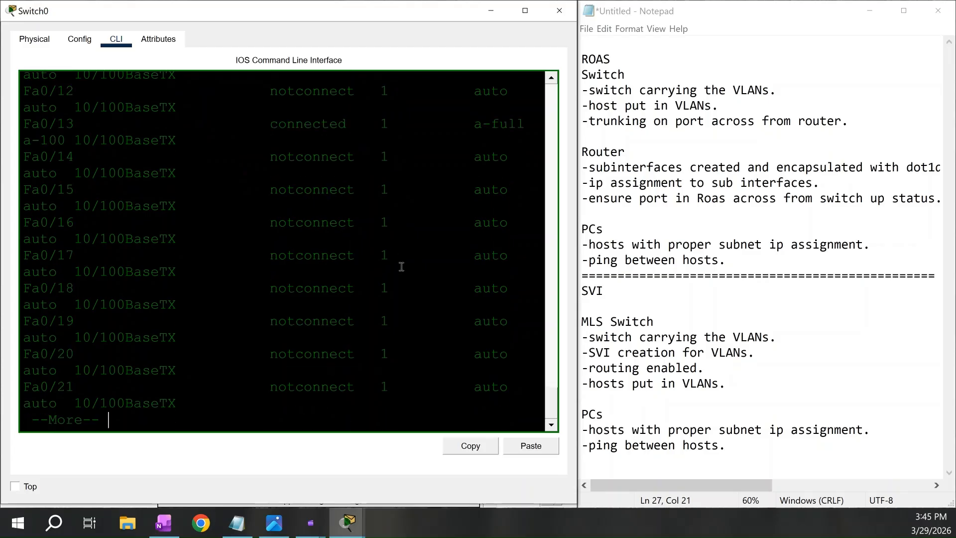
scroll(386, 319, "up", 1)
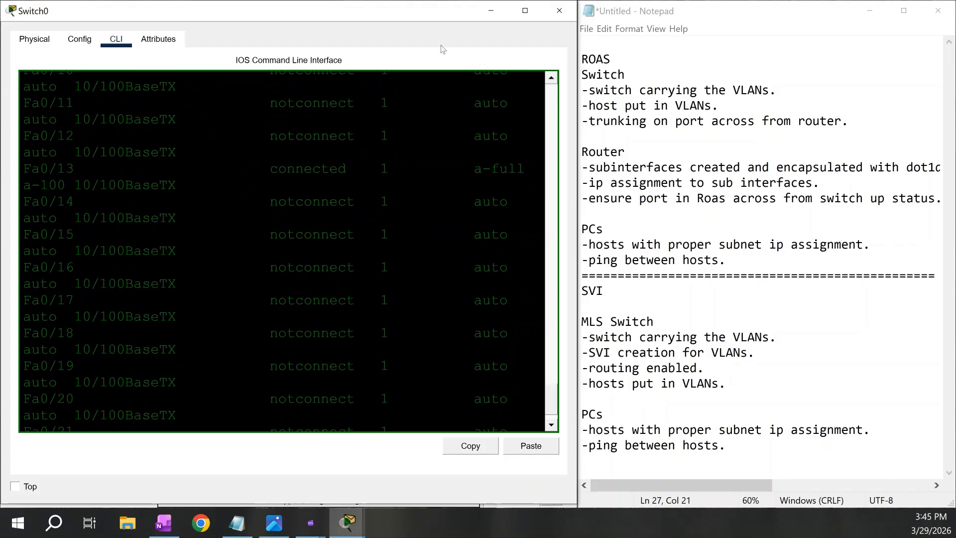
Reopen Switch0's command line and page through the rest of the interface status output to return to the prompt
left_click(488, 20)
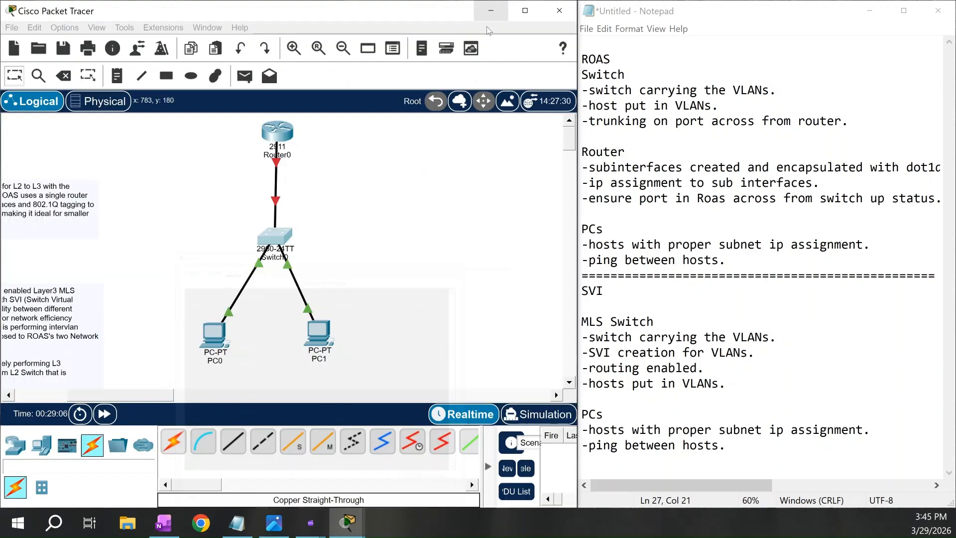
left_click(268, 243)
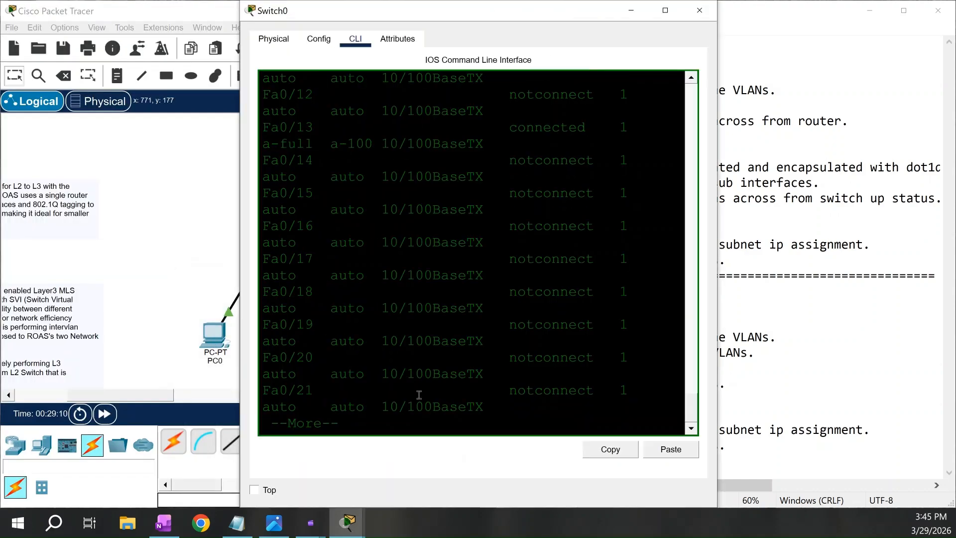
key("Return")
key("Return")
key("Return")
key("Return")
key("Return")
key("Return")
key("Return")
key("Return")
key("Return")
key("Return")
key("Return")
key("Return")
key("Return")
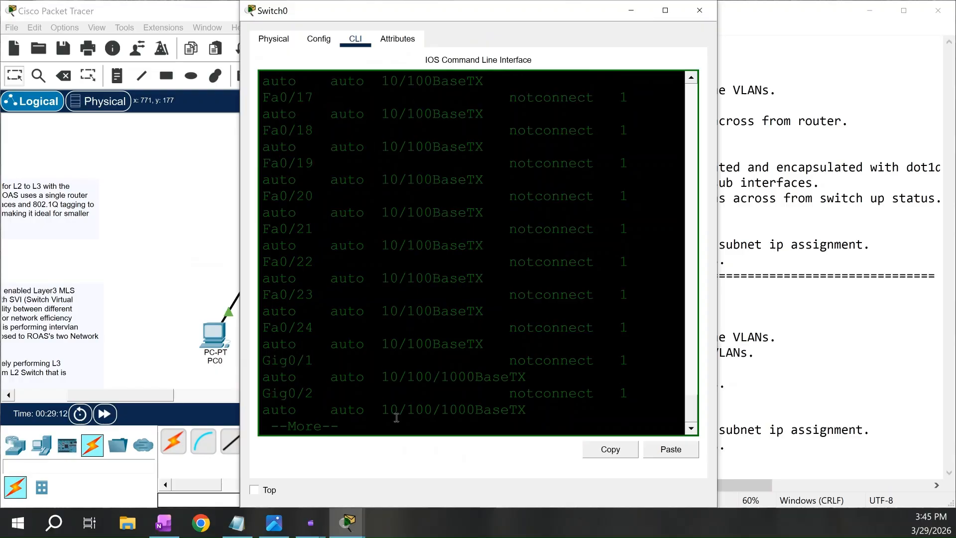
Enter configuration of Switch0's interface f0/2 and set the port with switchport mode access
type("int ")
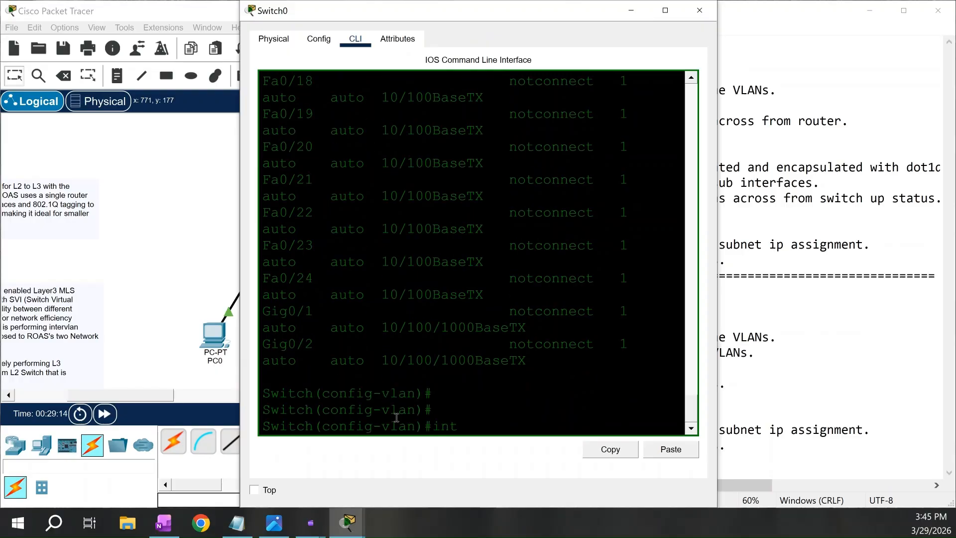
type("f0/2")
key("Return")
type("si")
key("BackSpace")
type("wi")
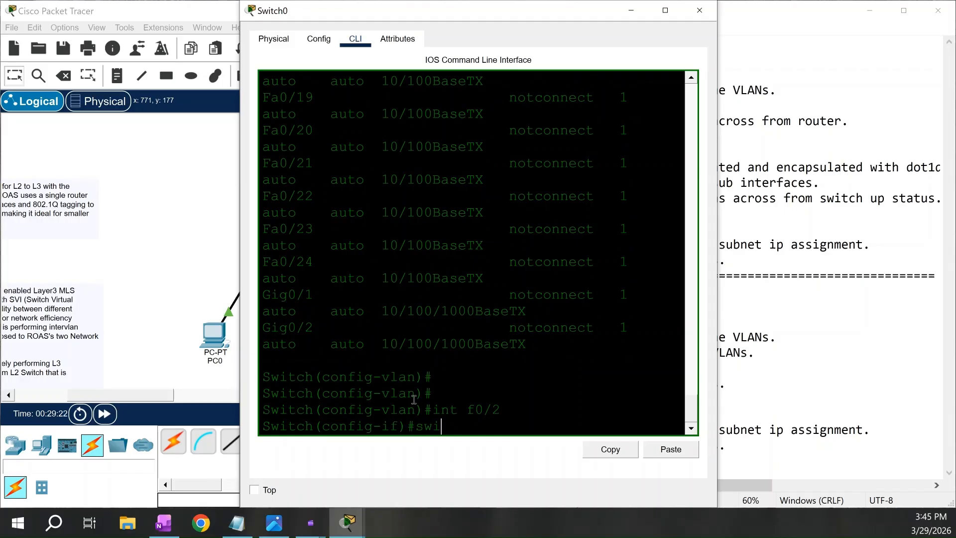
left_click_drag(566, 13, 1, 105)
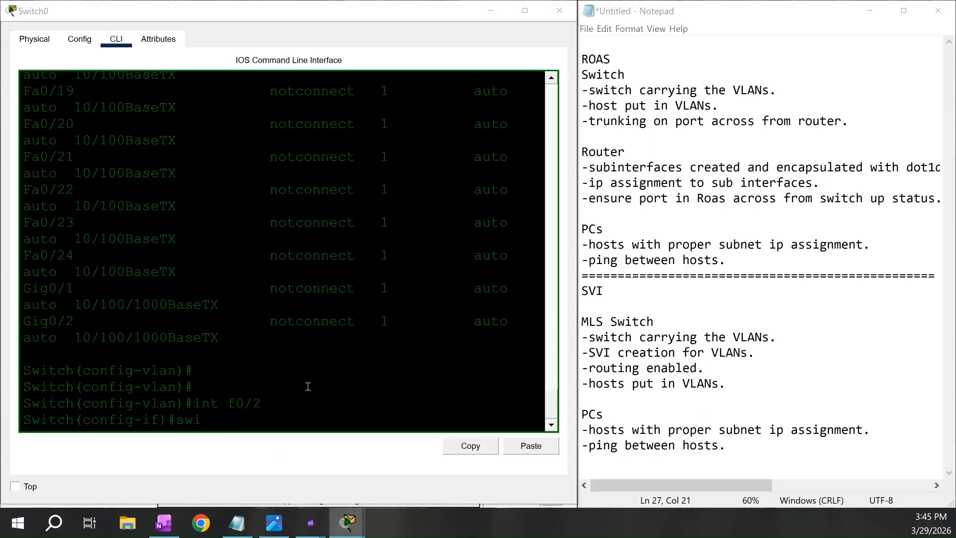
left_click(289, 412)
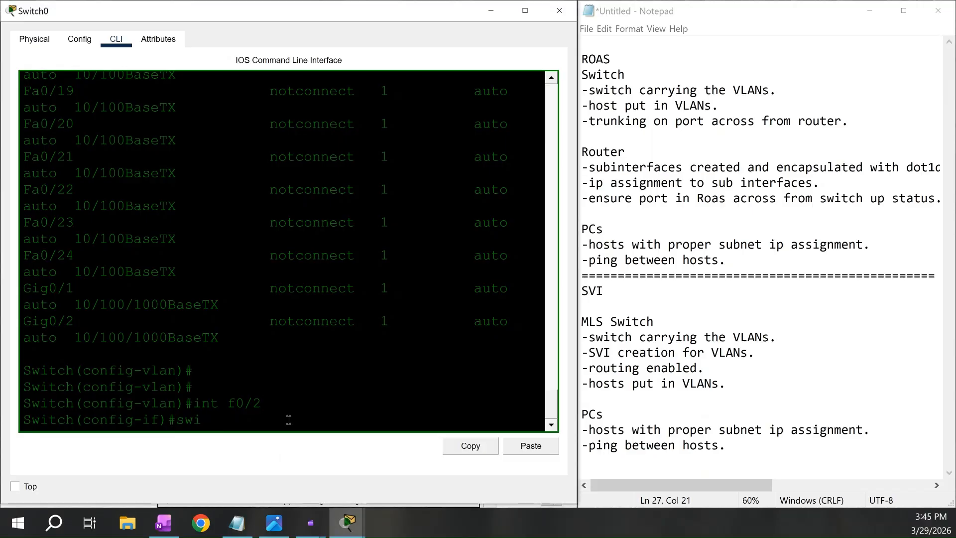
type("switchport mode access")
key("Return")
Assign interface f0/2 to VLAN 10 with switchport access vlan 10
type("swiotcjh")
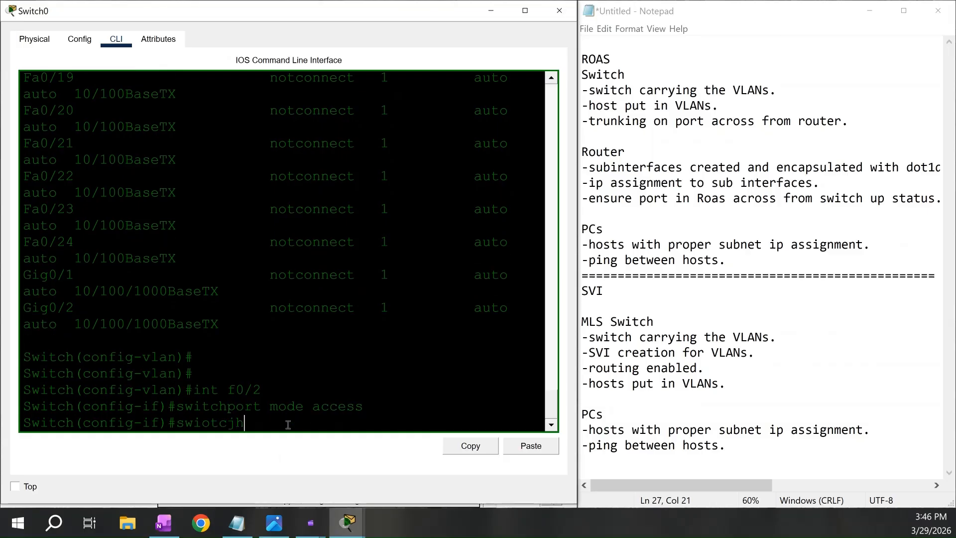
key("BackSpace")
key("BackSpace")
key("BackSpace")
type("tchport access vlan 10")
key("Return")
Disable trunk negotiation on f0/2 with switchport nonegotiate and enable spanning-tree portfast
type("switchport ")
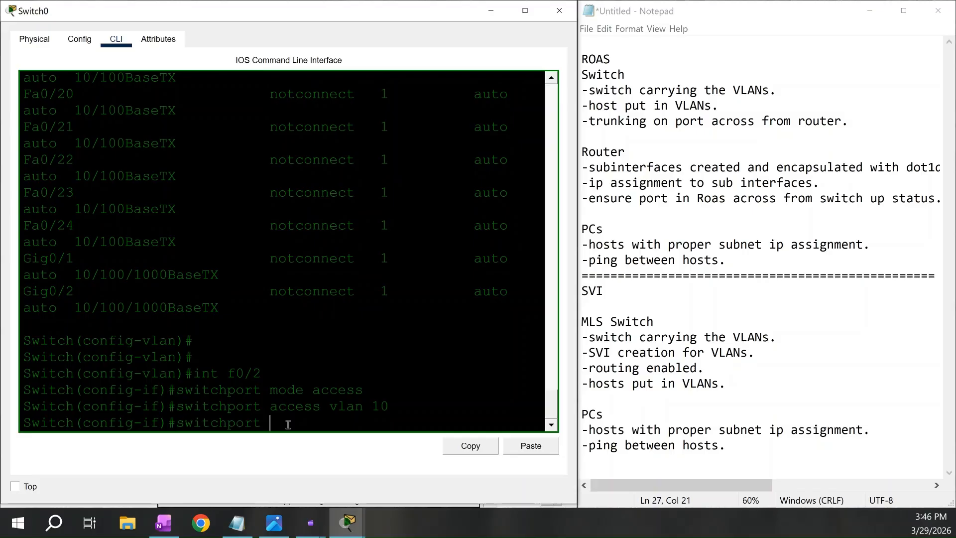
type("nonegotiat")
type("e")
key("Return")
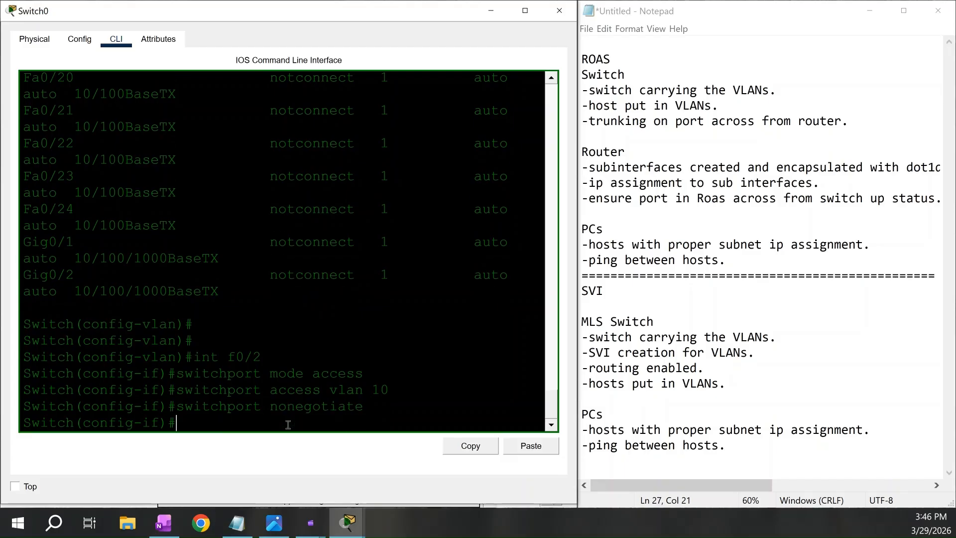
type("spanning-tree portfast")
key("Return")
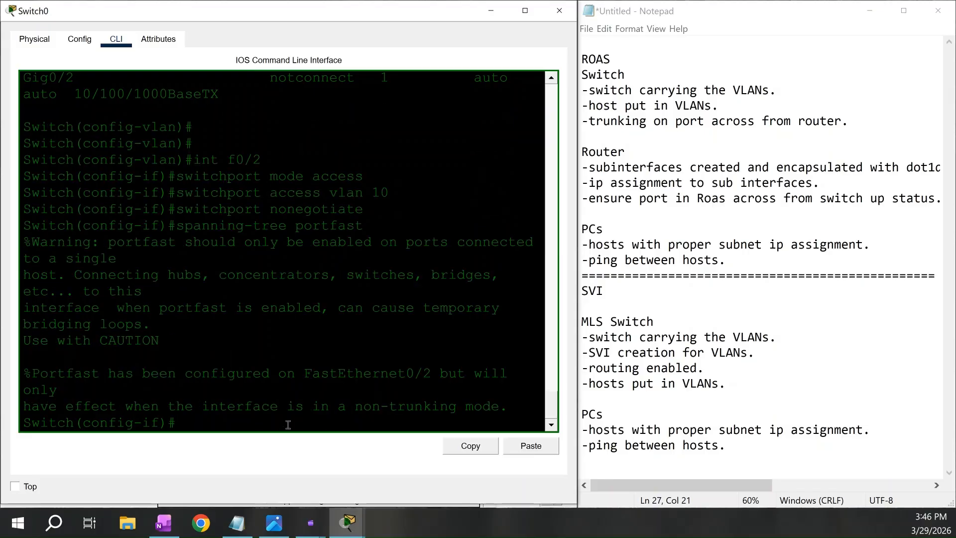
key("Return")
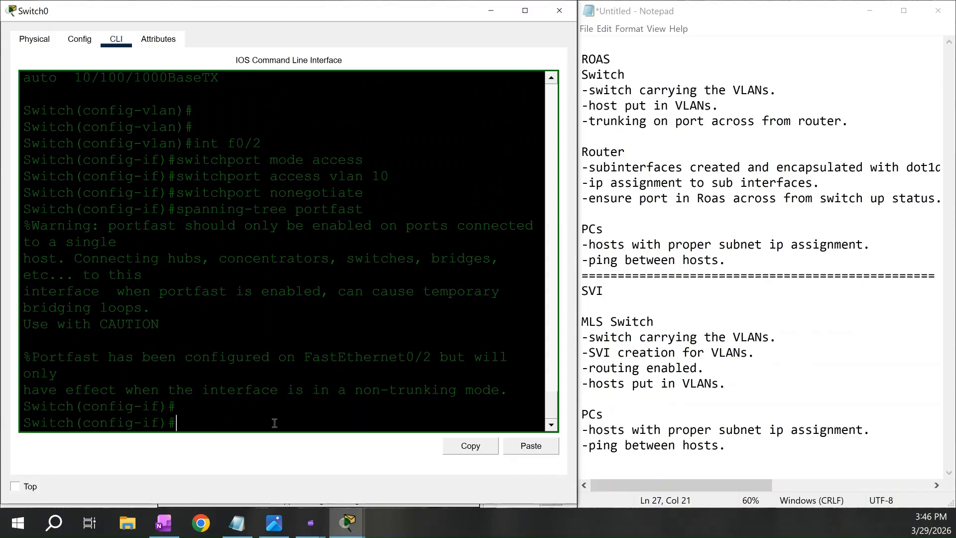
Enable BPDU guard on interface f0/2 with spanning-tree bpduguard enable
key("Up")
key("BackSpace")
key("BackSpace")
key("BackSpace")
key("BackSpace")
key("BackSpace")
key("BackSpace")
key("BackSpace")
type("bpdugur")
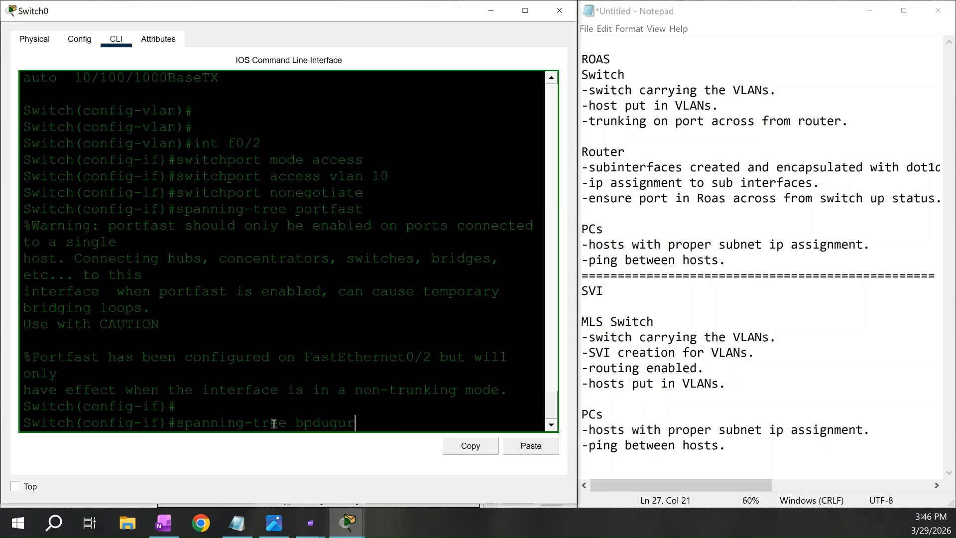
key("BackSpace")
type("ard enable")
key("Return")
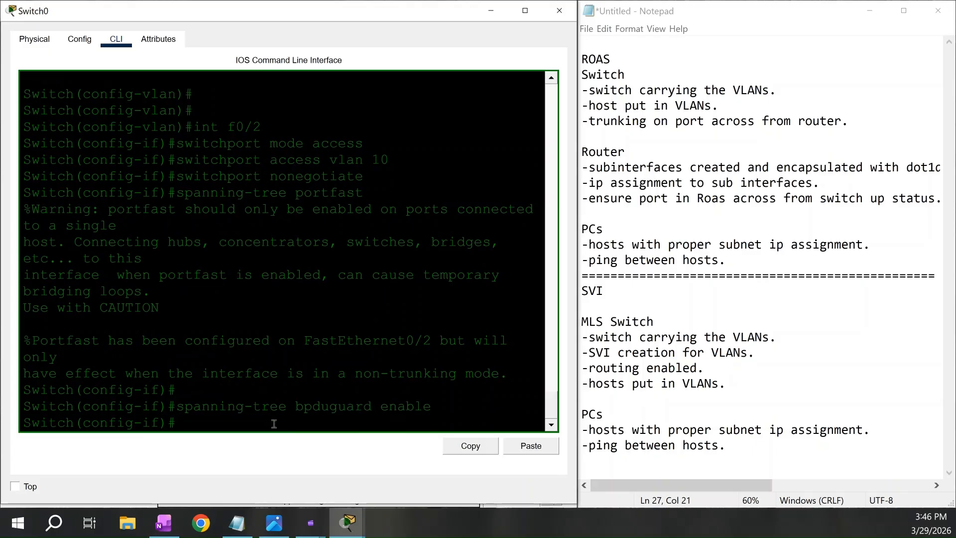
key("Return")
Check the interface status listing for the other connected host port and enter configuration of interface f0/13
type("i")
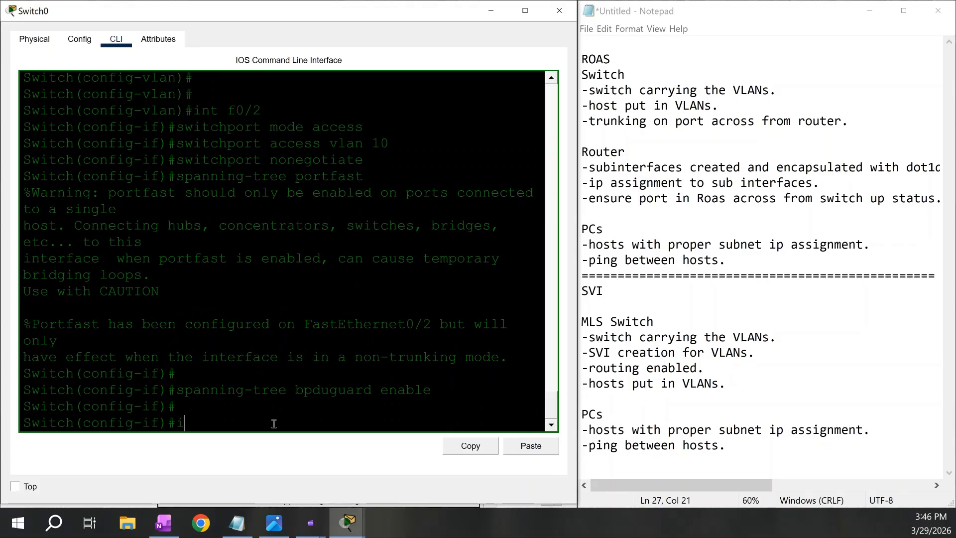
type("nt f0/3")
scroll(310, 373, "up", 1)
scroll(301, 252, "up", 5)
scroll(301, 252, "down", 1)
scroll(350, 309, "down", 3)
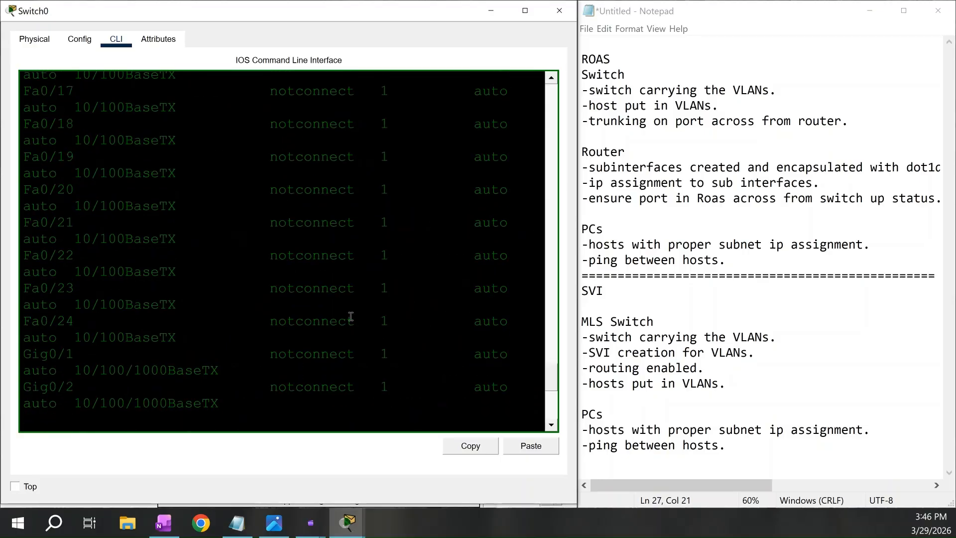
scroll(348, 259, "up", 8)
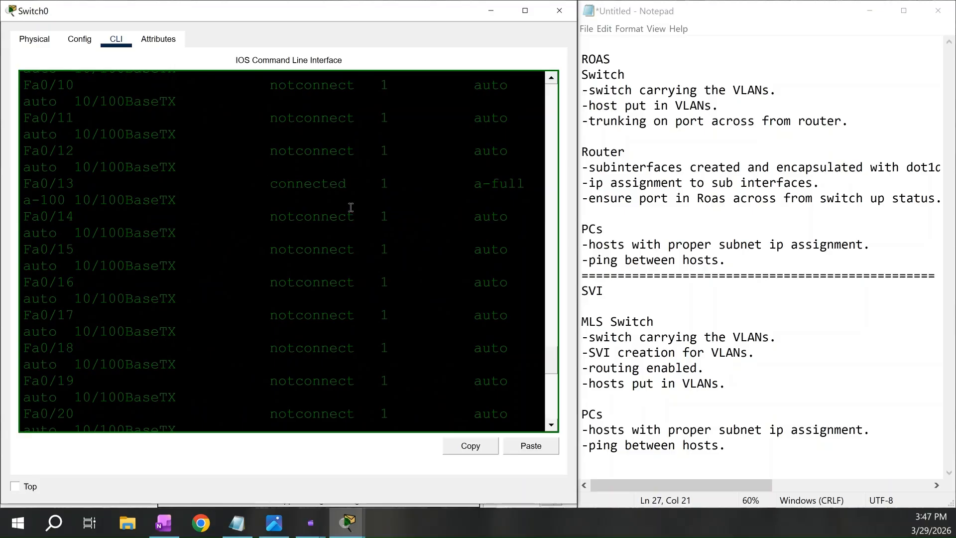
scroll(351, 207, "down", 7)
type("int f0/13")
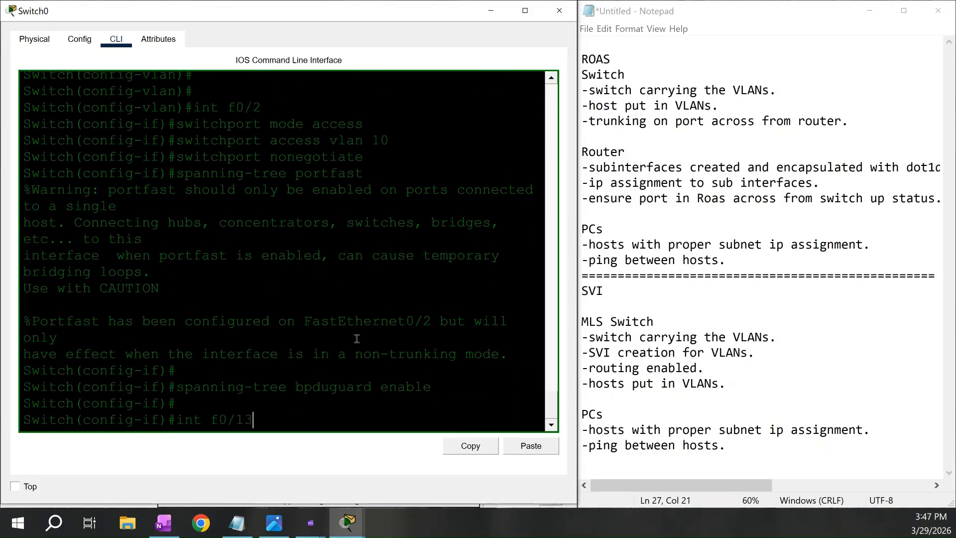
key("Return")
Set interface f0/13 to switchport mode access and assign it to VLAN 30
type("switchport")
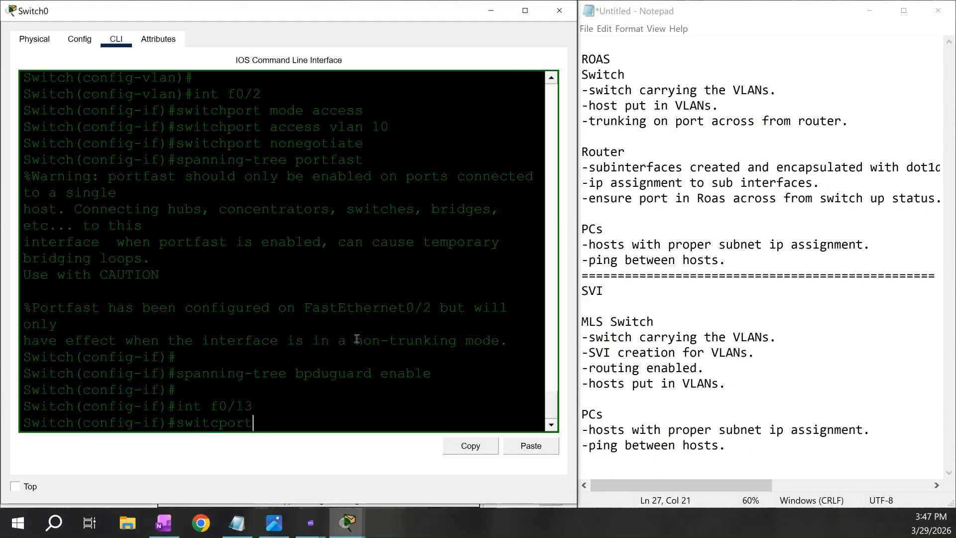
key("BackSpace")
key("BackSpace")
type("hport mko")
key("BackSpace")
key("BackSpace")
type("ode access")
key("Return")
type("switchport access vlan")
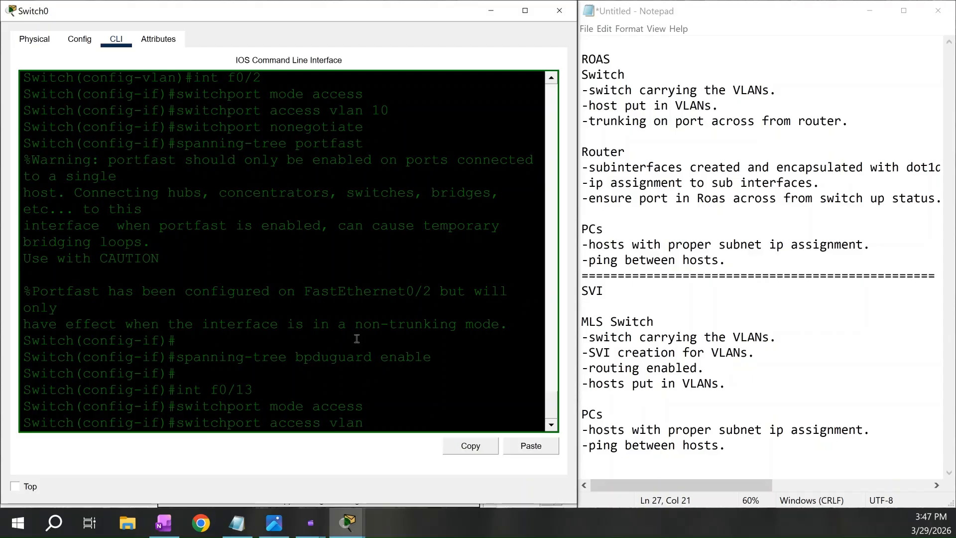
type(" 30")
key("Return")
Turn off trunk negotiation on f0/13 with switchport nonegotiate and enable spanning-tree portfast
type("switchpor t")
key("BackSpace")
key("BackSpace")
type("t noneg")
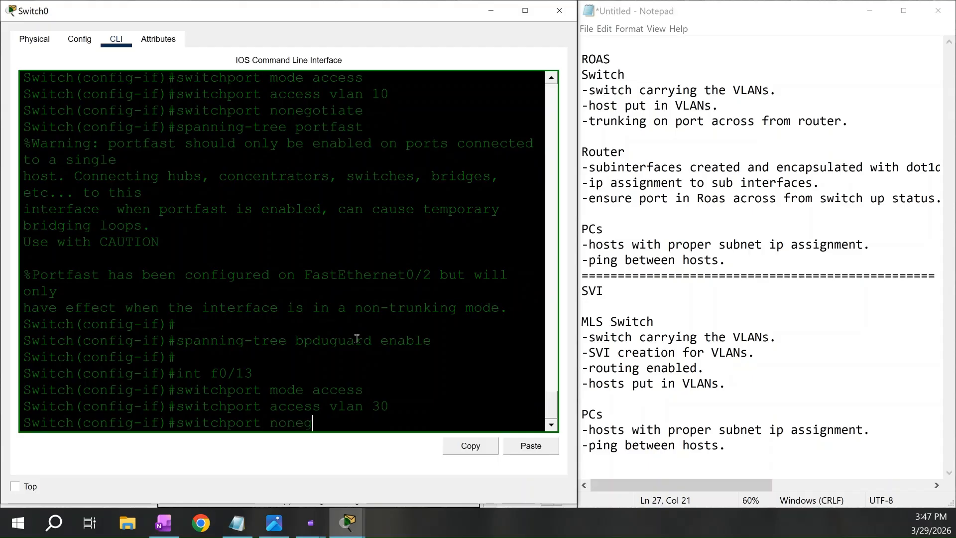
type("otiate")
key("Return")
type("s")
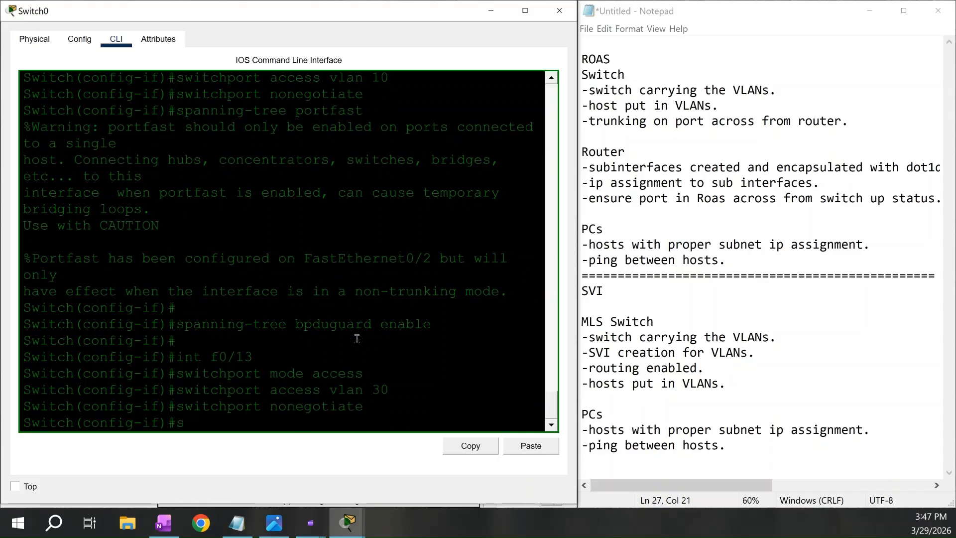
type("panning-tree portfast")
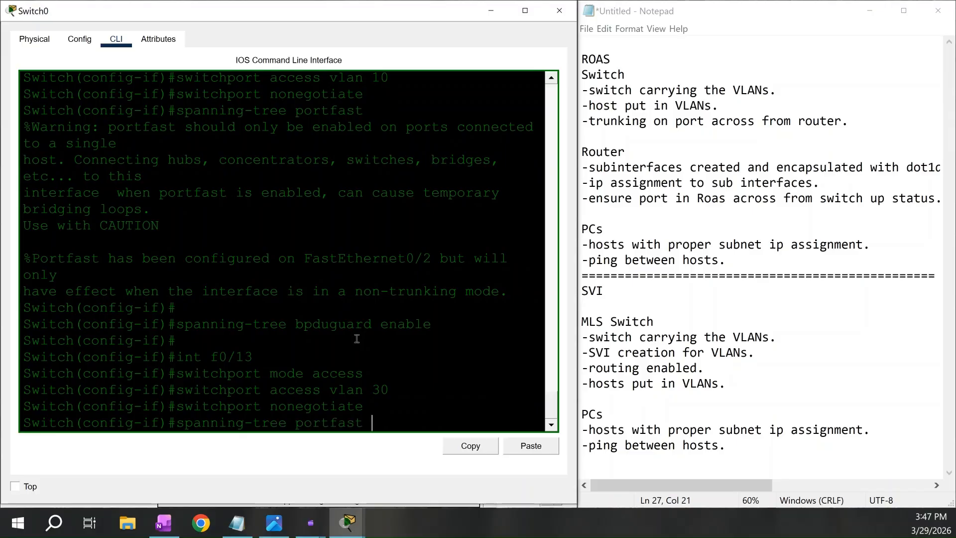
key("Return")
Enable BPDU guard on interface f0/13 with spanning-tree bpduguard enable
type("spanning-te")
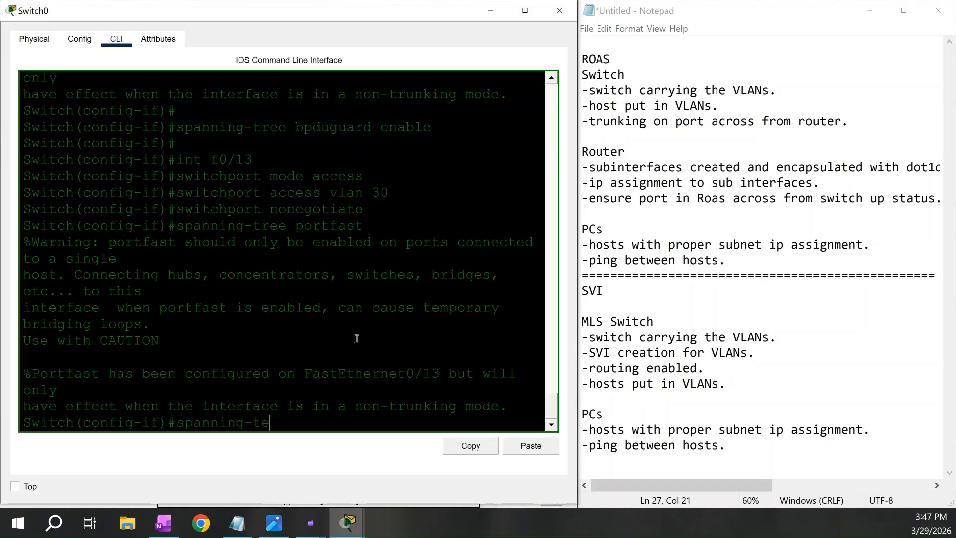
key("BackSpace")
type("ree bpduguard enable")
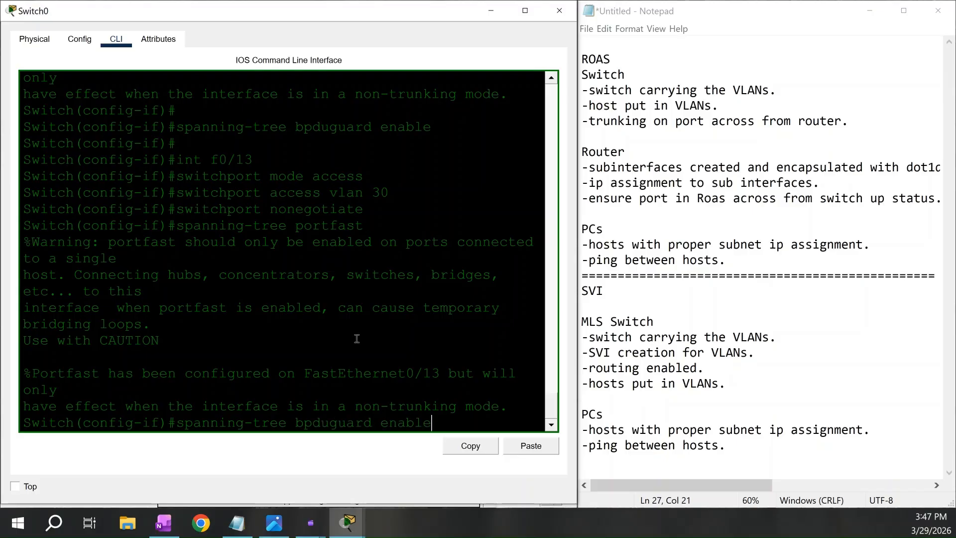
key("Return")
key("Return")
Save Switch0's configuration with do copy running-config startup-config, accepting the default destination filename
type("do")
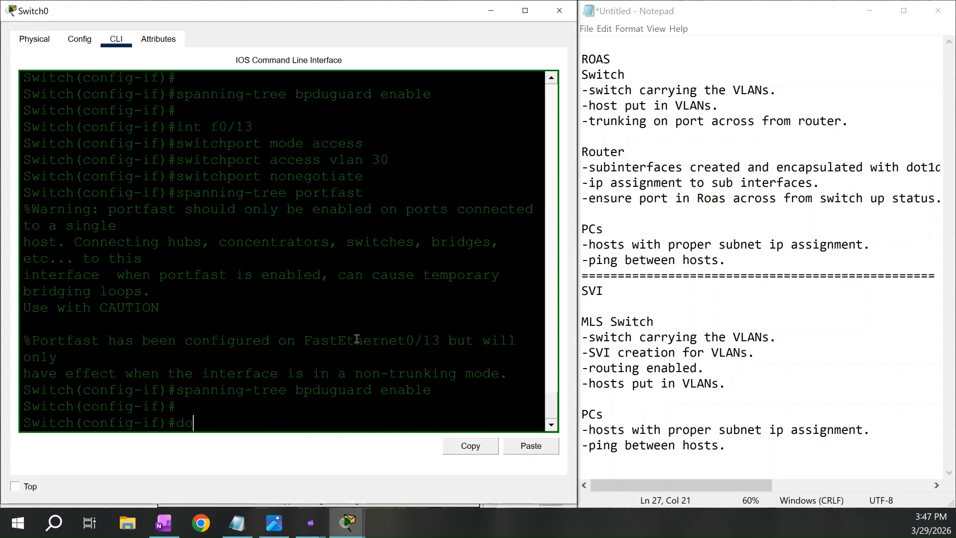
type(" copy running-config")
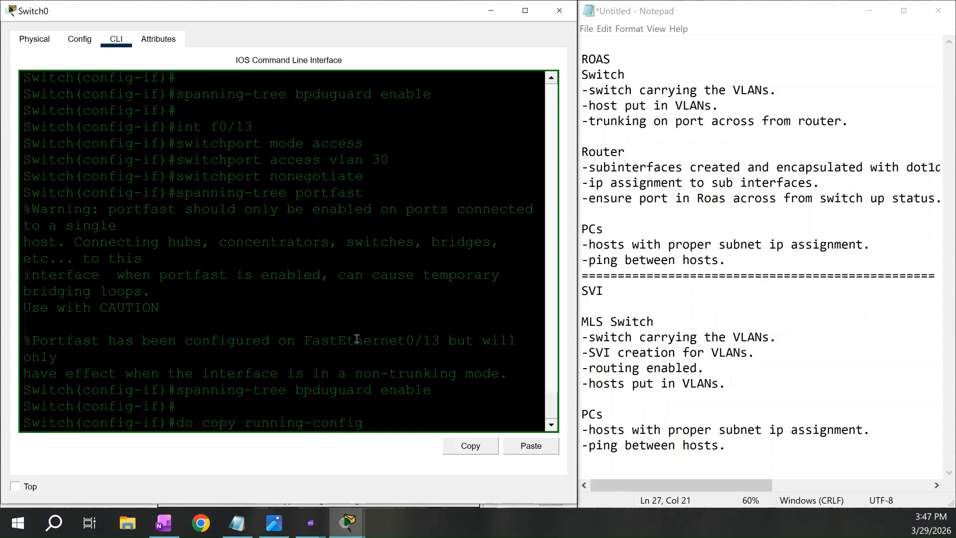
type(" startup-0c")
type("config")
key("Return")
key("Return")
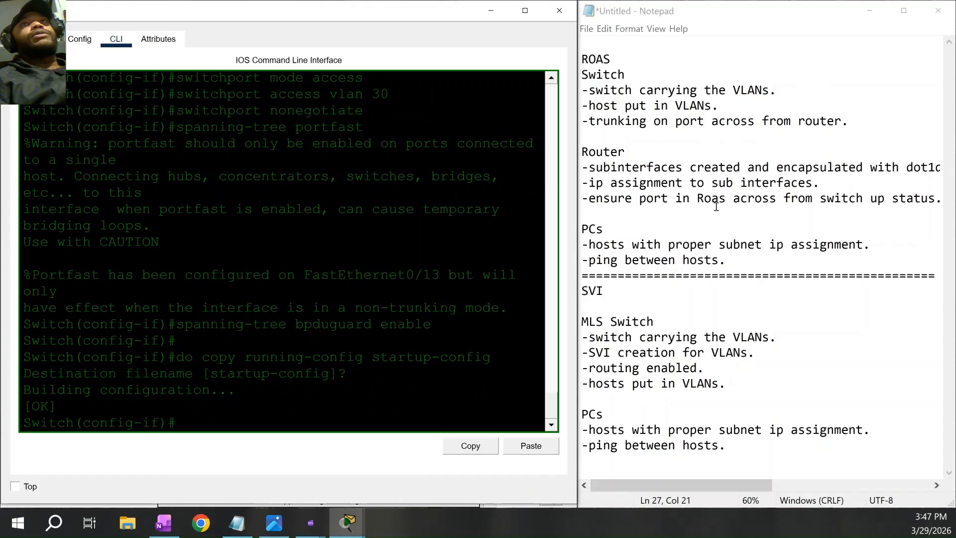
Enter interface f0/13 on Switch0 and set it to switchport mode trunk
key("ctrl+v")
scroll(316, 320, "up", 10)
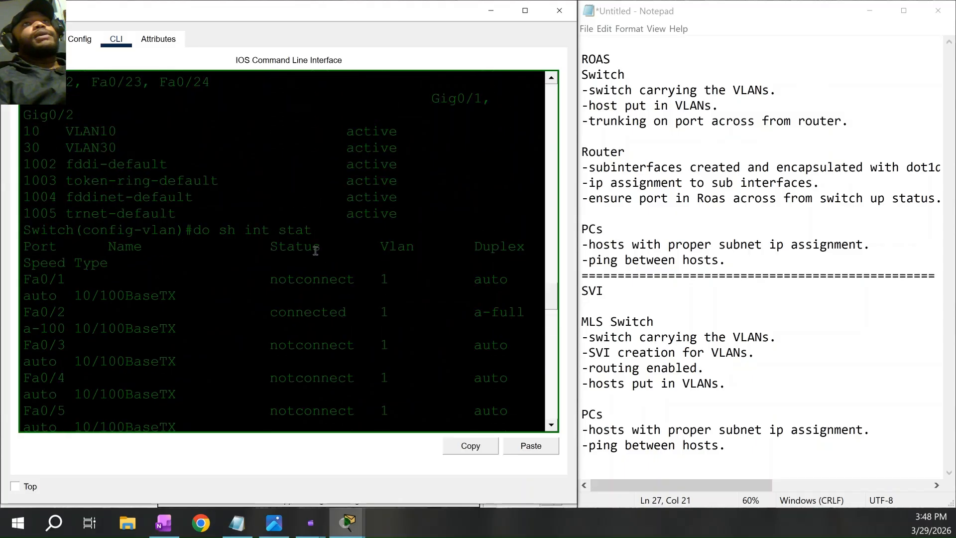
scroll(373, 281, "down", 15)
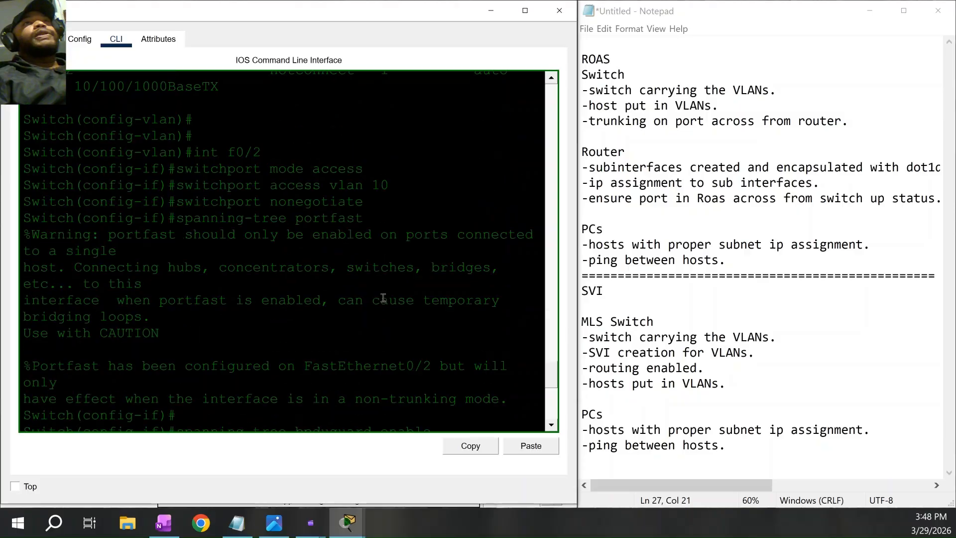
scroll(375, 328, "down", 10)
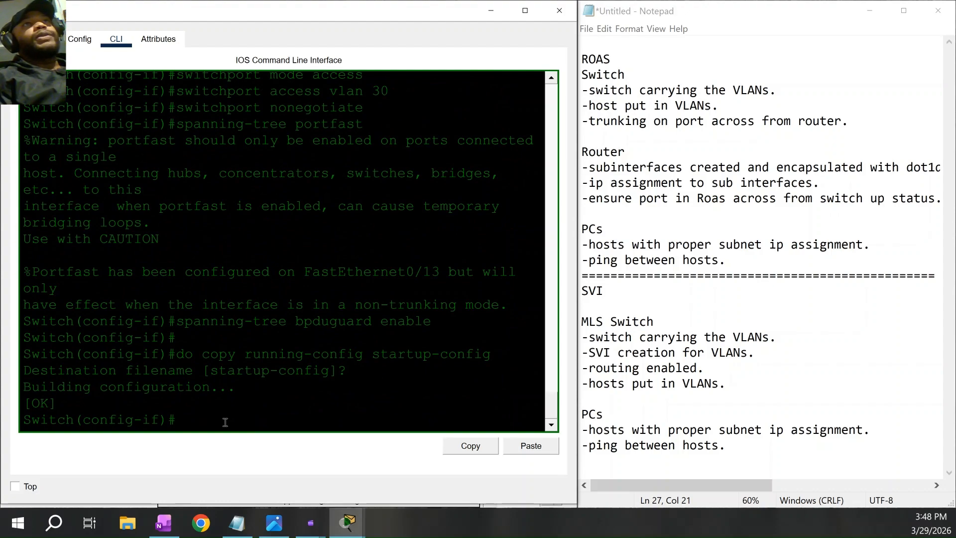
type("int ra")
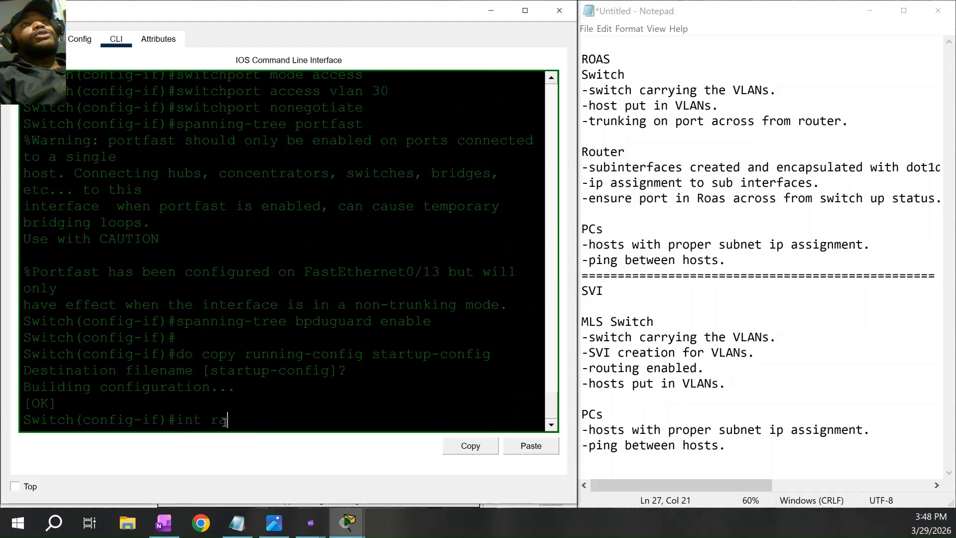
key("BackSpace")
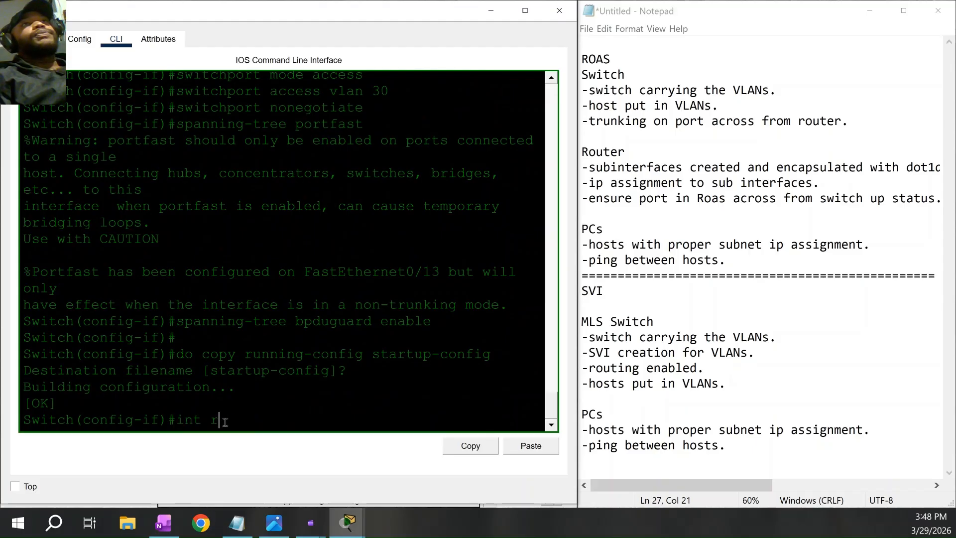
type("f0/14")
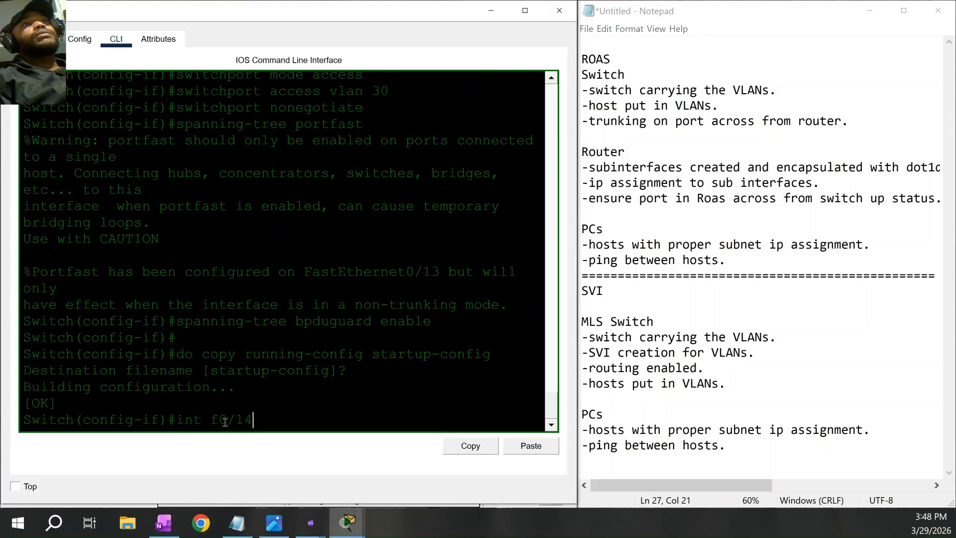
key("Return")
type("switch")
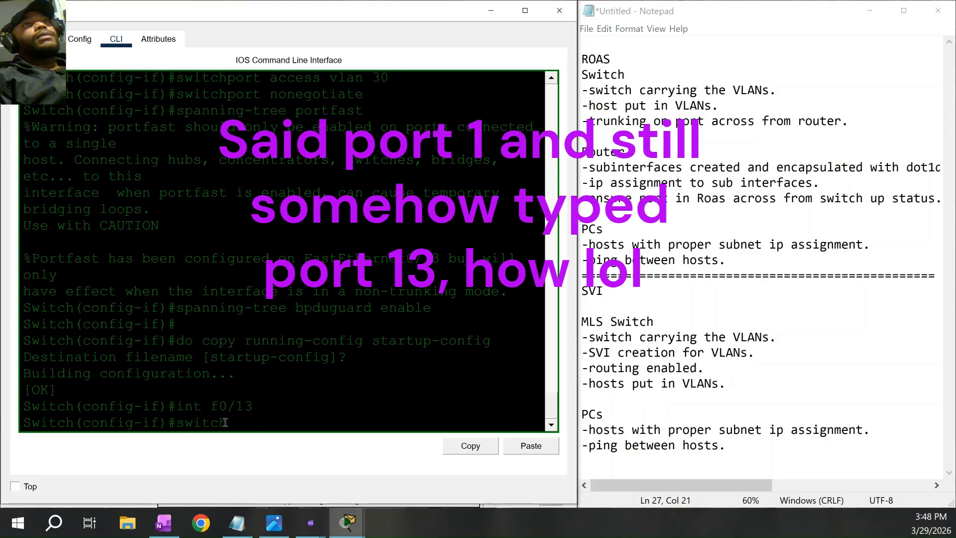
type("port mode trunk")
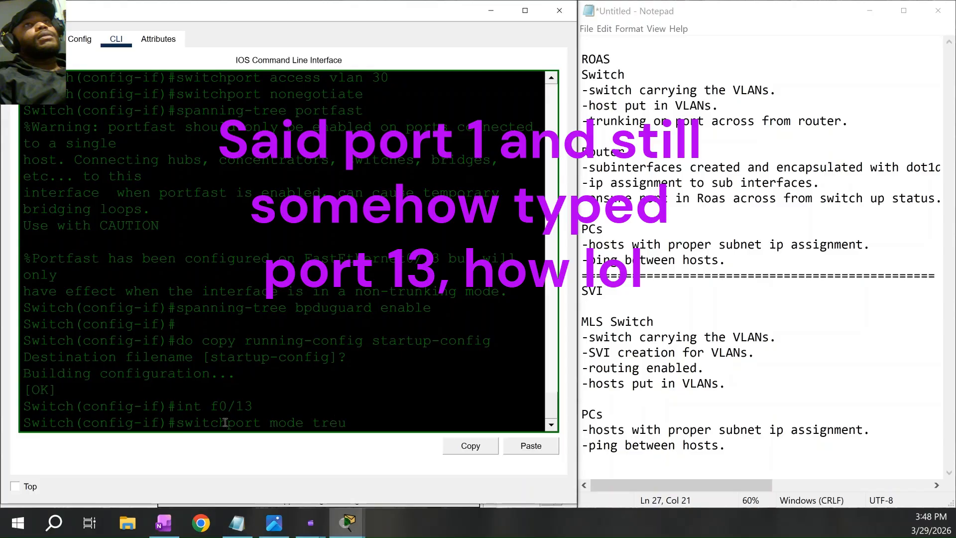
key("BackSpace")
key("BackSpace")
type("nk")
key("Return")
Limit the f0/13 trunk to VLANs 10 and 30 with switchport trunk allowed vlan 10,30
type("swsi")
key("BackSpace")
key("BackSpace")
key("BackSpace")
key("Return")
key("Return")
type("switchport trunk allo")
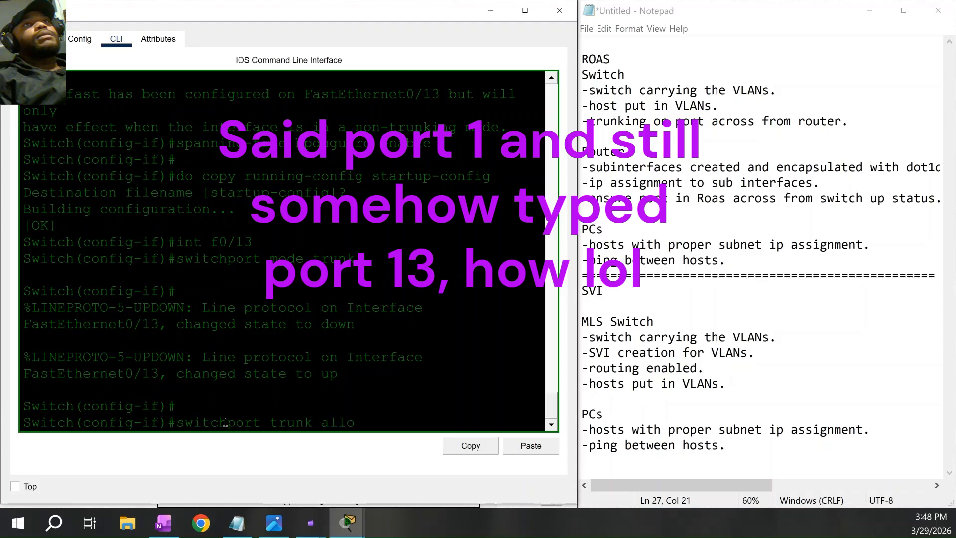
type("wed vlan 10")
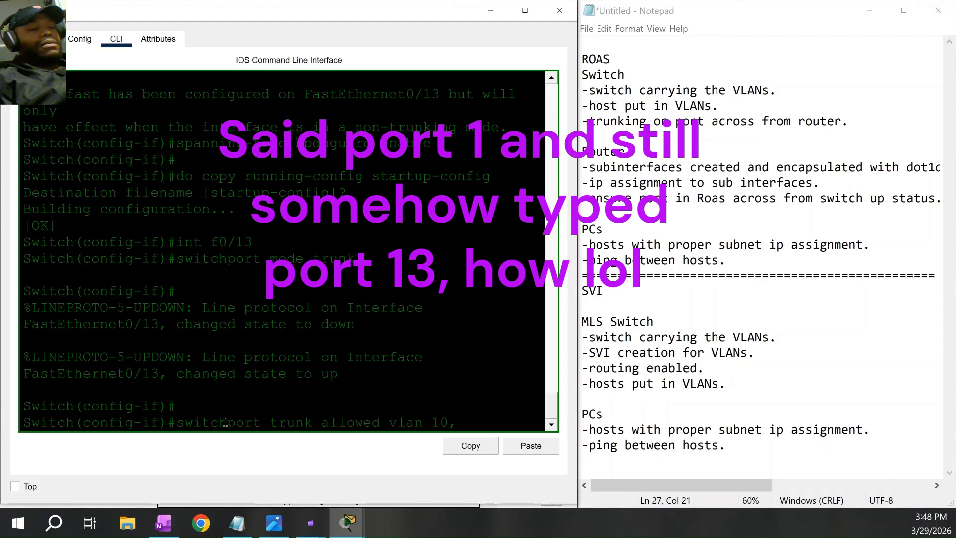
type(",30")
key("Return")
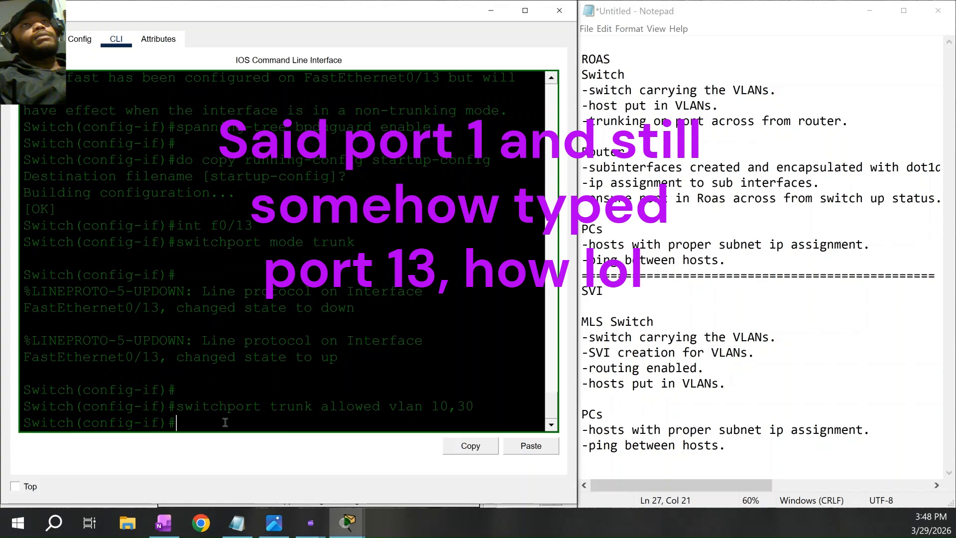
type("s")
key("BackSpace")
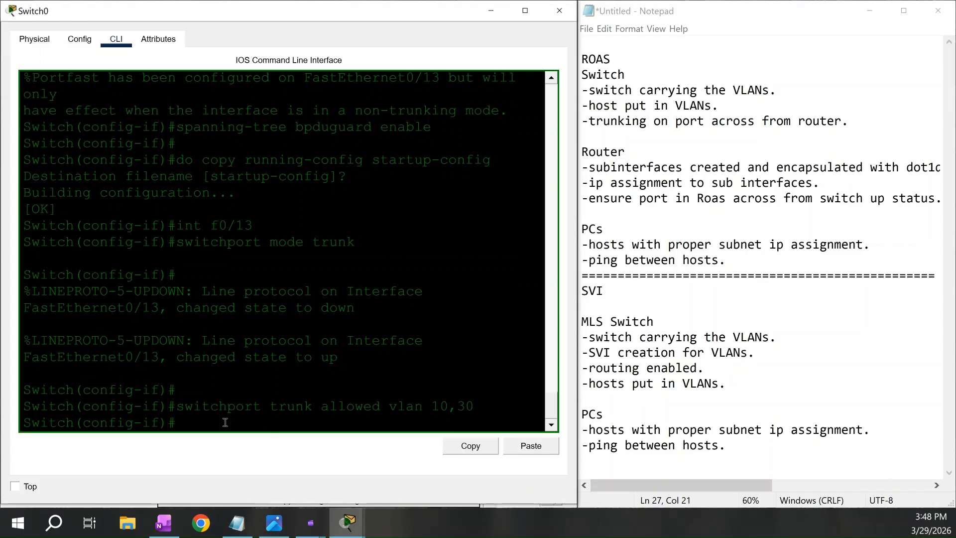
Check the switch's trunk ports and allowed VLANs with do sh int trunk
type("do sh trunk")
key("Return")
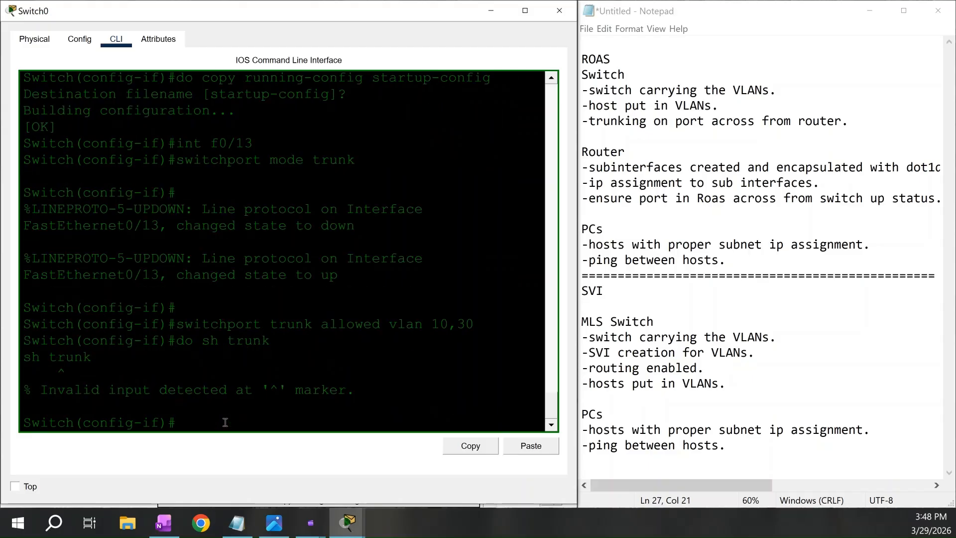
type("do sh int trunk")
key("Return")
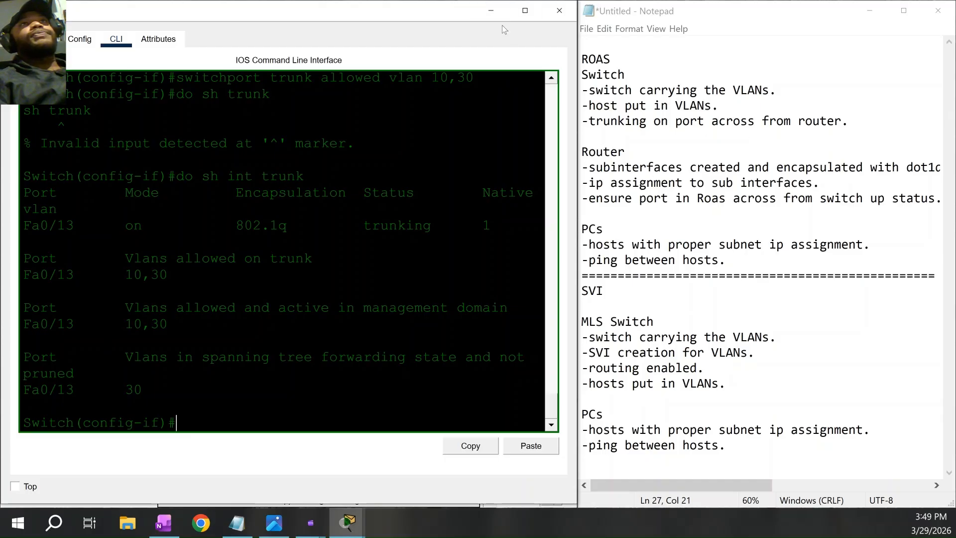
Save the switch's trunk settings with do copy running-config startup-config, accepting the default destination filename
type("do copy runnin")
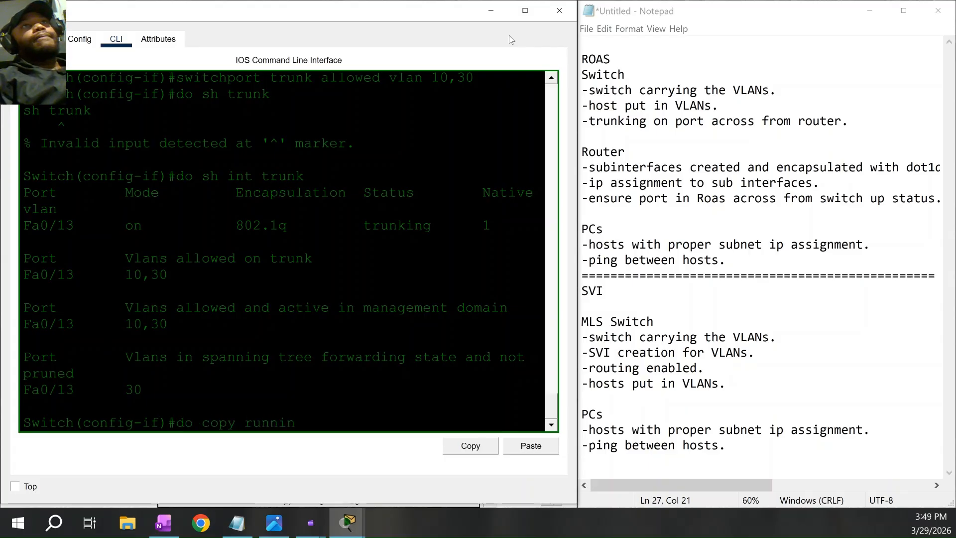
type("g-config")
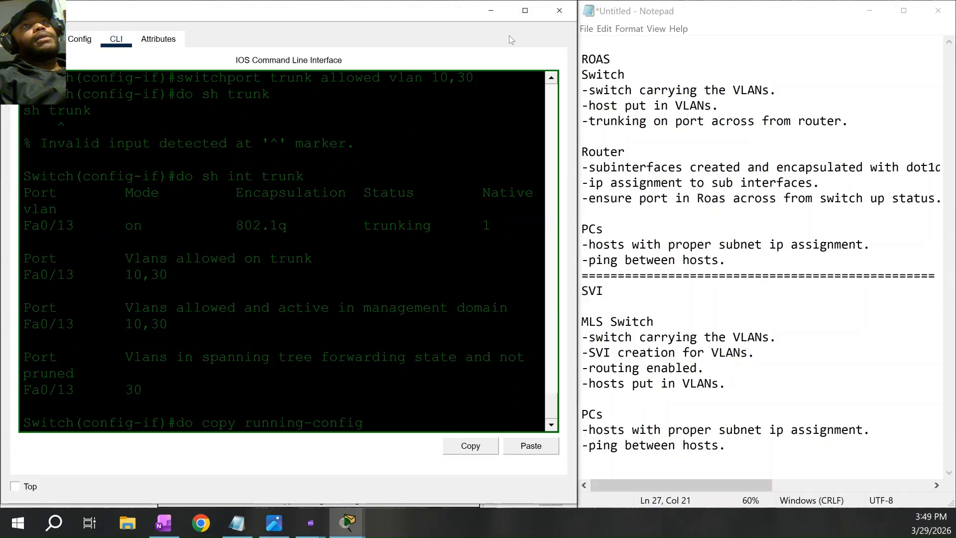
type(" startup-config")
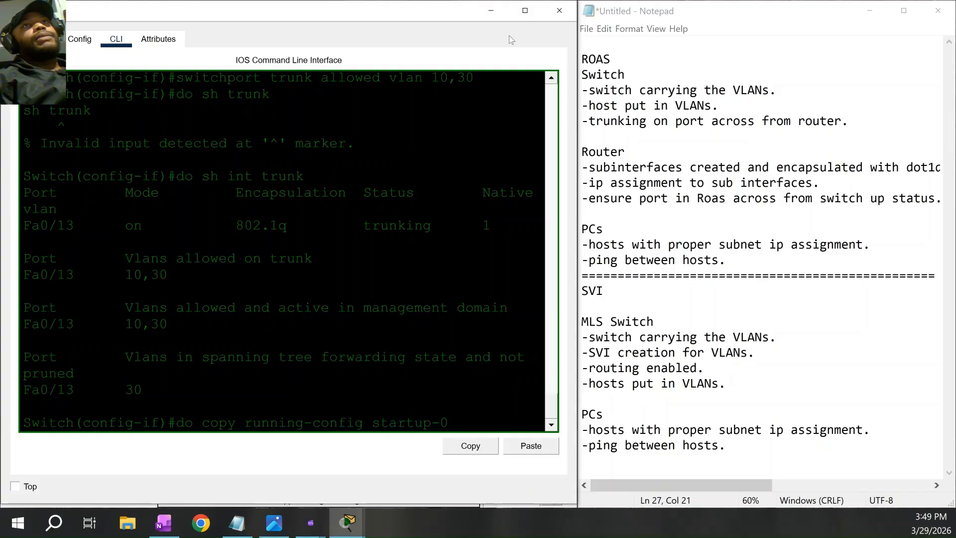
key("Return")
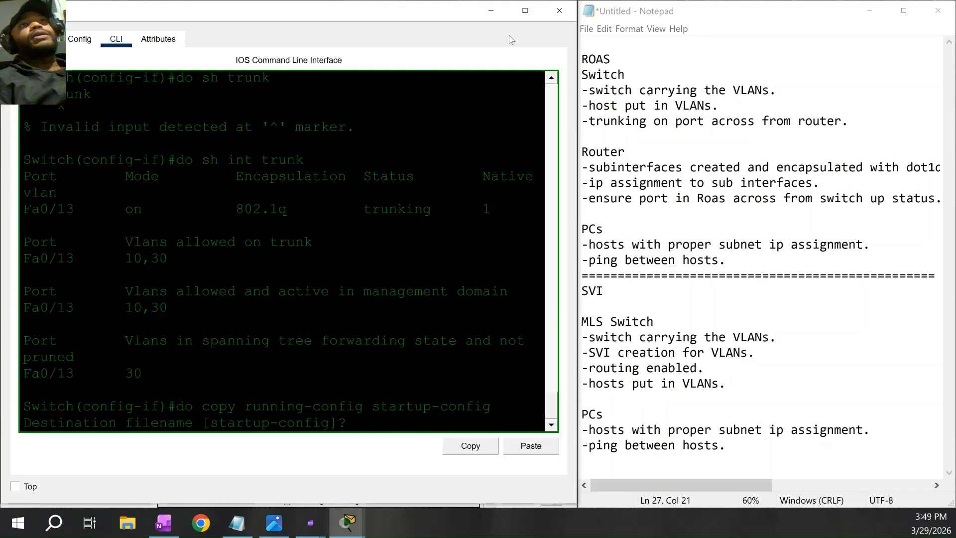
key("Return")
key("Return")
key("Return")
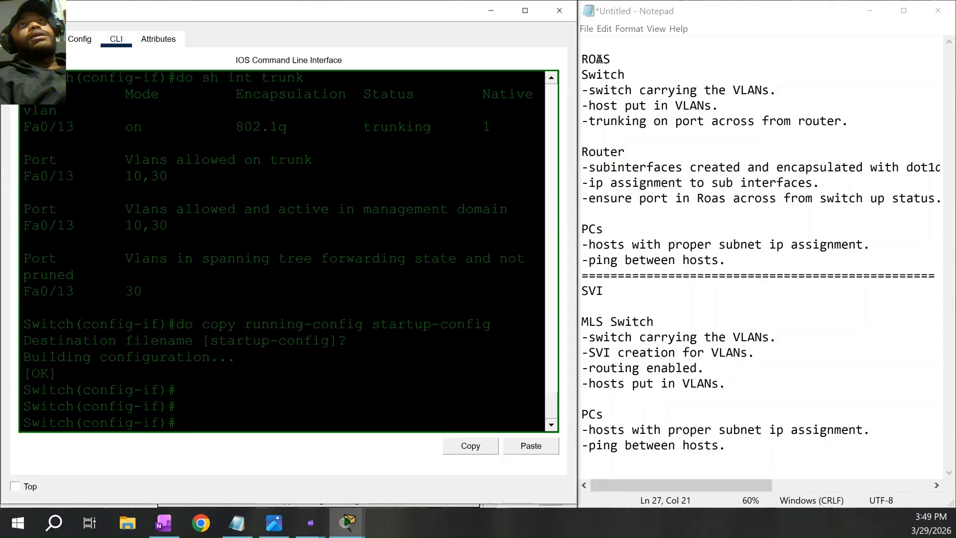
Open Router0's command line and answer no to the initial configuration dialog
left_click(491, 11)
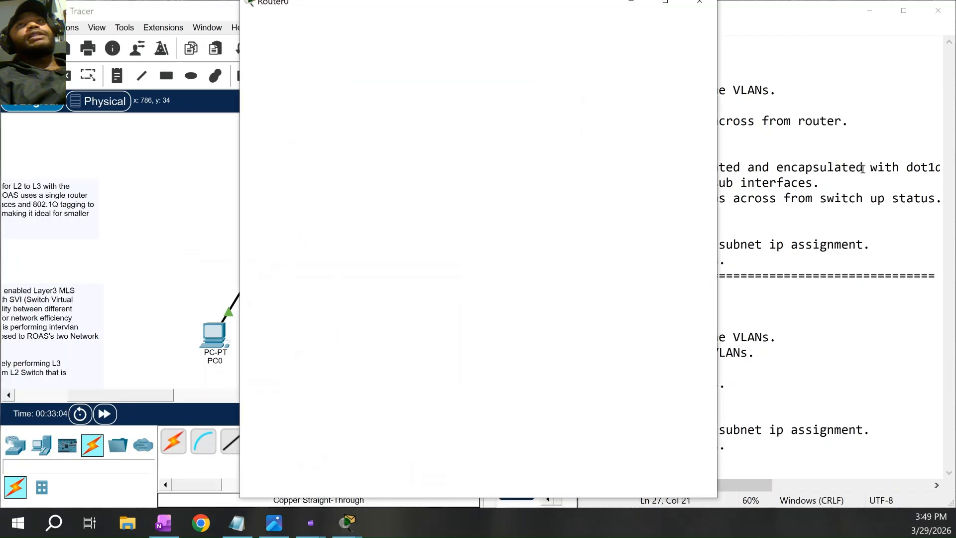
scroll(834, 189, "down", 1)
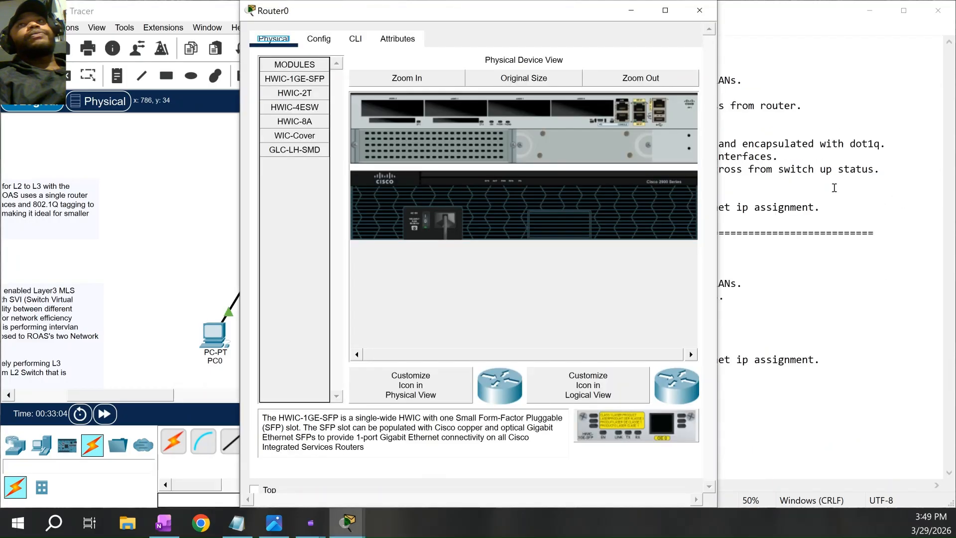
left_click(357, 40)
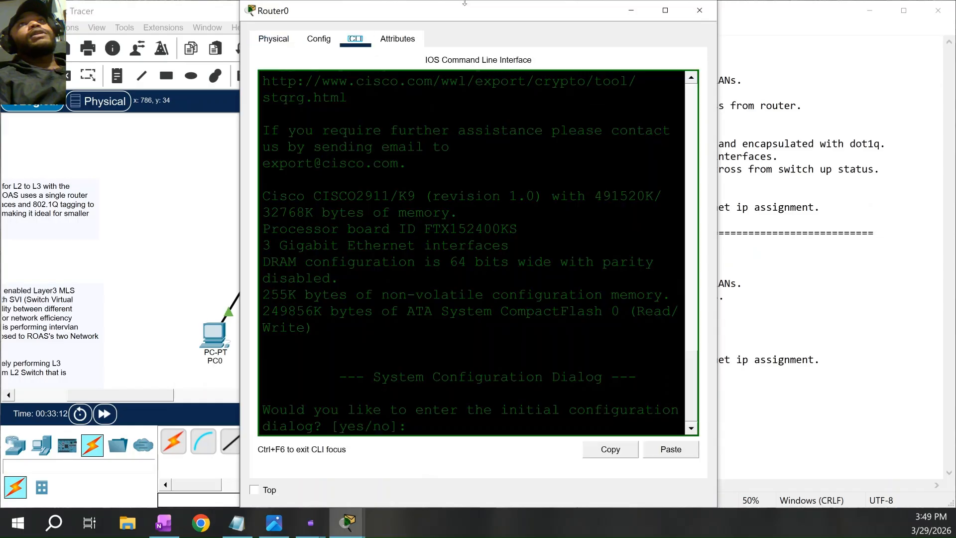
left_click_drag(481, 17, 278, 68)
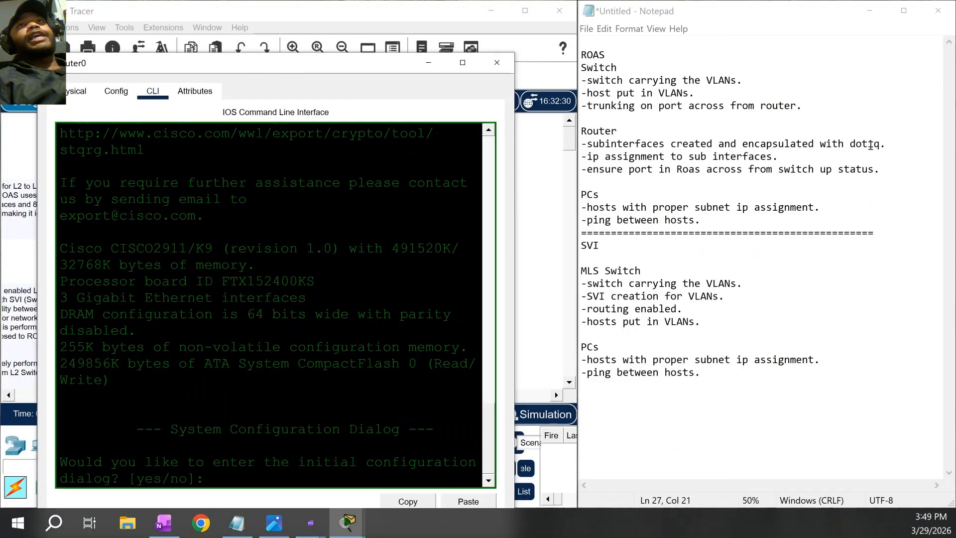
scroll(288, 450, "down", 1)
key("Return")
key("Return")
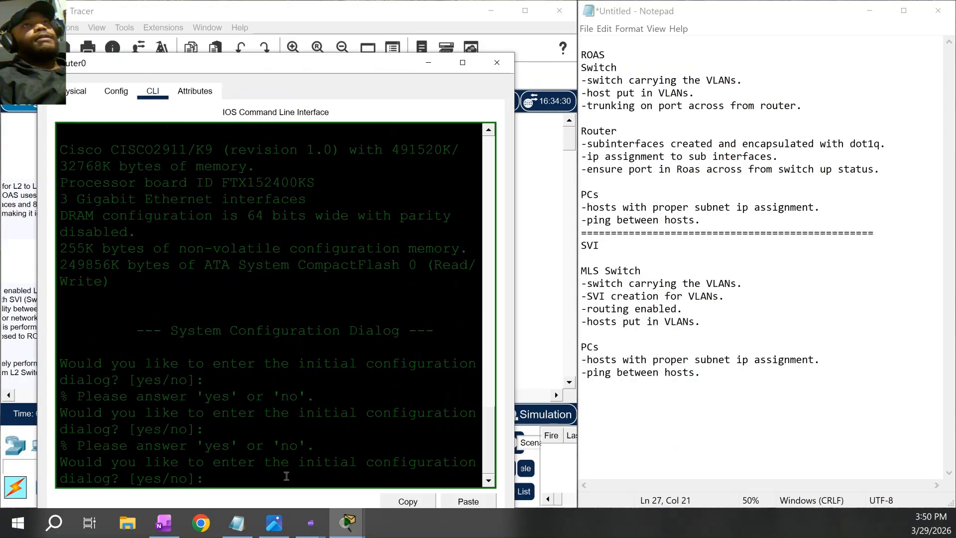
type("no")
key("Return")
key("Return")
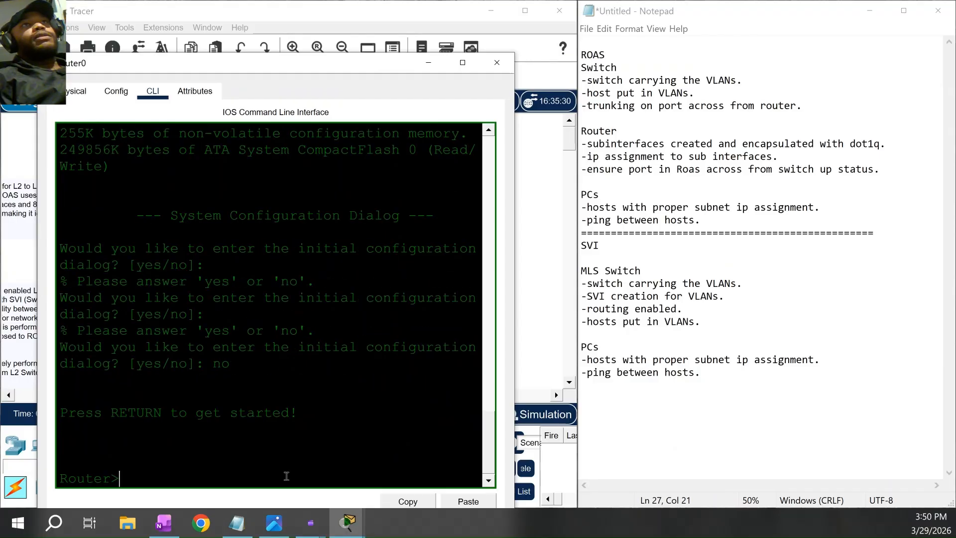
Enter privileged mode on Router0 with enable, and global configuration mode with conf t
type("enable")
key("Return")
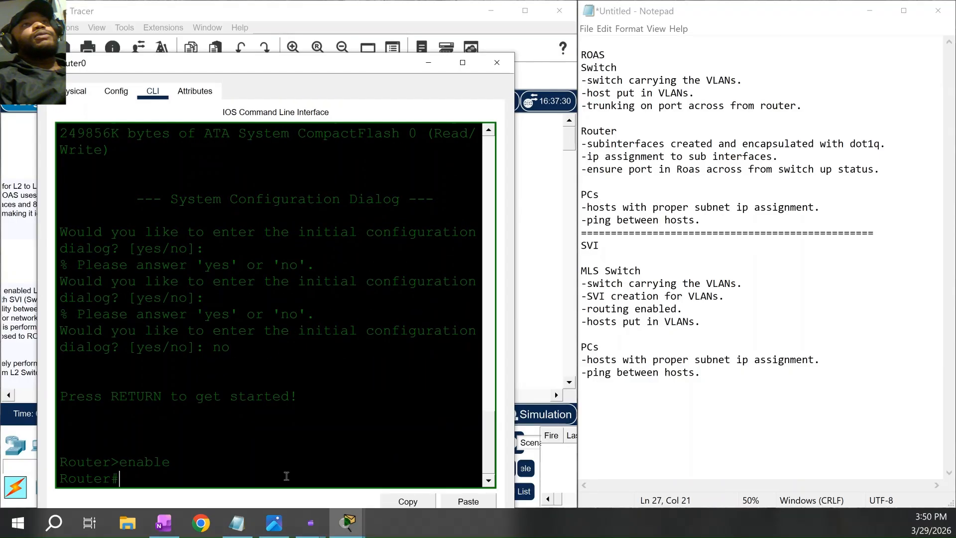
type("conf t")
key("Return")
Check Router0's link to Switch0 in the topology and enter interface g0/0 configuration
type("int")
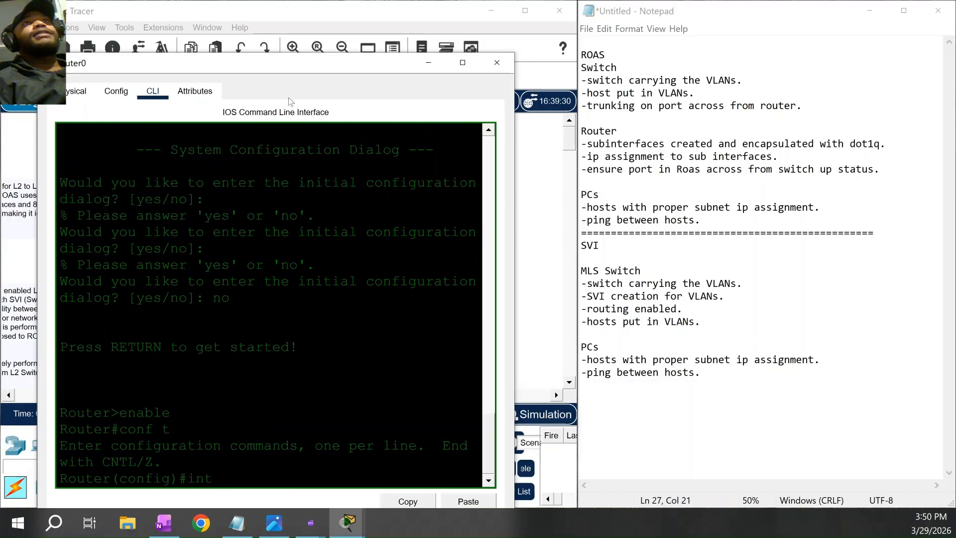
left_click_drag(282, 65, 809, 84)
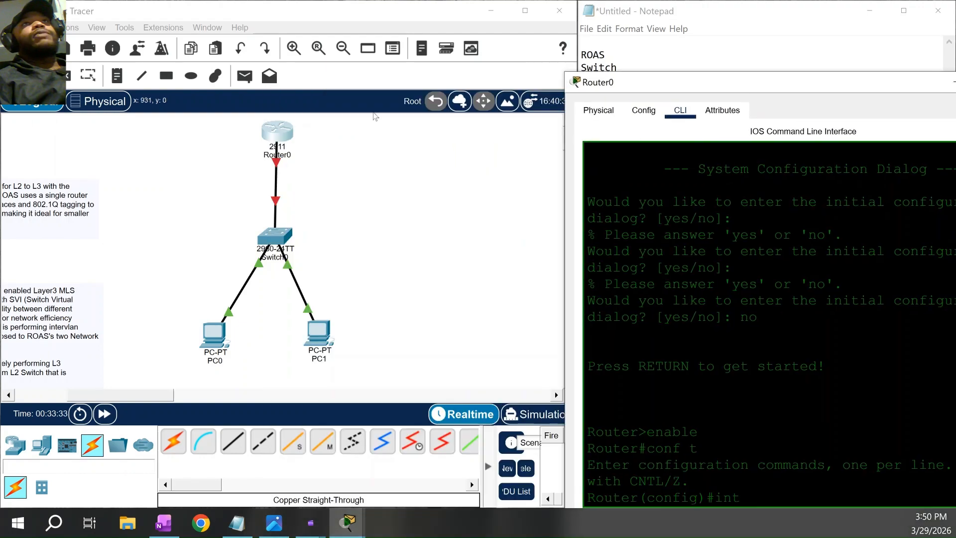
left_click(279, 160)
mouse_move(281, 136)
left_mouse_down()
mouse_move(253, 145)
mouse_move(282, 146)
mouse_move(280, 135)
left_mouse_up()
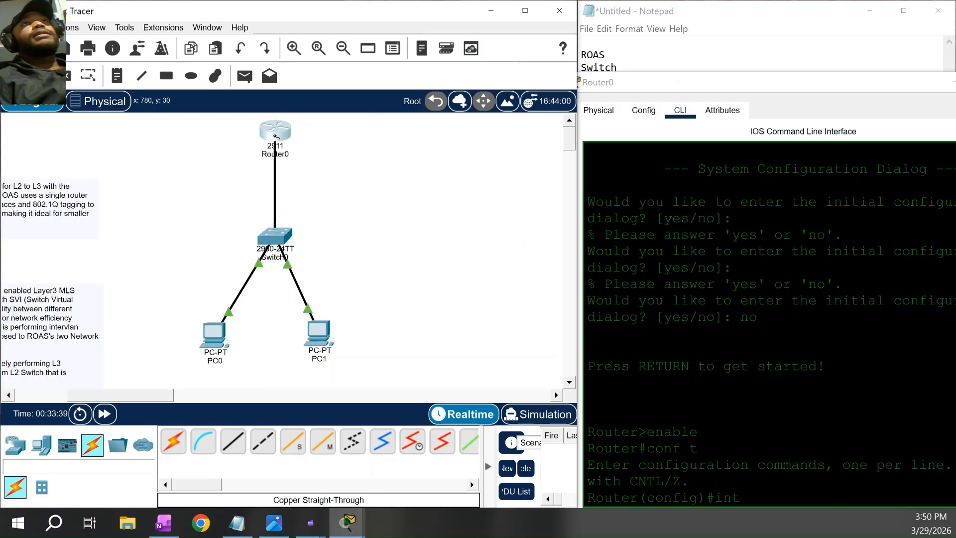
left_click(276, 135)
left_click(309, 175)
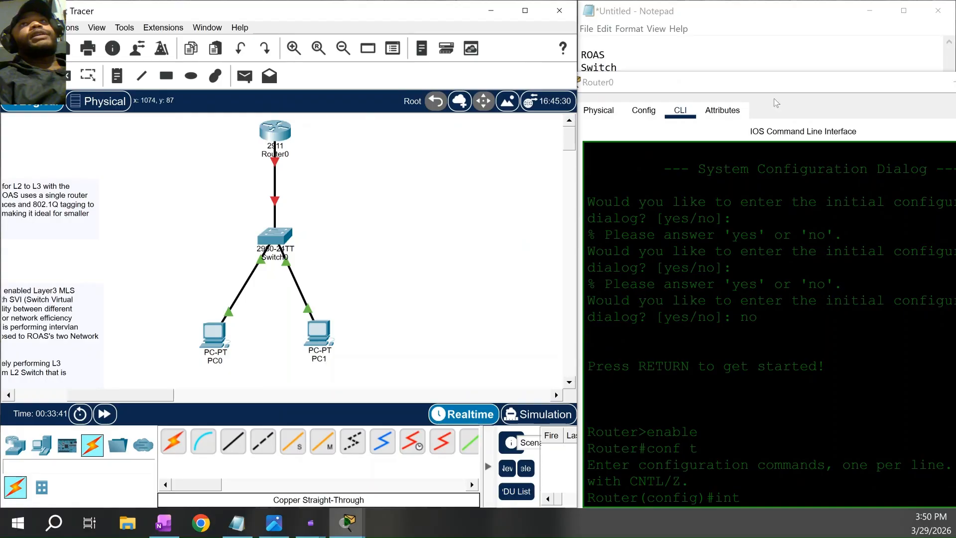
left_click_drag(783, 91, 786, 94)
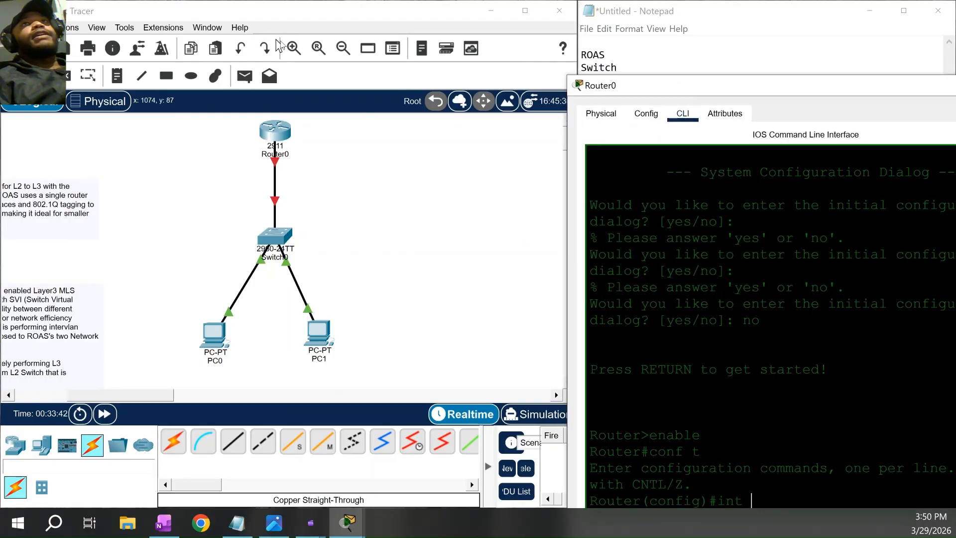
left_click_drag(388, 78, 1, 20)
type("g0")
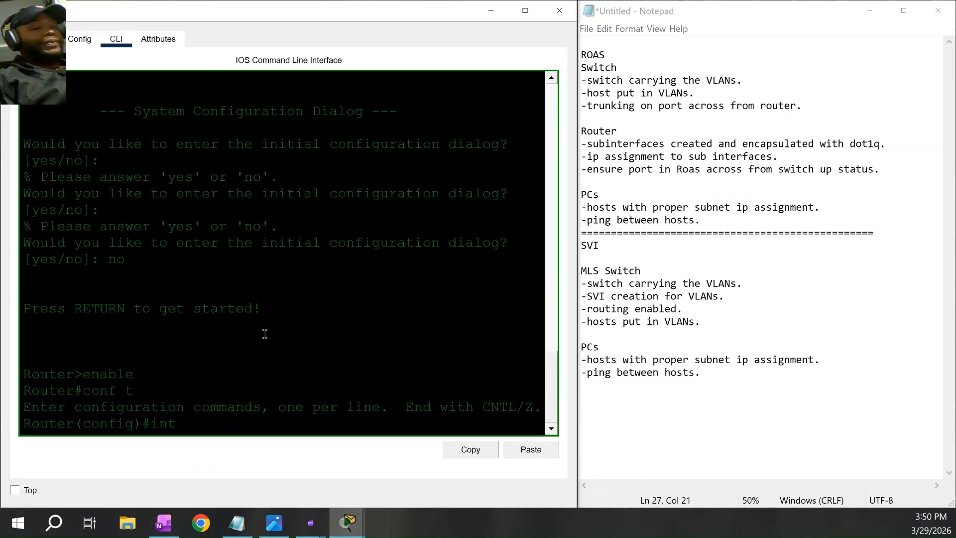
type(";0")
key("BackSpace")
type("/0")
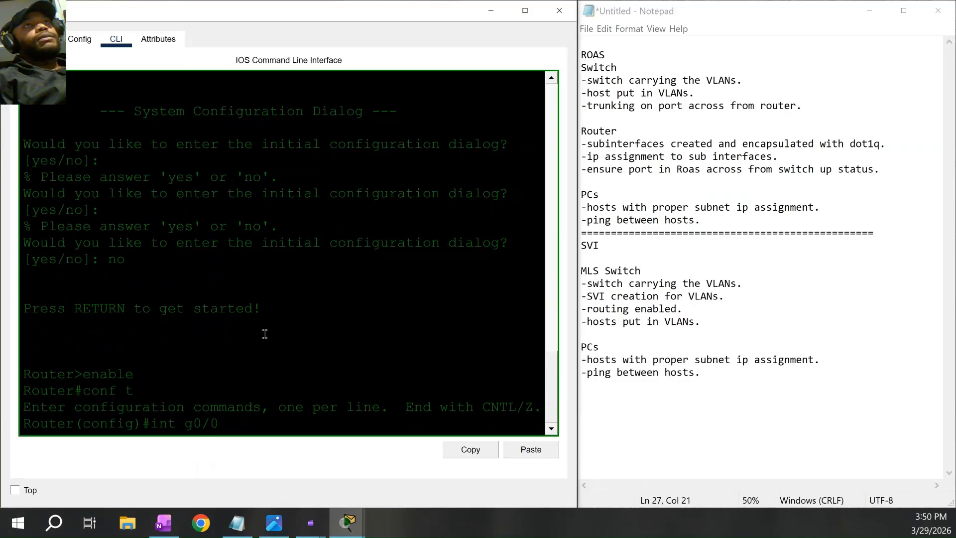
key("Return")
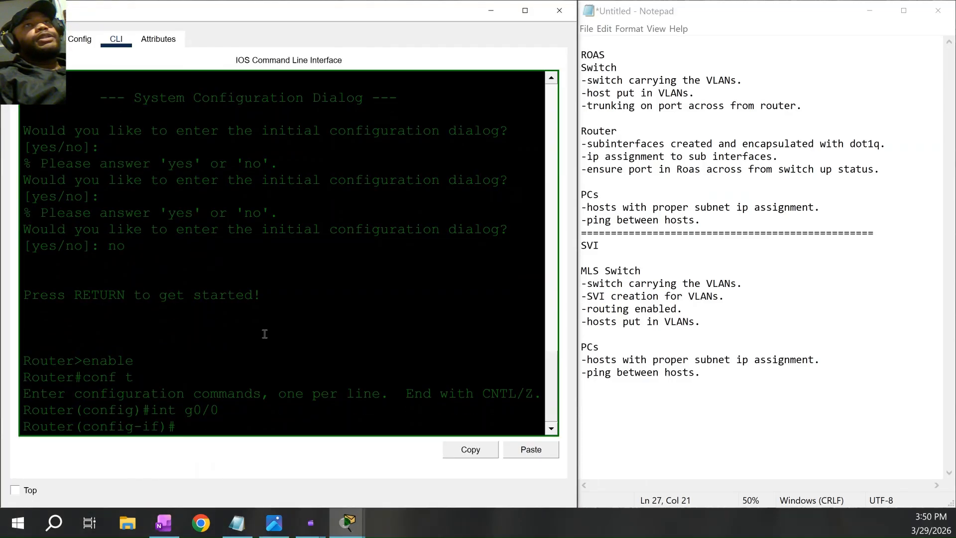
Create subinterface g0/0.10 on Router0 and enter its configuration mode
type("int f0/")
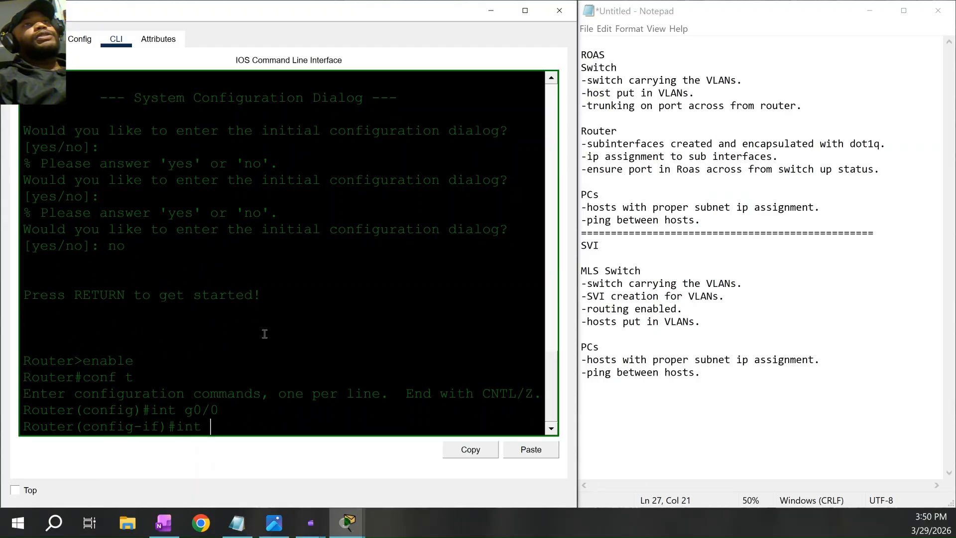
key("BackSpace")
key("BackSpace")
key("BackSpace")
type("g0/0.10")
key("Return")
Check the topology and try to assign IP address 10.0.0.1 with mask 255.255.255.0 to subinterface g0/0.10
type("ip addr")
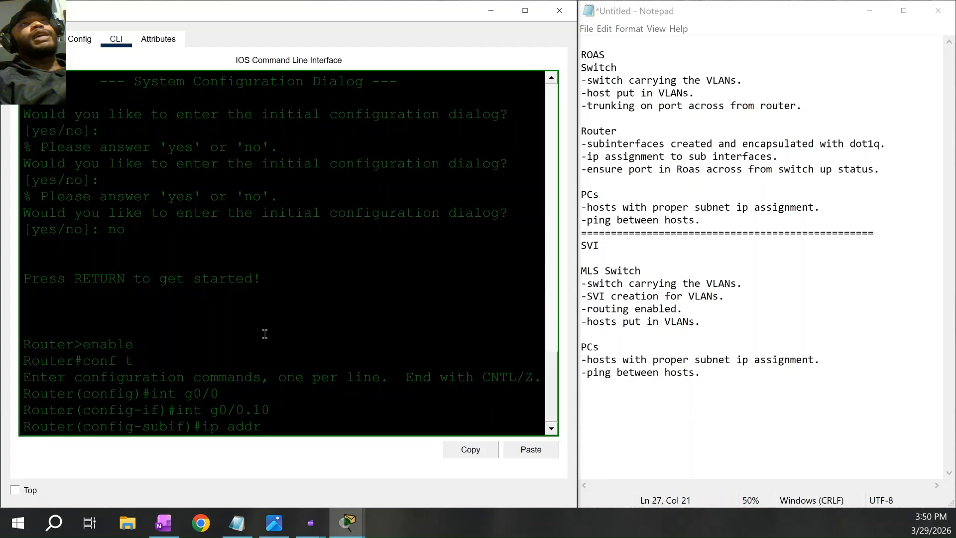
double_click(282, 9)
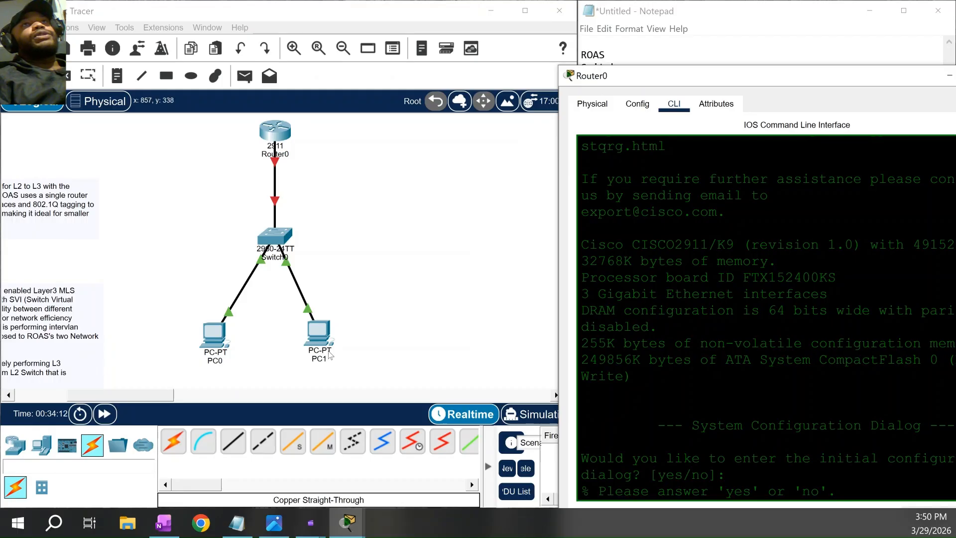
left_click_drag(809, 78, 346, 73)
type("no  enable conf t int g0/0 int g0/0.10 ip addr")
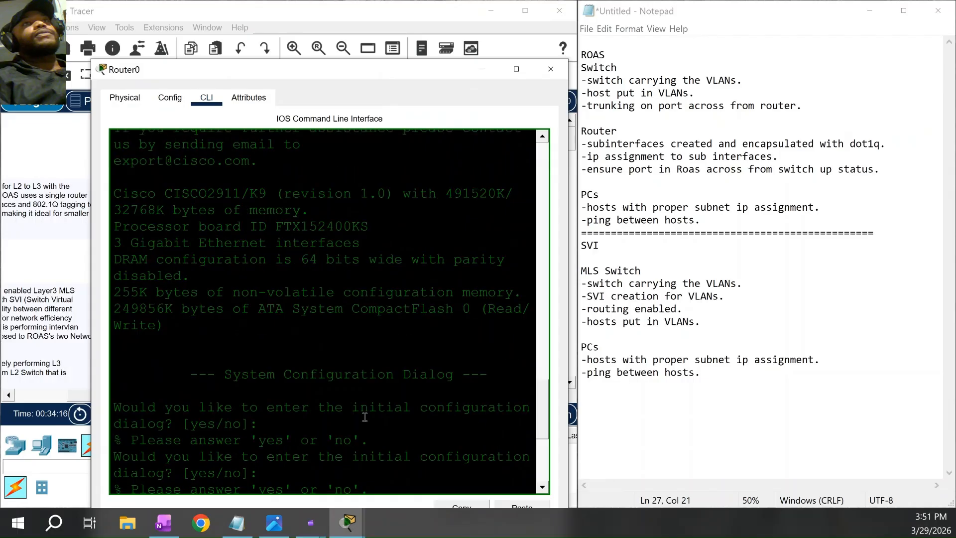
type("10.0.0.")
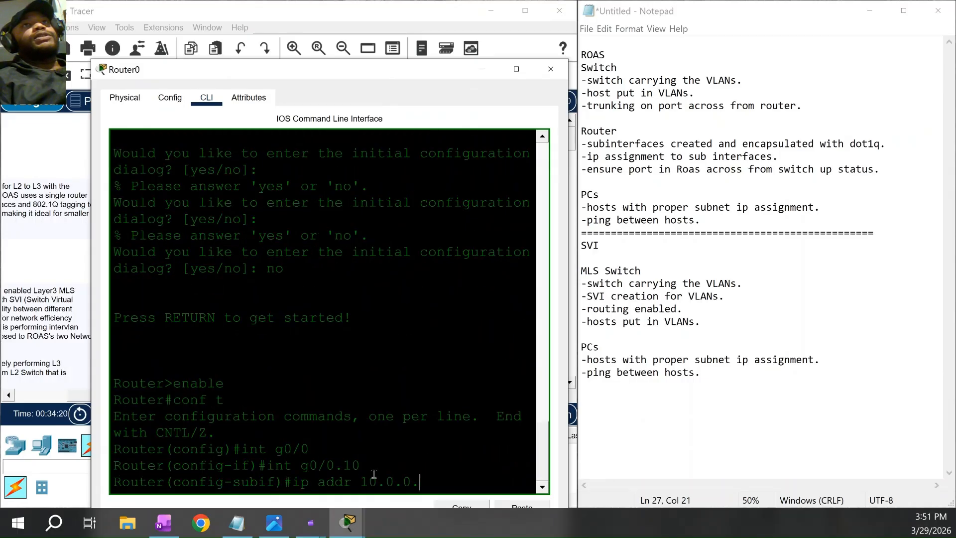
type("1 255.255")
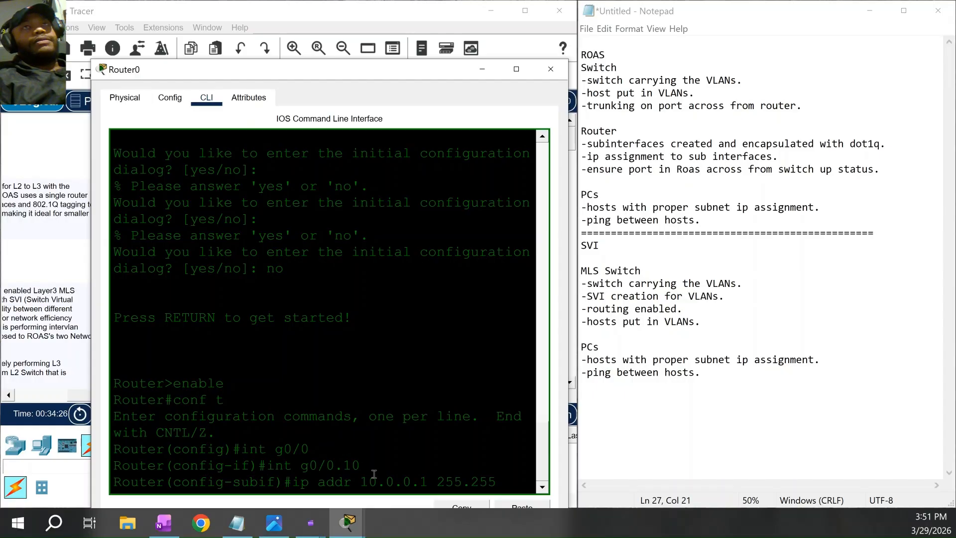
type(".255.")
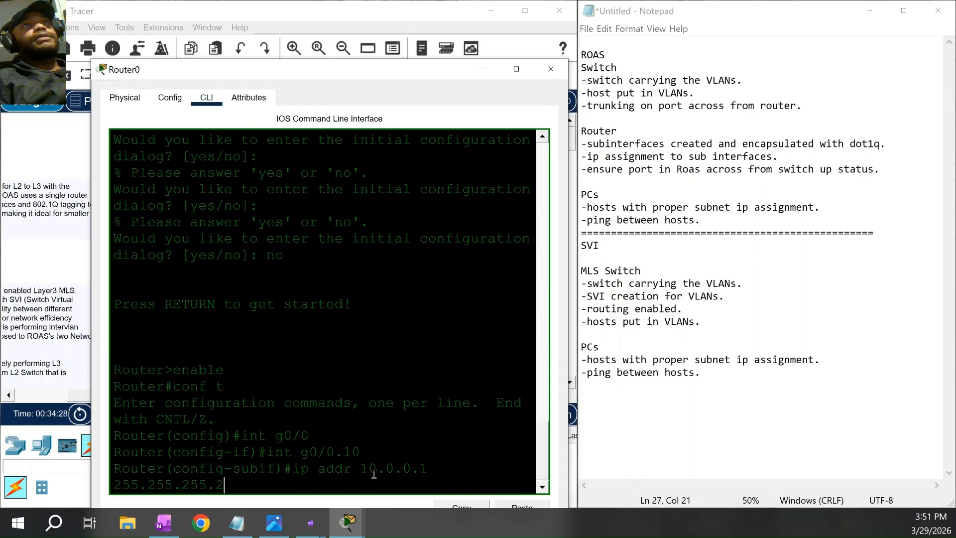
type("0")
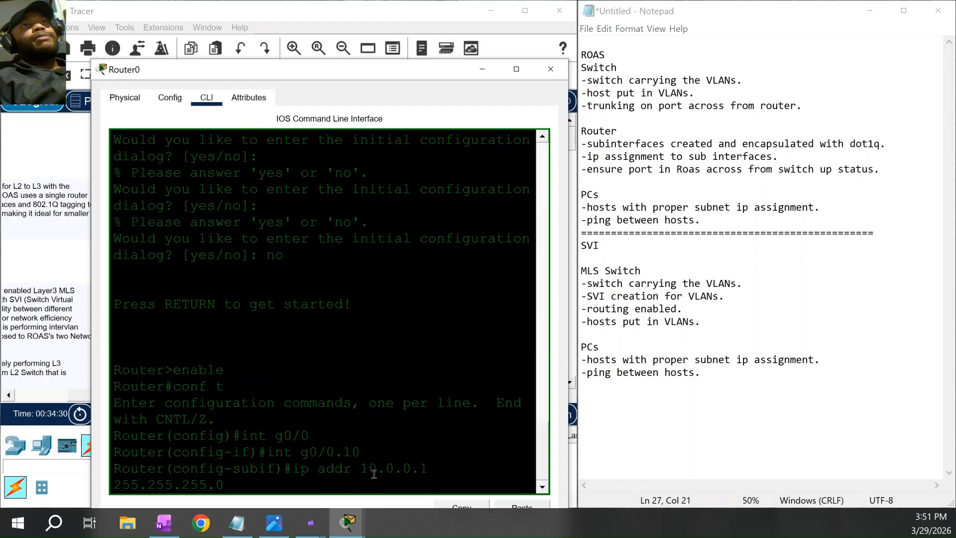
key("Return")
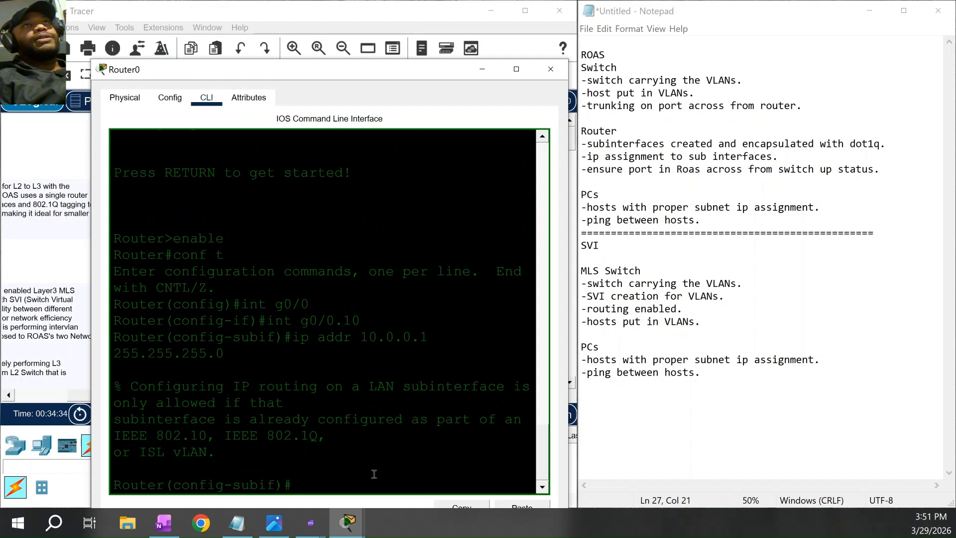
Try to set 802.1Q encapsulation on subinterface g0/0.10 with encapsulation dot1q vlan 10
type("encapsulatio")
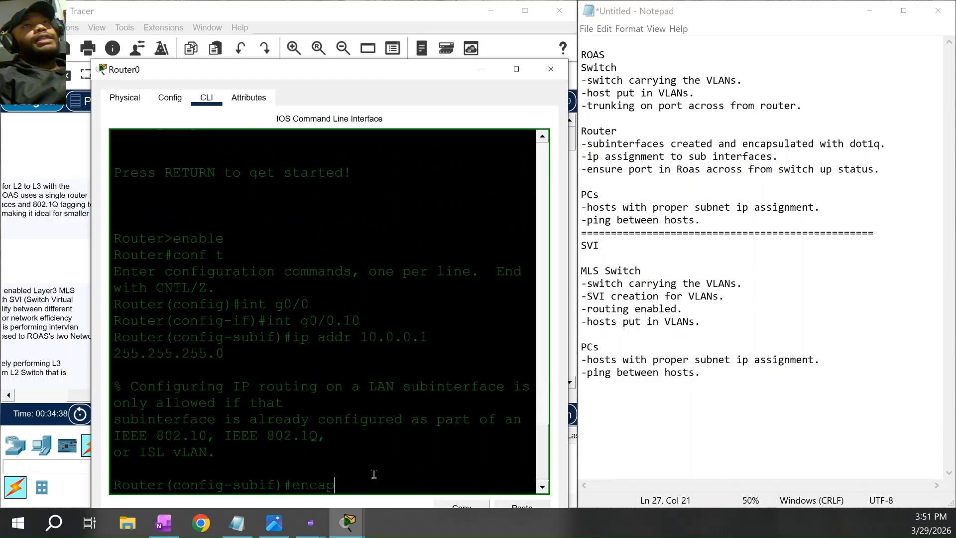
type("n dot1q")
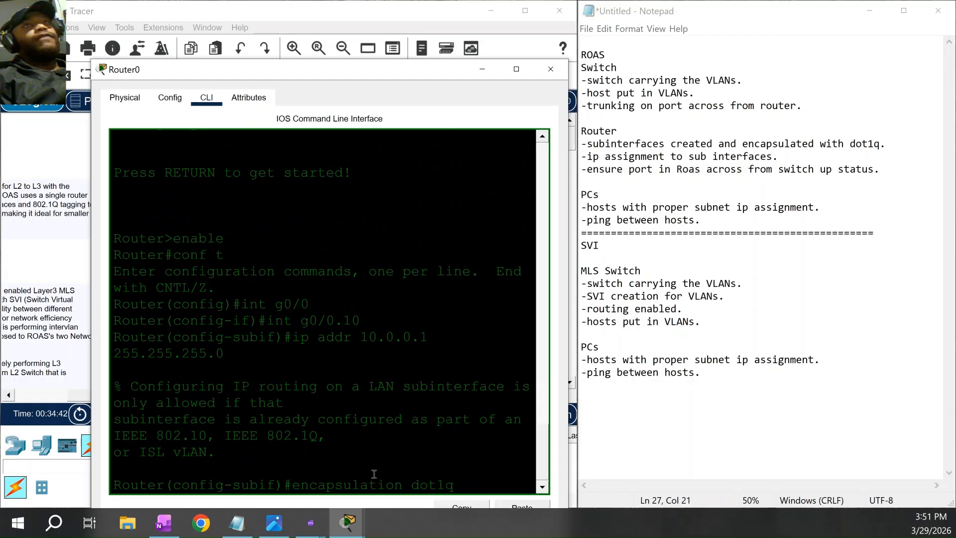
type(" vlan")
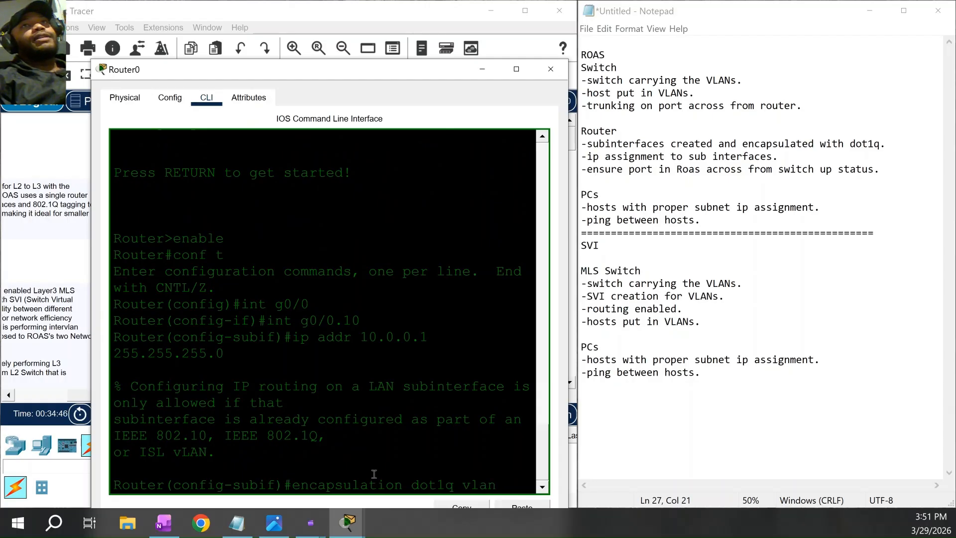
type(" 10")
key("Return")
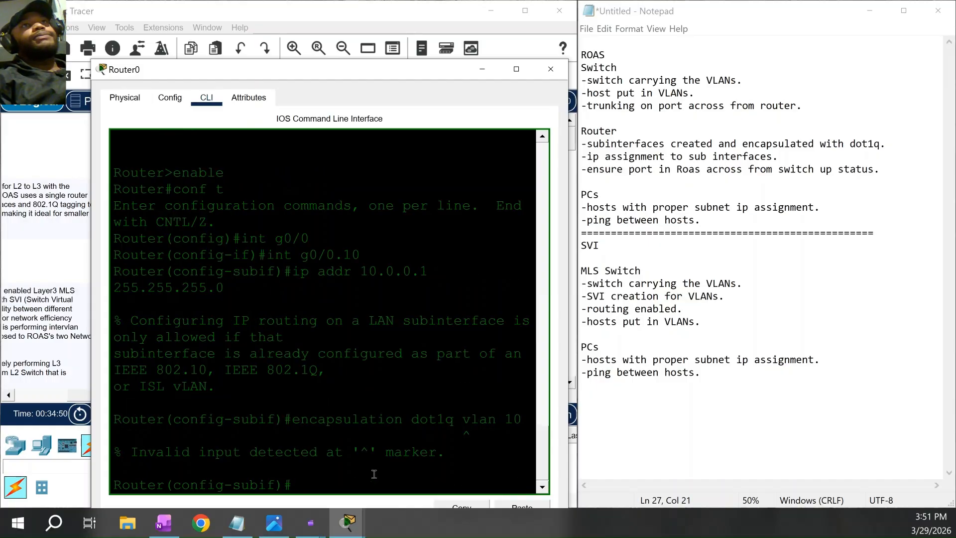
Recall the encapsulation command, remove the vlan keyword and run it as encapsulation dot1q 10
key("Up")
key("Left")
key("Left")
key("BackSpace")
key("BackSpace")
key("BackSpace")
key("BackSpace")
key("BackSpace")
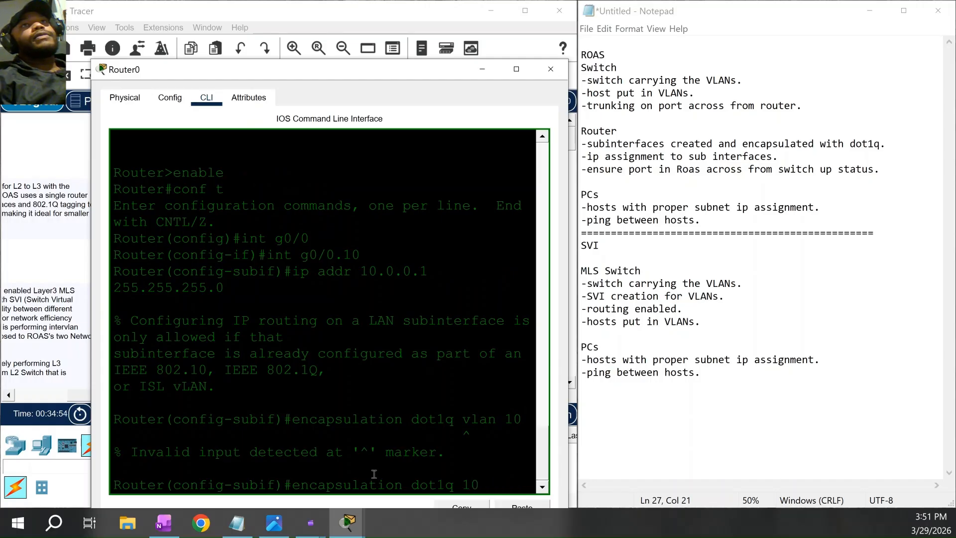
key("Return")
Assign IP address 10.0.0.1 with mask 255.255.255.0 to the dot1q-encapsulated subinterface g0/0.10
type("ip addr")
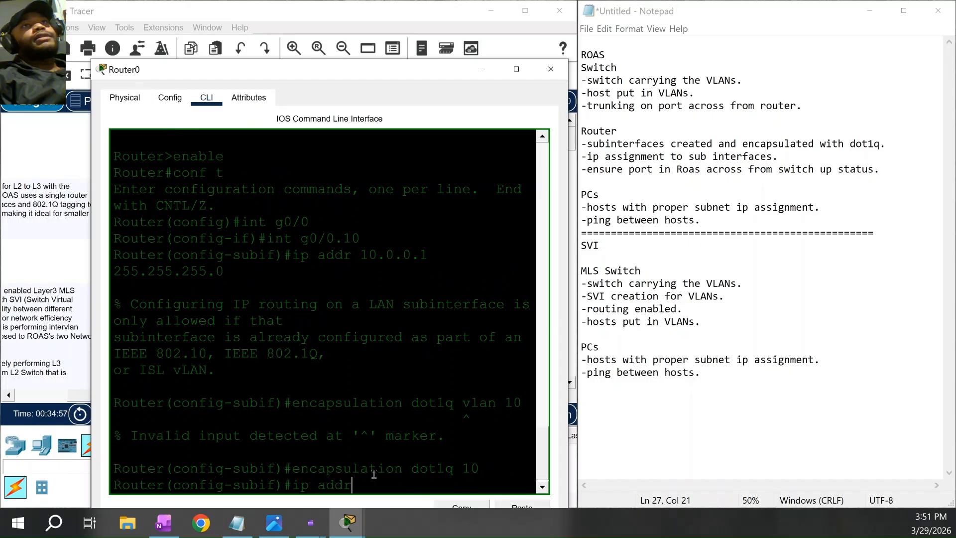
type(" 10.0.0")
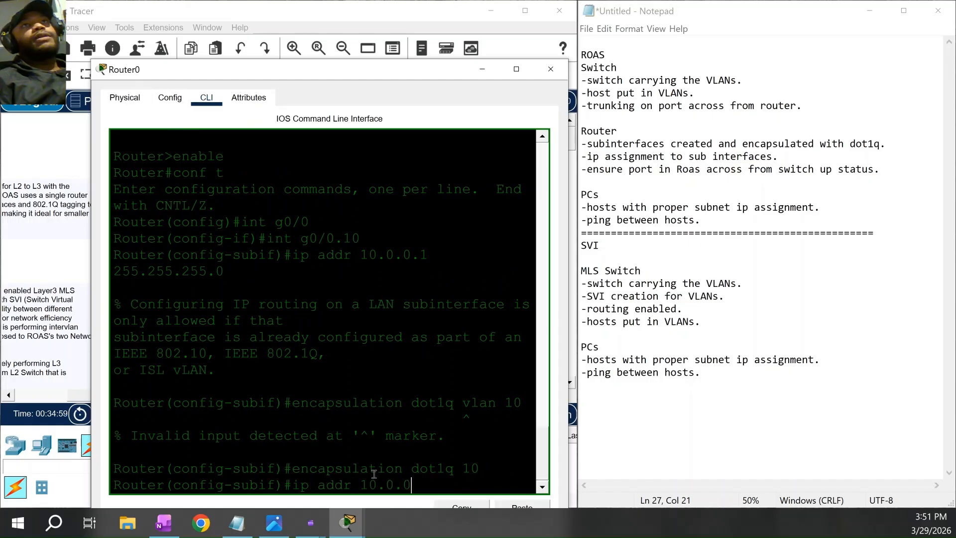
type(".1")
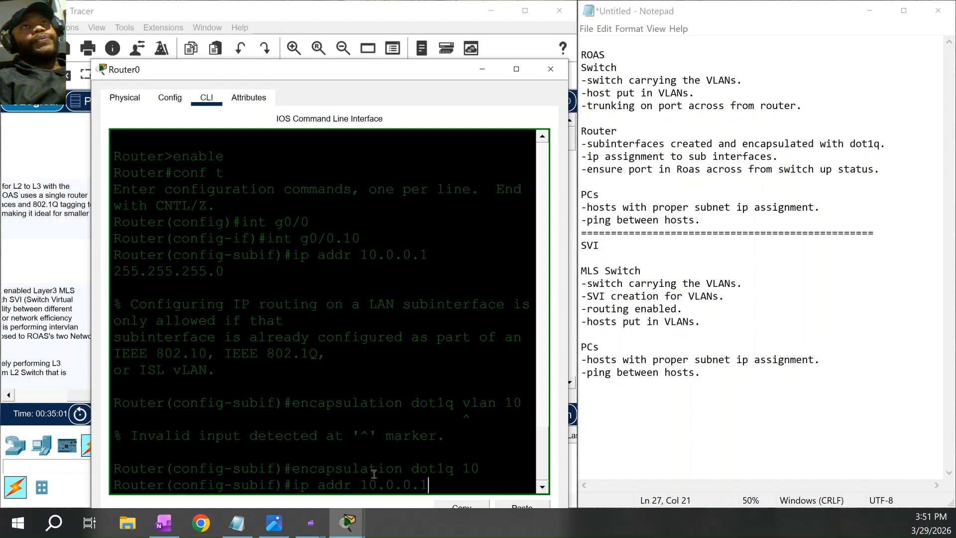
type(" 255.255.255.0")
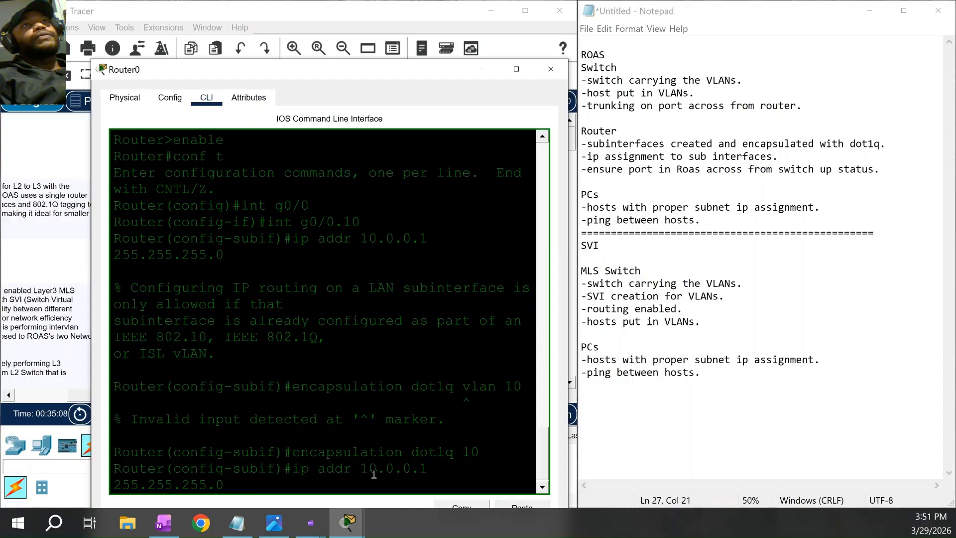
key("Return")
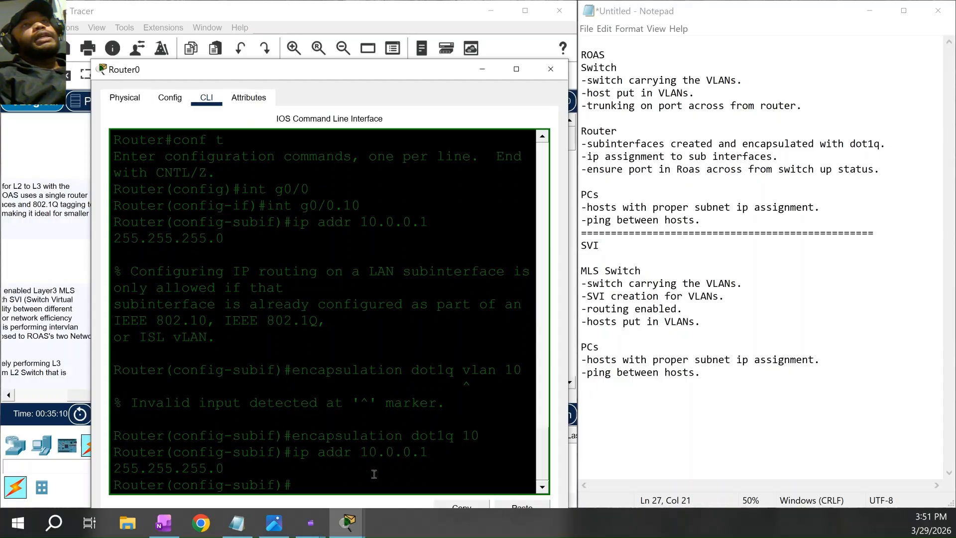
Create subinterface g0/0.30 and set its encapsulation with encapsulation dot1q 30
type("int f0")
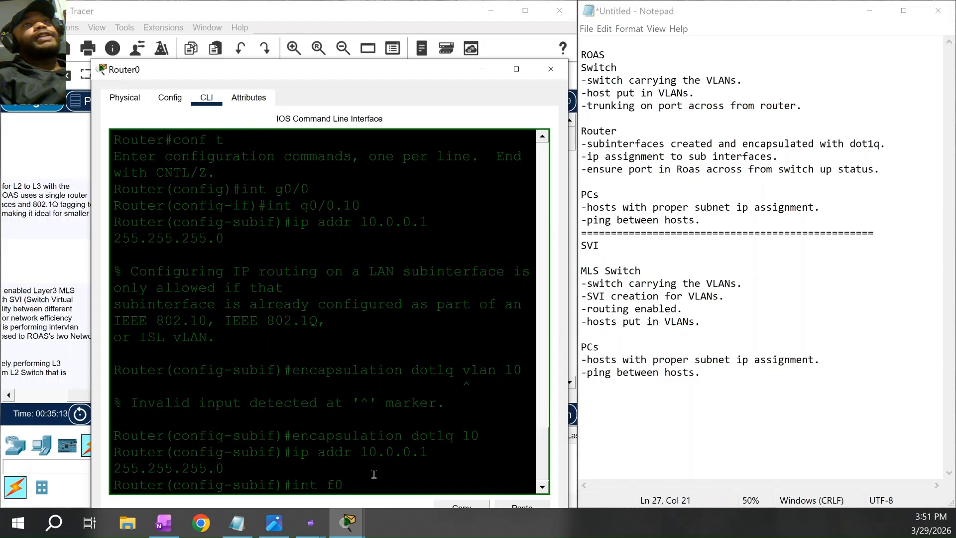
key("BackSpace")
type("g0/0.30")
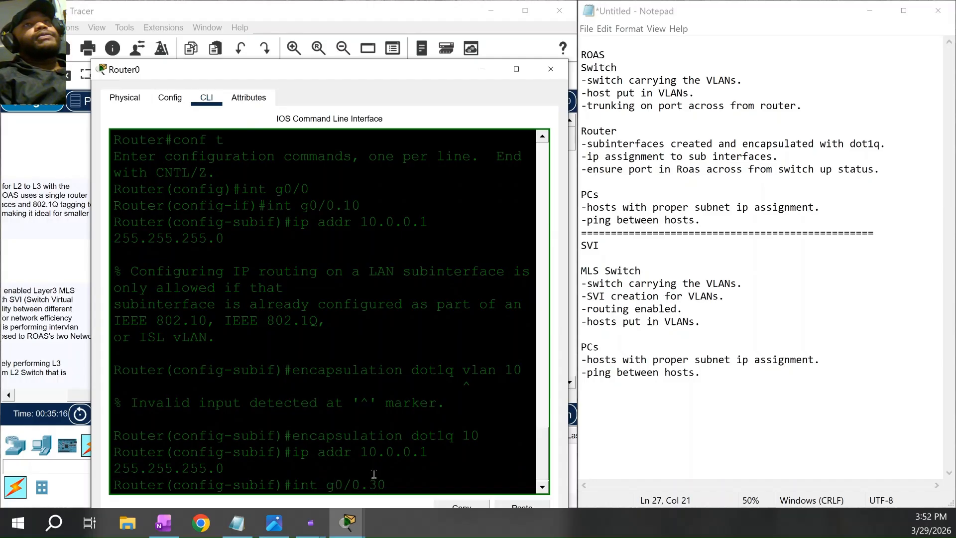
key("Return")
type("encapsiul")
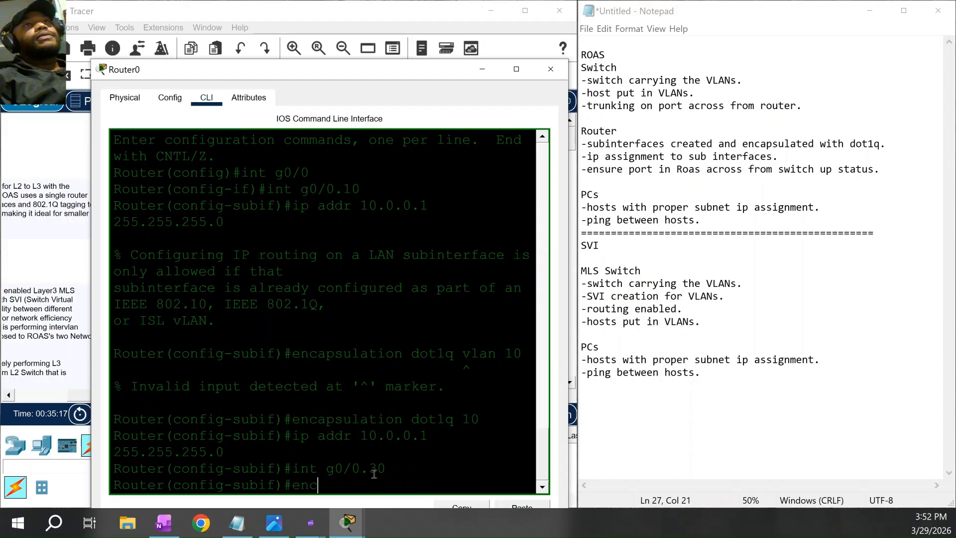
key("BackSpace")
key("BackSpace")
key("BackSpace")
type("ulation dot1q ")
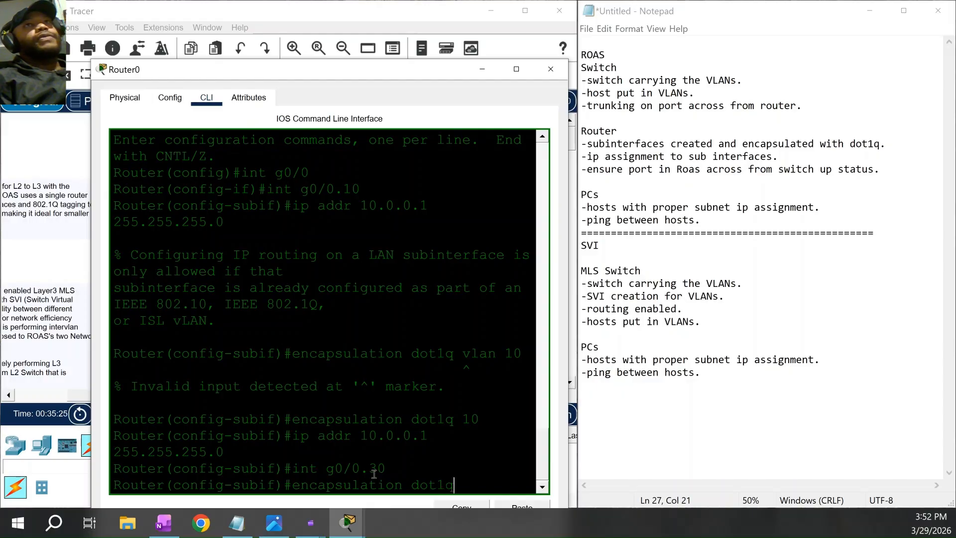
type("30")
key("Return")
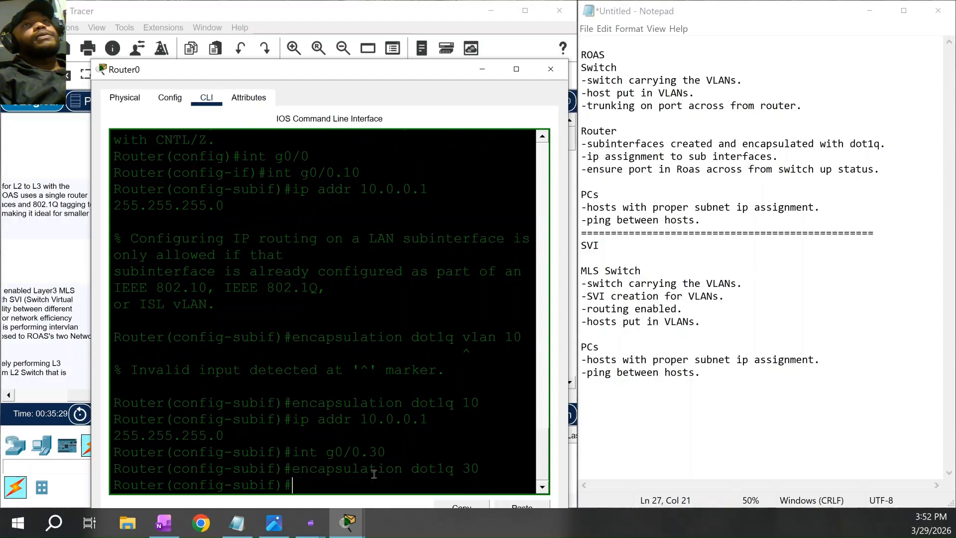
Assign IP address 172.16.0.1 with mask 255.255.255.0 to subinterface g0/0.30
type("ip addr 172.")
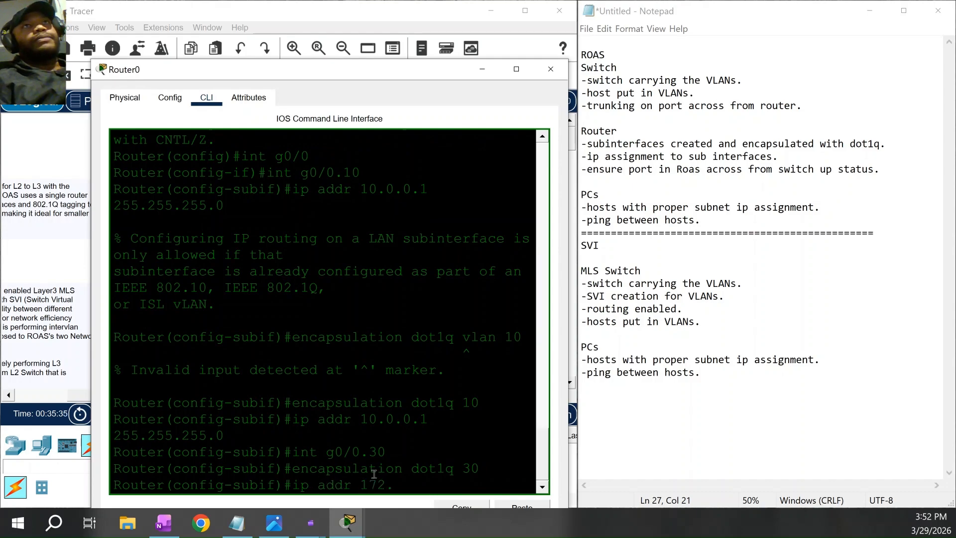
type("16.0.1")
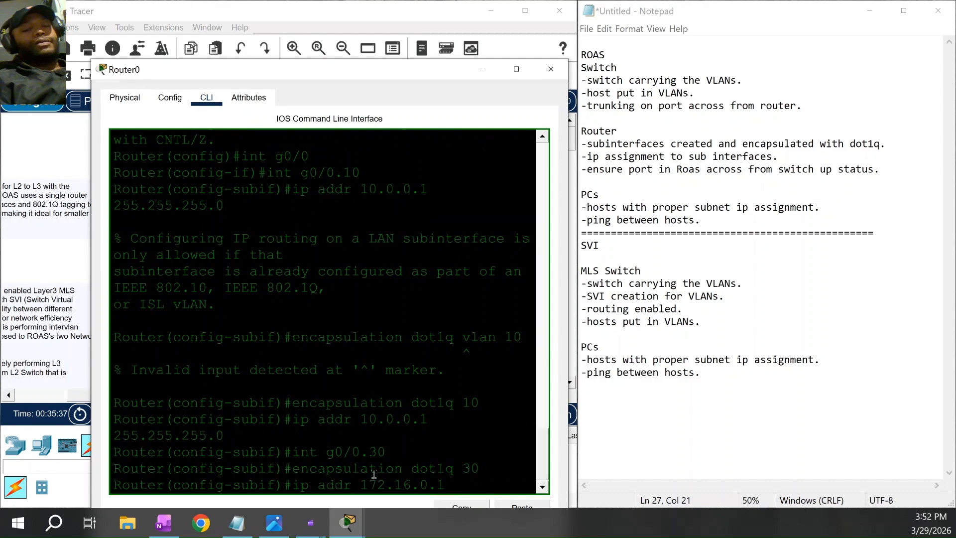
type(" 255.255.255.0")
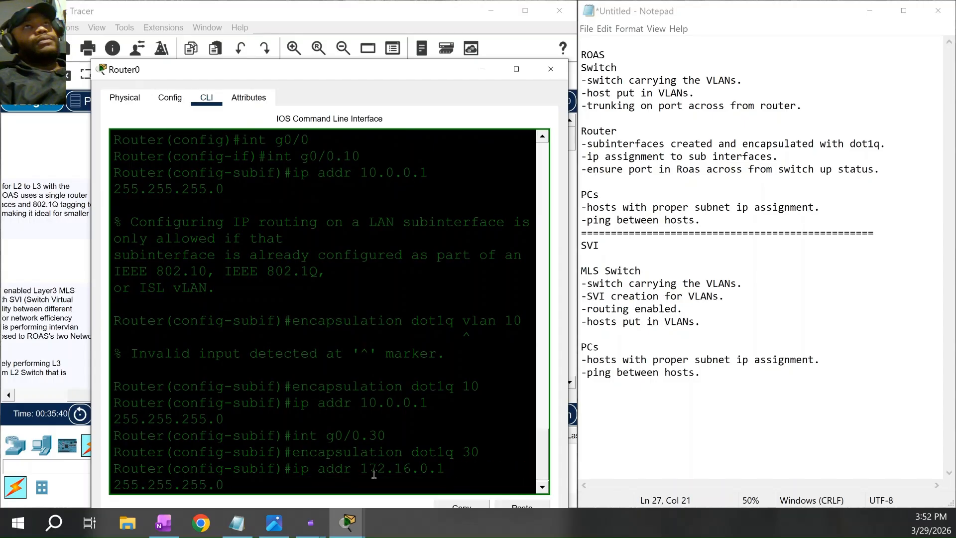
key("Return")
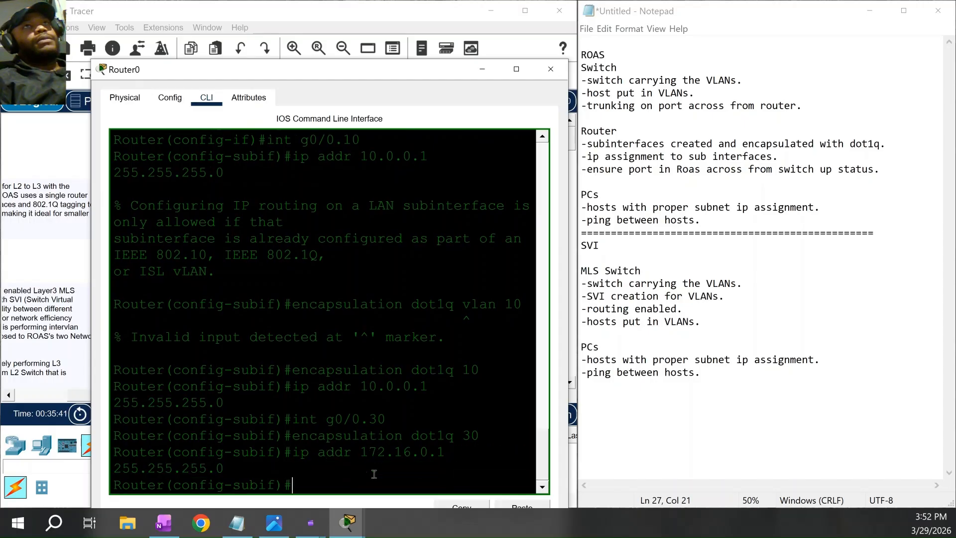
key("Return")
Return to physical interface g0/0 and bring it up with no shutdown
type("int g0/0")
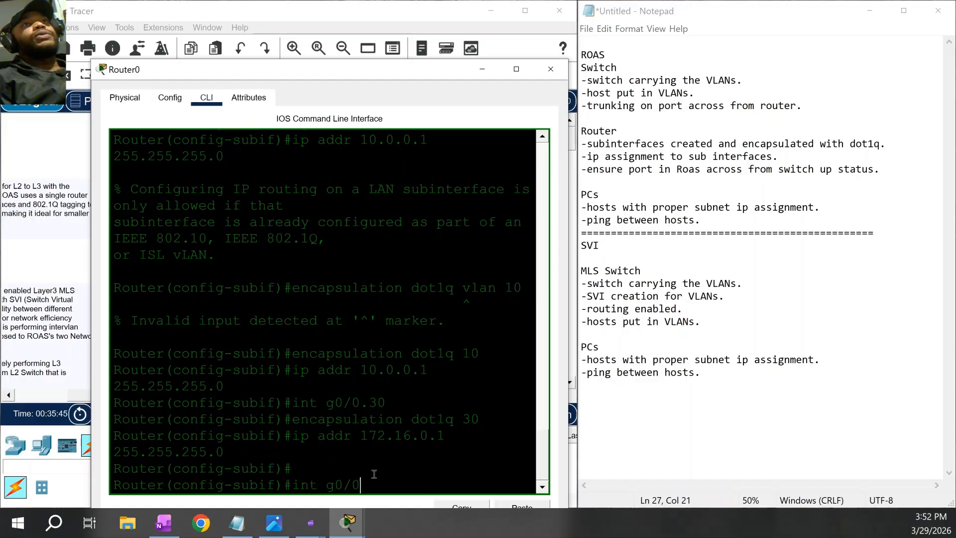
key("Return")
type("no sh")
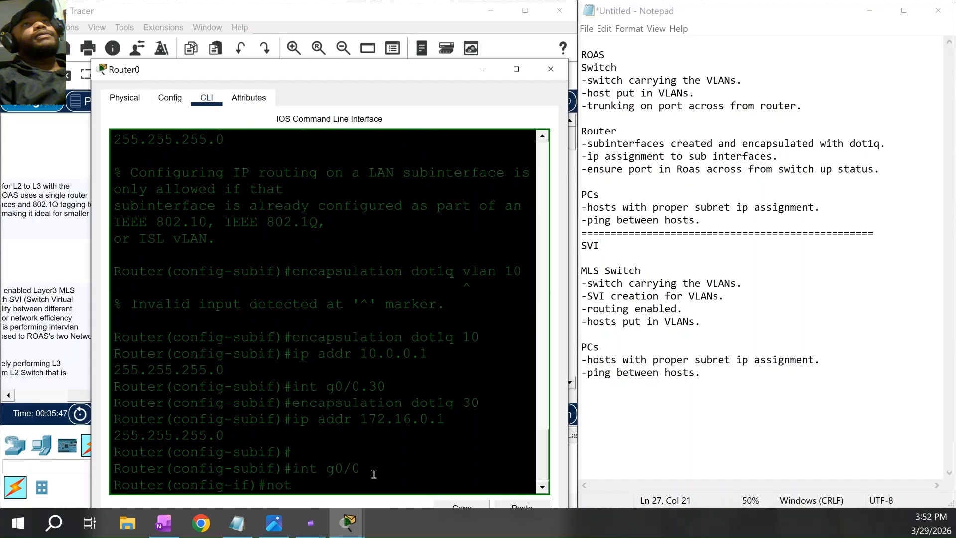
type("utr")
key("BackSpace")
type("down")
key("Return")
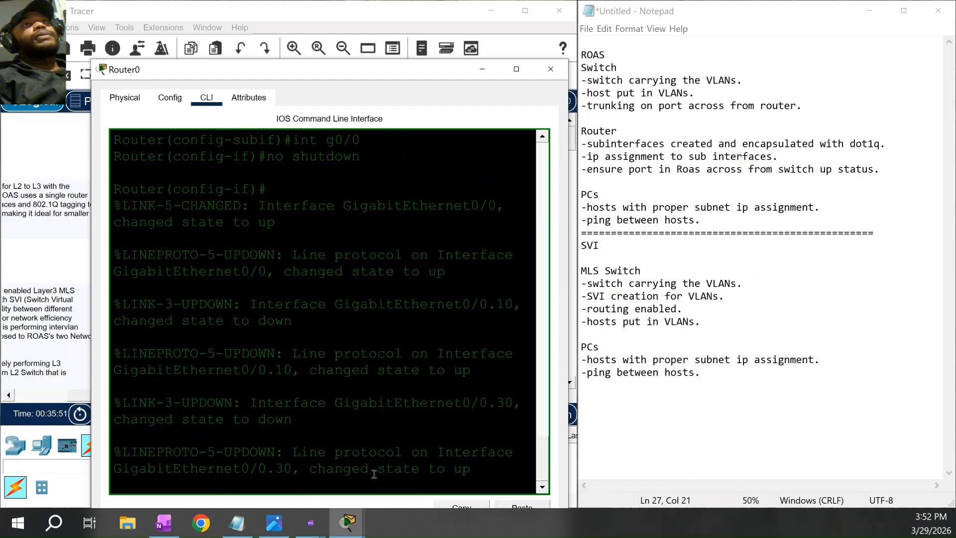
key("Return")
key("Return")
key("Return")
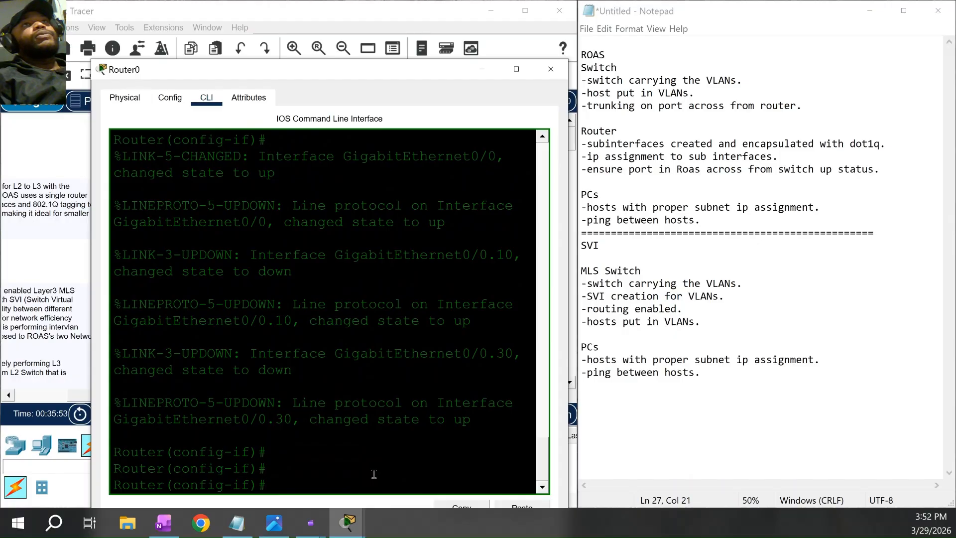
Try to display the router's interface summary with do sh int bri
type("do sh")
type(" int bri")
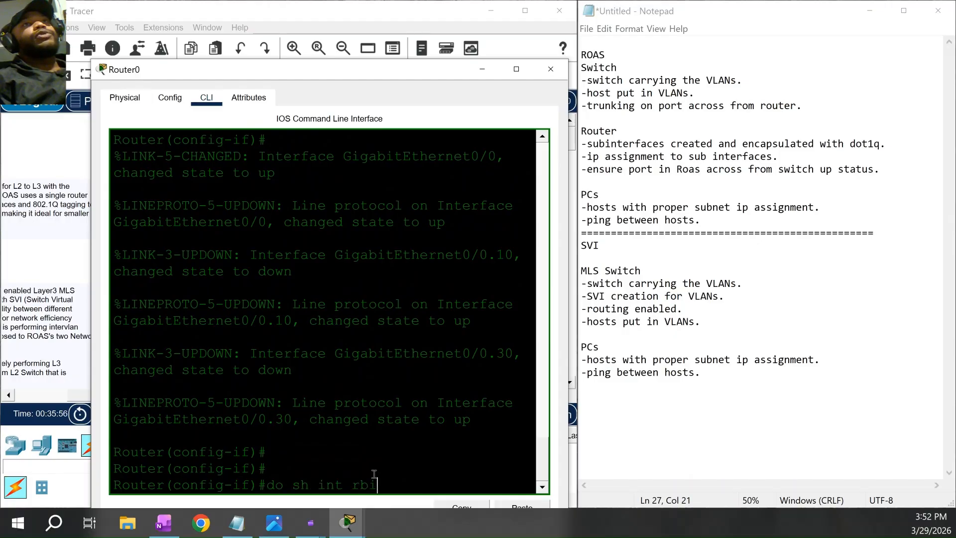
key("Return")
key("Return")
key("Return")
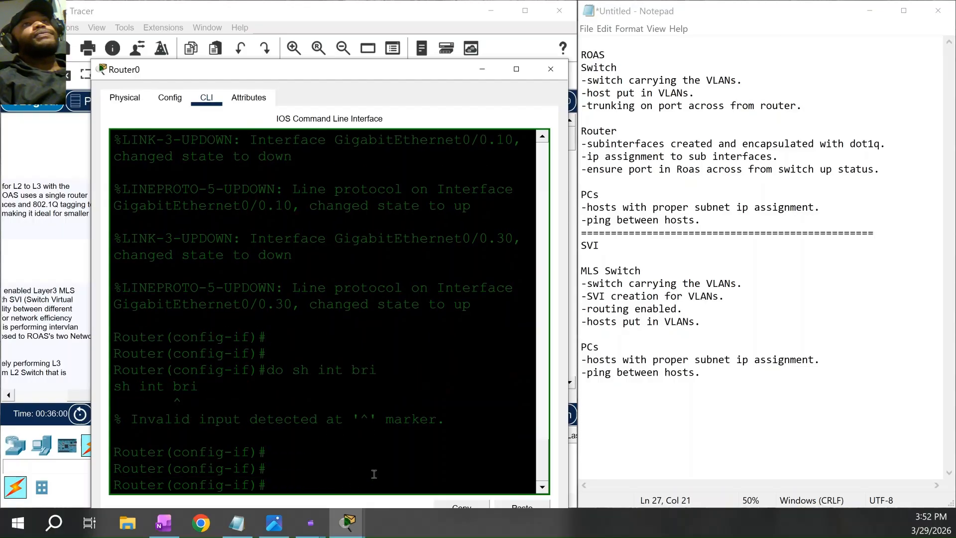
Display the router's IP interface summary with do sh ip int bri, and put the router window away
type("do sh")
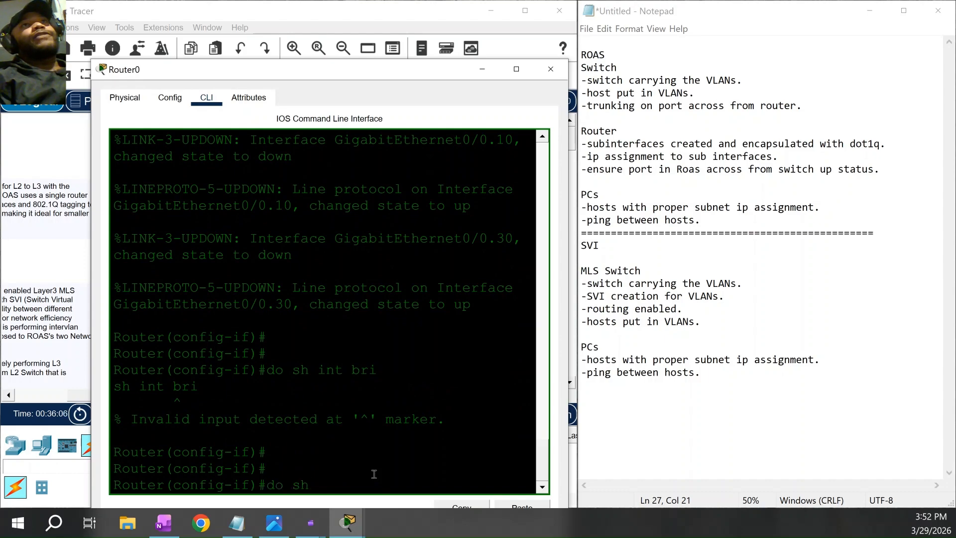
type(" ip")
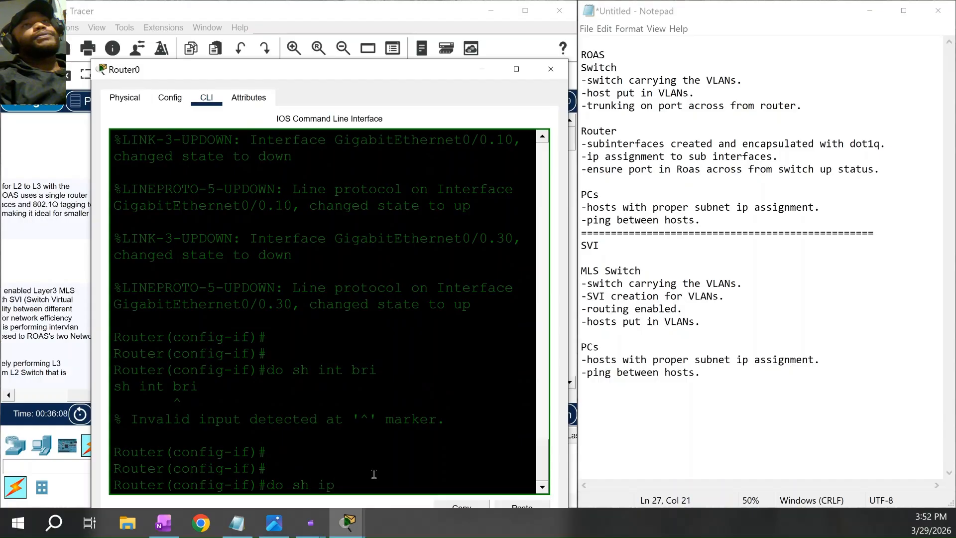
type(" int bri")
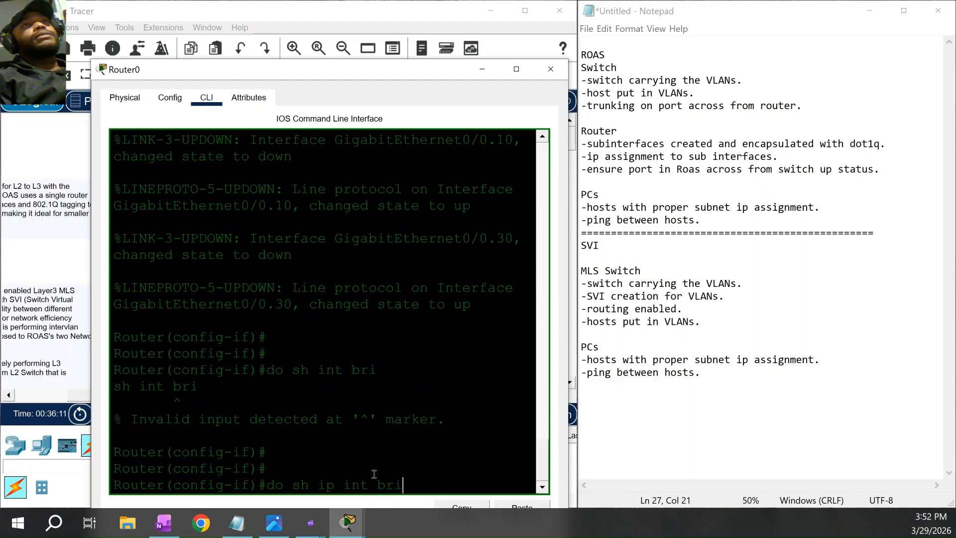
key("Return")
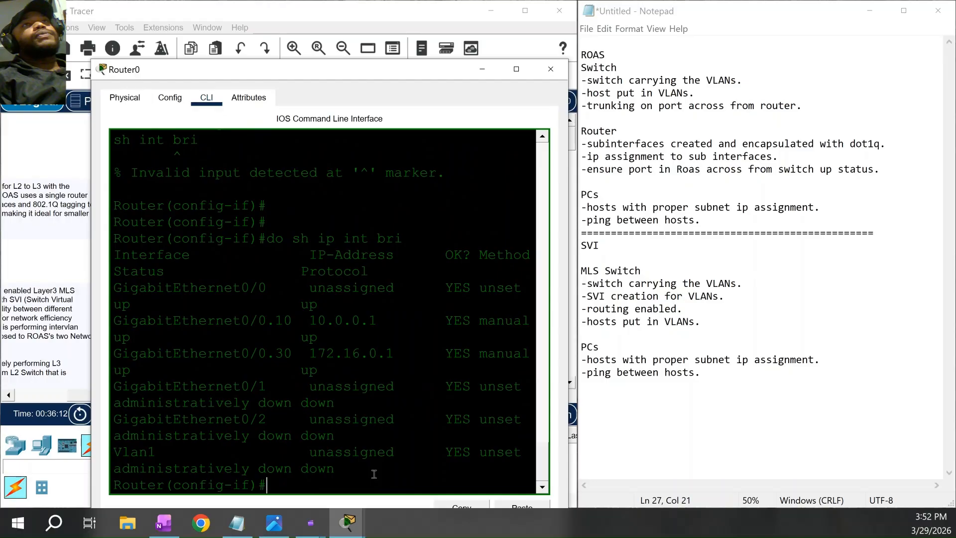
key("Return")
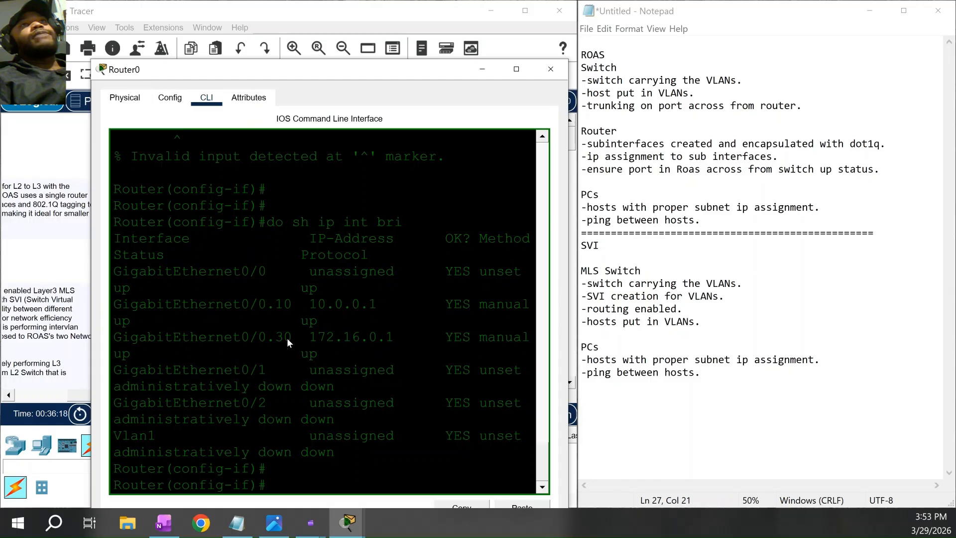
left_click(480, 70)
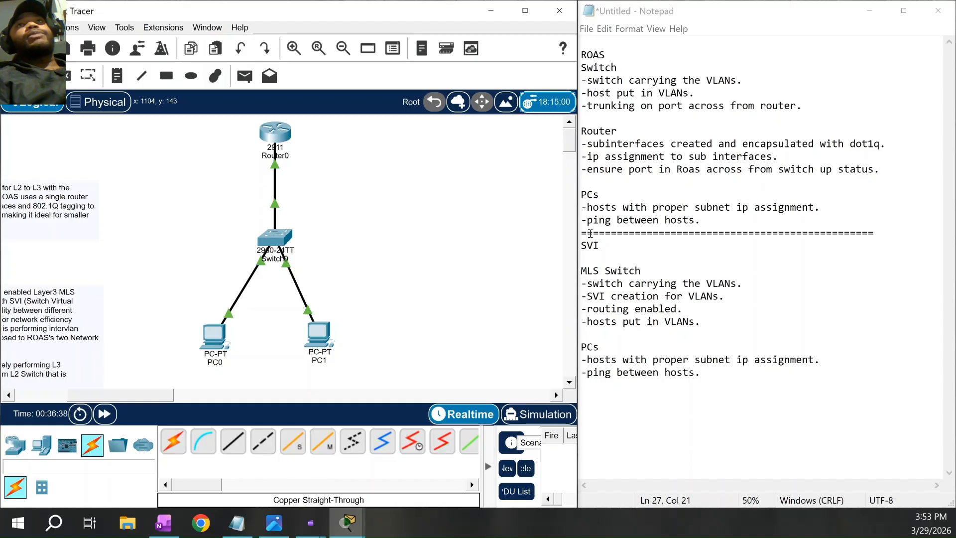
Ping 172.16.0.5 from PC0's command prompt to test reachability across the two subnets
mouse_move(347, 522)
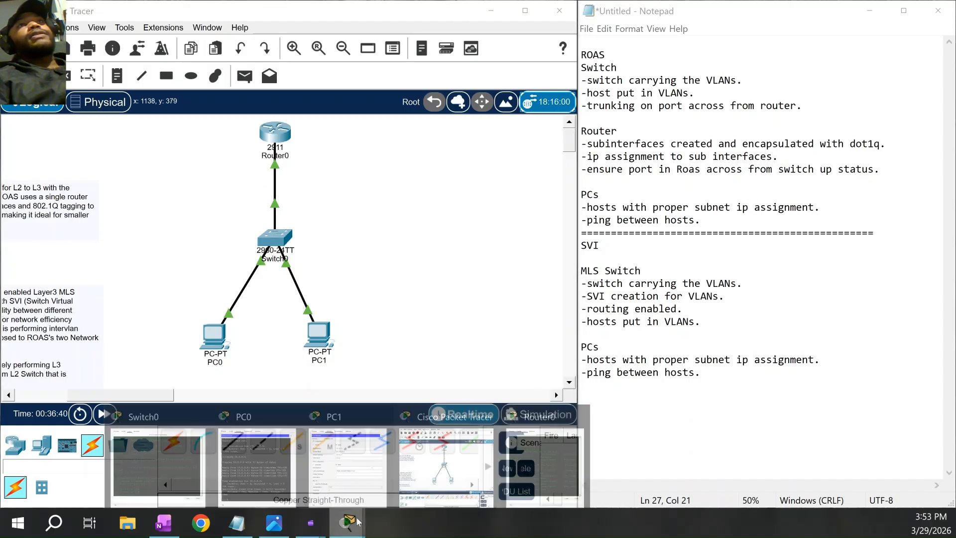
mouse_move(527, 439)
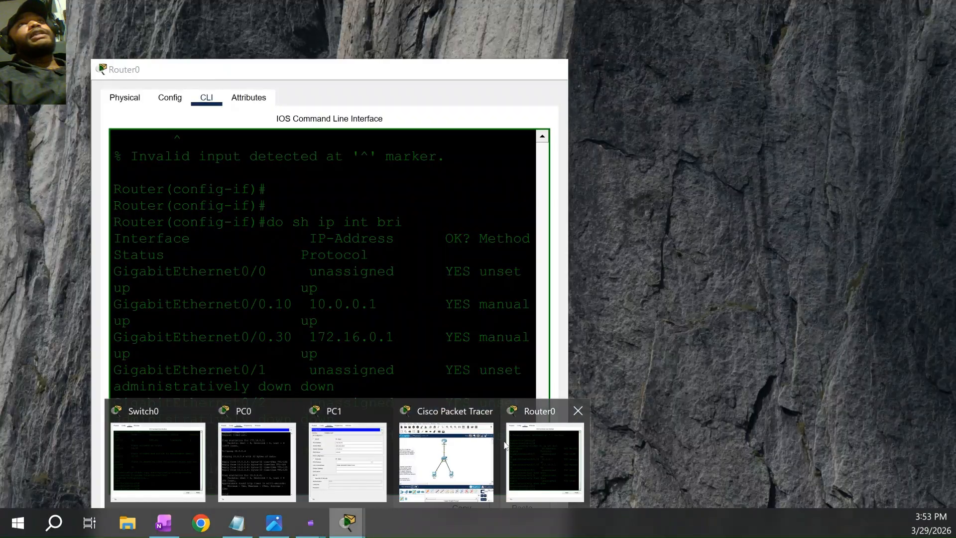
mouse_move(358, 461)
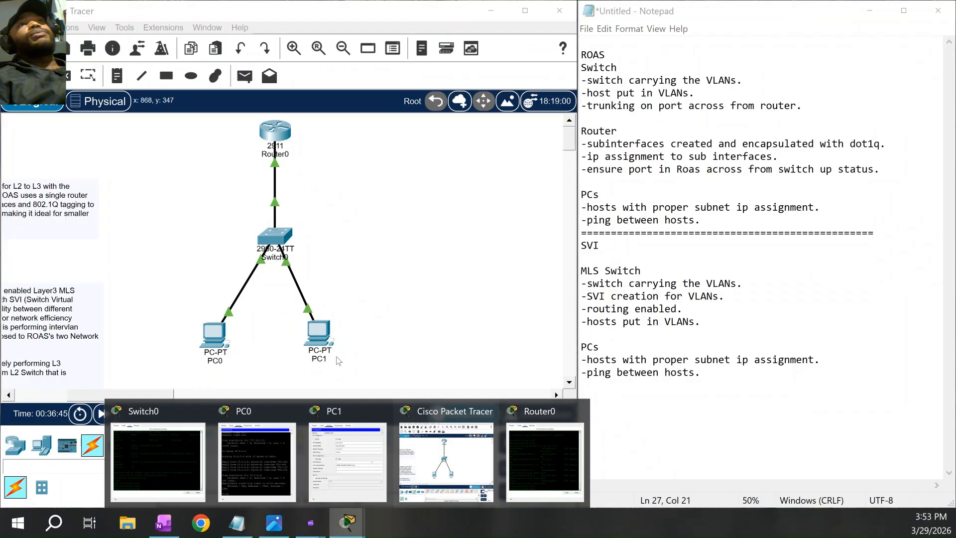
left_click(262, 453)
scroll(680, 355, "down", 10)
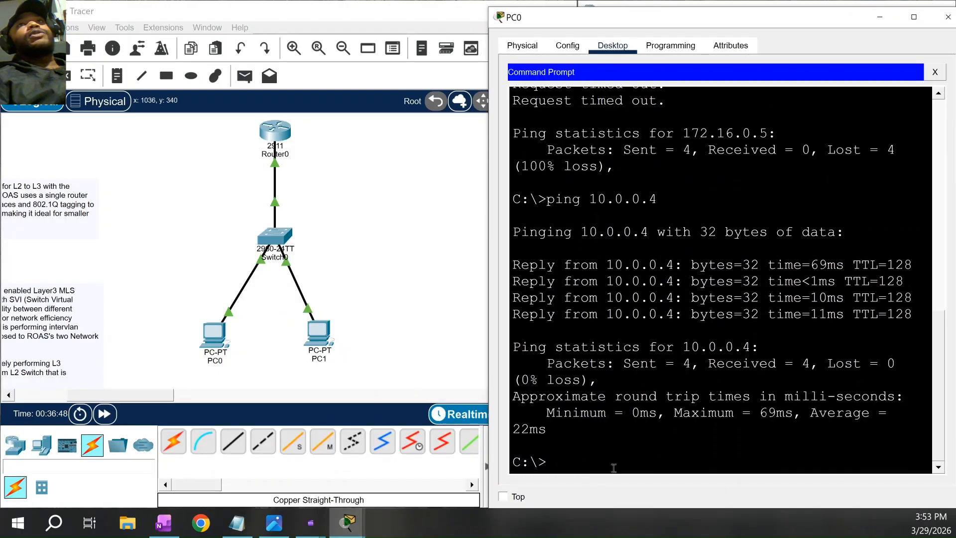
key("Up")
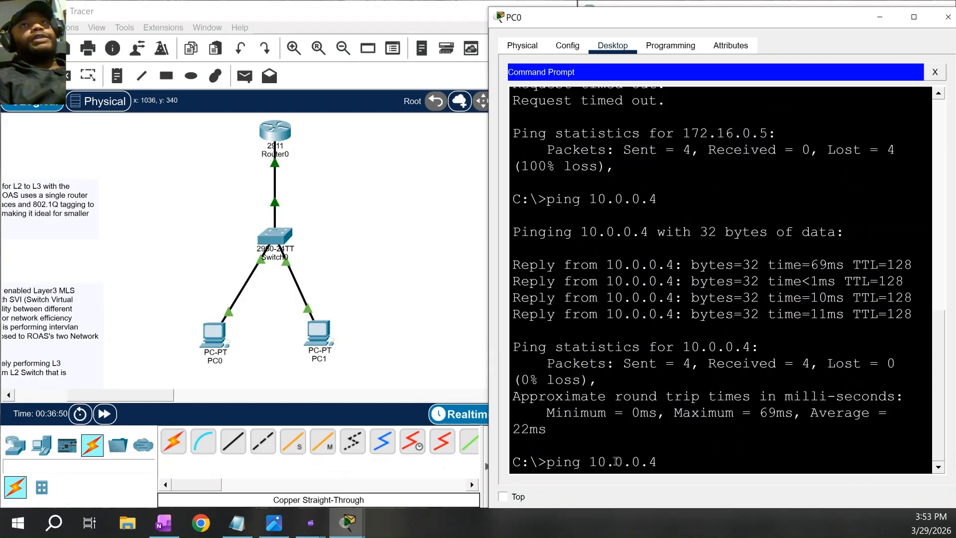
key("Up")
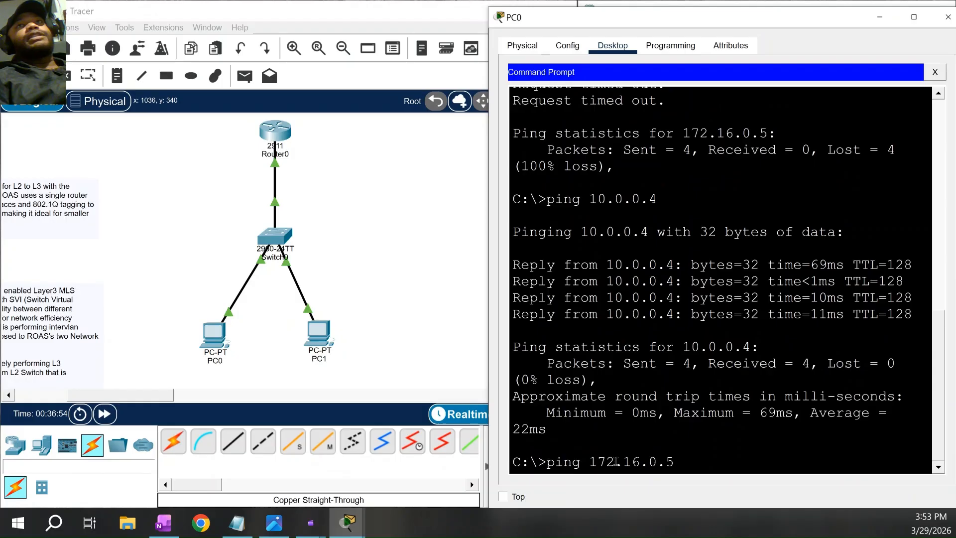
key("Return")
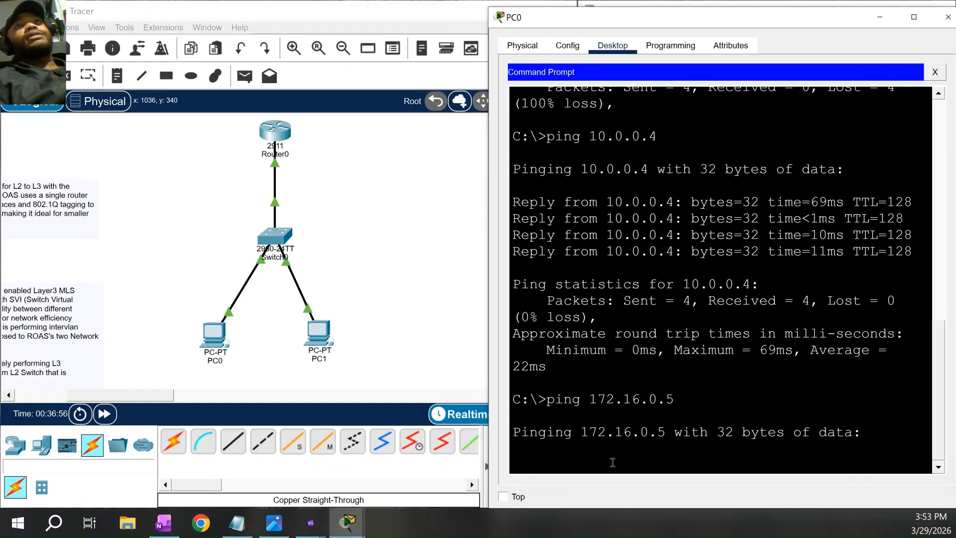
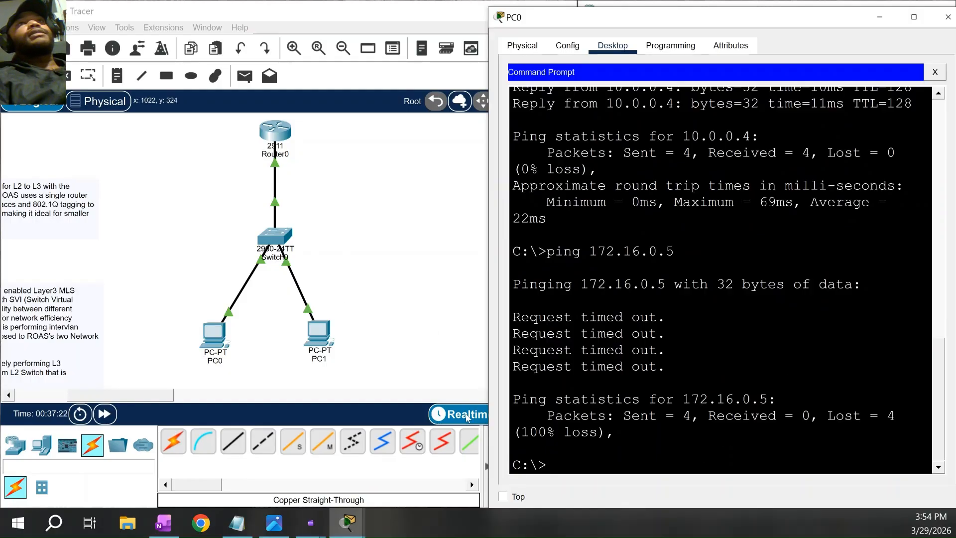
Check PC1's IPv4 address, subnet mask and default gateway in its IP configuration
left_click(323, 324)
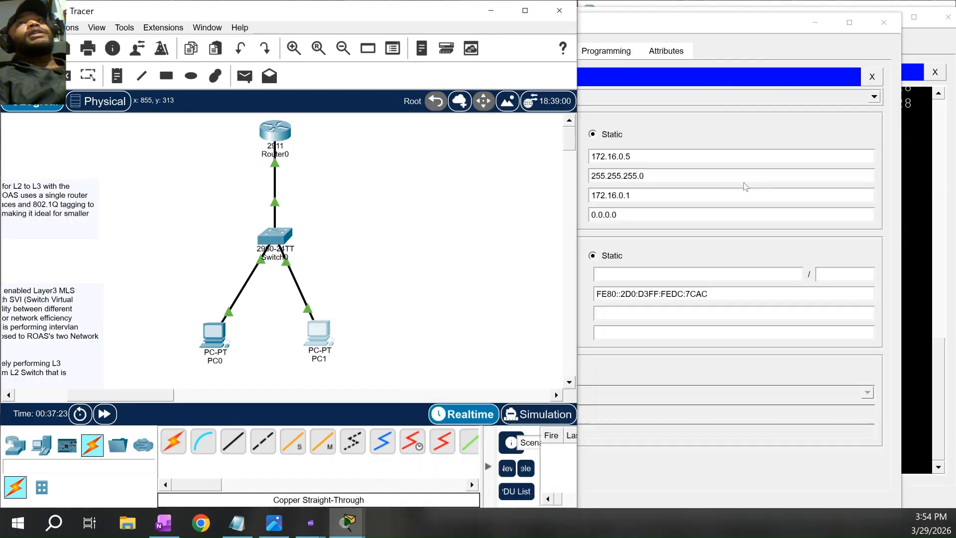
left_click(730, 161)
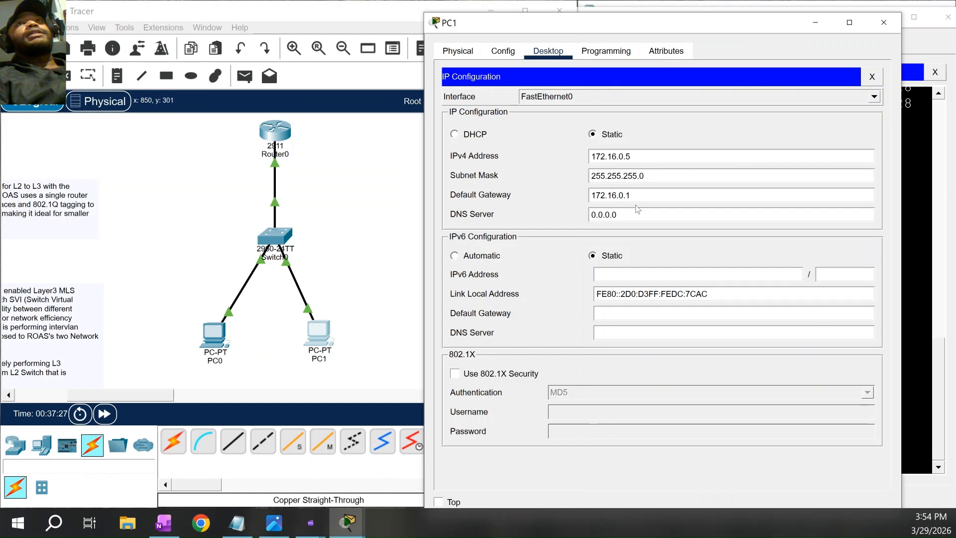
left_click(815, 23)
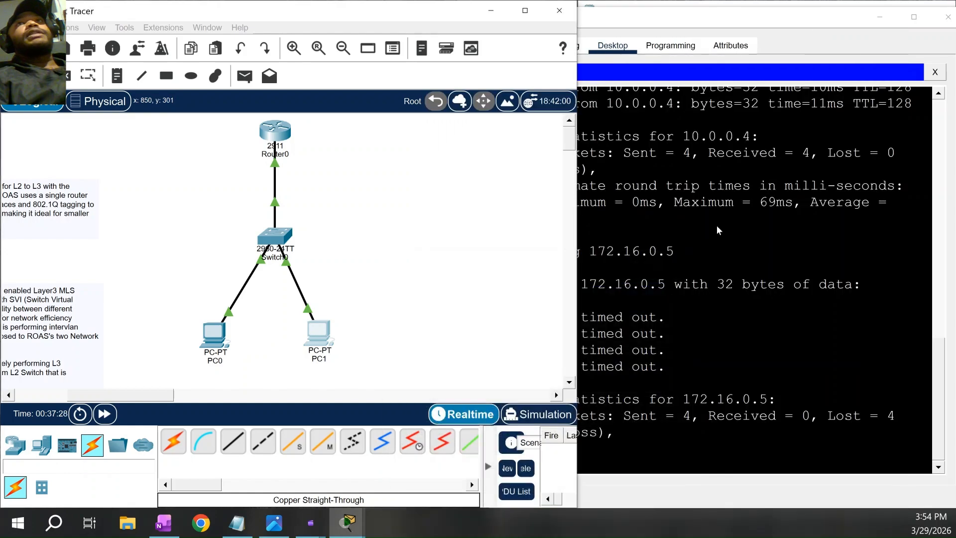
Check PC0's default gateway in its global settings and the IPv4 address and mask on FastEthernet0
left_click(213, 340)
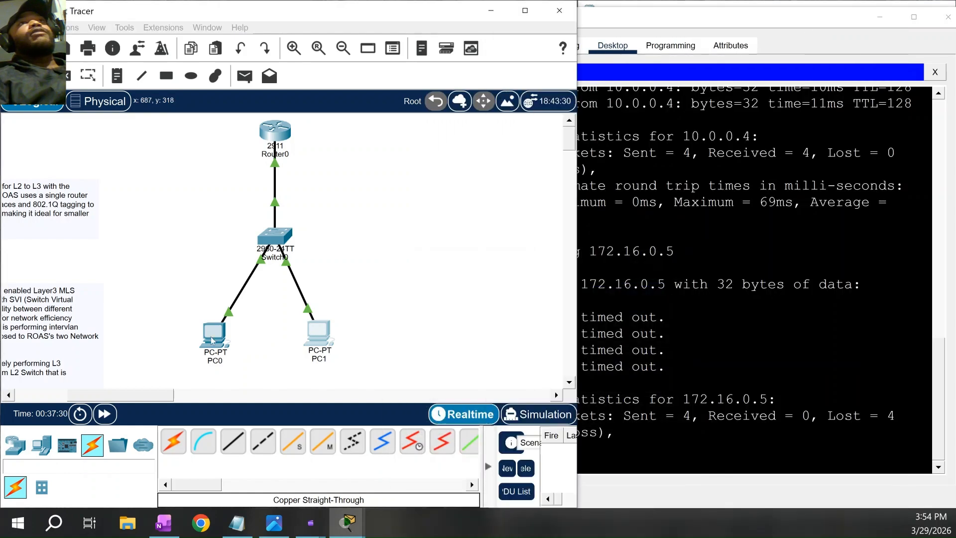
left_click(213, 340)
left_click(219, 332)
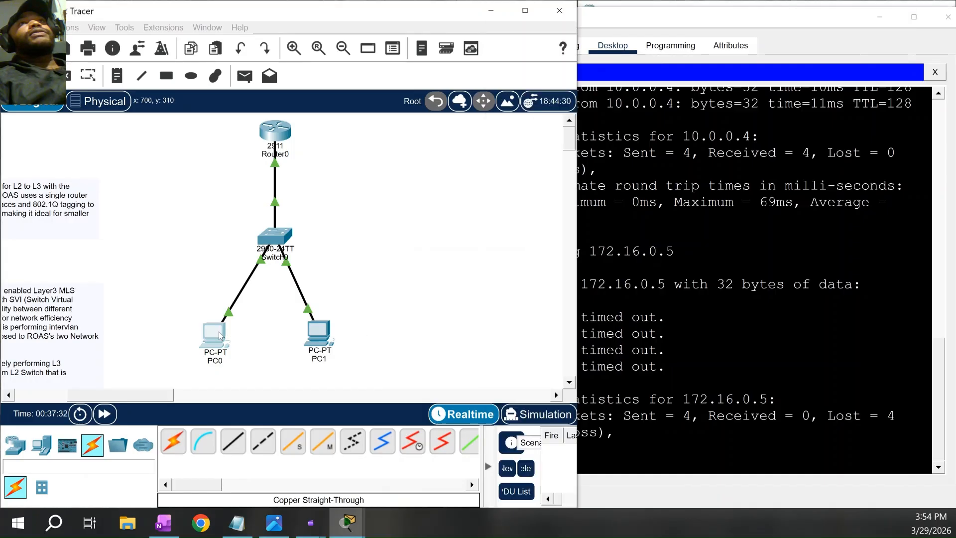
left_click(219, 331)
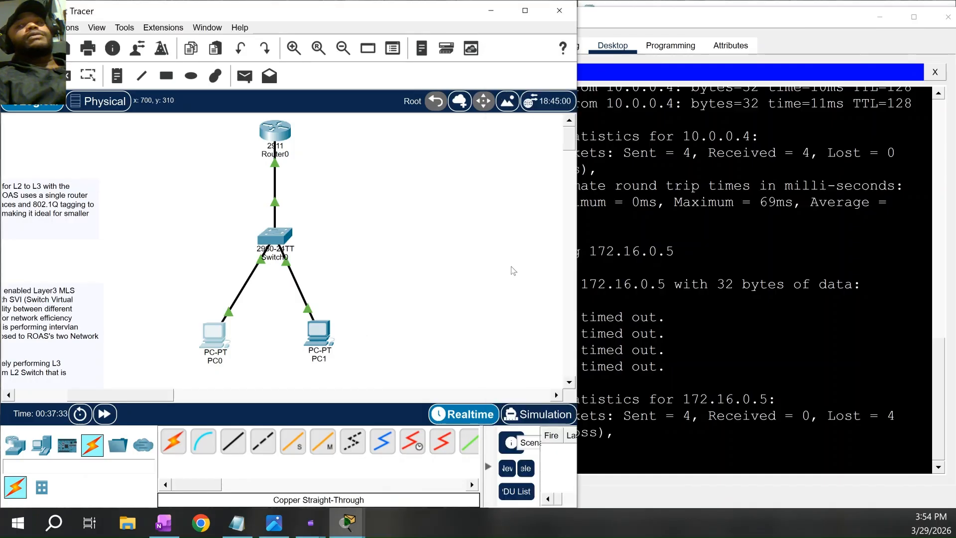
left_click(664, 51)
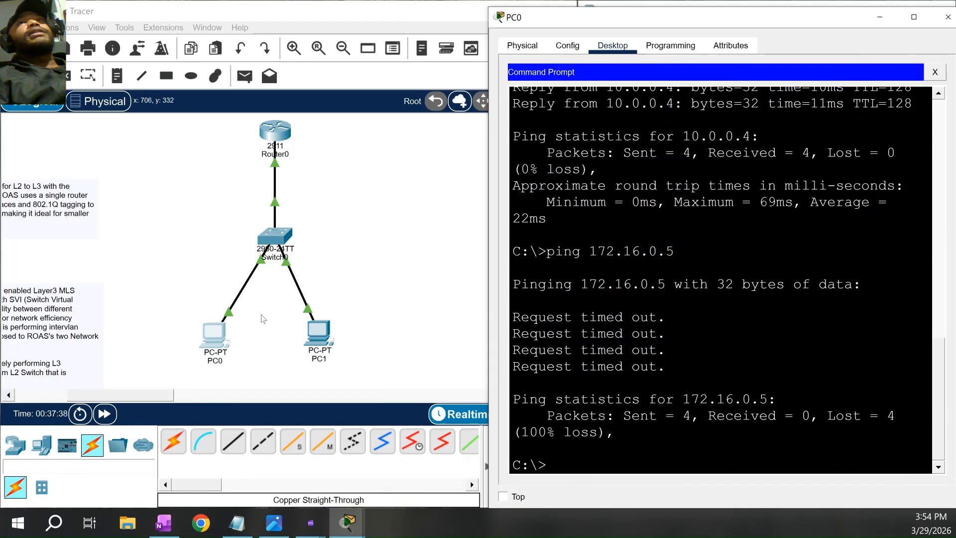
left_click(567, 46)
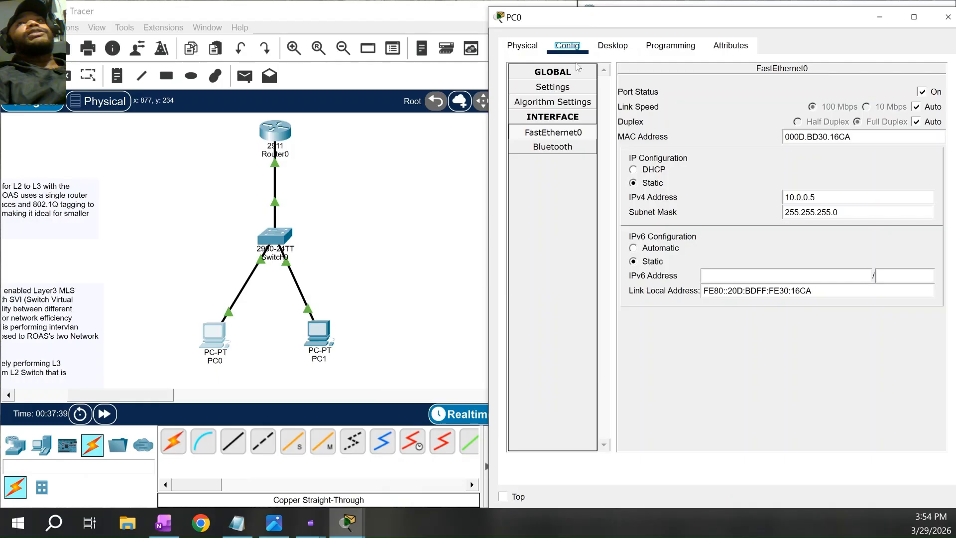
left_click(577, 86)
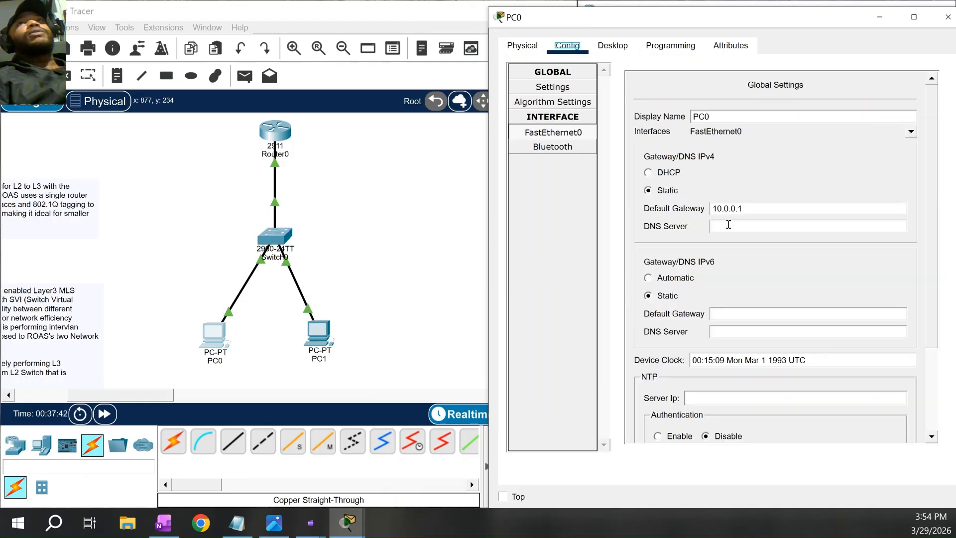
left_click(588, 133)
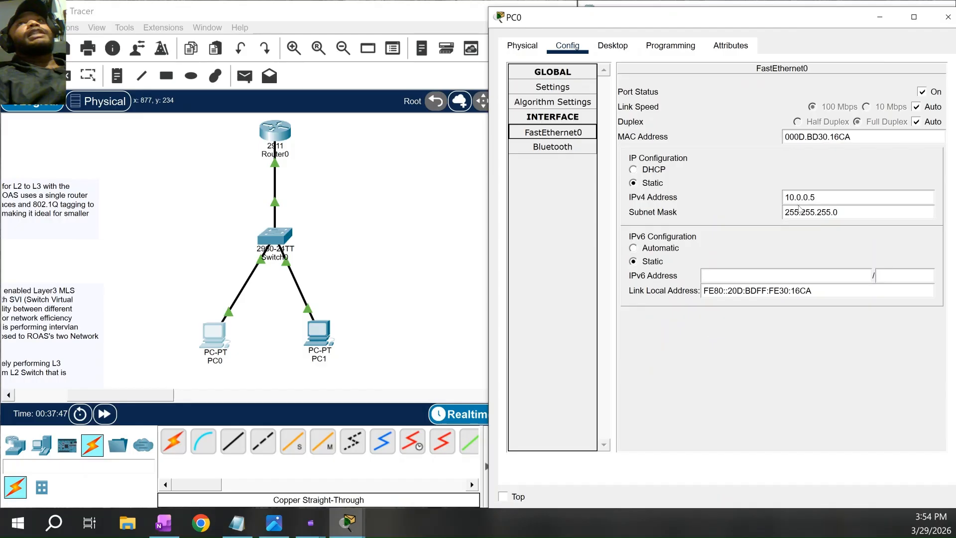
left_click(885, 15)
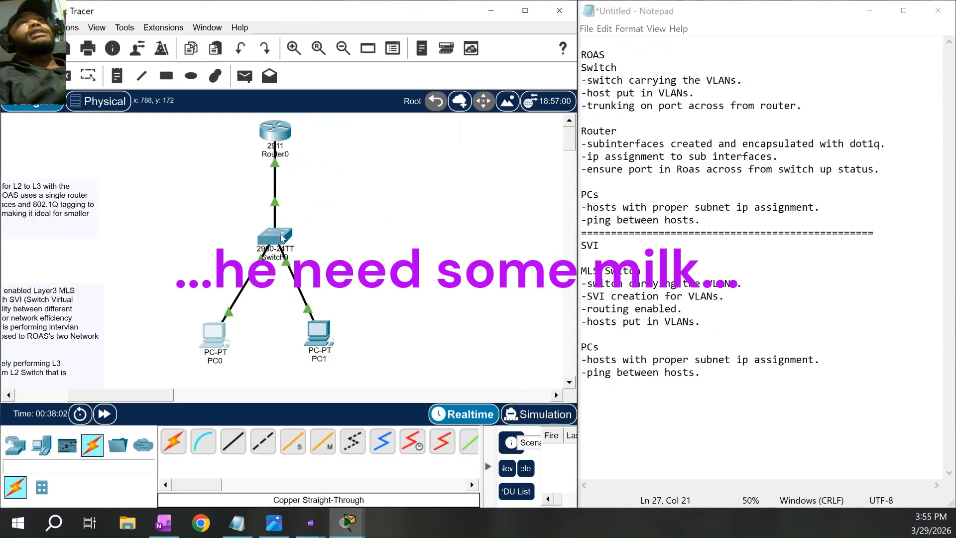
Review the recent trunk and interface output in Switch0's CLI, and return to the topology
left_click(280, 234)
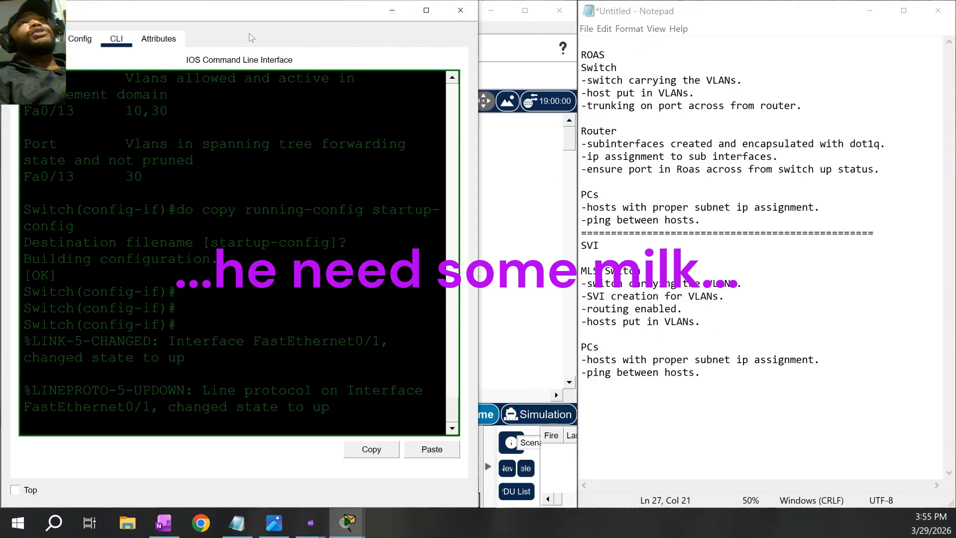
key("Return")
key("Return")
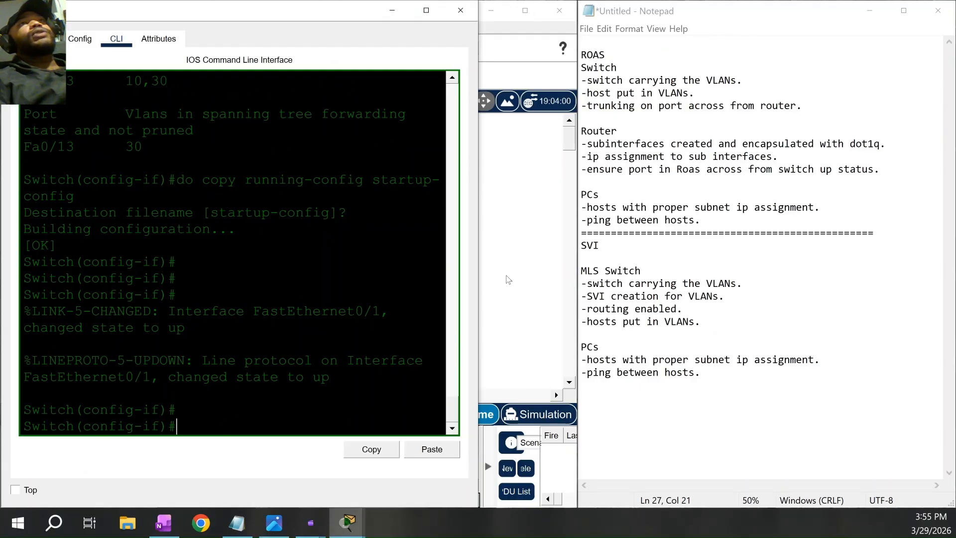
left_click(526, 271)
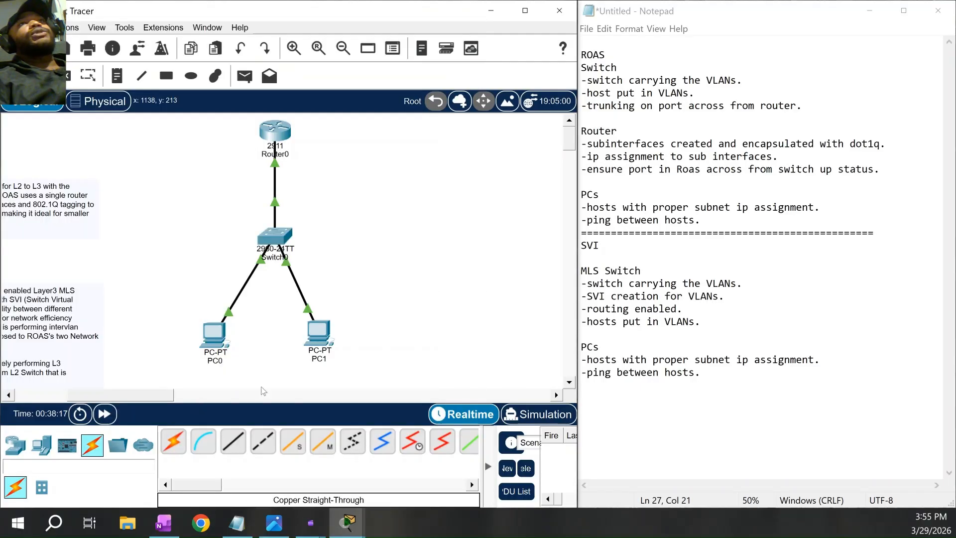
Repeat the ping to 172.16.0.5 from PC0's command prompt
left_click(216, 333)
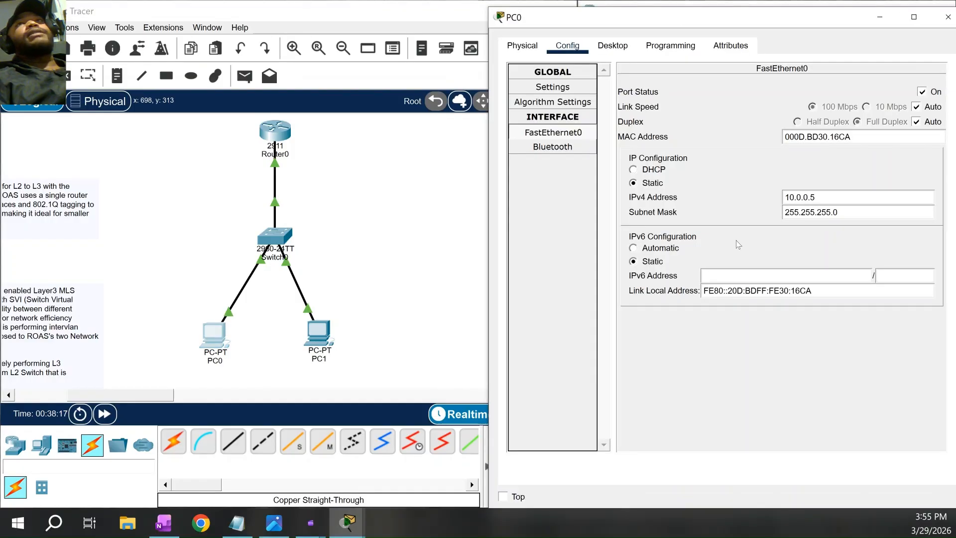
left_click(626, 50)
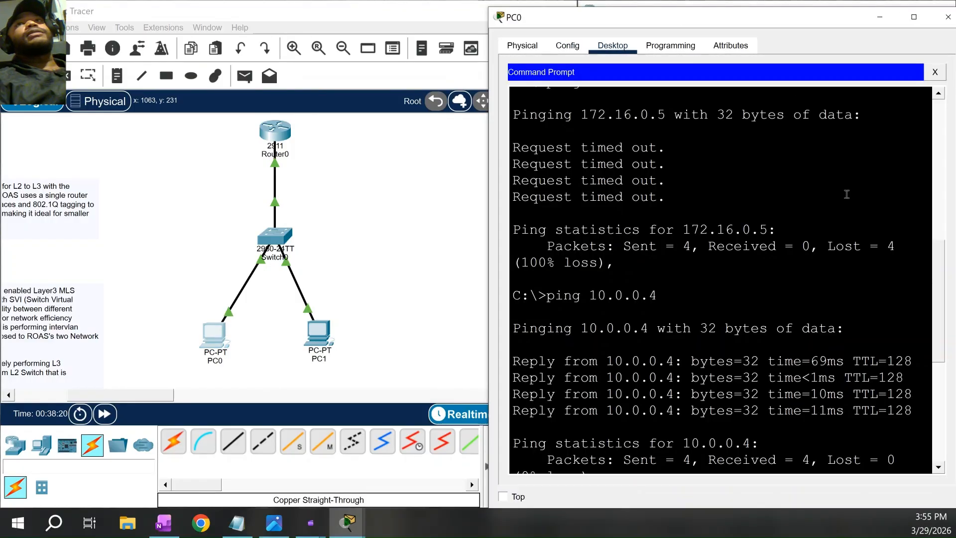
scroll(683, 338, "down", 5)
scroll(683, 338, "down", 2)
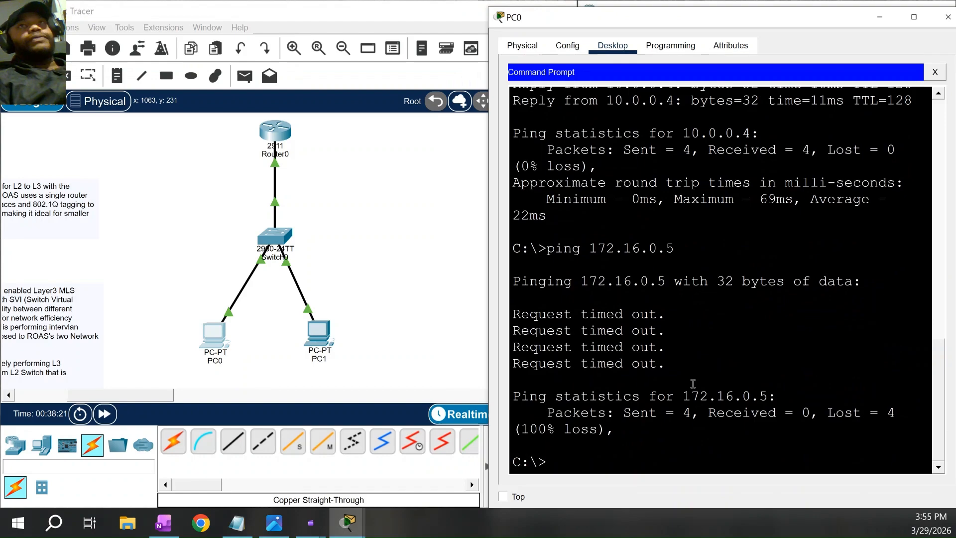
key("Up")
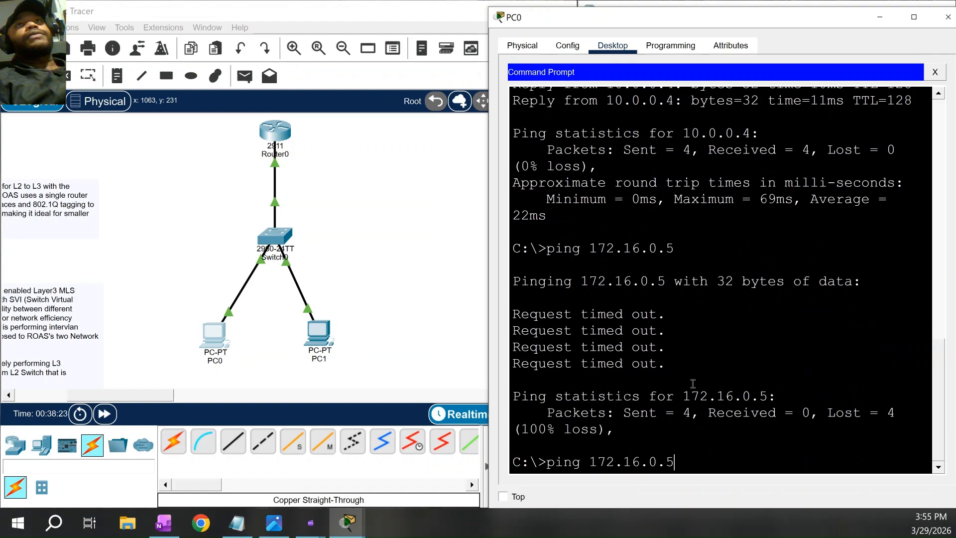
key("Return")
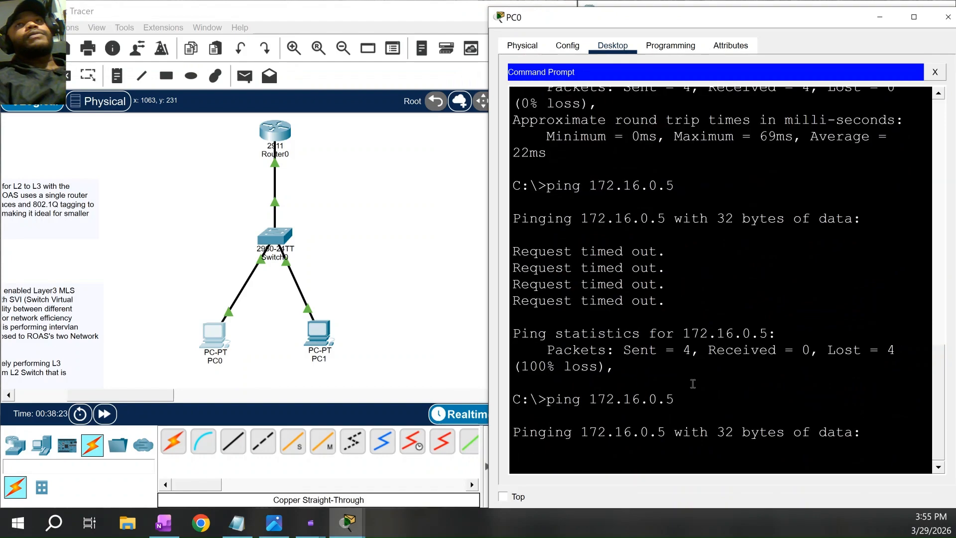
Check PC1's IP configuration and the default gateway in its global settings, and return to PC0's command prompt
left_click(318, 337)
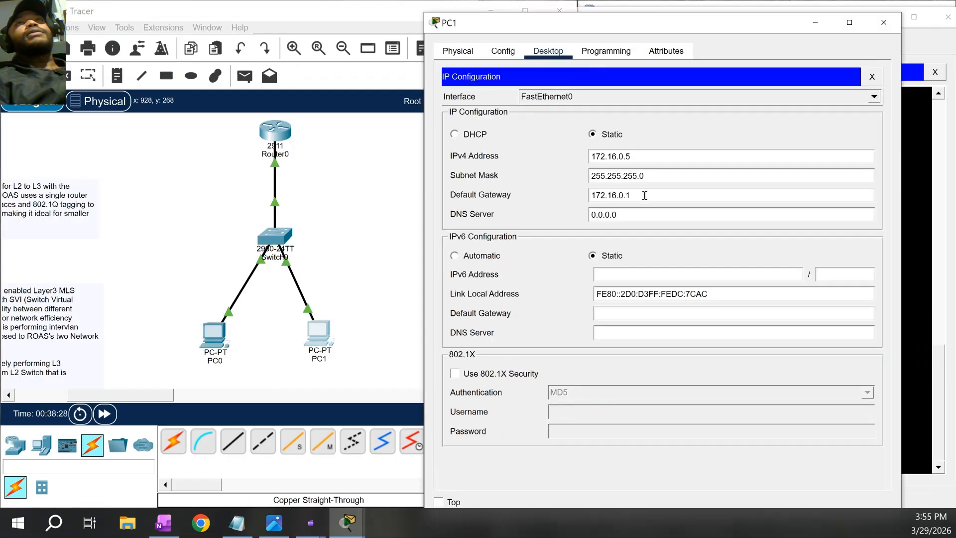
left_click(513, 53)
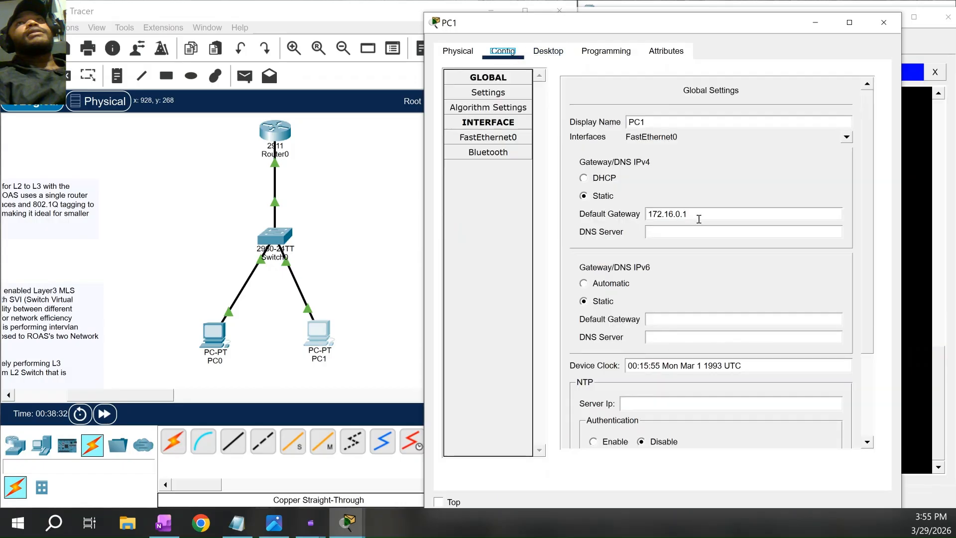
left_click(808, 22)
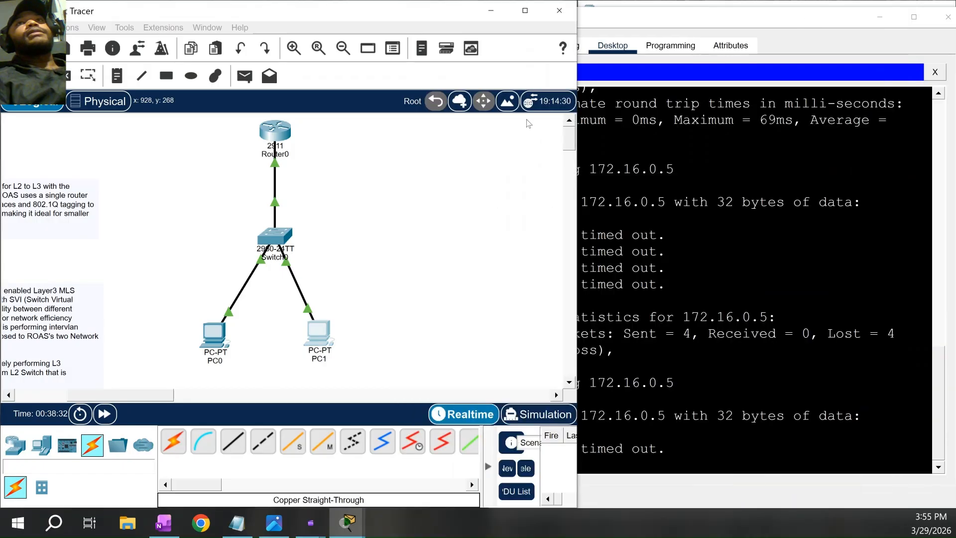
left_click(729, 14)
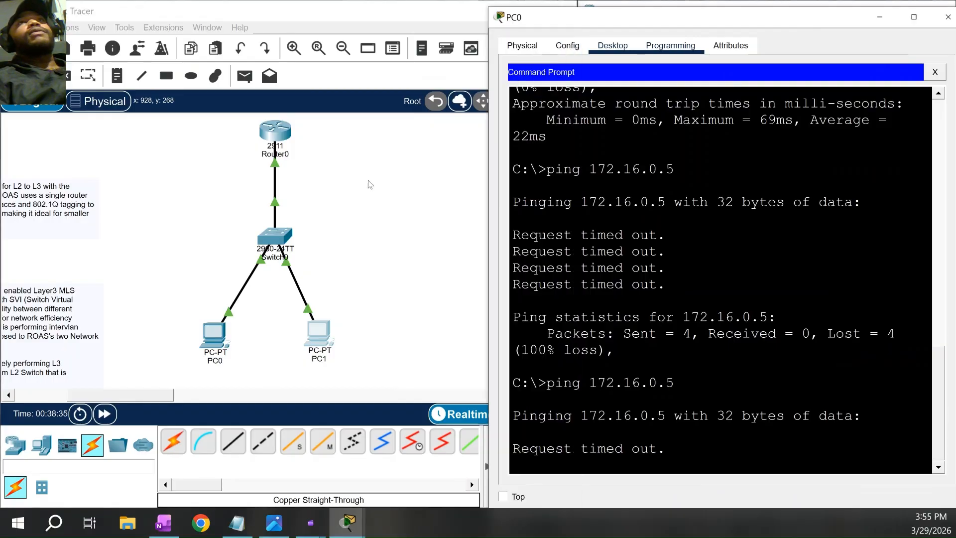
Review the do sh ip int bri output in Router0's CLI, and return to the topology
left_click(285, 131)
left_click(285, 131)
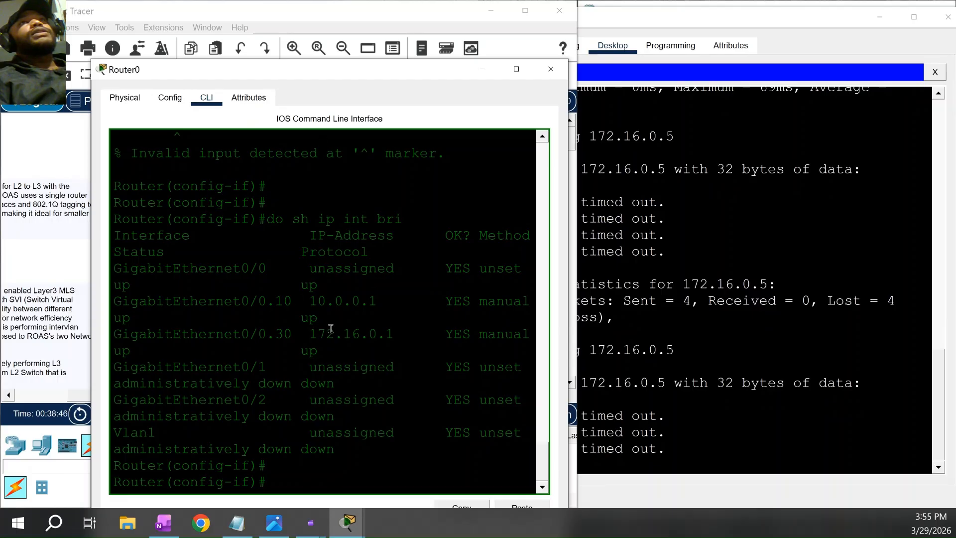
left_click(482, 69)
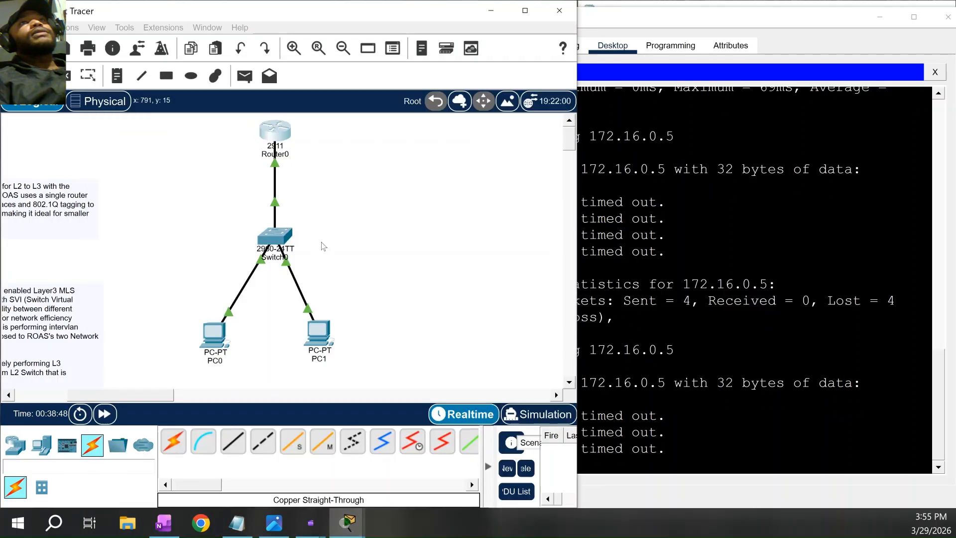
Run do sh int trunk in Switch0's CLI to check which port is trunking and which VLANs it allows
left_click(280, 238)
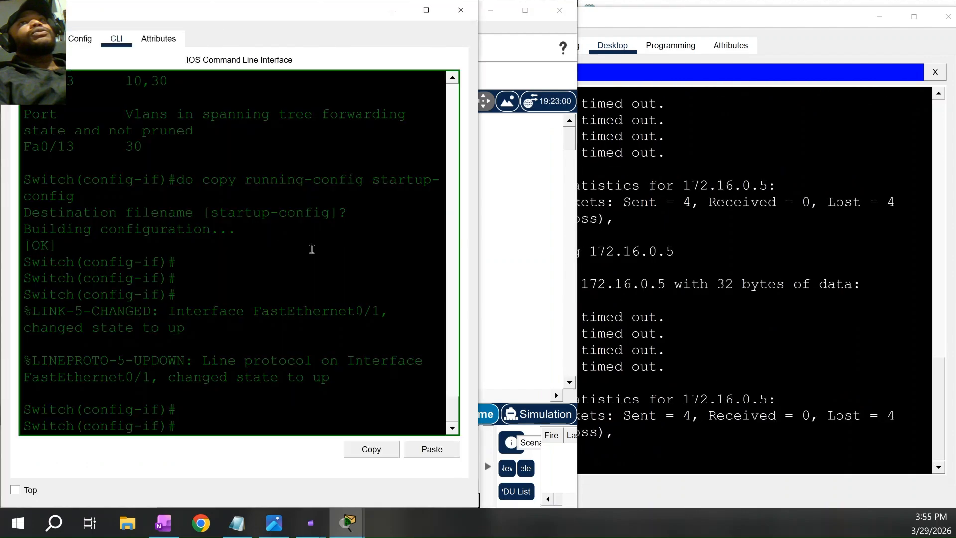
left_click(785, 20)
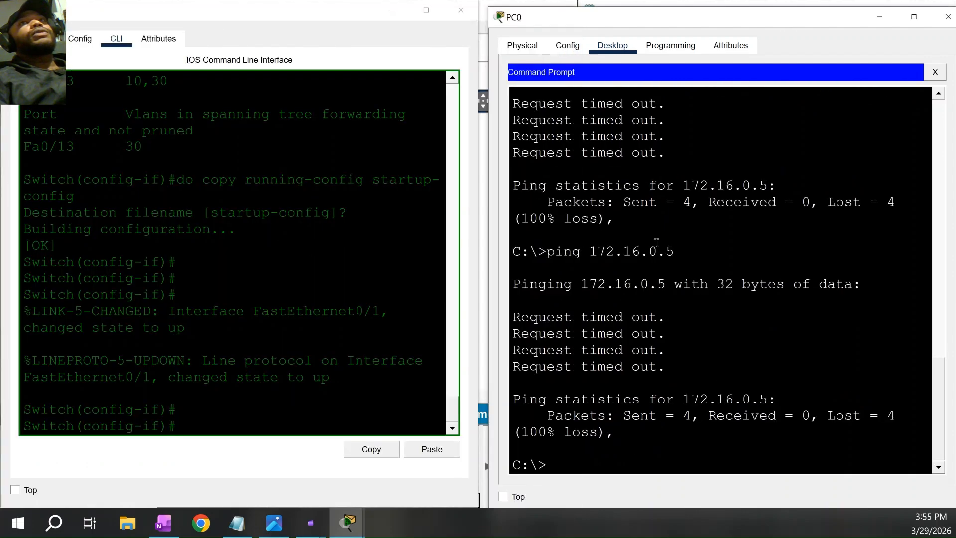
left_click(192, 413)
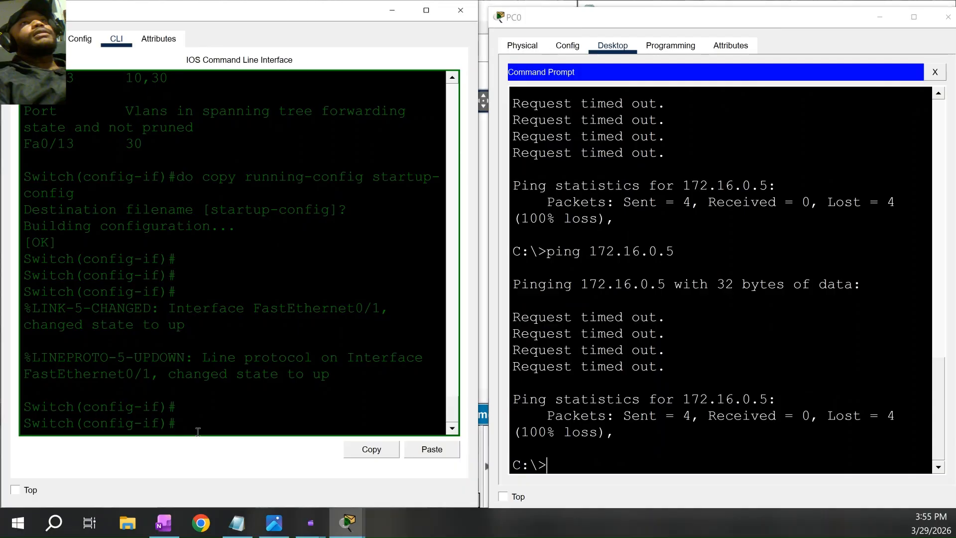
type("do sh int treunk")
key("BackSpace")
key("BackSpace")
key("BackSpace")
key("BackSpace")
type("unk")
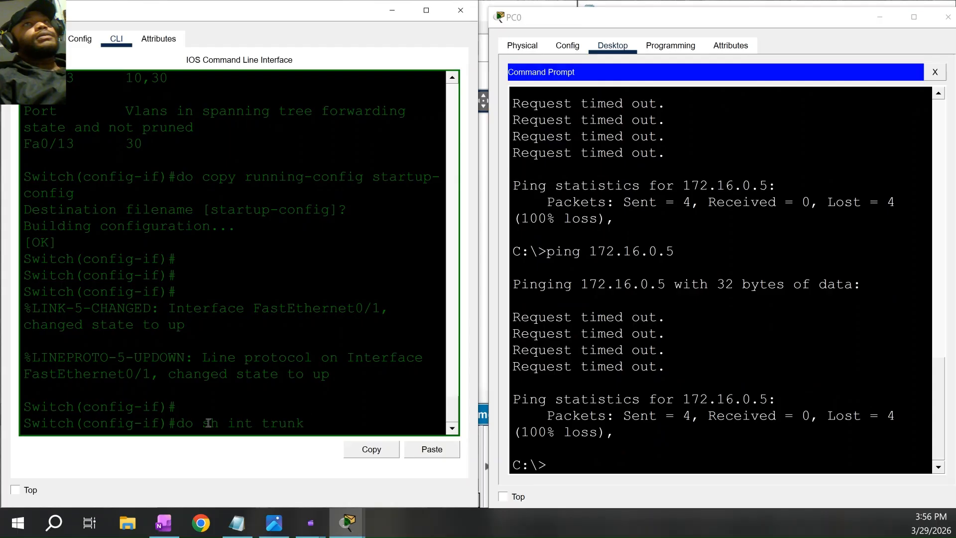
key("Return")
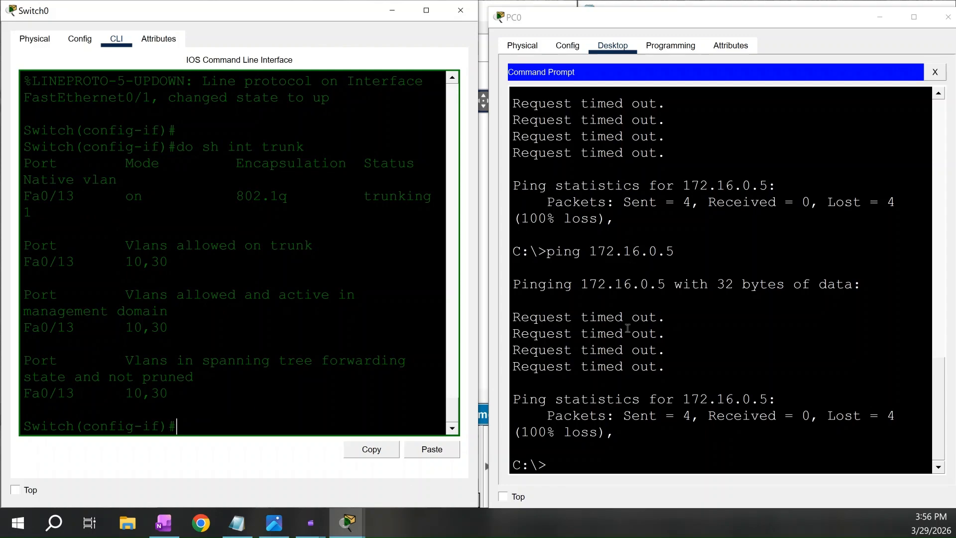
Clear the Switch0 and PC0 windows away from the topology to examine the links between the devices
left_click_drag(569, 21, 310, 314)
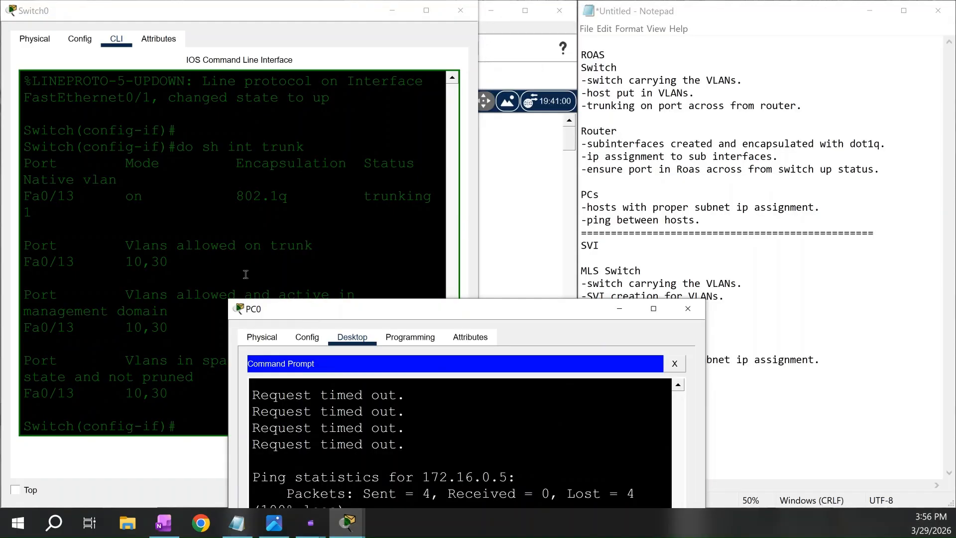
left_click(392, 9)
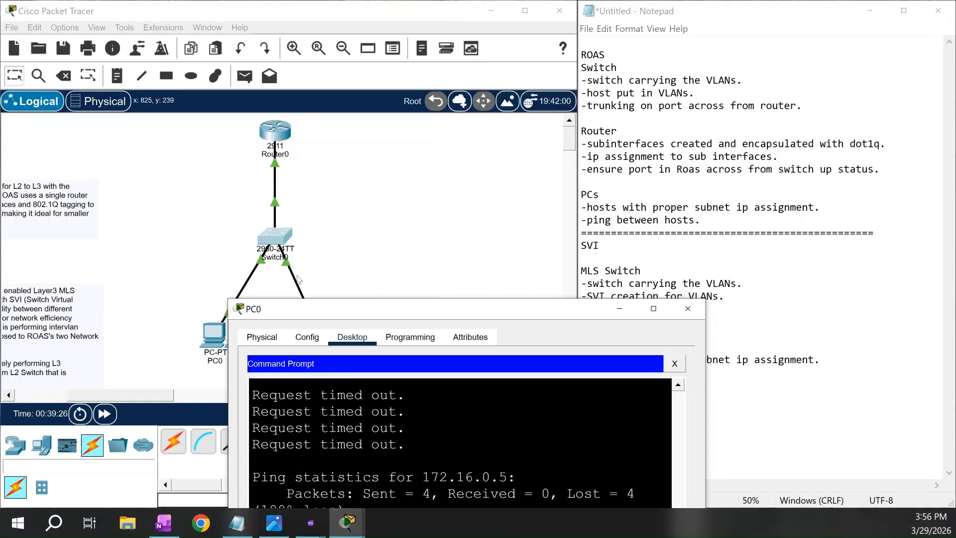
left_click_drag(294, 304, 302, 384)
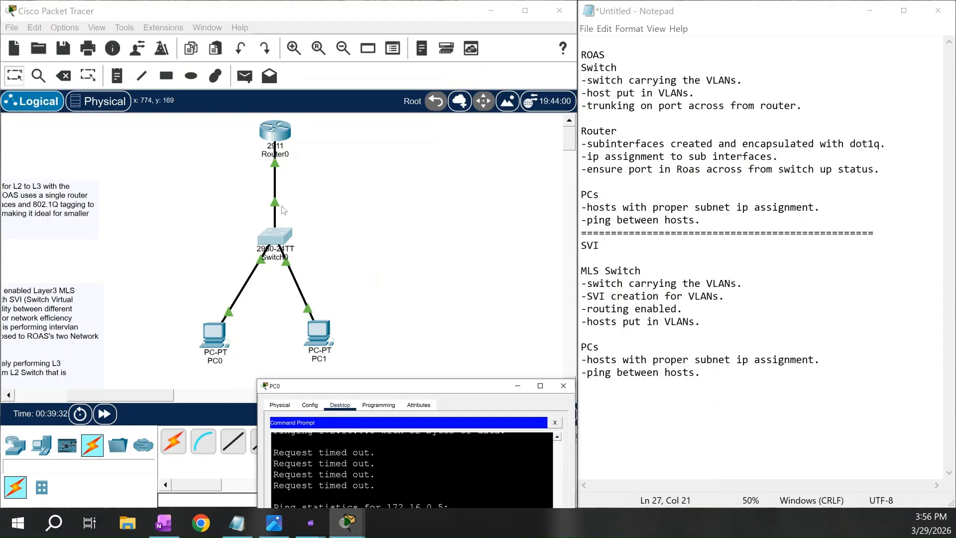
In Switch0's CLI, set interface f0/13 to access mode and assign it to VLAN 30
left_click(348, 522)
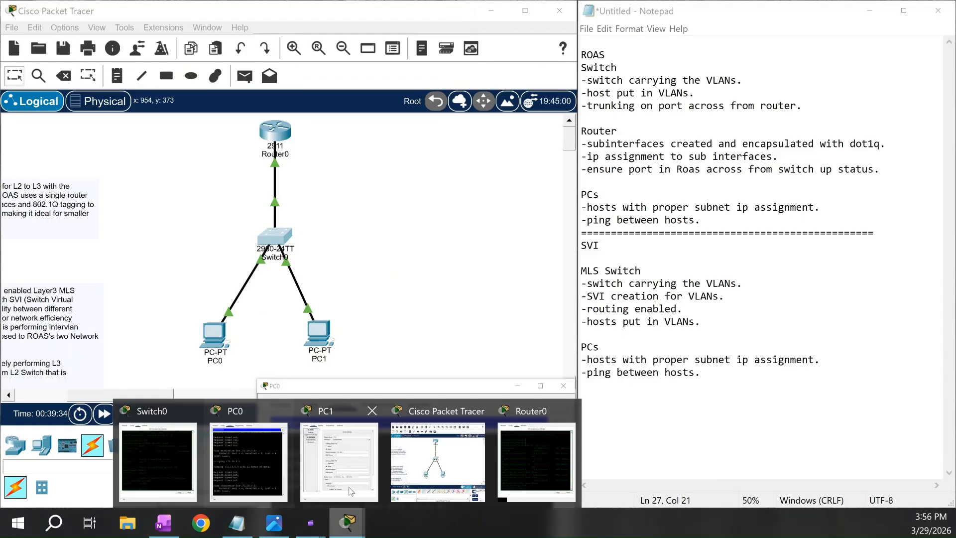
left_click(179, 459)
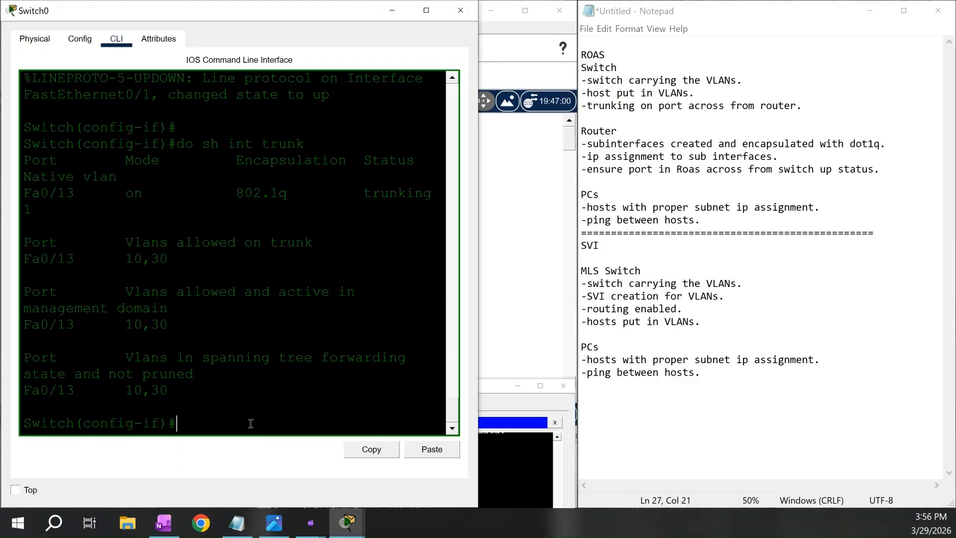
type("int g")
type("0/12")
key("Return")
type("switchp")
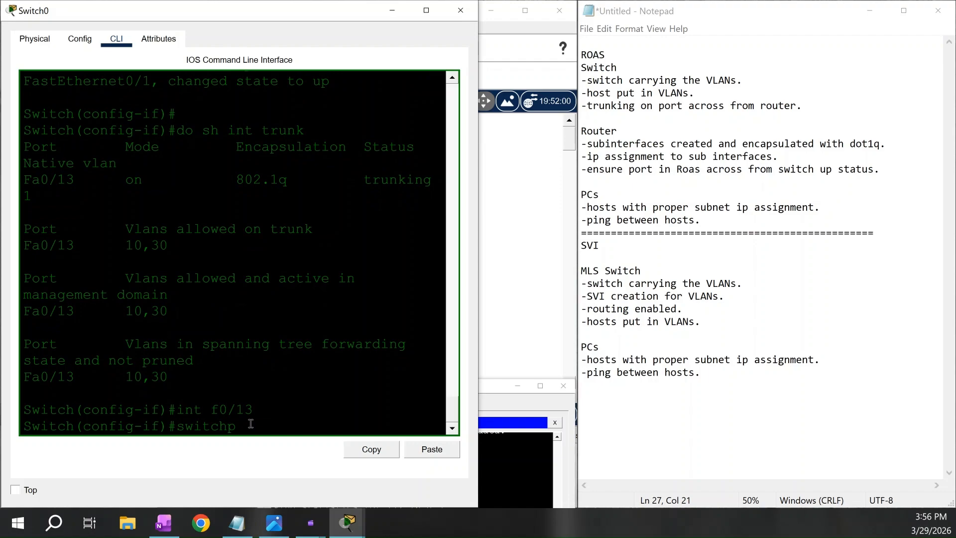
type("ort mode access")
key("Return")
type("switchport access vlan 3")
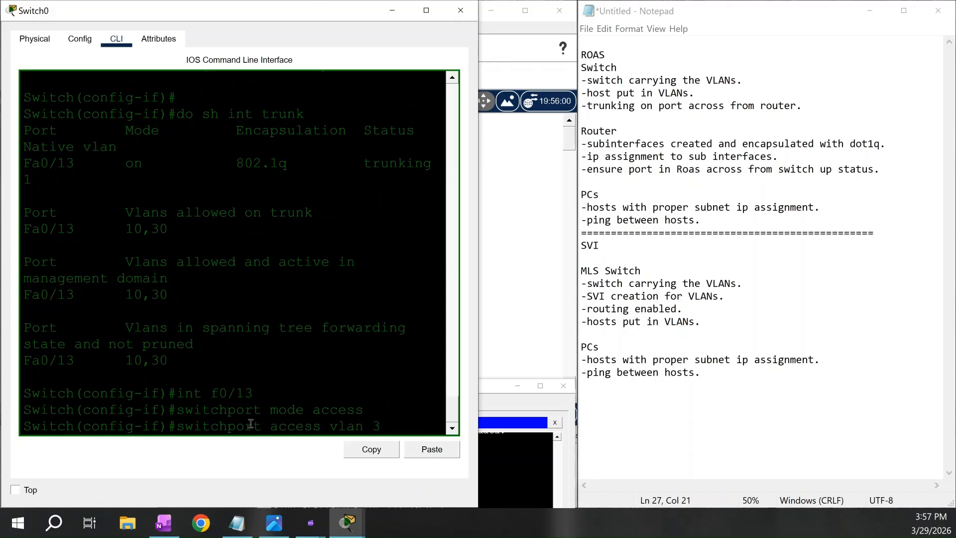
type("0")
key("Return")
Disable trunk negotiation on f0/13 with switchport nonegotiate
type("swi")
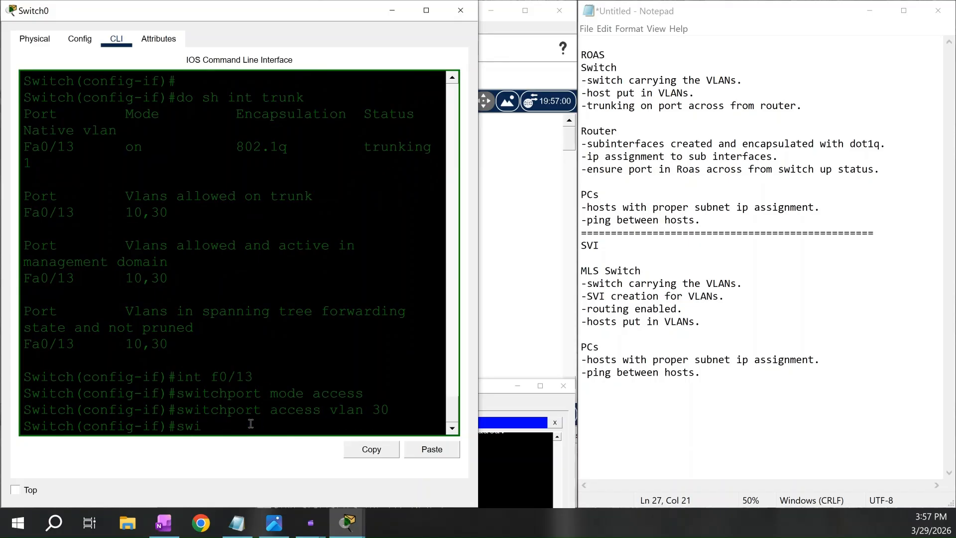
type("tchp")
type("rt")
key("BackSpace")
key("BackSpace")
type("ort nonegotita")
key("BackSpace")
key("BackSpace")
type("ate")
key("Return")
Enable spanning-tree portfast on f0/13
type("spannign tr")
key("BackSpace")
key("BackSpace")
key("BackSpace")
key("BackSpace")
key("BackSpace")
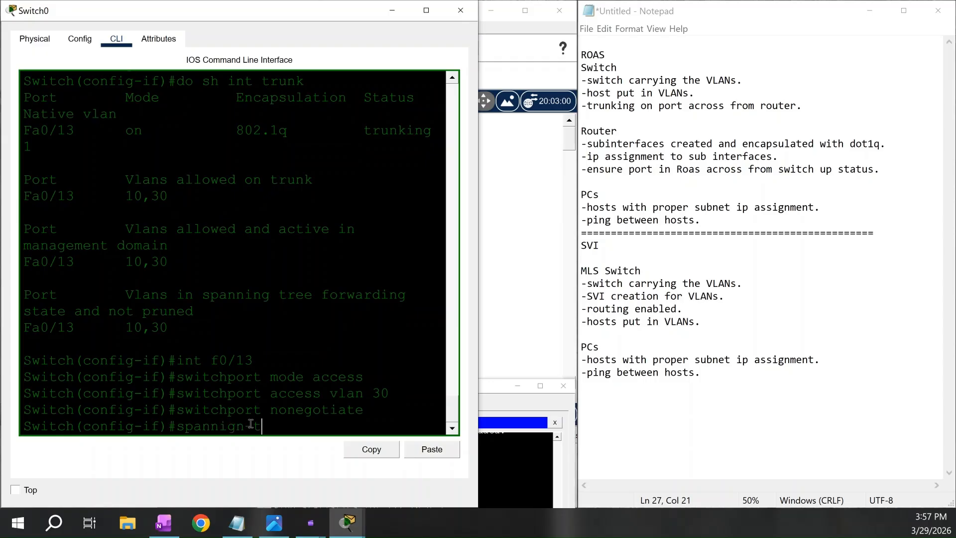
type("ng tree vlan")
key("BackSpace")
key("BackSpace")
type("f")
key("BackSpace")
type("poi")
key("BackSpace")
type("rtfast")
key("Return")
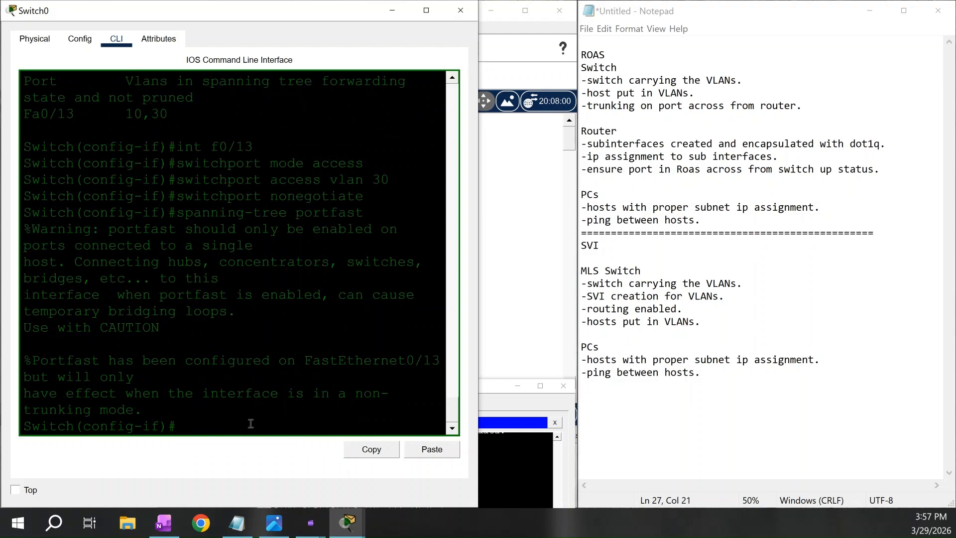
Enable spanning-tree BPDU guard on f0/13
type("spanning-tree bpdu")
type("guard enable")
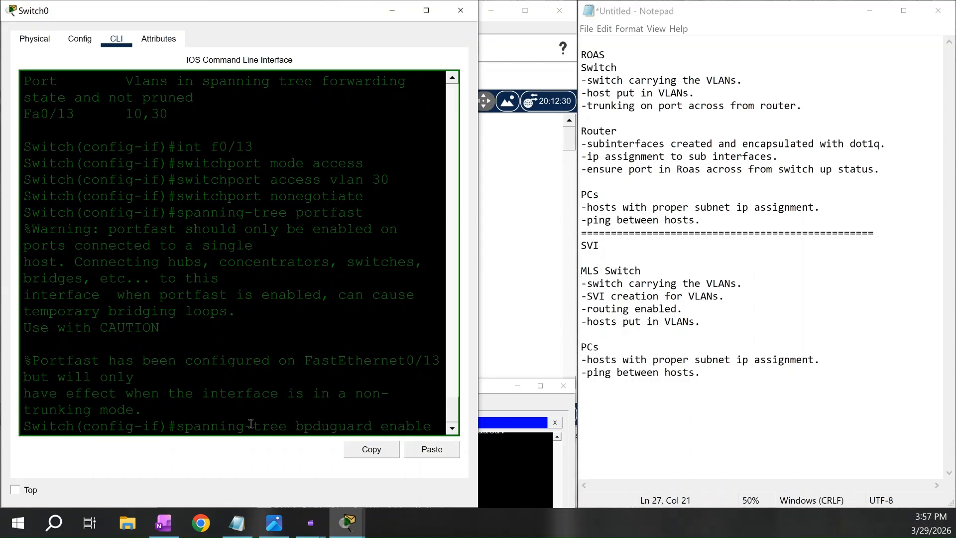
key("Return")
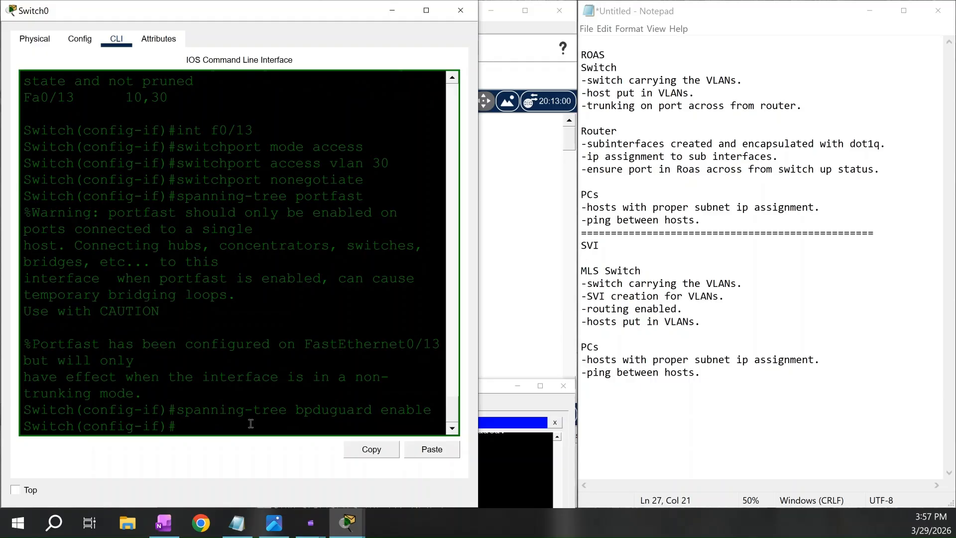
key("Return")
Set switch interface f0/1 to trunk mode
type("int f")
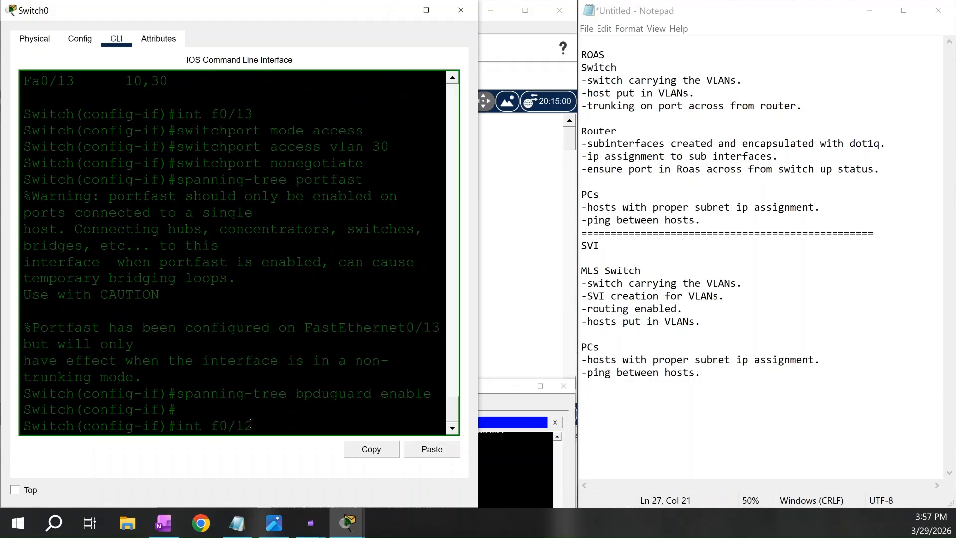
type("0/1")
key("Return")
type("switc")
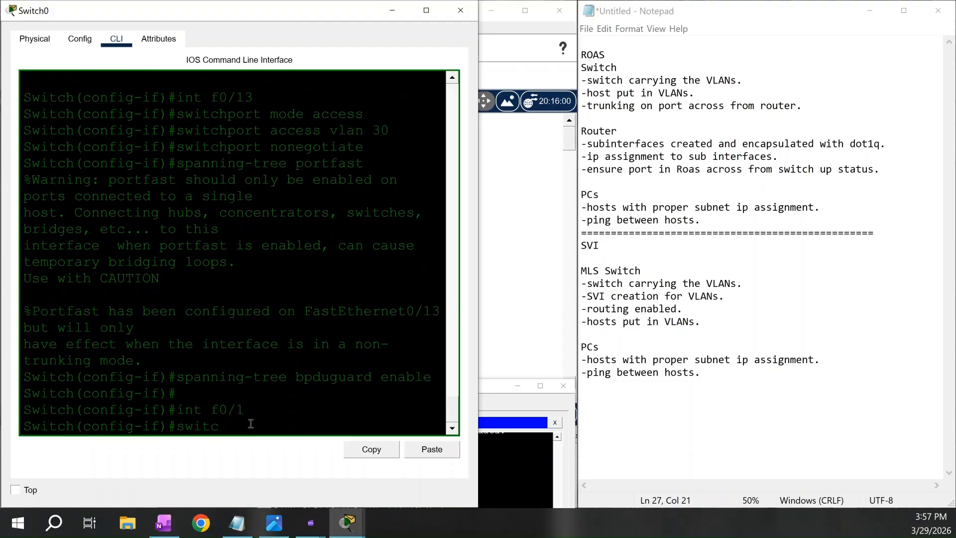
type("hport mode trunk")
key("Return")
type("s")
key("Return")
key("Return")
Restrict the VLANs allowed on the f0/1 trunk to 10 and 30
type("s")
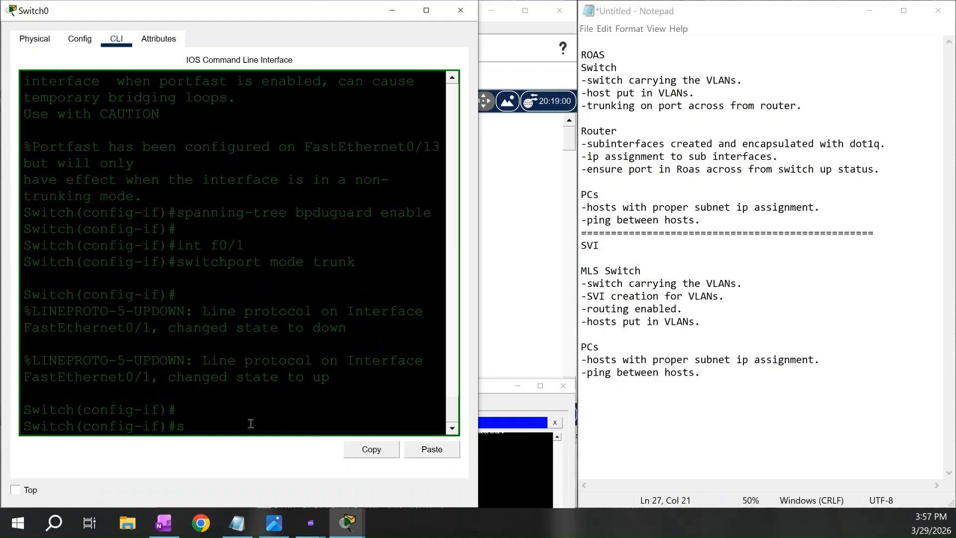
type("witcp")
type("hport trunk allowed vlan 10,43")
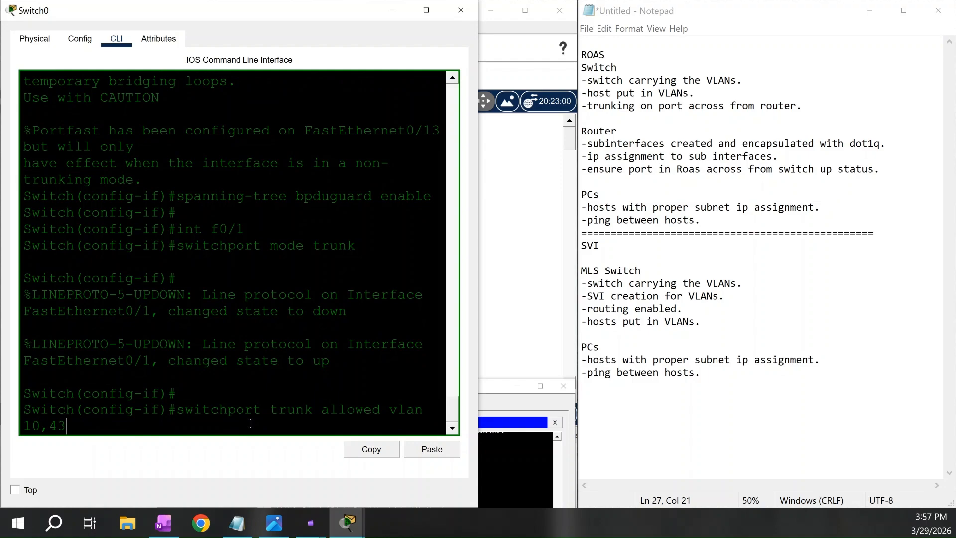
key("Return")
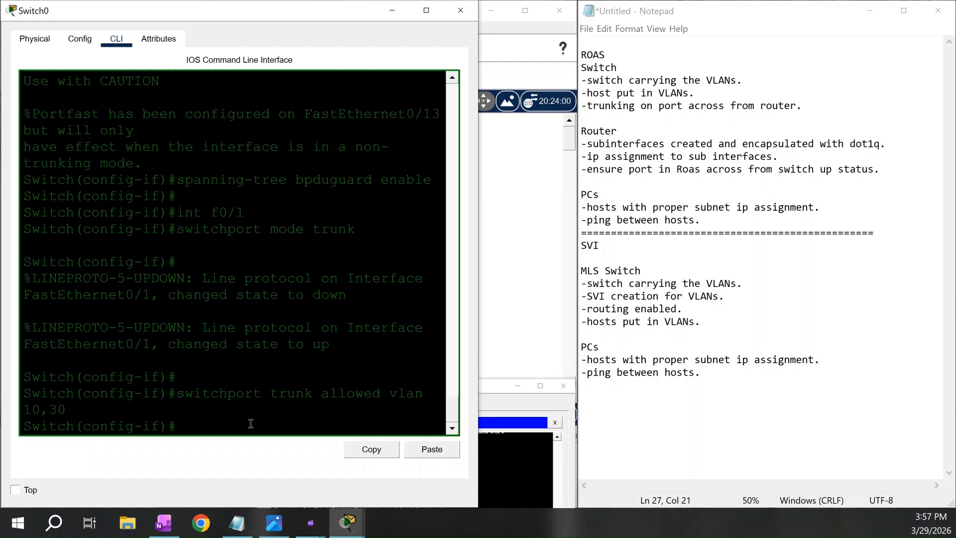
Display the switch's trunk interfaces again to verify the new f0/1 trunk
key("Return")
type("do sh int trunk")
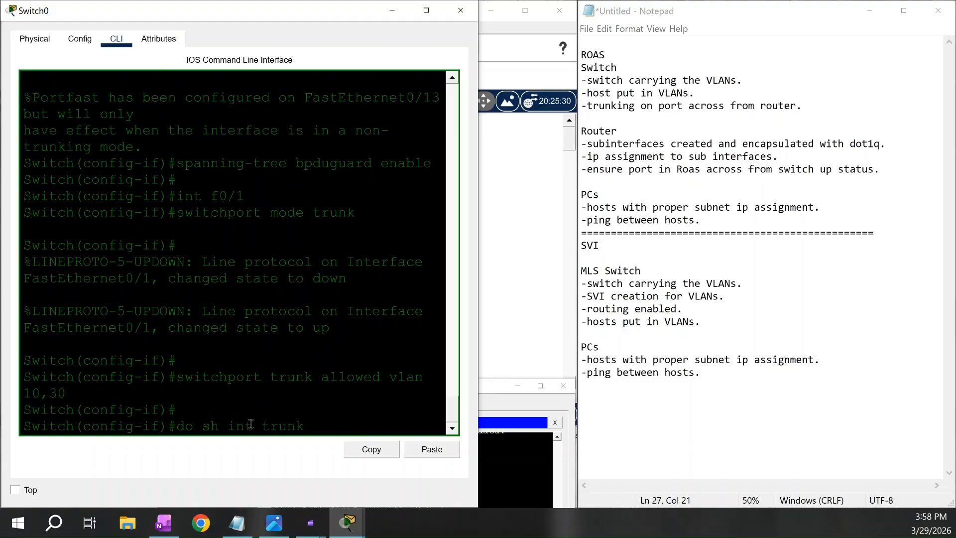
key("Return")
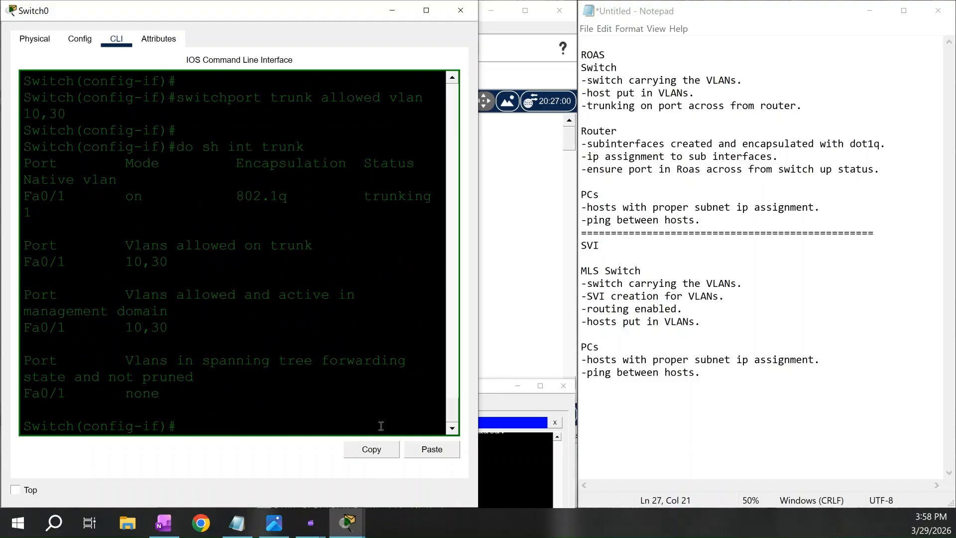
Fast-forward the simulation time in the topology, and bring PC0's command prompt into view
left_click(497, 135)
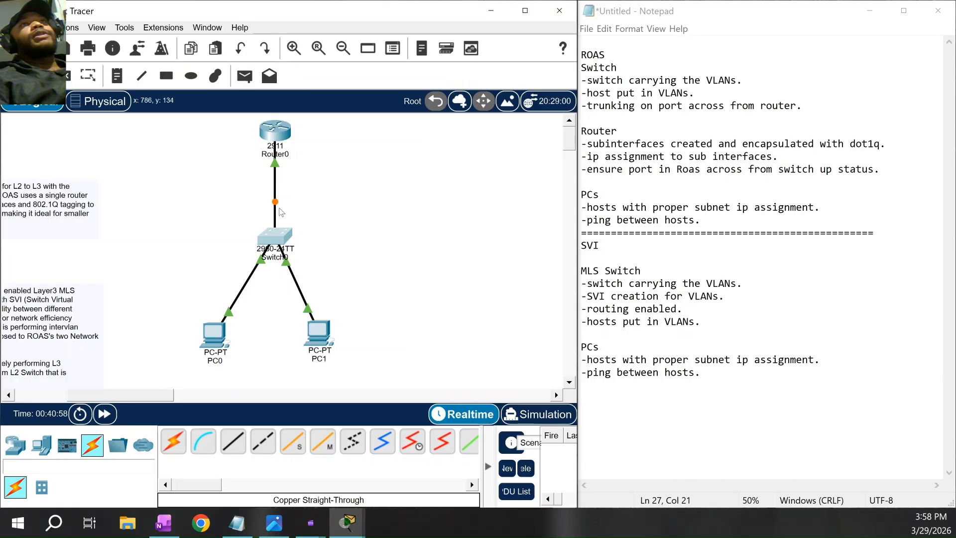
left_click(105, 414)
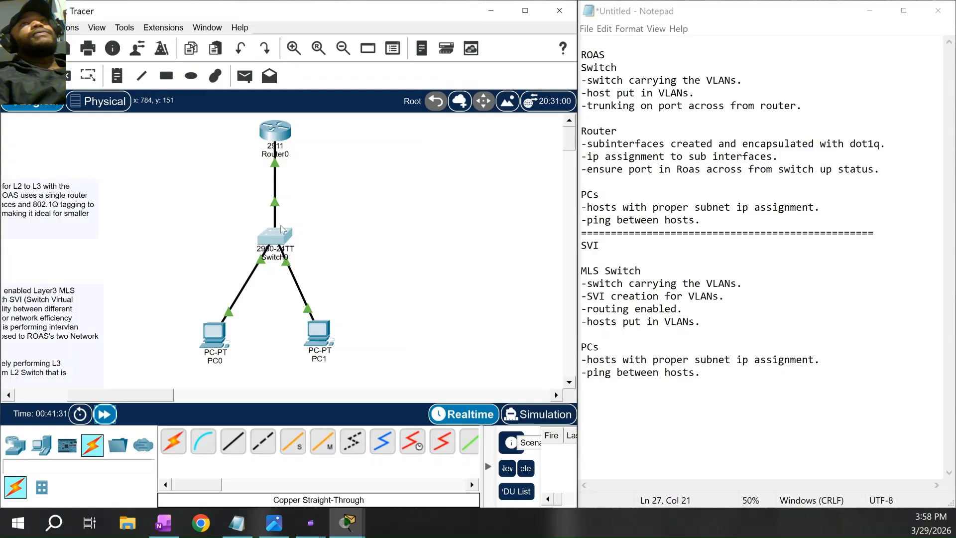
left_click(228, 346)
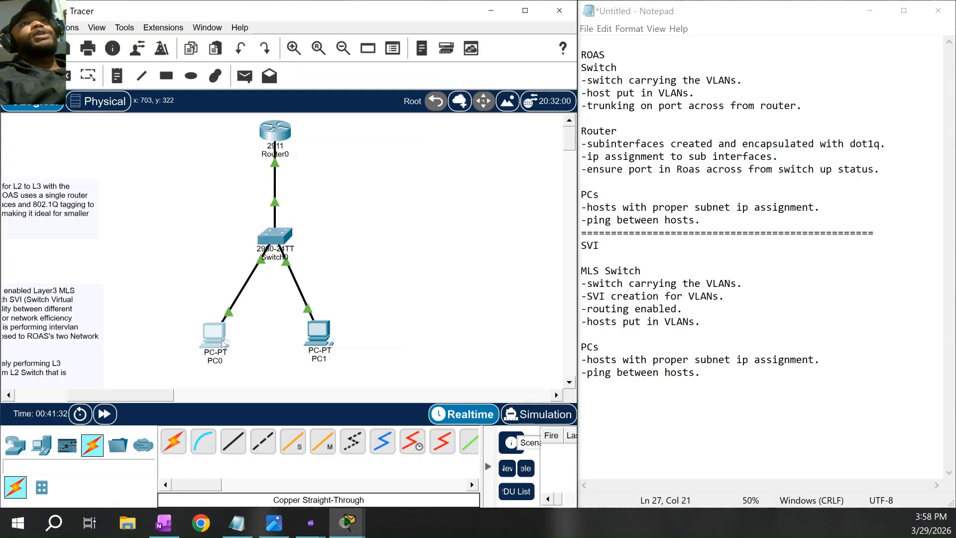
left_click_drag(359, 344, 315, 151)
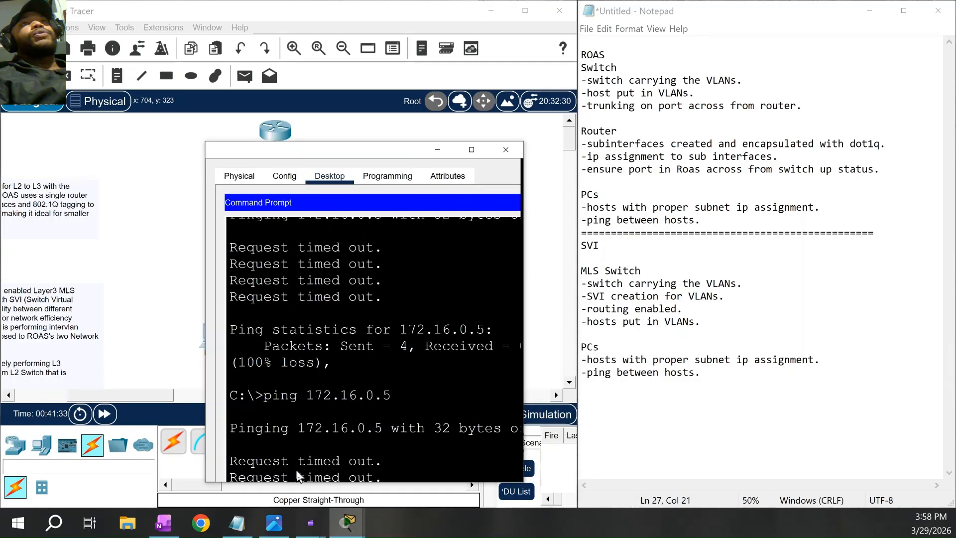
double_click(392, 150)
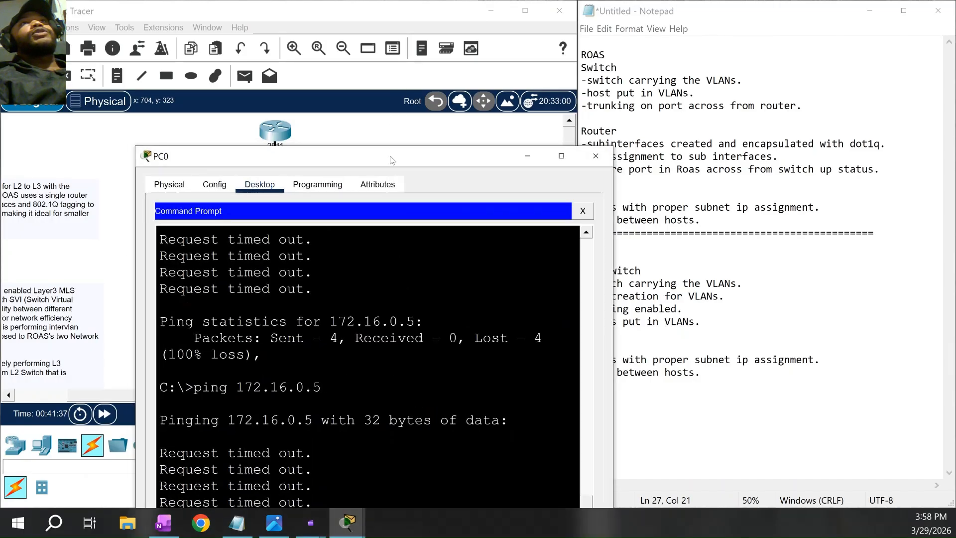
Ping 172.16.0.5 from PC0's command prompt again and uncover the topology beside it
left_click_drag(392, 161, 334, 31)
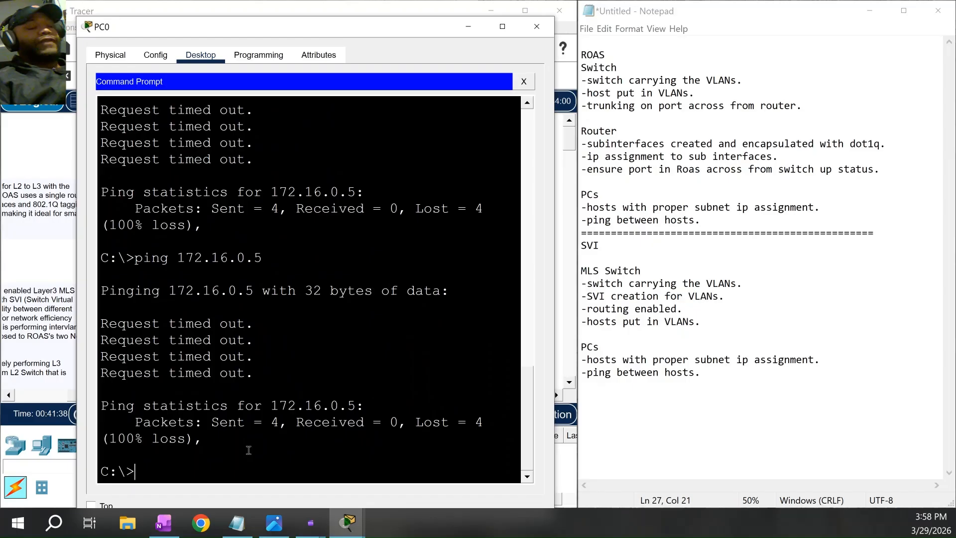
key("Up")
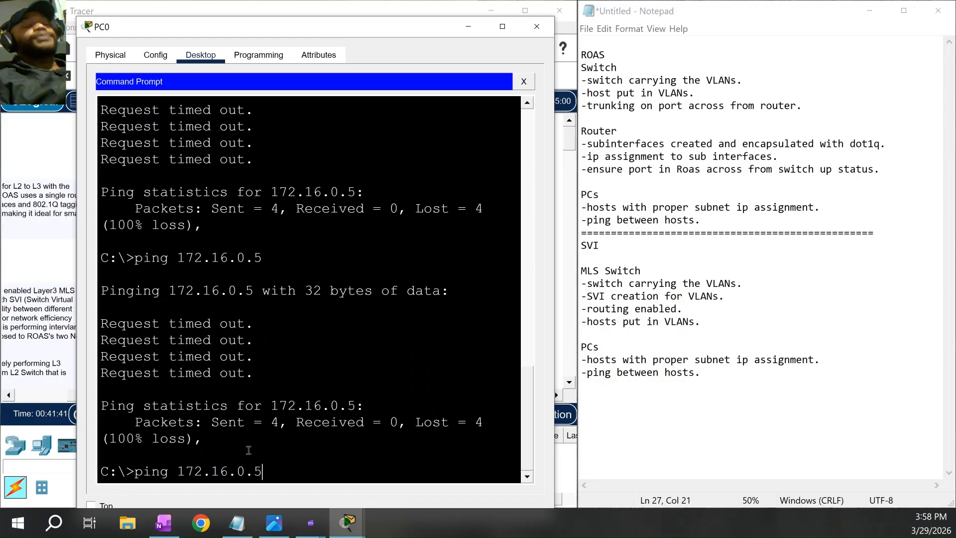
key("Return")
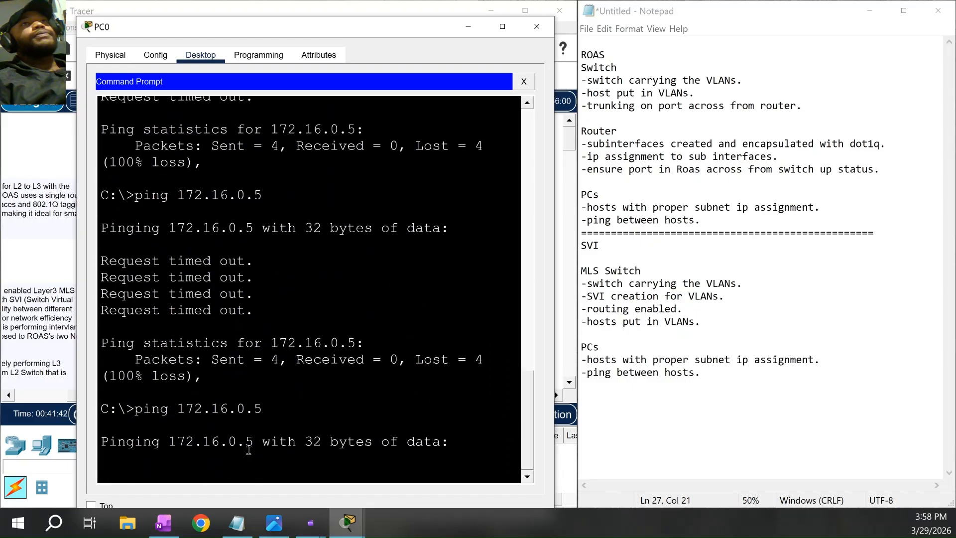
left_click_drag(287, 33, 690, 24)
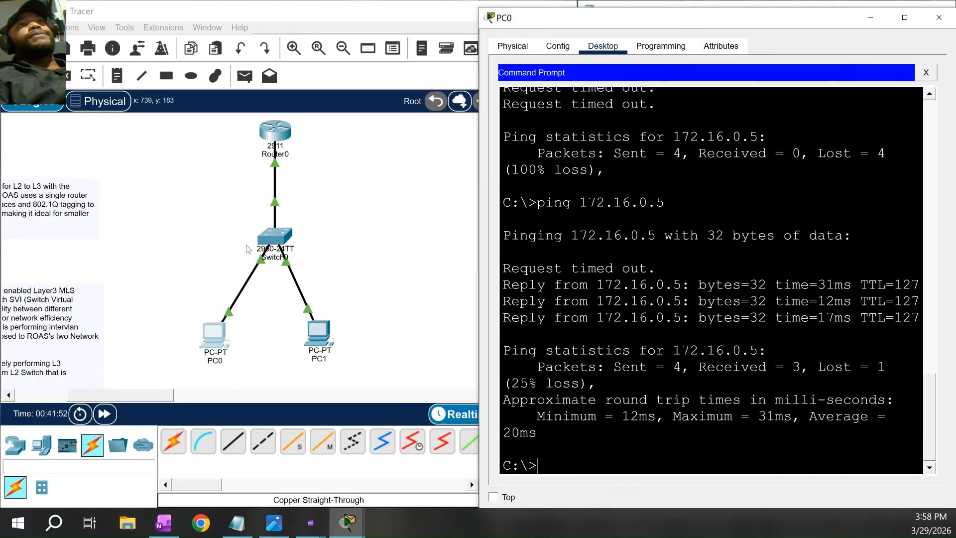
Draw a roughly horizontal black line across the topology through Switch0, and minimize PC0's window
left_click(141, 75)
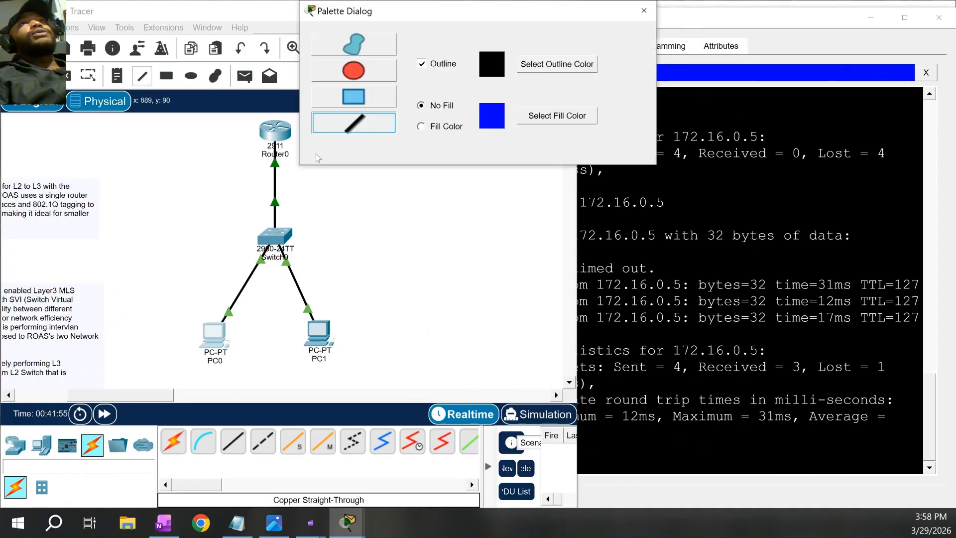
left_click_drag(155, 238, 353, 230)
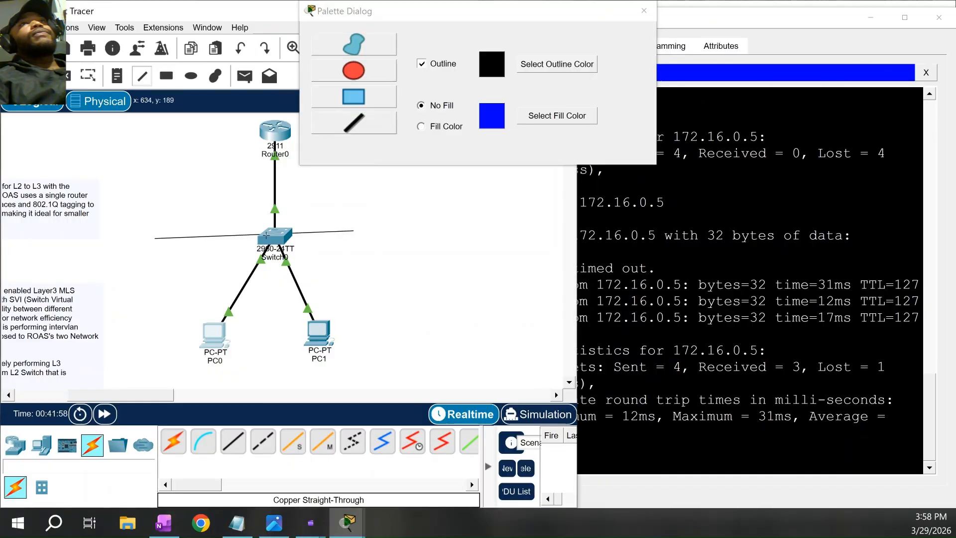
left_click(240, 48)
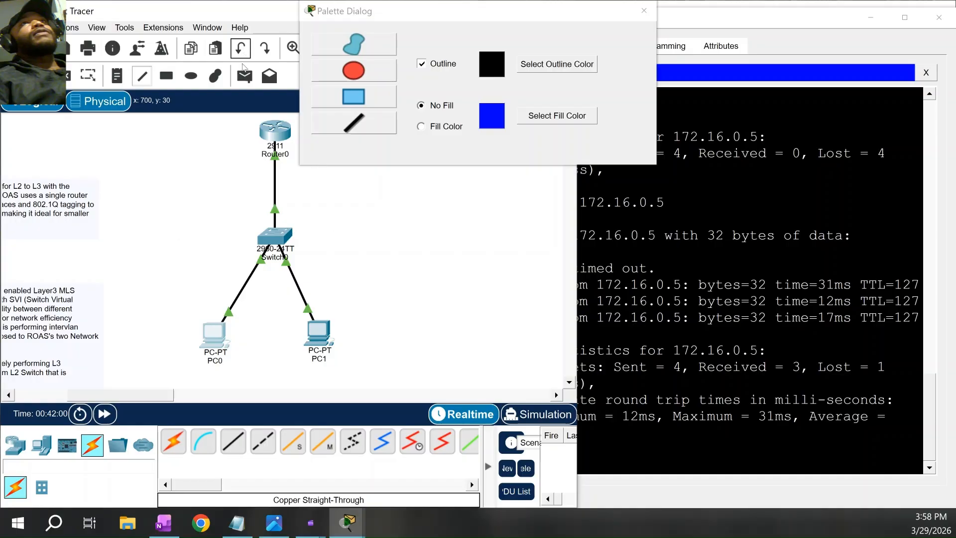
left_click_drag(147, 242, 426, 238)
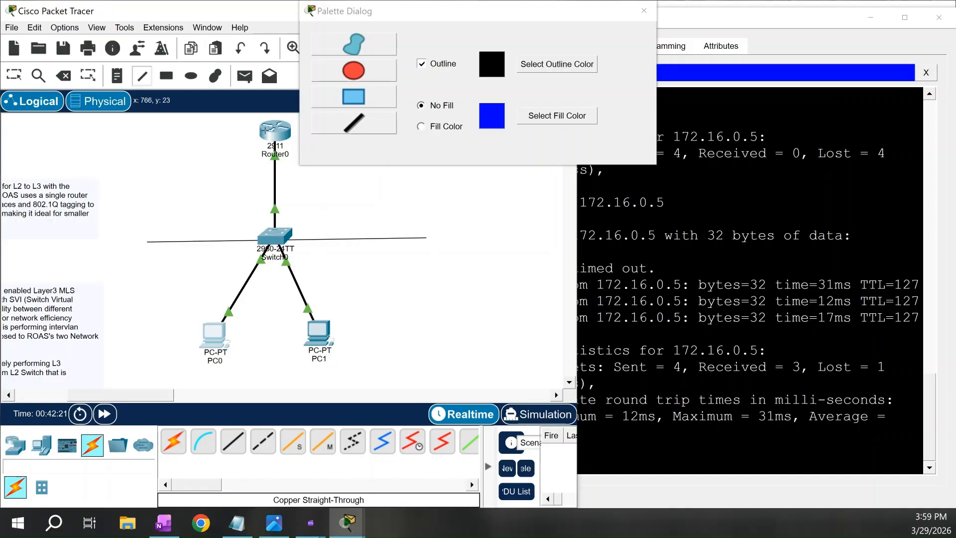
mouse_move(268, 130)
left_click(652, 13)
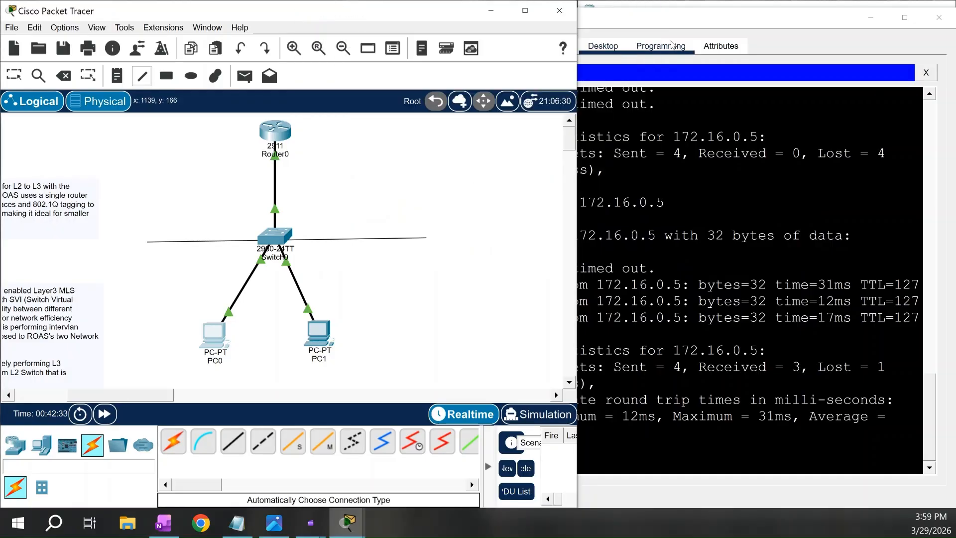
left_click(871, 17)
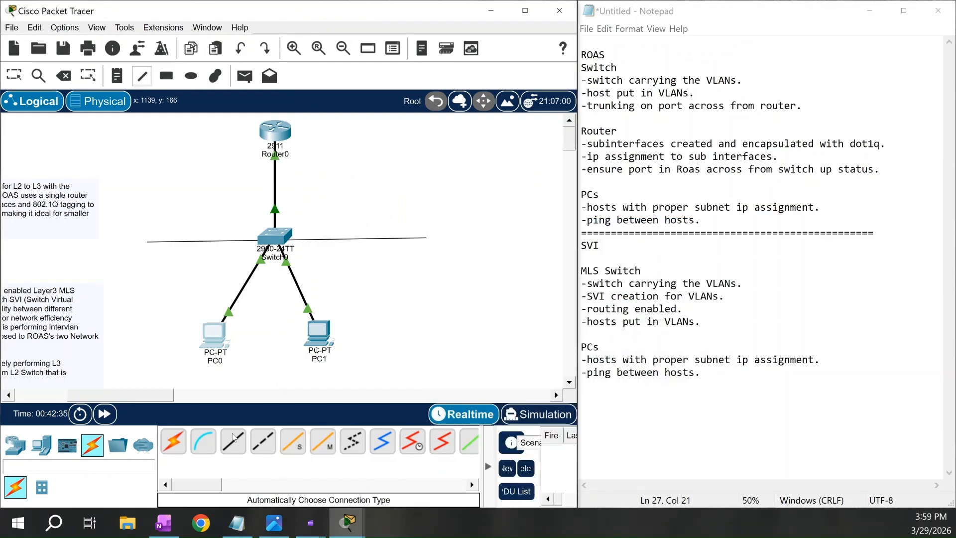
Add two PCs side by side in the empty workspace area beside the Layer3 and Layer2 notes
left_click_drag(127, 398, 74, 401)
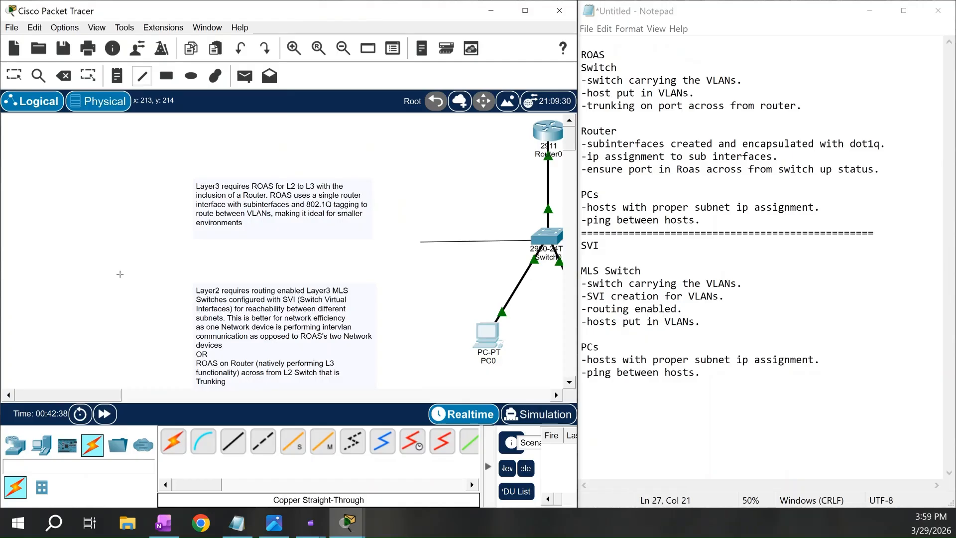
left_click(41, 448)
left_click_drag(173, 440, 25, 326)
left_click_drag(173, 441, 135, 324)
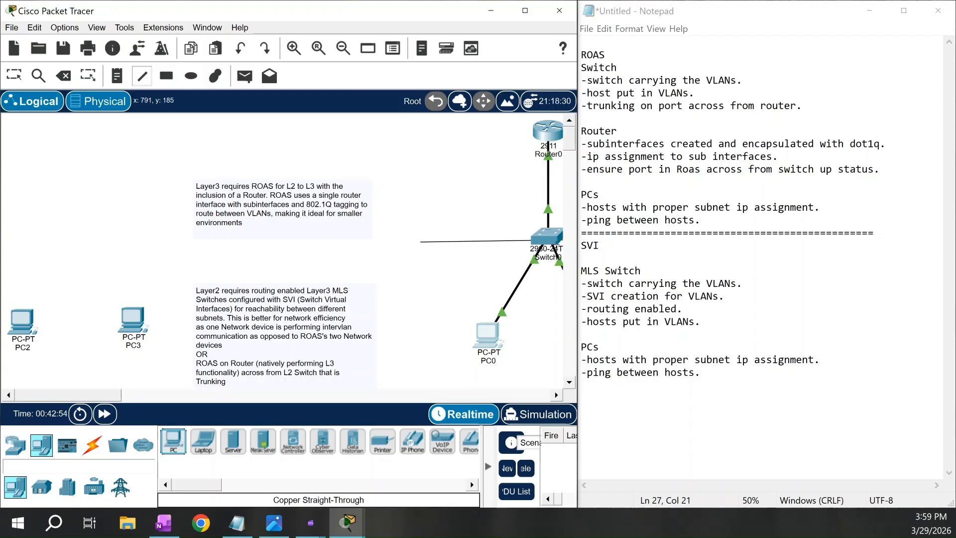
Place a 3560-24PS multilayer switch above and between PC2 and PC3
mouse_move(49, 395)
left_mouse_down()
mouse_move(82, 396)
mouse_move(65, 397)
left_mouse_up()
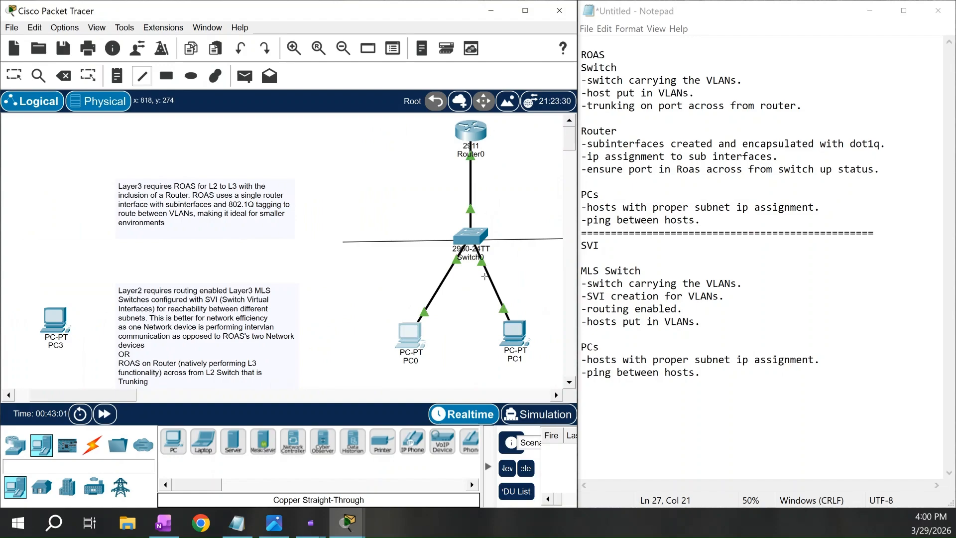
left_click_drag(107, 398, 91, 400)
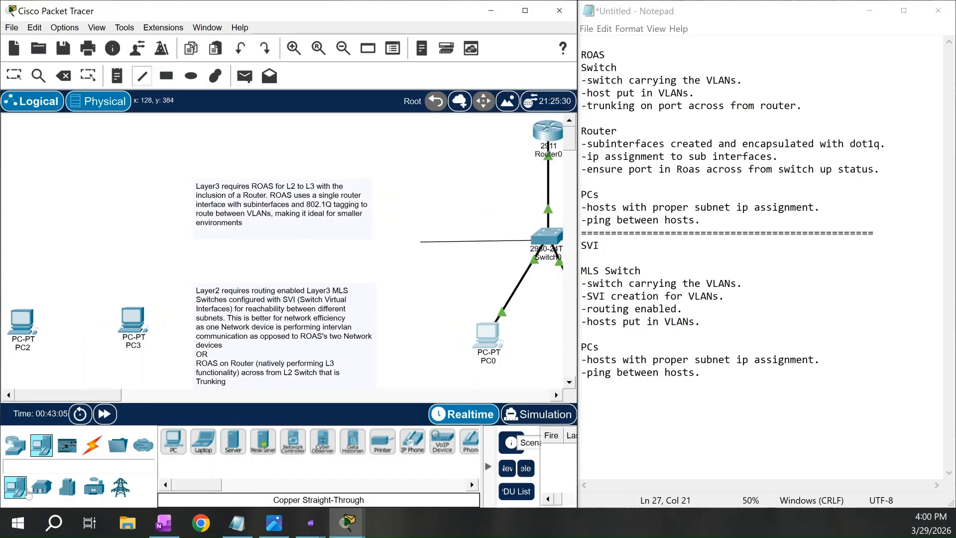
left_click(15, 445)
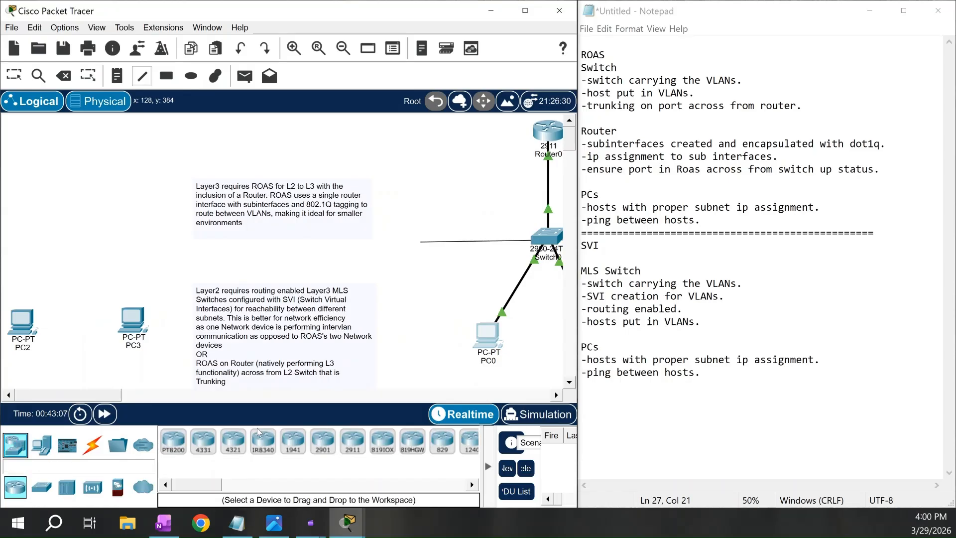
left_click(42, 488)
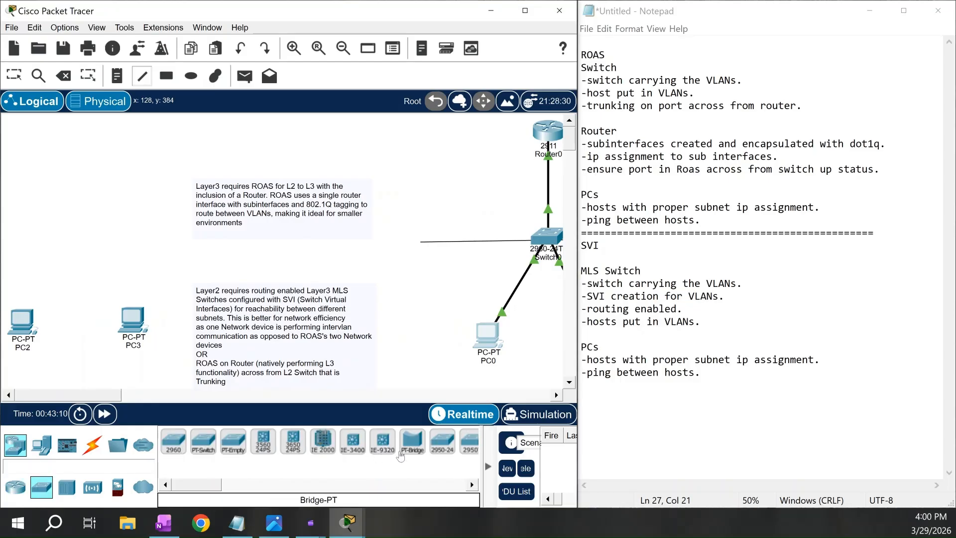
left_click(263, 441)
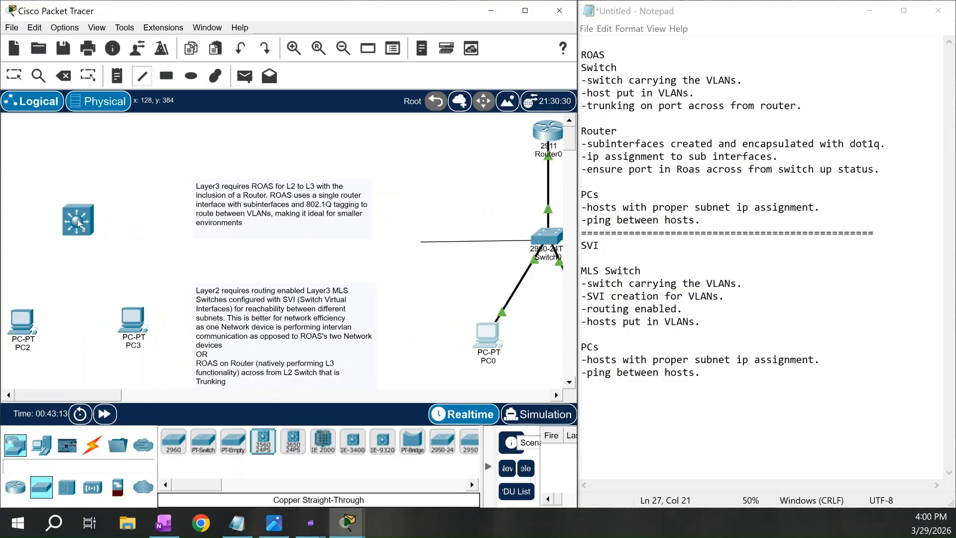
left_click(76, 222)
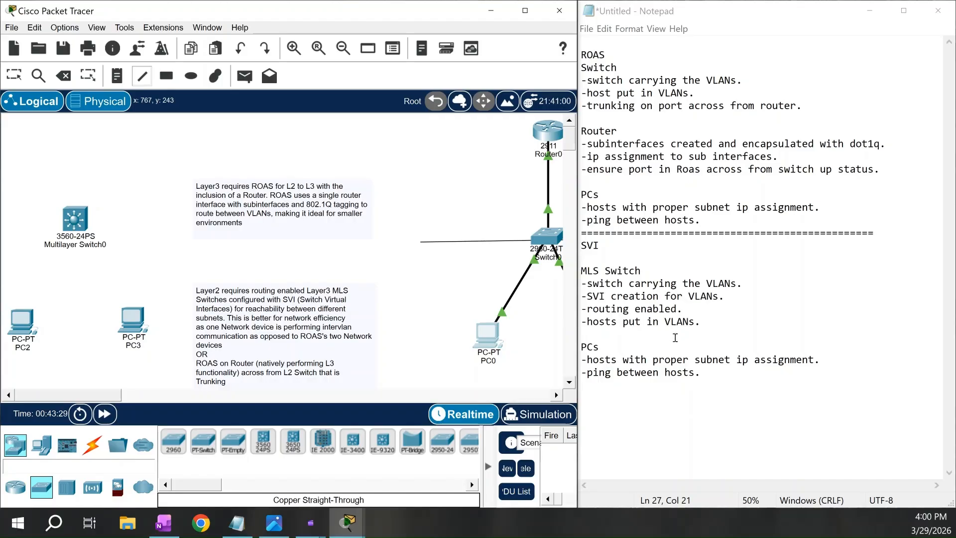
Connect PC2's FastEthernet0 to FastEthernet0/1 on Multilayer Switch0 with a copper straight-through cable
left_click(96, 440)
left_click(233, 441)
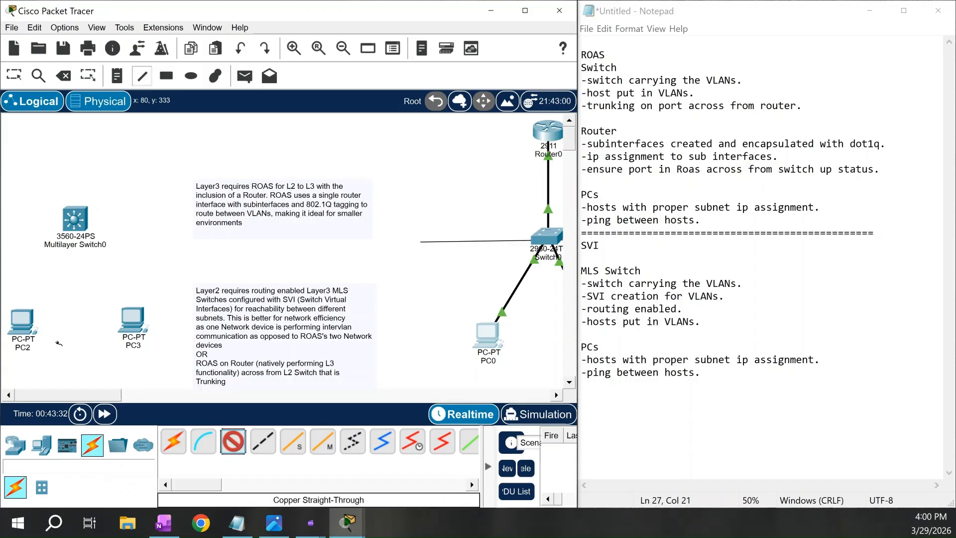
left_click(22, 323)
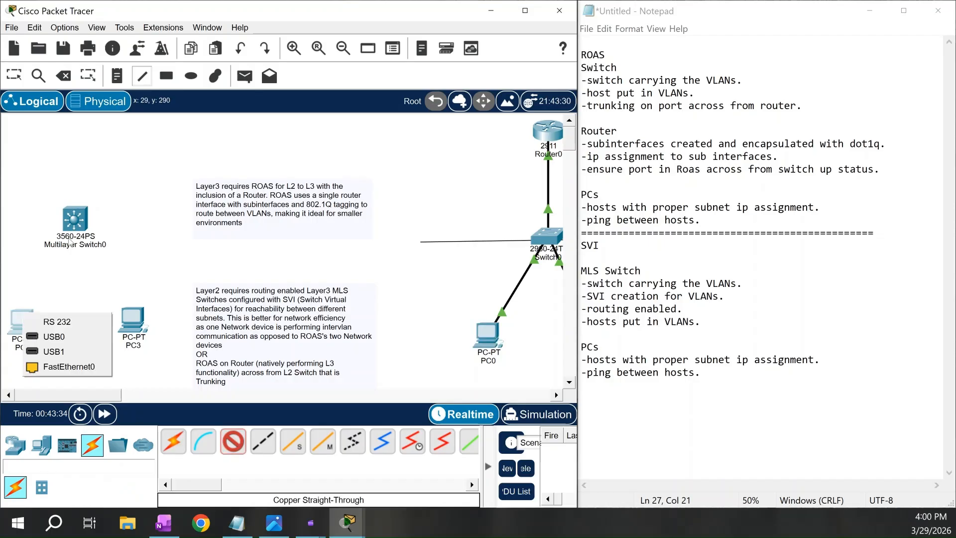
left_click(67, 367)
left_click(74, 220)
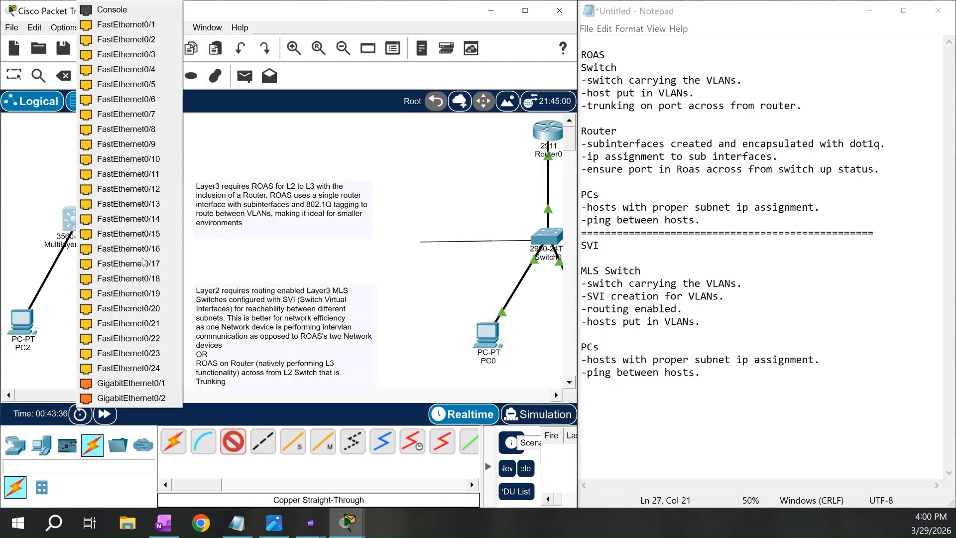
left_click(157, 29)
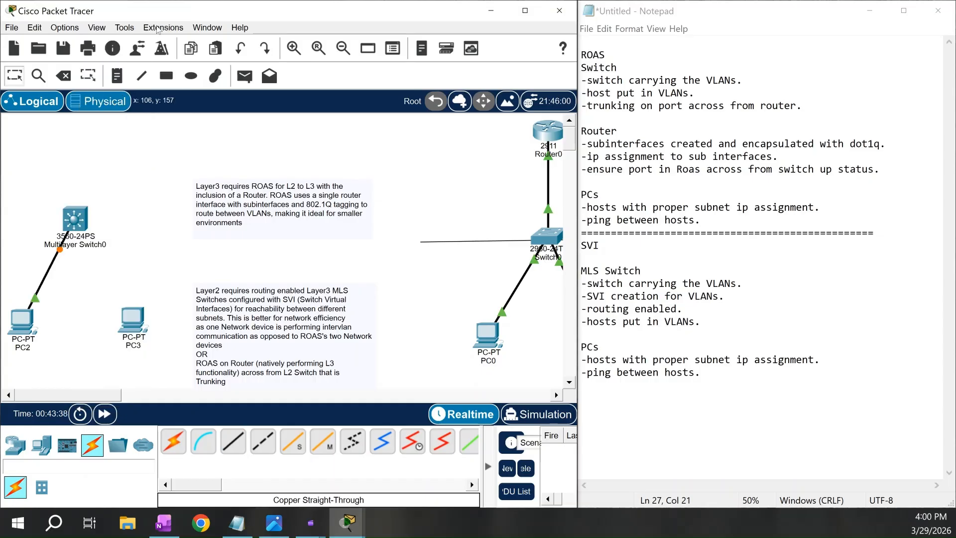
Connect PC3's FastEthernet0 to FastEthernet0/2 on Multilayer Switch0 with a copper straight-through cable
left_click(226, 440)
left_click(133, 317)
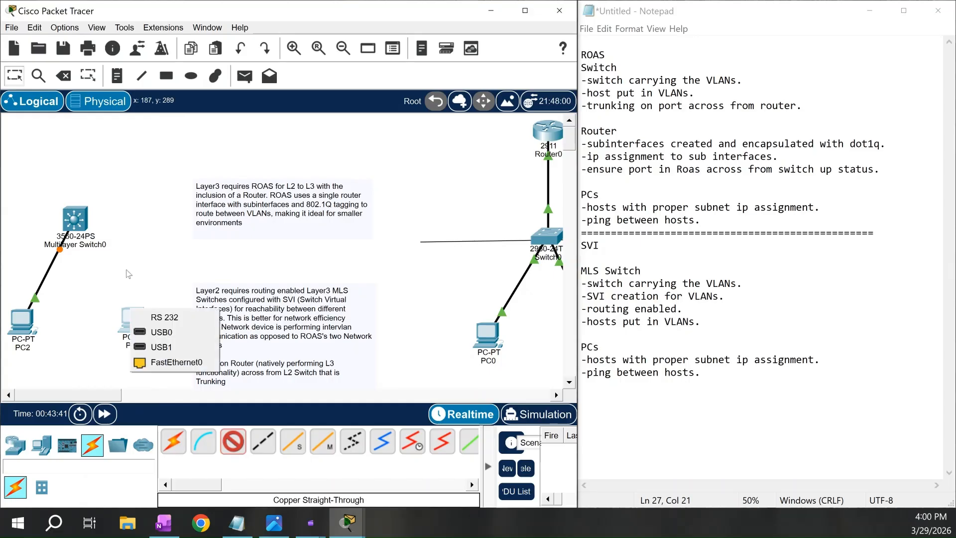
left_click(187, 366)
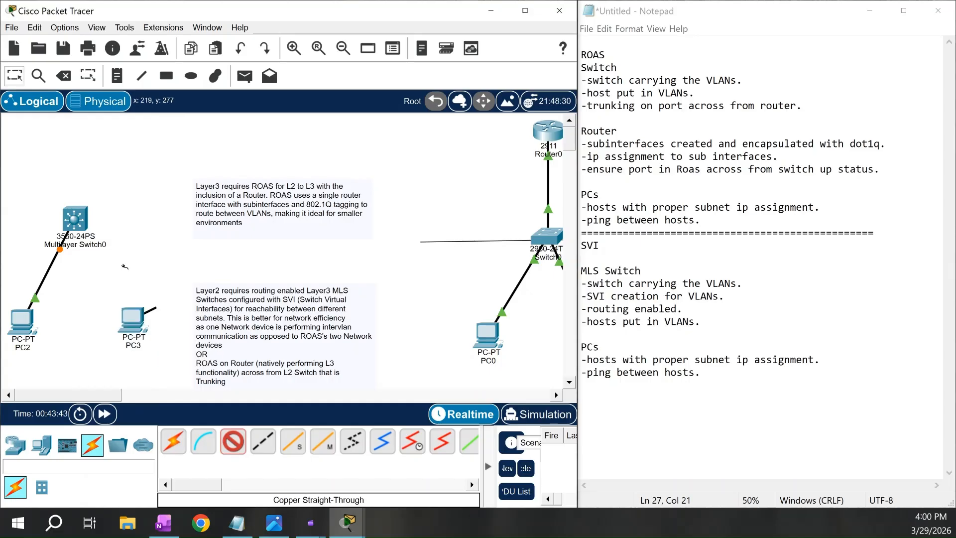
left_click(76, 227)
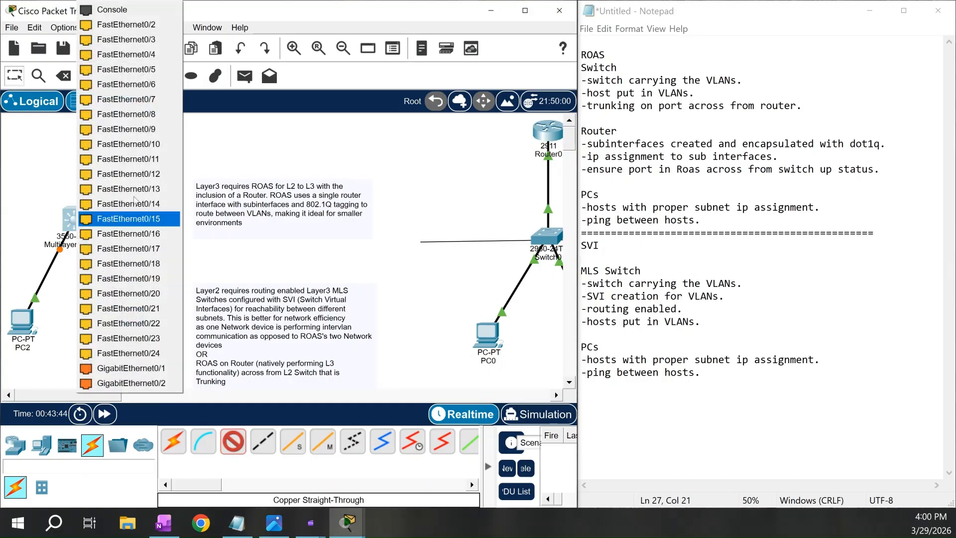
left_click(126, 25)
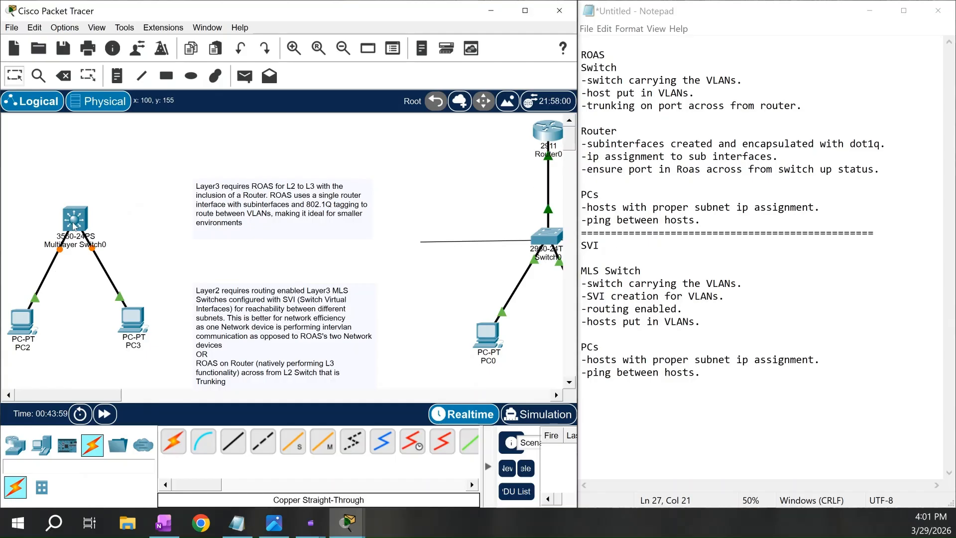
Open Multilayer Switch0's command line, answer no to the initial configuration dialog, and enter global configuration mode
left_click_drag(78, 230, 81, 234)
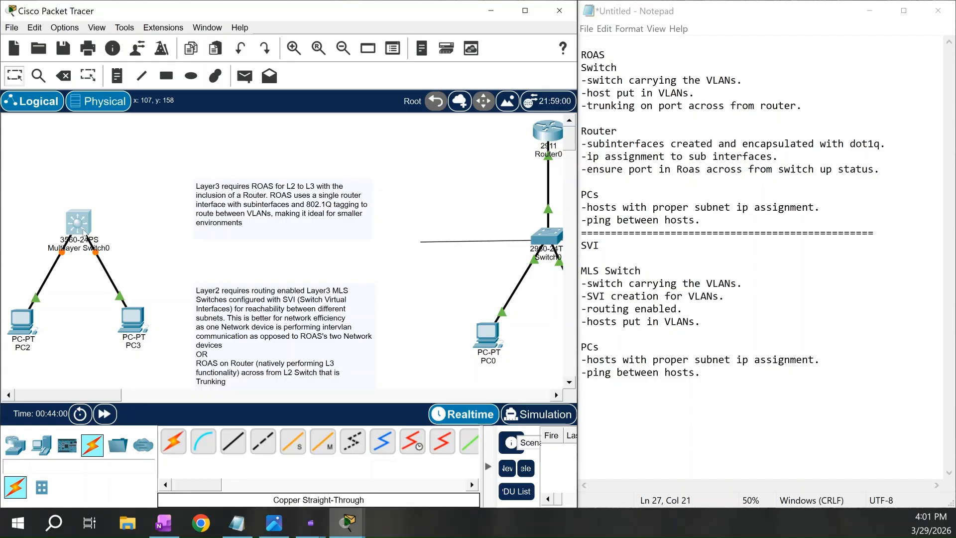
double_click(78, 230)
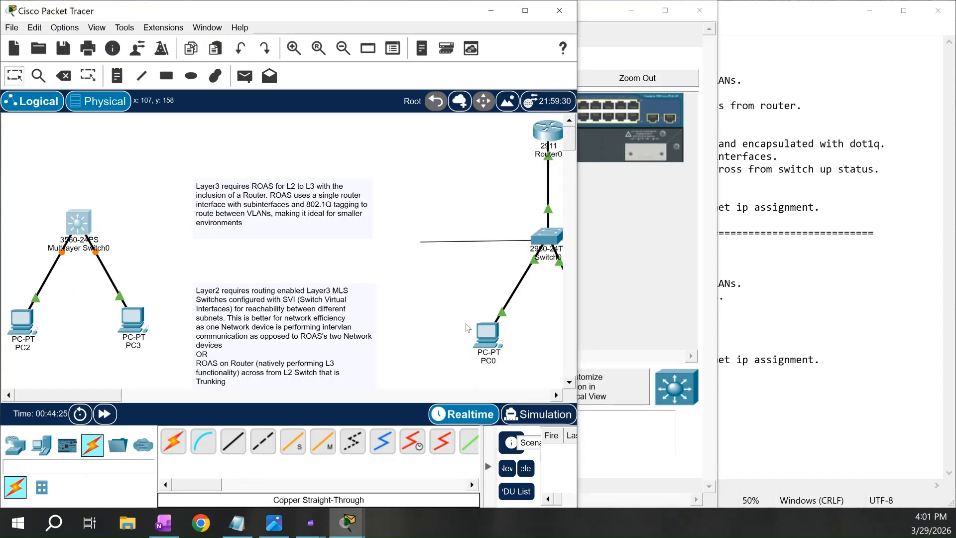
left_click_drag(484, 15, 845, 38)
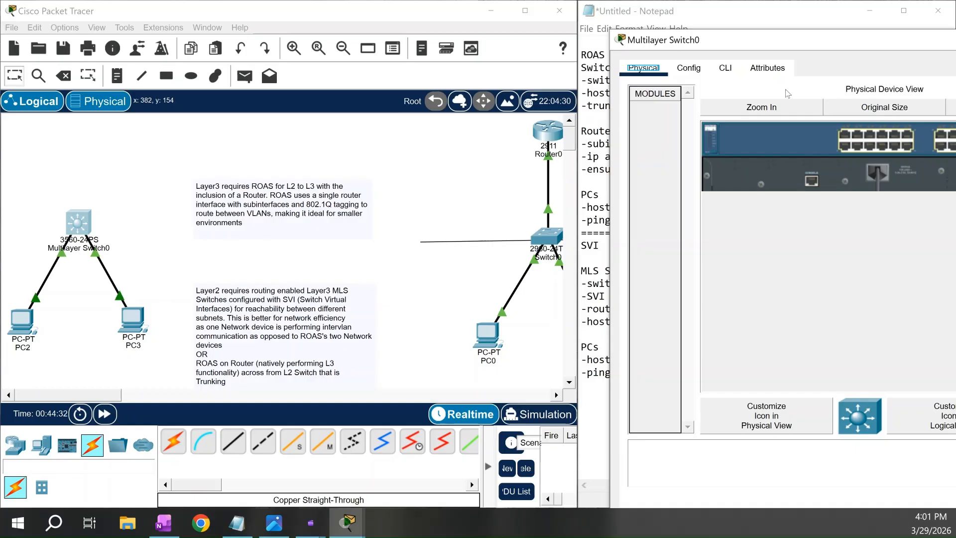
left_click_drag(809, 46, 382, 87)
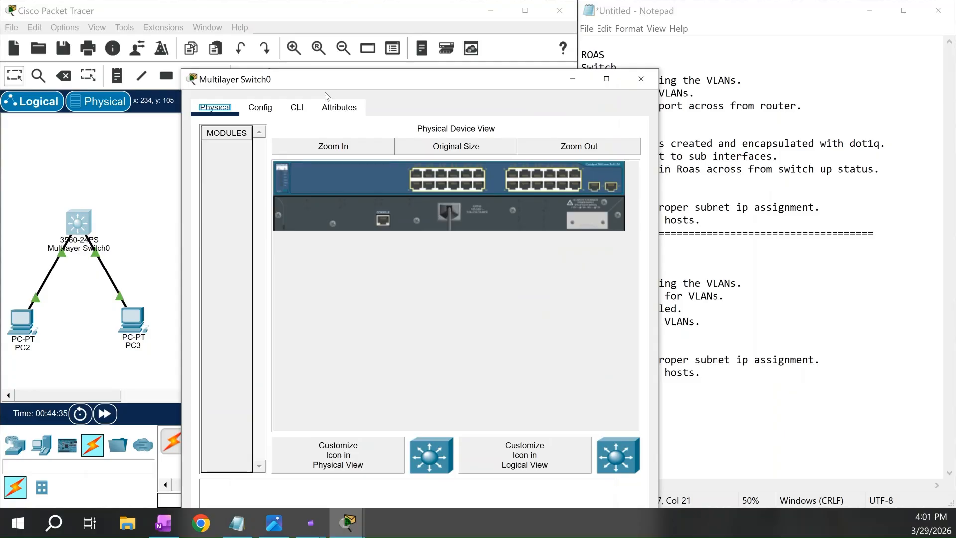
left_click(297, 107)
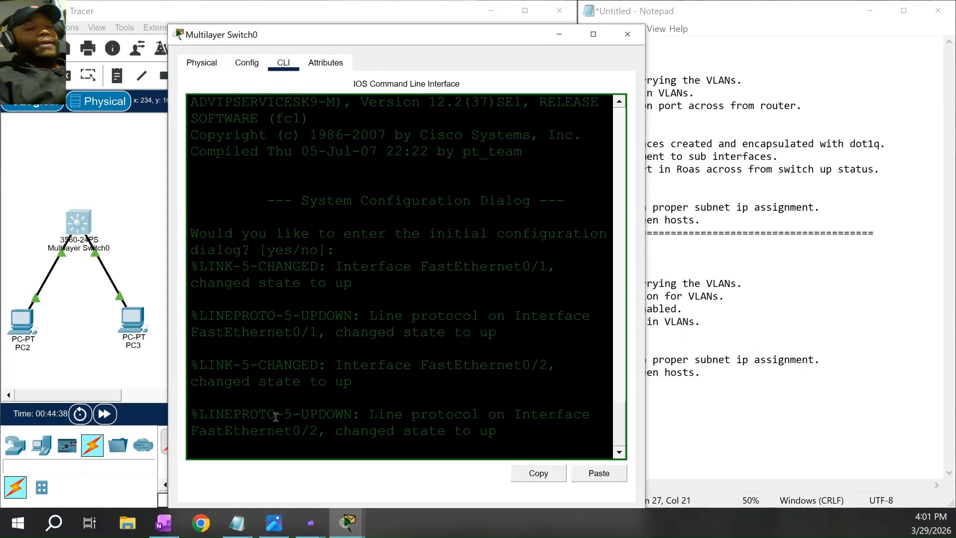
key("Return")
key("Return")
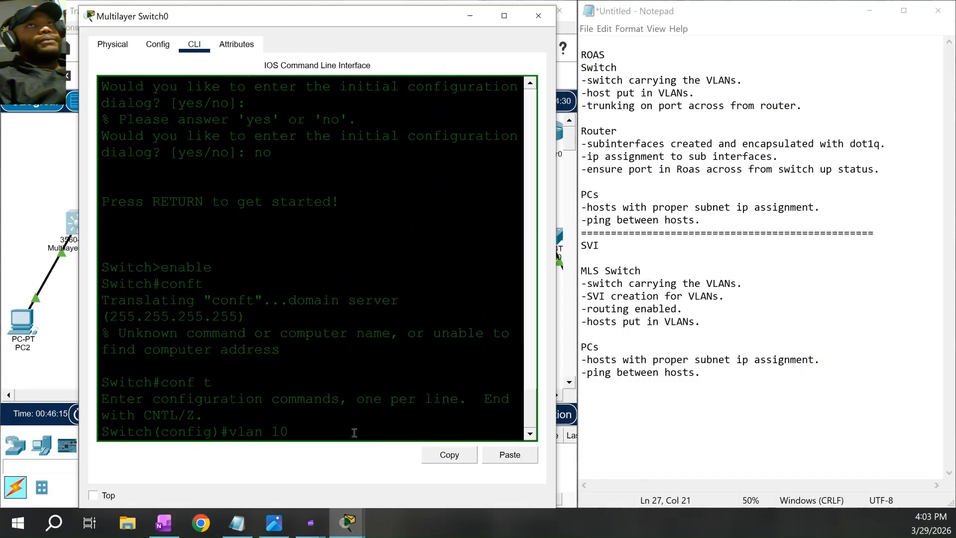
Create VLAN 10 on the multilayer switch and name it VLAN10
key("Return")
type("name VLAN")
key("BackSpace")
key("BackSpace")
key("BackSpace")
type("LAN10")
key("Return")
Create VLAN 30 on the multilayer switch and name it VLAN30
type("vlan 30")
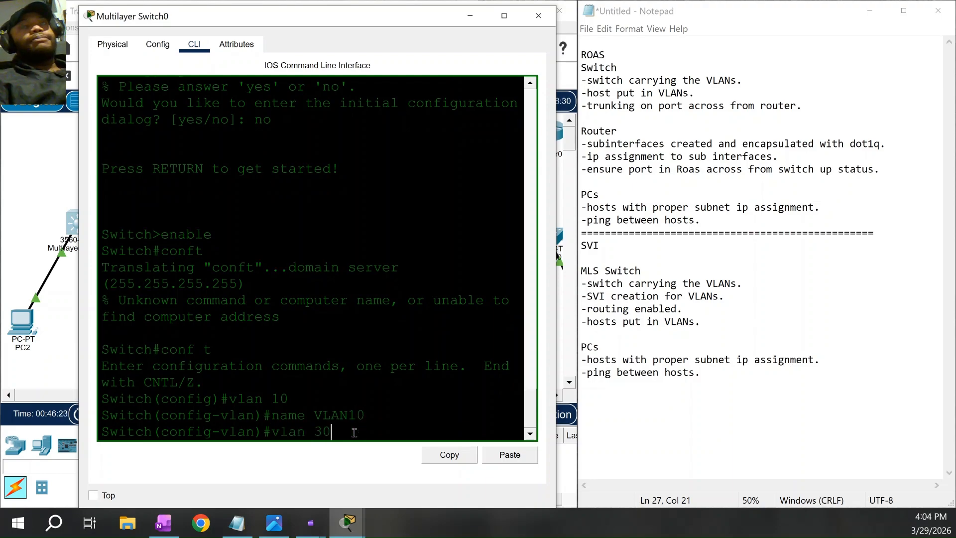
key("Return")
type("name VLAN30")
key("Return")
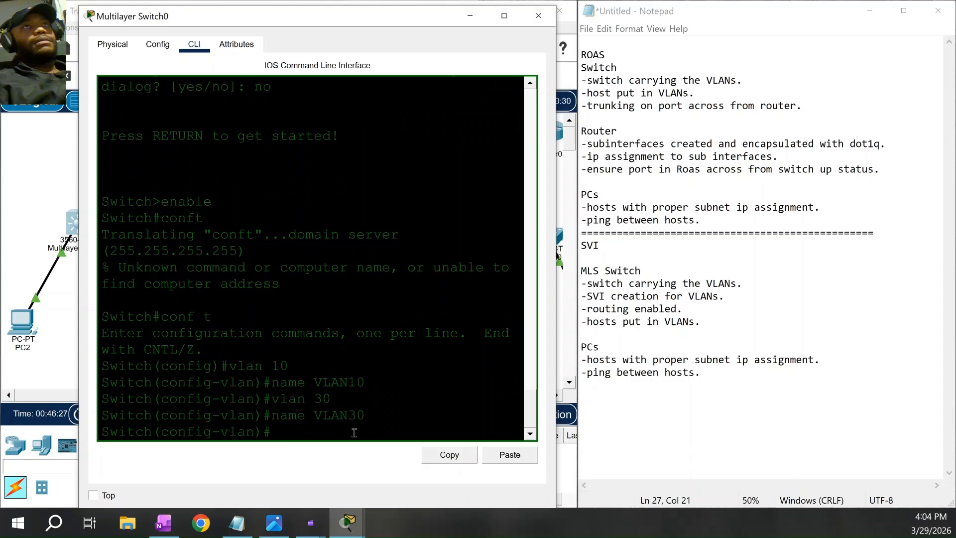
Display the brief VLAN summary on the multilayer switch to check VLANs 10 and 30
type("do sh")
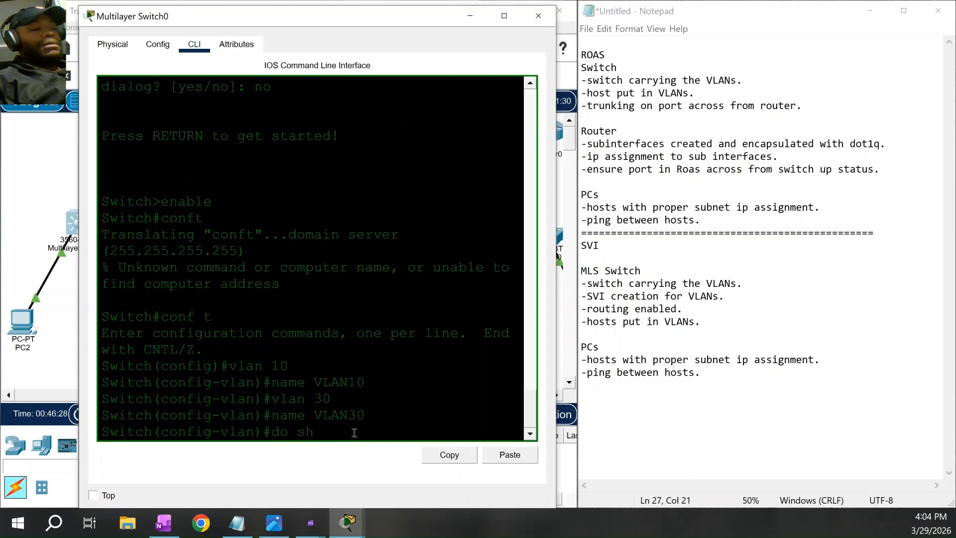
type(" vlan br")
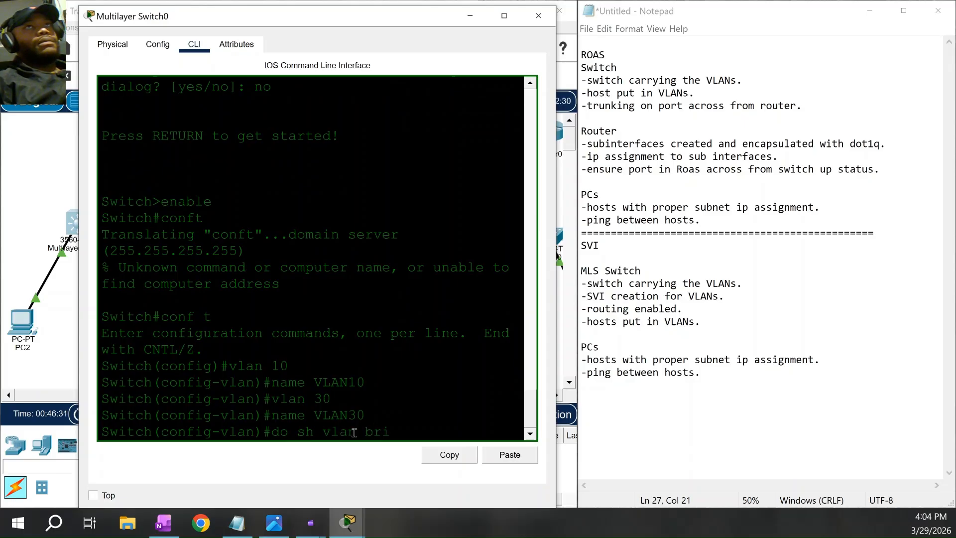
type("i")
key("Return")
key("Return")
key("Return")
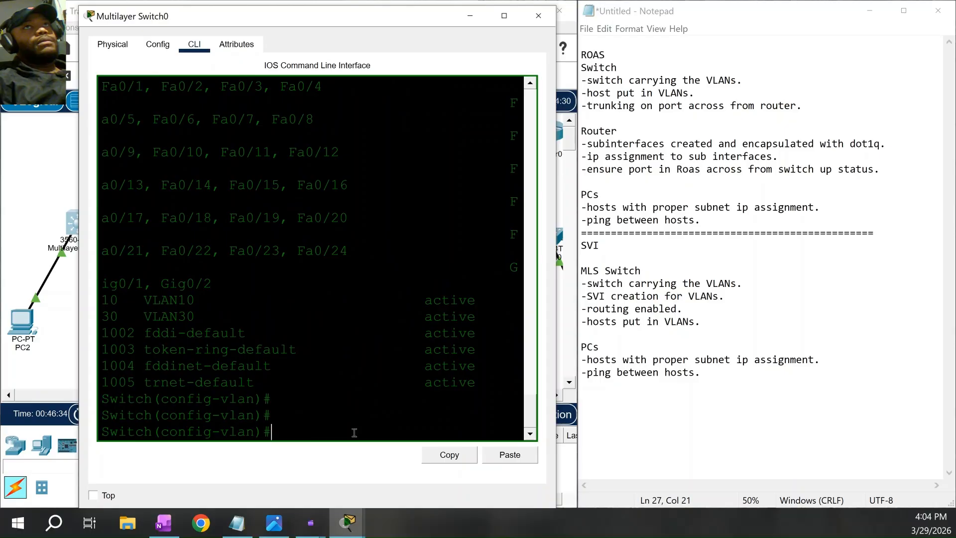
Try to list the interface command's options from VLAN configuration mode
type("interface")
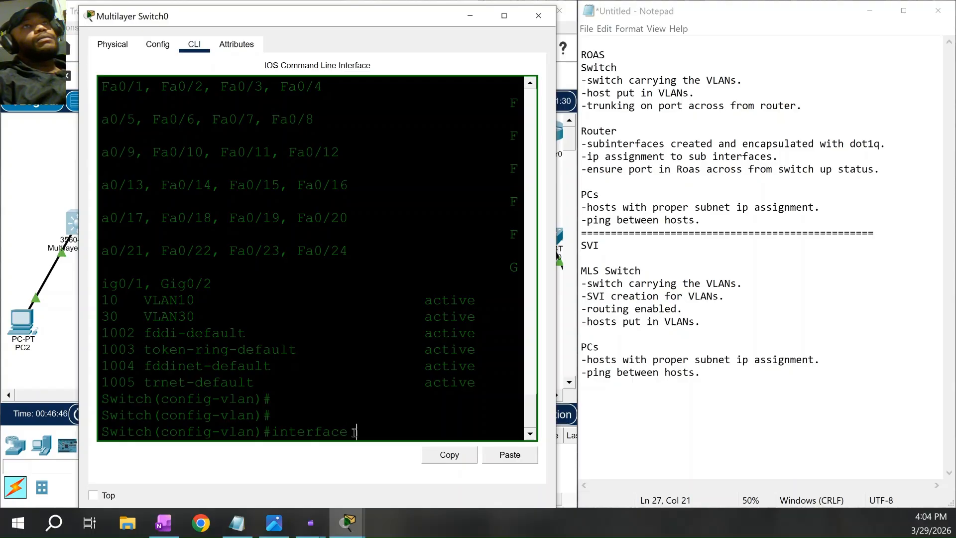
type("?")
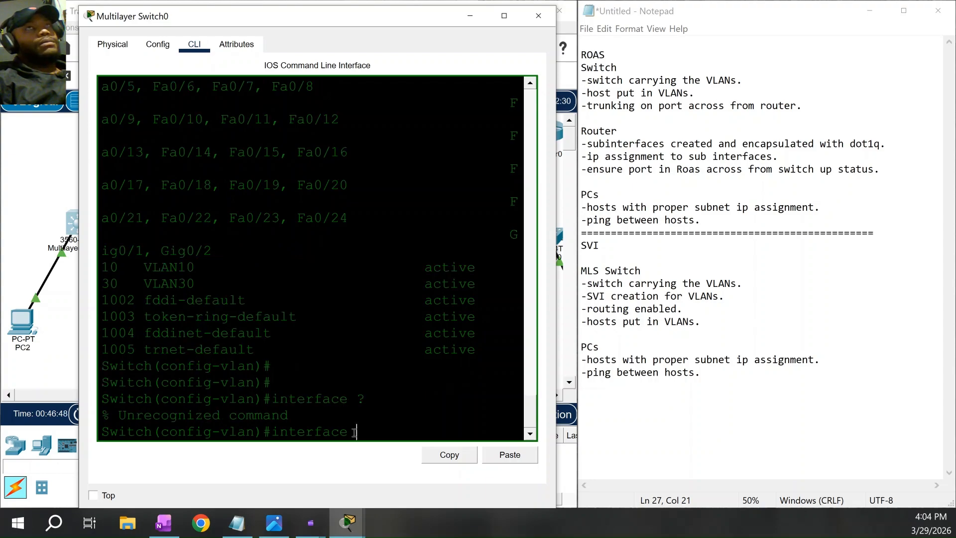
key("BackSpace")
key("BackSpace")
key("BackSpace")
key("BackSpace")
key("BackSpace")
key("BackSpace")
key("BackSpace")
key("BackSpace")
key("BackSpace")
key("BackSpace")
Exit VLAN configuration mode and return to global configuration mode
type("exki")
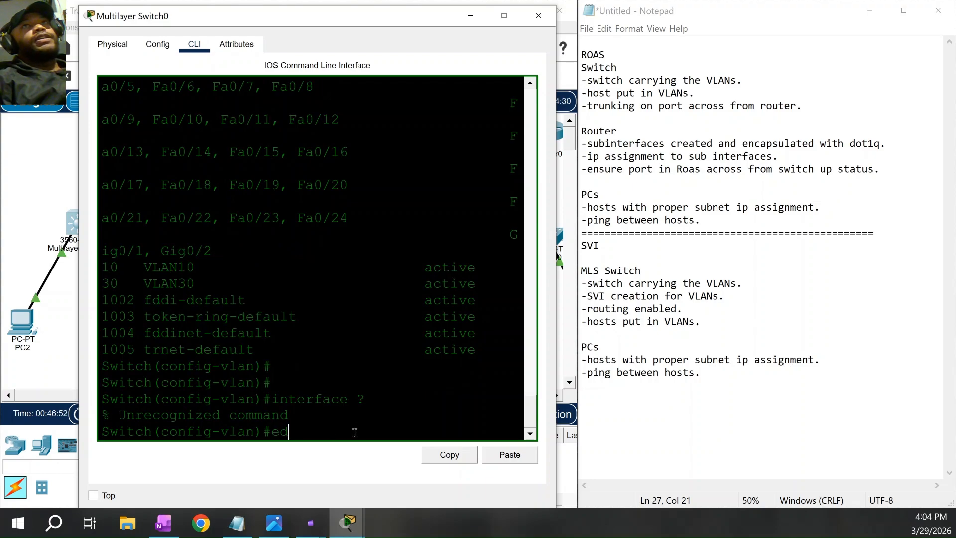
key("BackSpace")
key("BackSpace")
type("it")
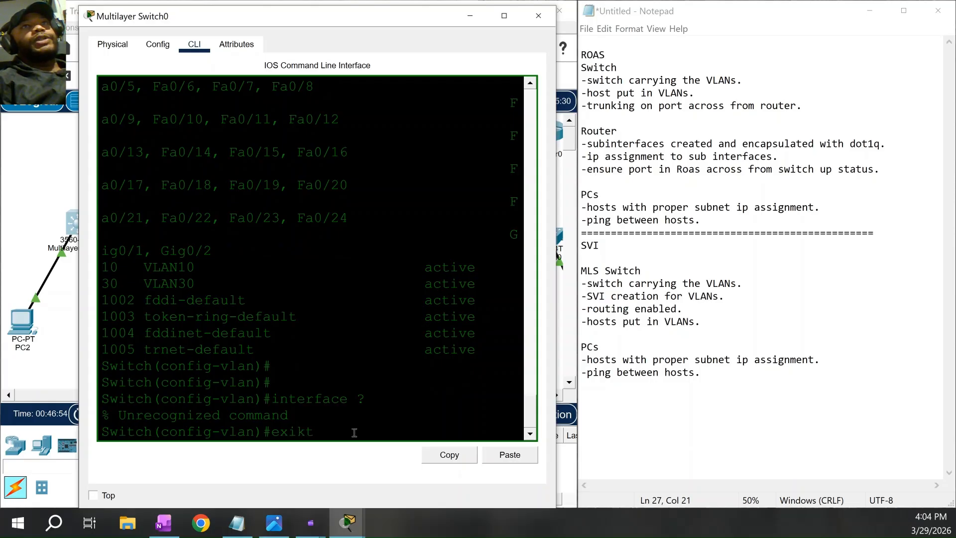
key("Return")
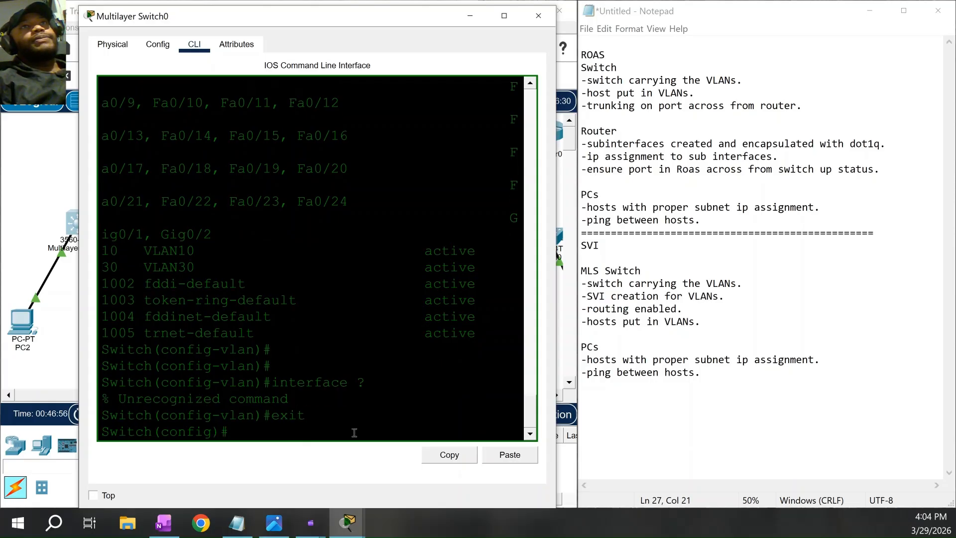
List the available interface types and create the switch virtual interface for VLAN 10
type("interface")
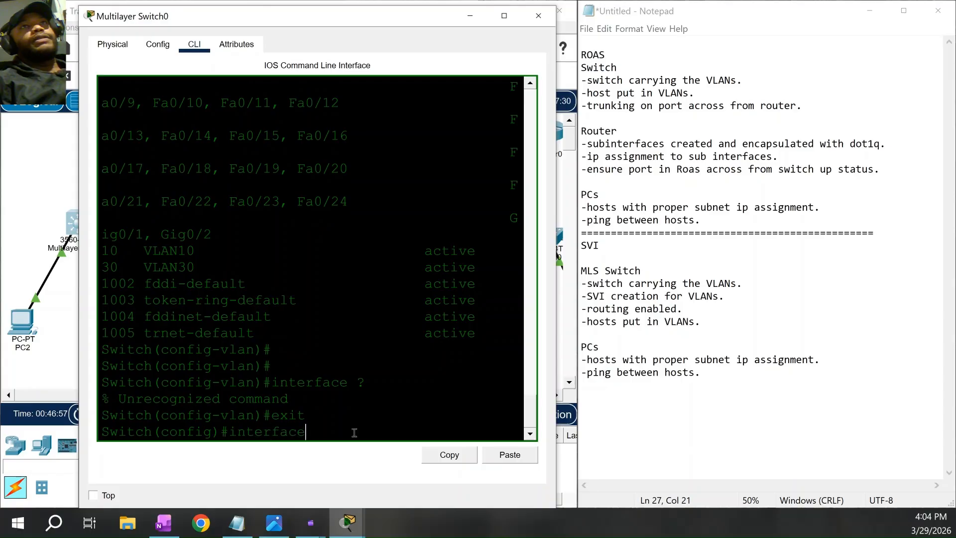
type(" ?")
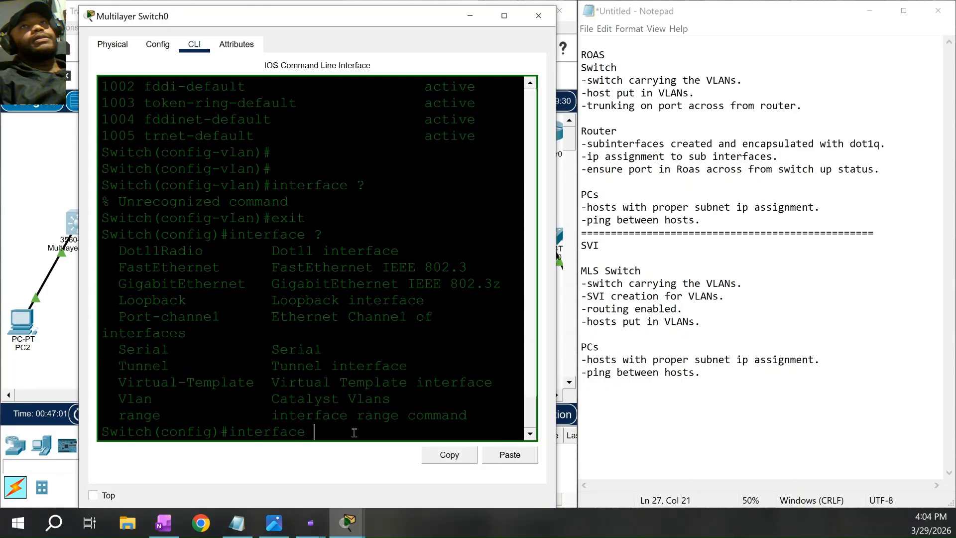
type("vlan 10")
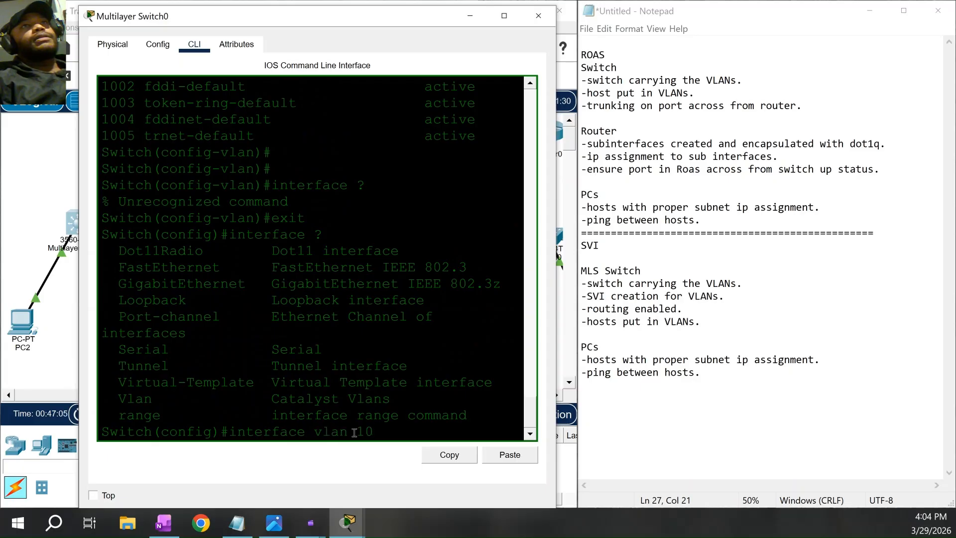
key("Return")
key("Return")
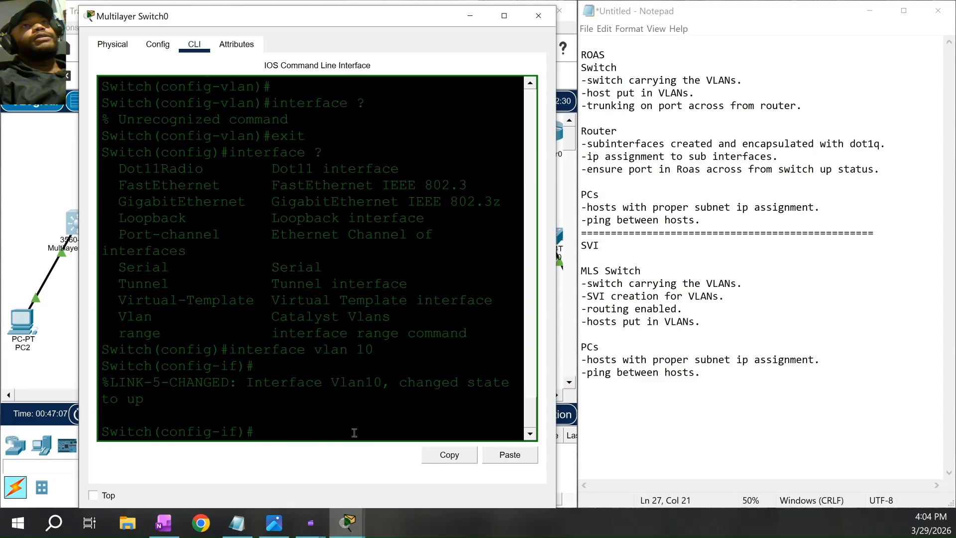
List the commands available in the VLAN 10 interface's configuration mode
type("ip addr")
key("BackSpace")
key("BackSpace")
key("BackSpace")
key("BackSpace")
key("BackSpace")
key("BackSpace")
key("BackSpace")
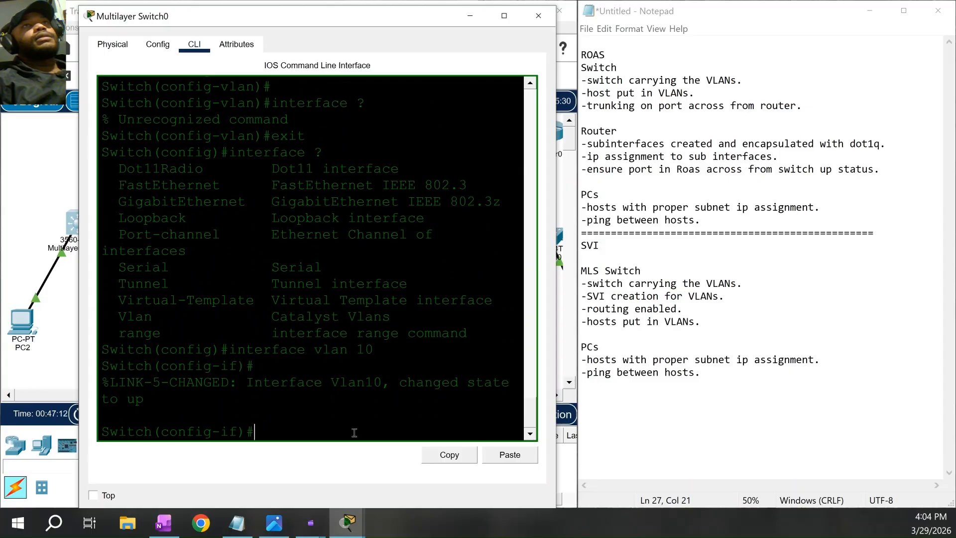
type("?")
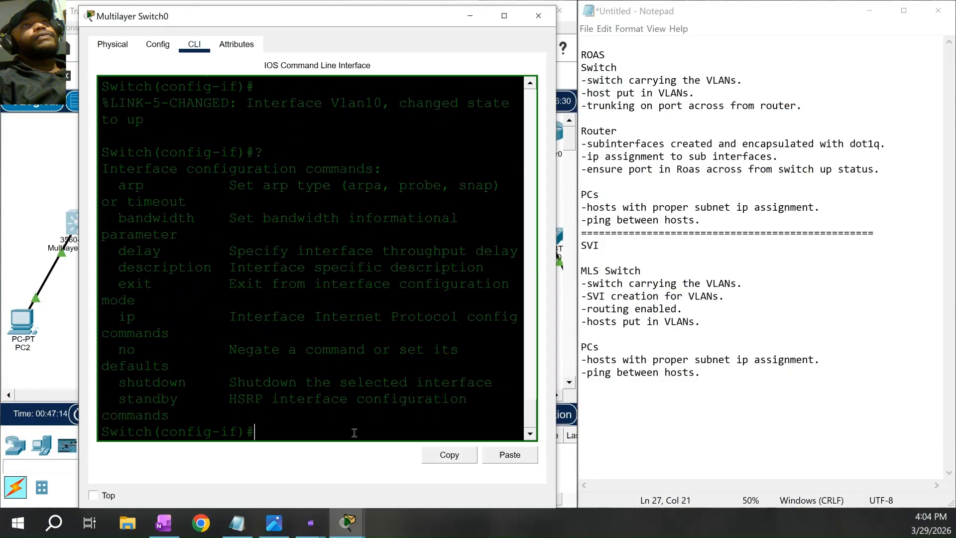
Assign IP address 10.0.0.1 with subnet mask 255.255.255.0 to the VLAN 10 interface
type("ip")
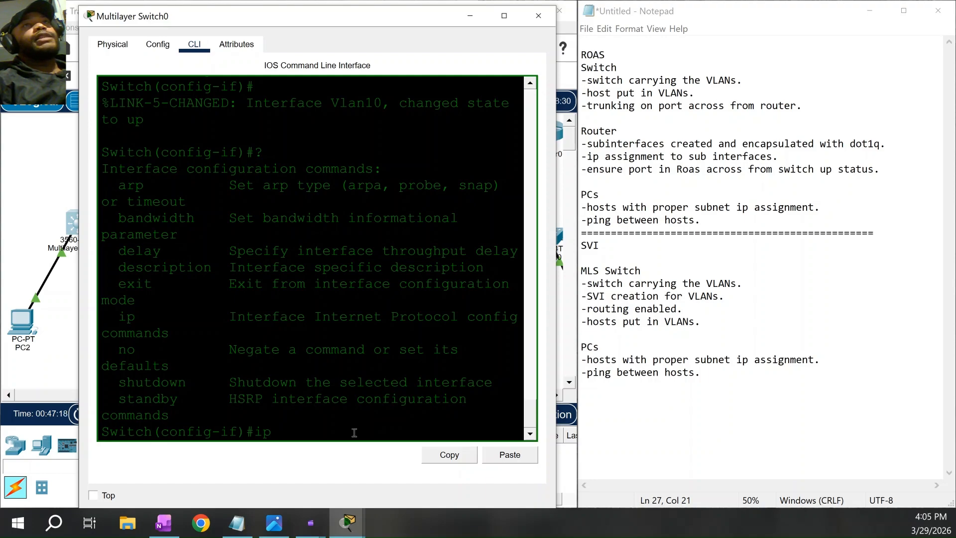
left_click_drag(306, 16, 393, 13)
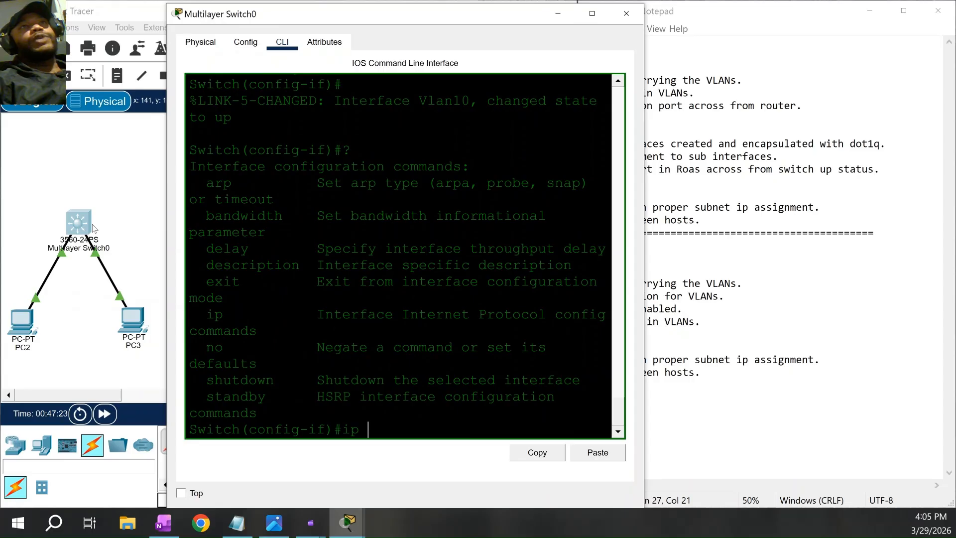
left_click_drag(242, 20, 722, 42)
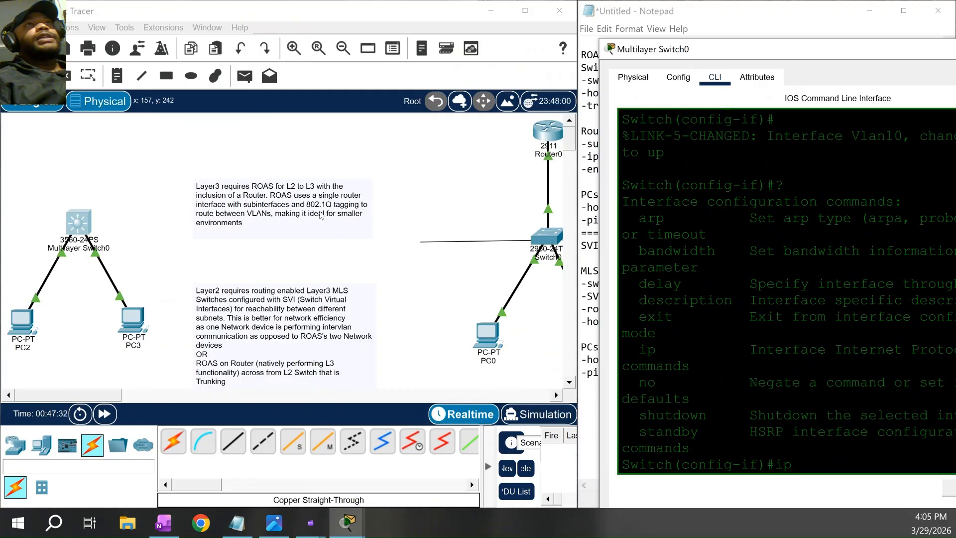
left_click_drag(800, 51, 322, 60)
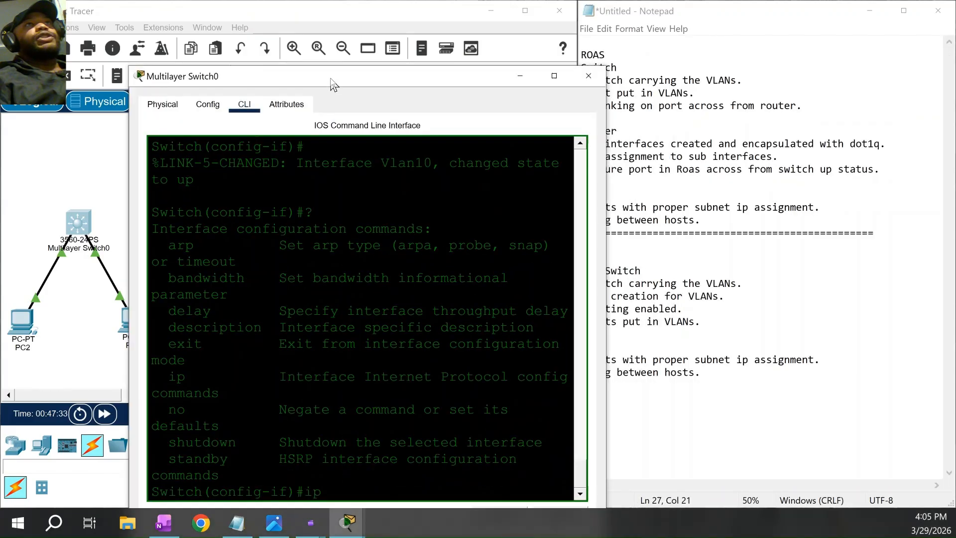
type("ad")
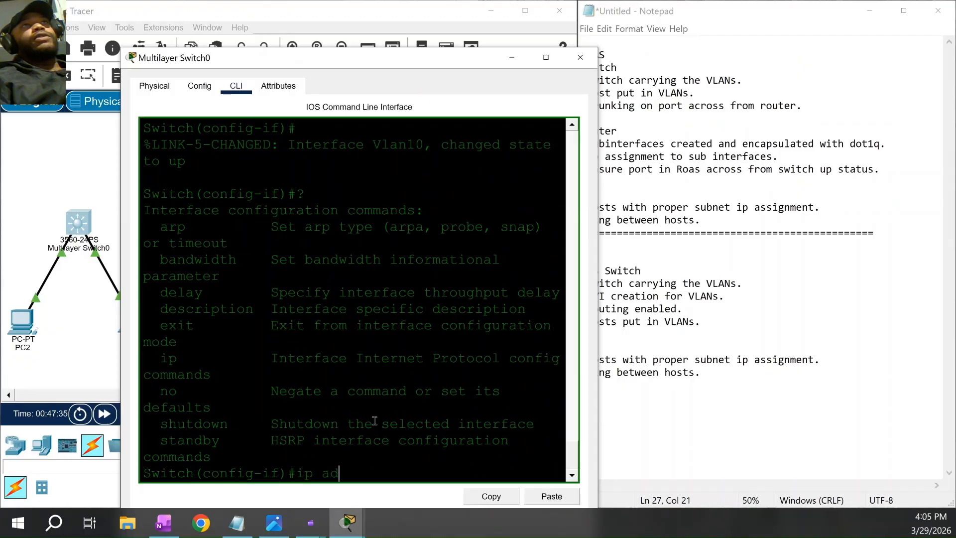
type("dr 10")
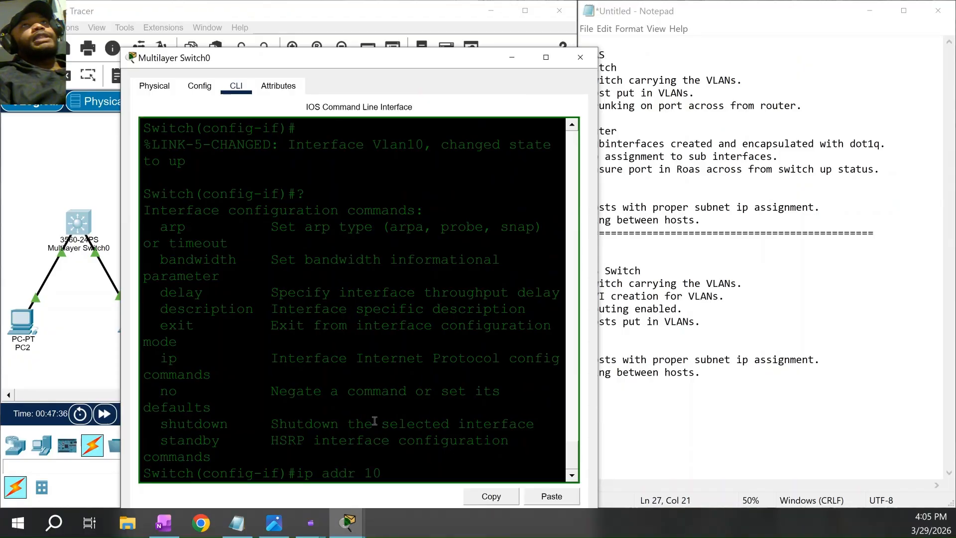
type(".0.0.1 ")
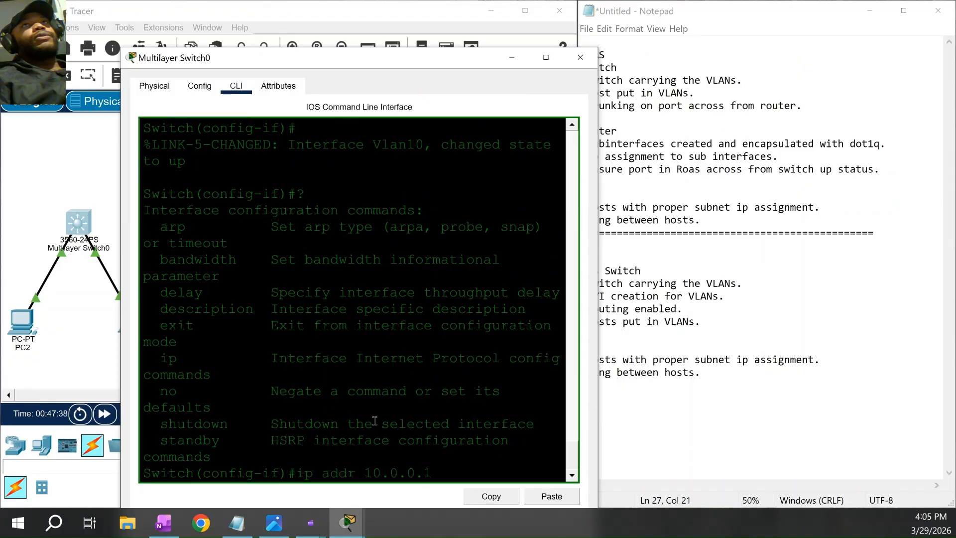
type("225")
key("BackSpace")
key("BackSpace")
key("BackSpace")
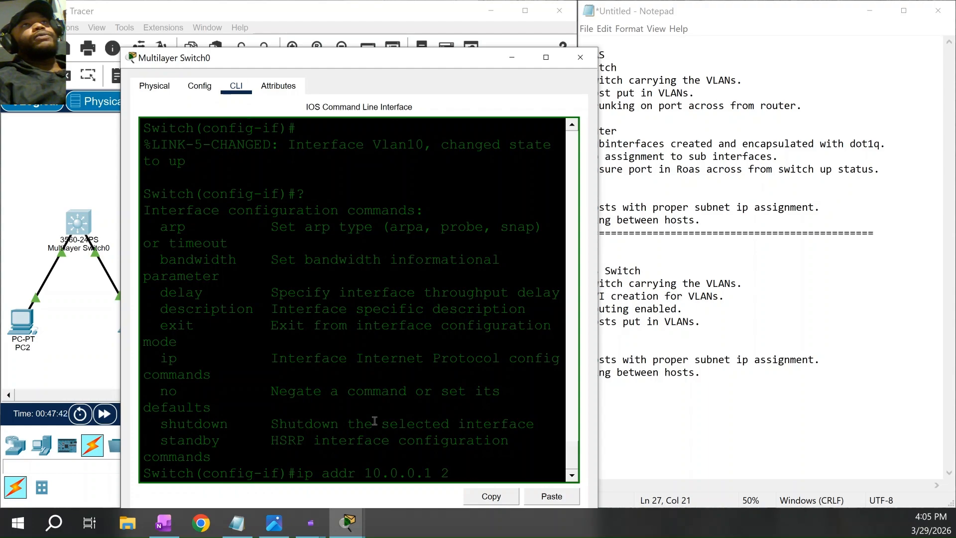
type("5")
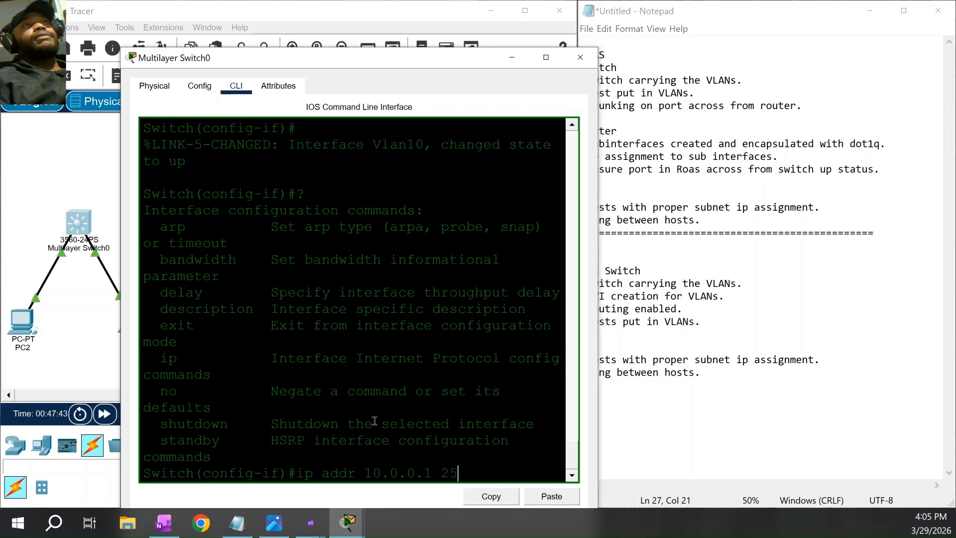
type("5.0255.255.0")
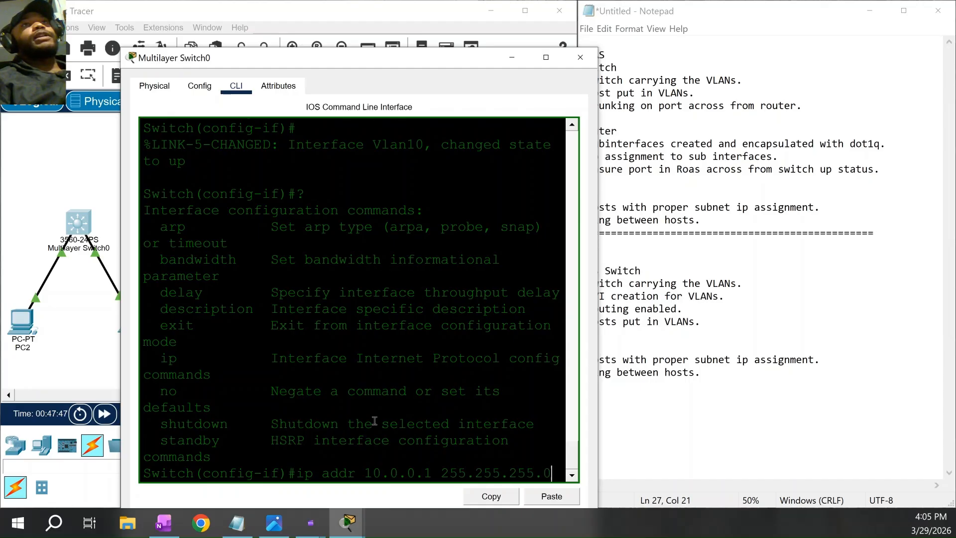
key("Return")
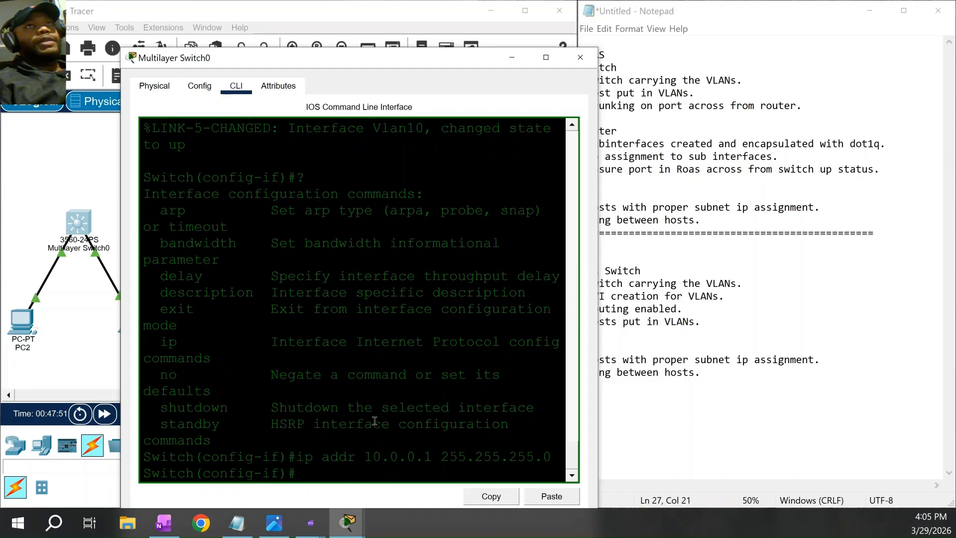
Create the VLAN 30 interface and assign it IP address 172.16.0.1 with subnet mask 255.255.255.0
type("interface")
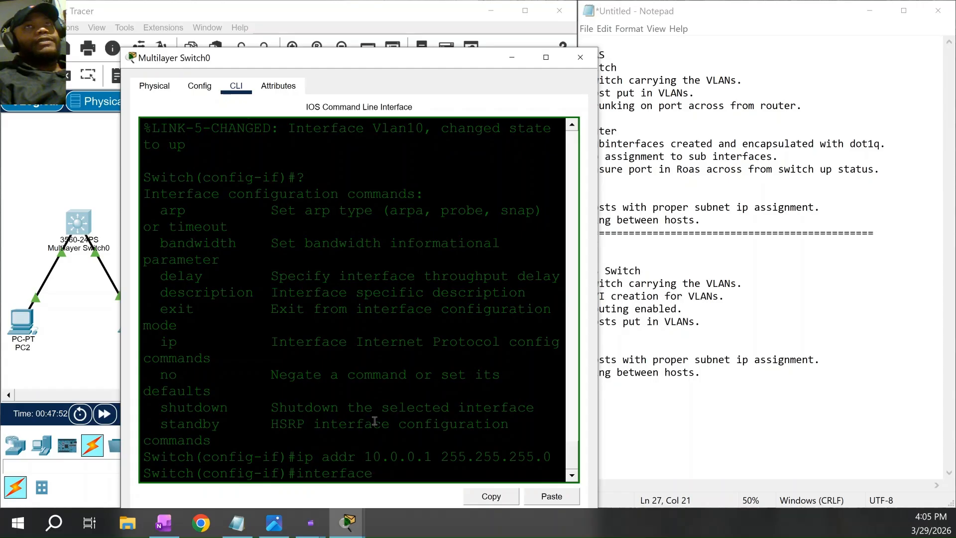
type(" vlan")
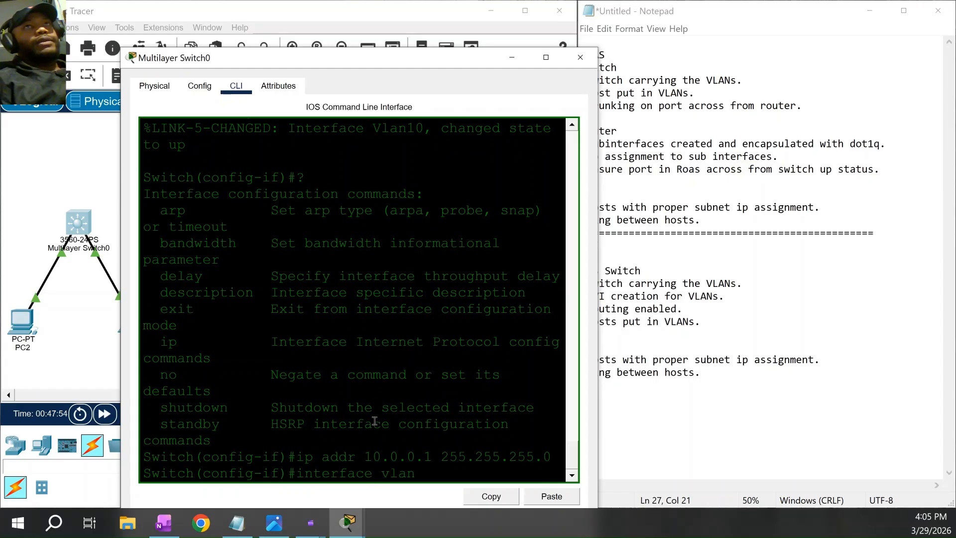
type(" 30")
key("Return")
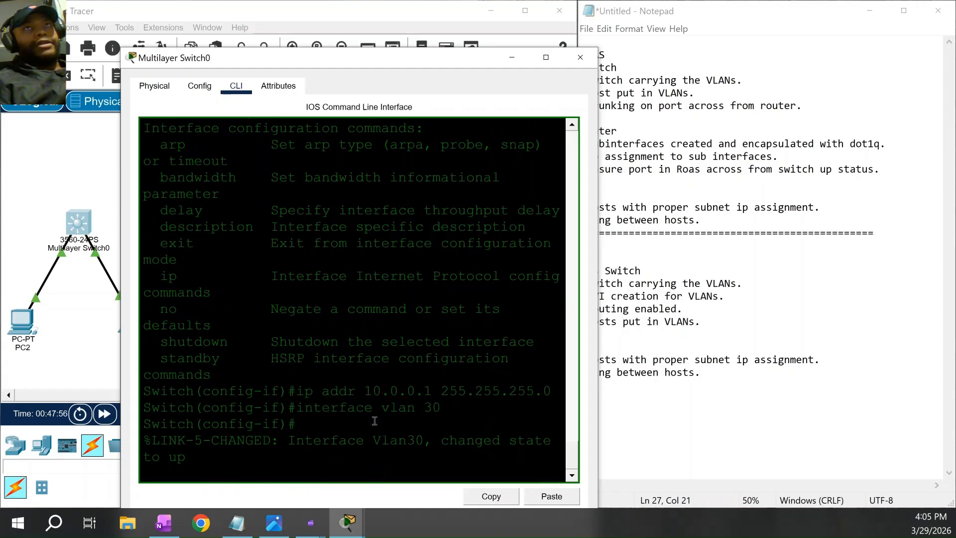
type("ip")
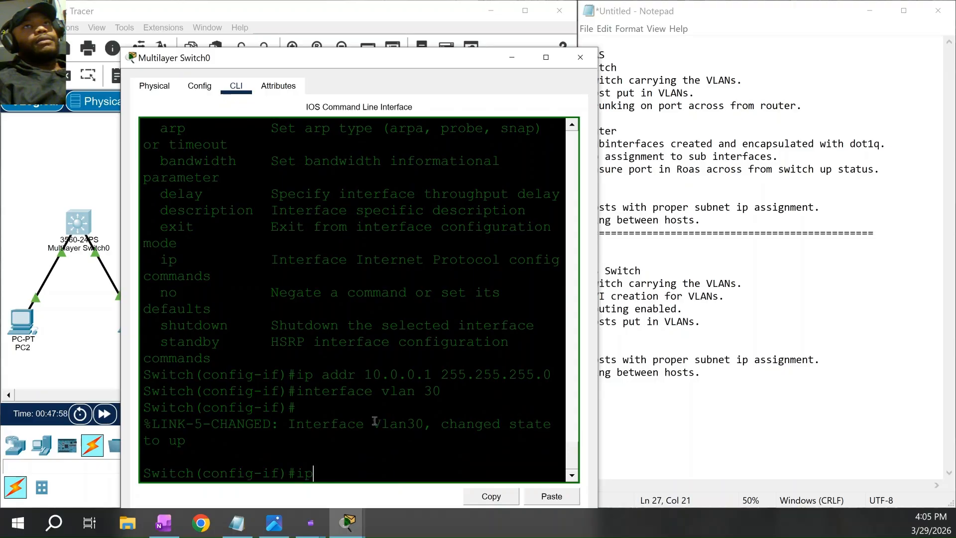
type(" addr 172.1")
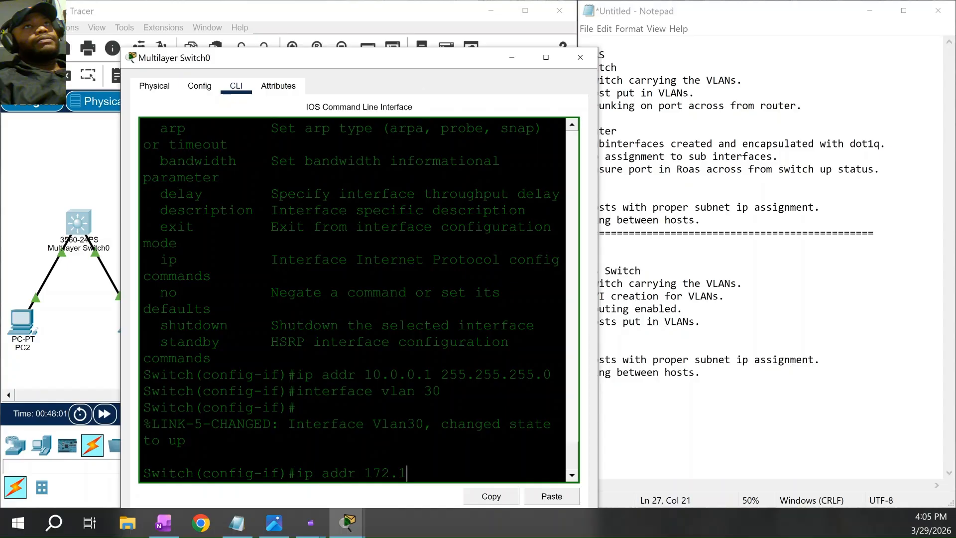
left_click_drag(420, 58, 525, 67)
type("6.0.1 255.")
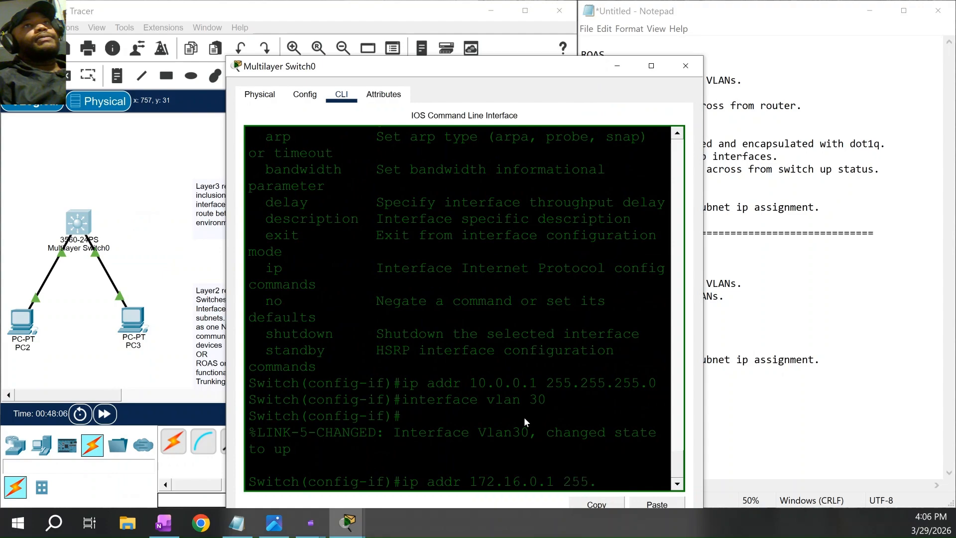
type("255.255.0")
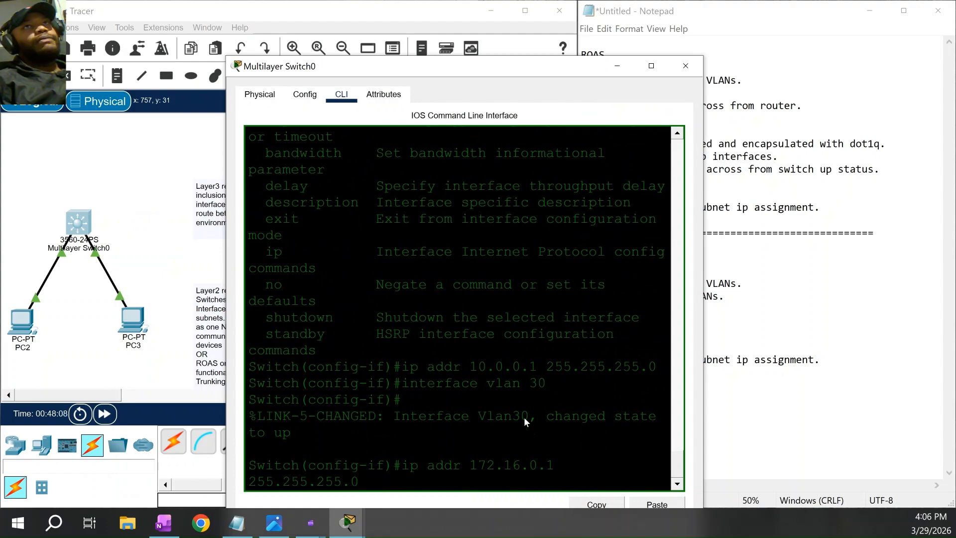
left_click(418, 462)
key("Return")
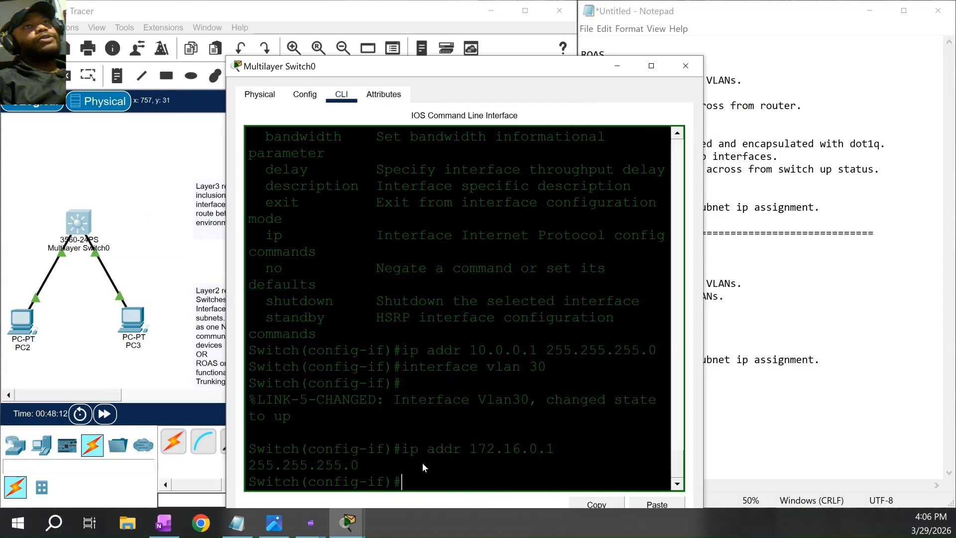
Leave the VLAN 30 interface configuration and enable IP routing on the multilayer switch
type("exi")
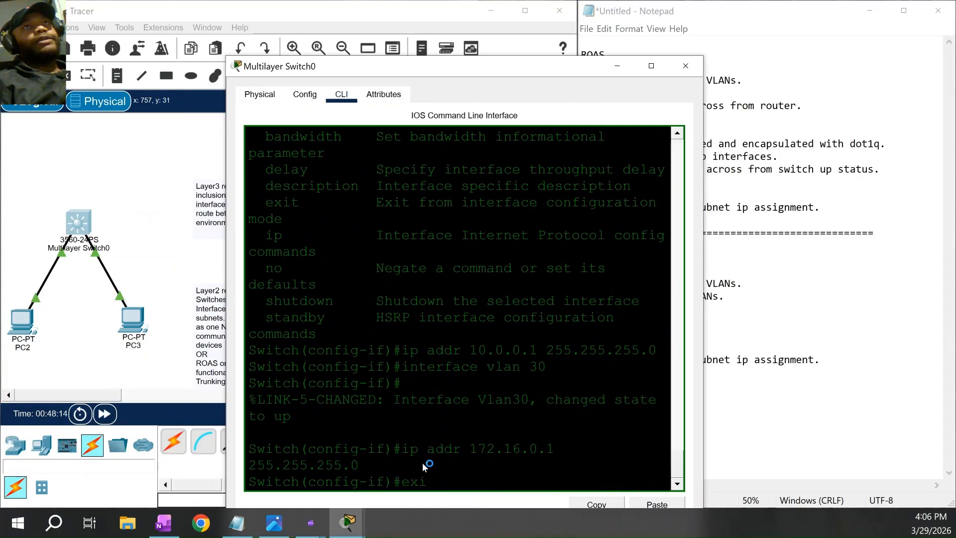
type("t")
key("Return")
type("ip routing")
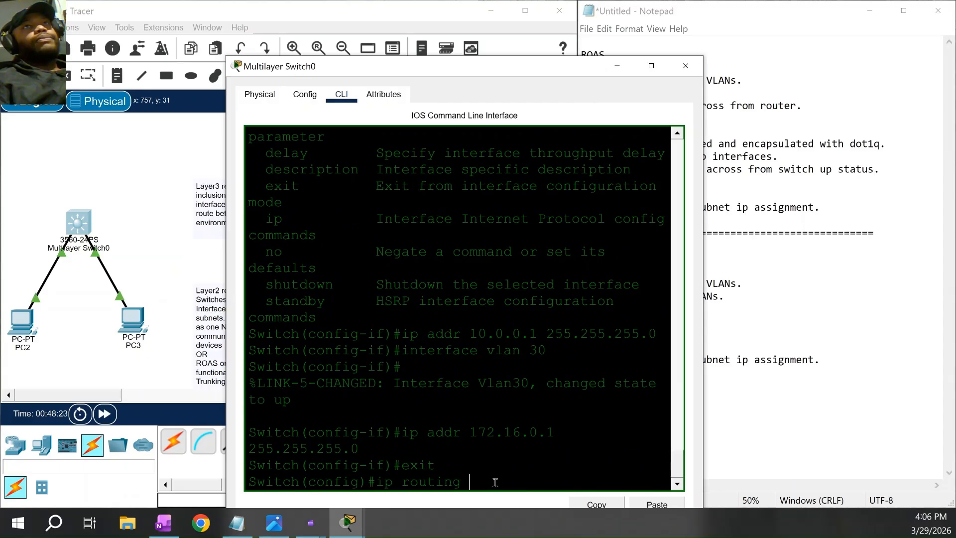
key("Return")
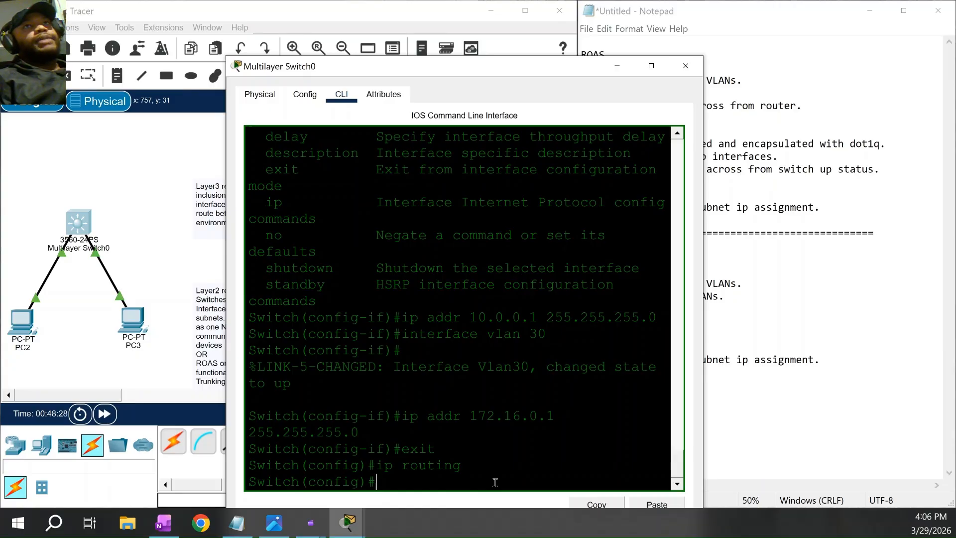
Display the status listing of all the multilayer switch's ports and review it from the first port
type("do sh ip int t")
key("BackSpace")
key("BackSpace")
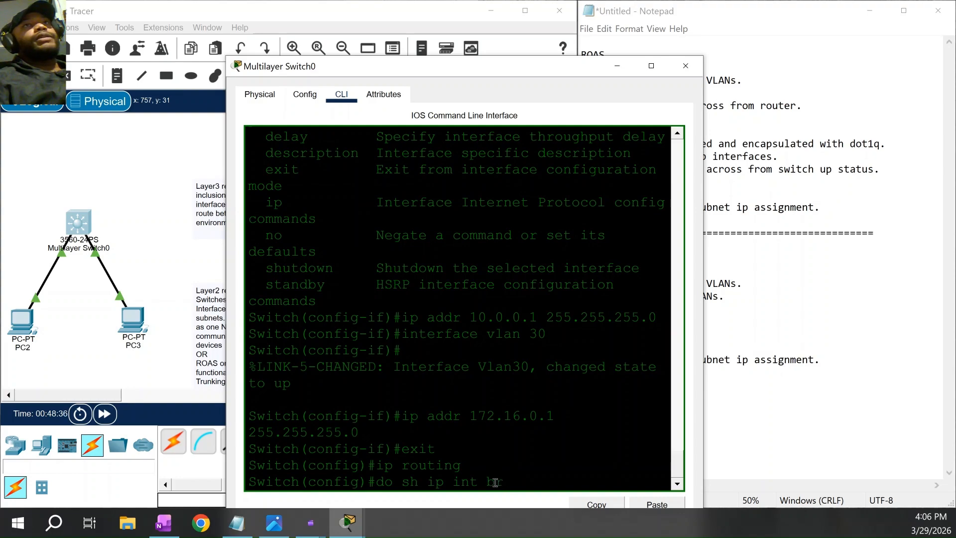
key("BackSpace")
key("BackSpace")
key("BackSpace")
key("BackSpace")
key("BackSpace")
key("BackSpace")
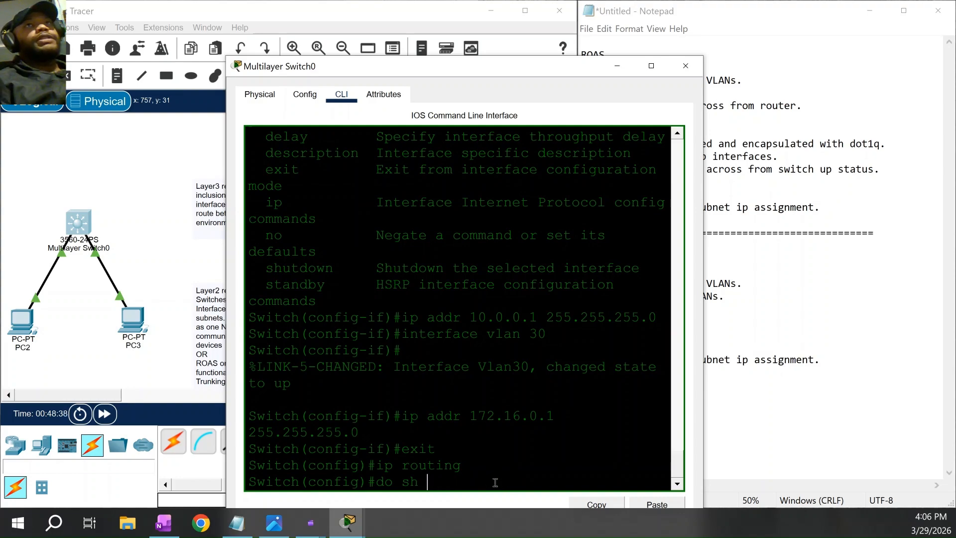
type("in ip")
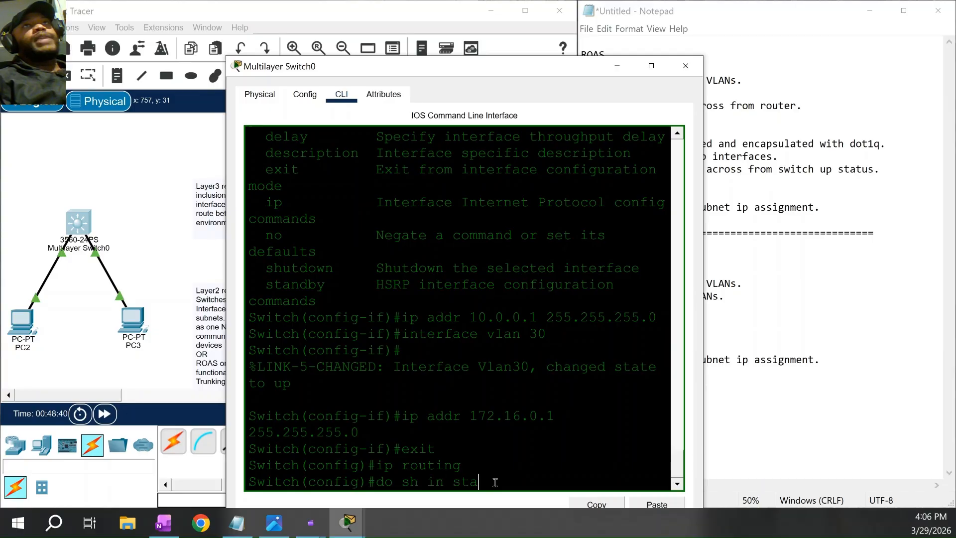
key("BackSpace")
key("BackSpace")
key("BackSpace")
type("t stat")
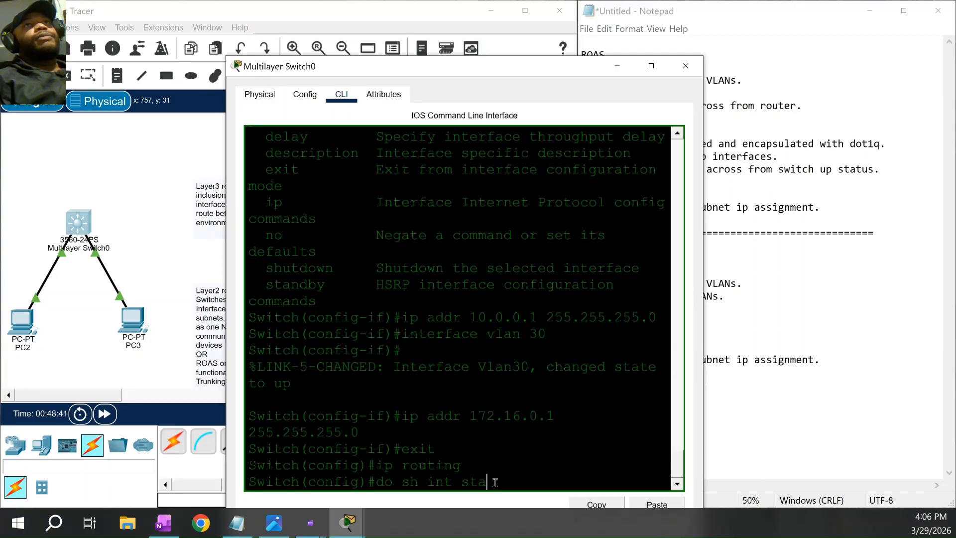
key("Return")
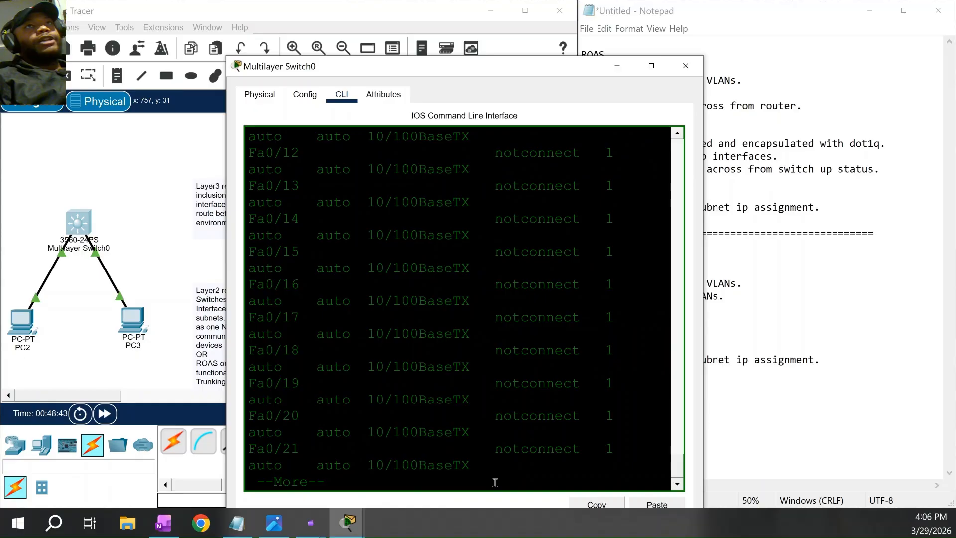
key("Return")
key("Return")
key("Return")
key("Return")
key("Return")
key("Return")
key("Return")
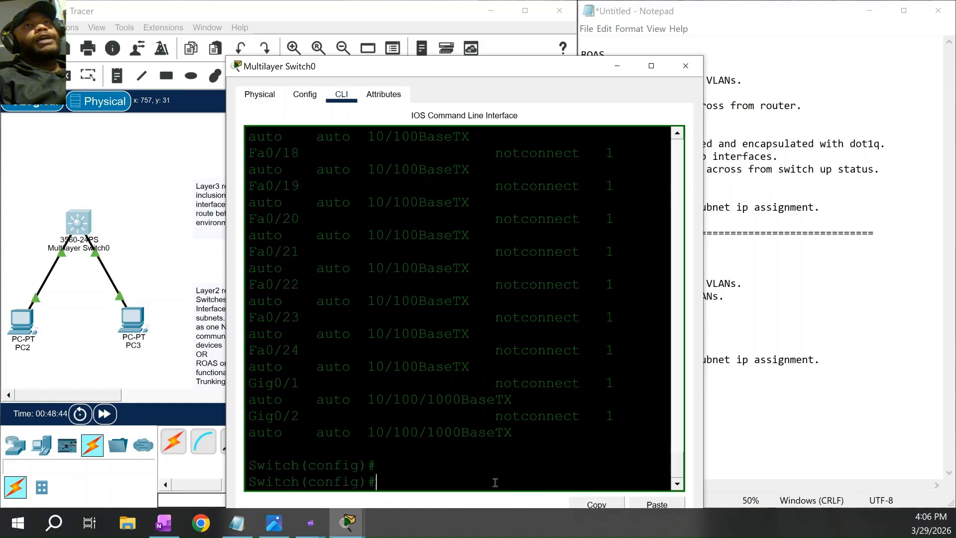
scroll(495, 482, "up", 15)
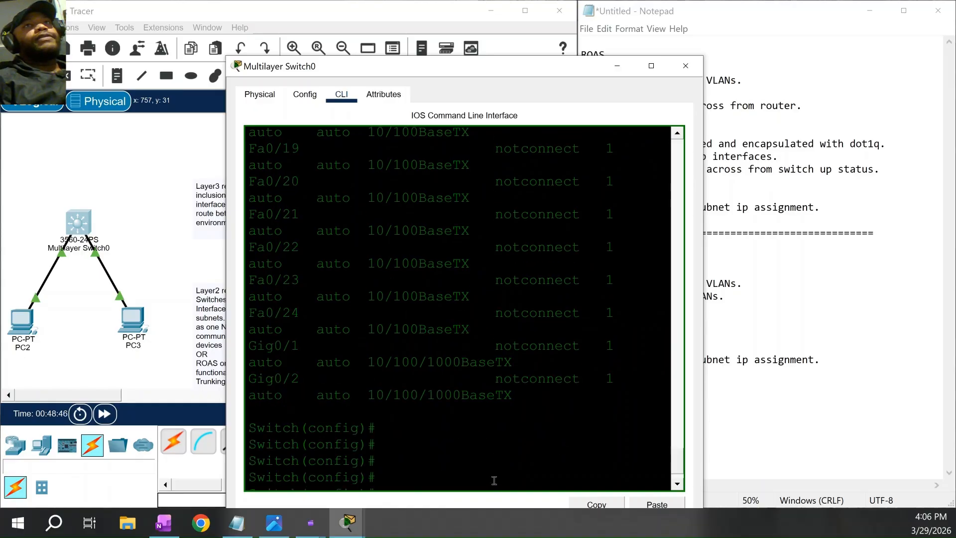
scroll(439, 330, "up", 2)
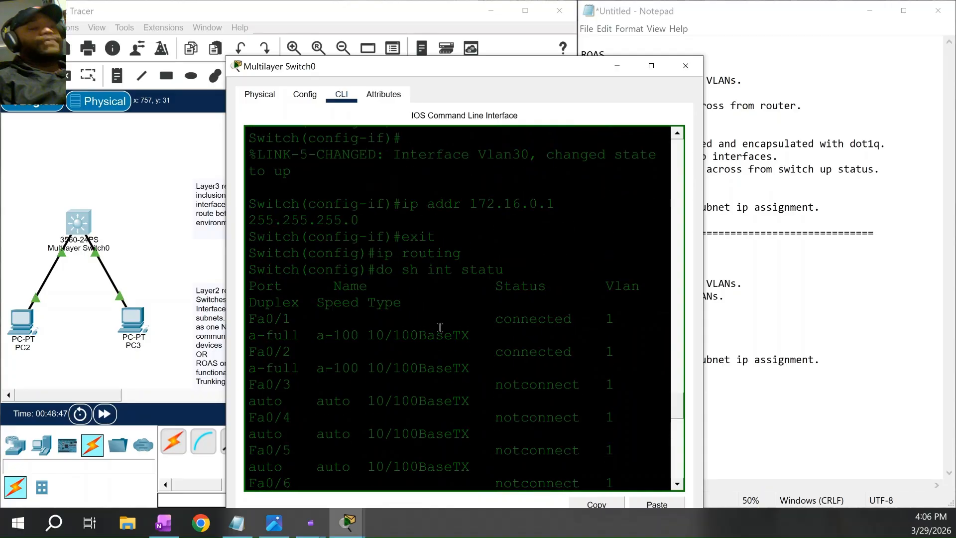
scroll(440, 327, "down", 15)
Display the brief IP interface summary in full to check the VLAN 10 and VLAN 30 interface addresses
type("ip")
key("BackSpace")
key("BackSpace")
type("do sh ")
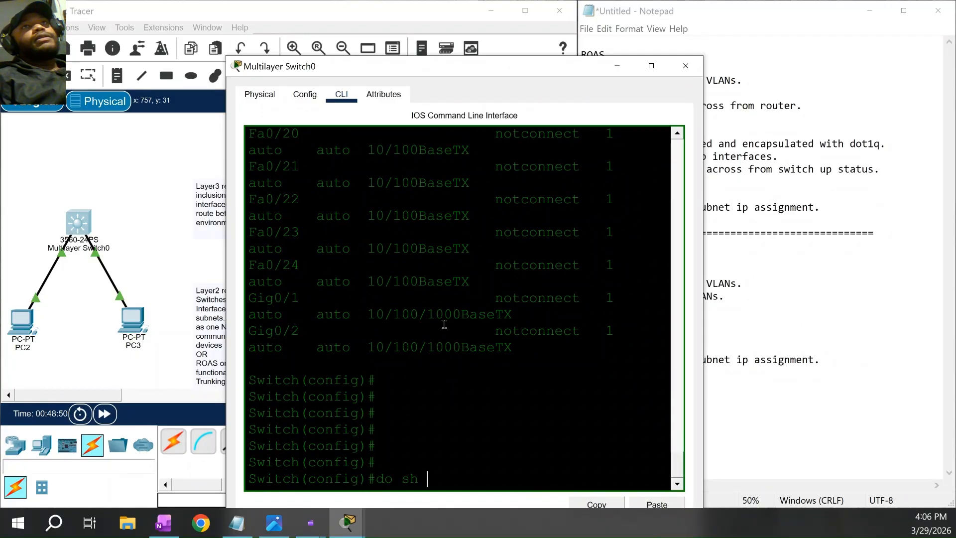
type("ip inbt")
key("BackSpace")
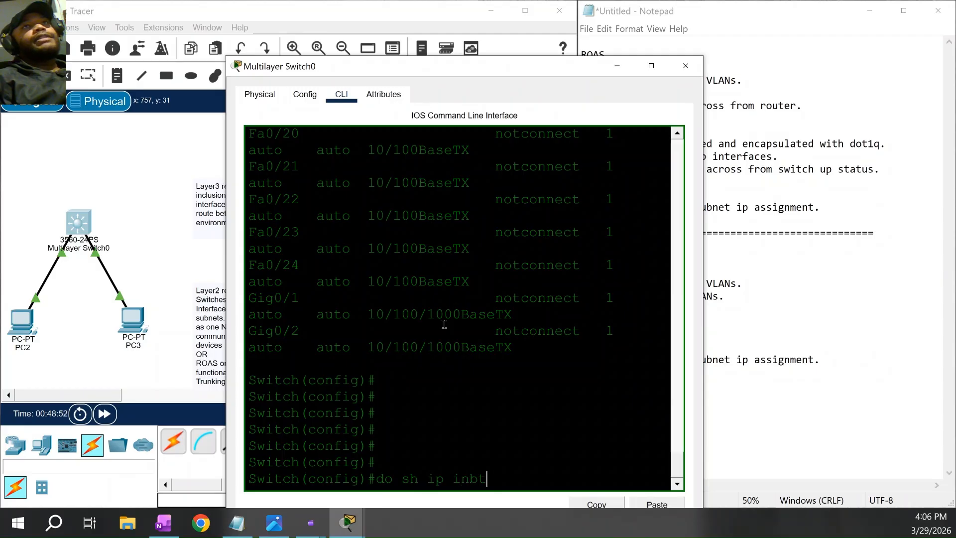
key("BackSpace")
key("BackSpace")
type("t bri")
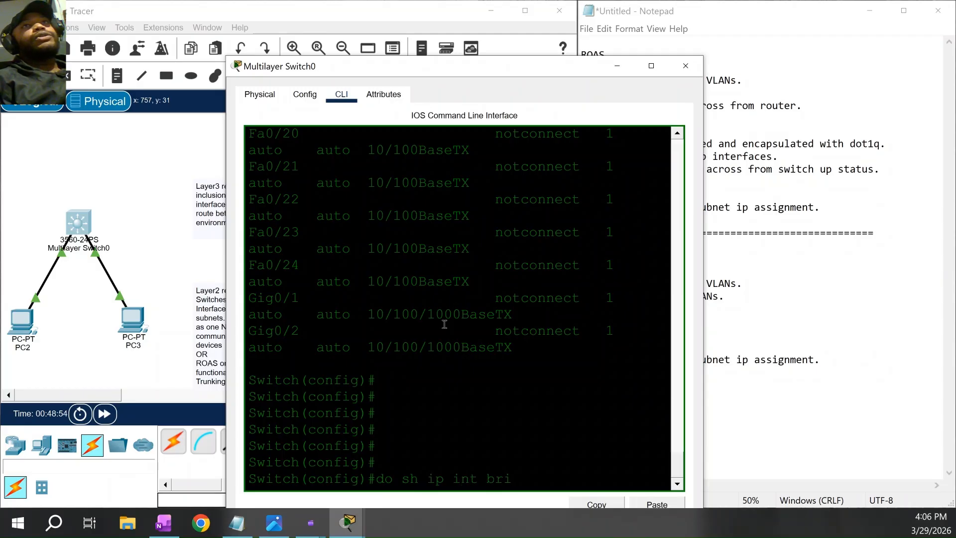
key("Return")
key("Return")
key("Return")
key("Return")
key("Return")
key("Return")
key("Return")
key("Return")
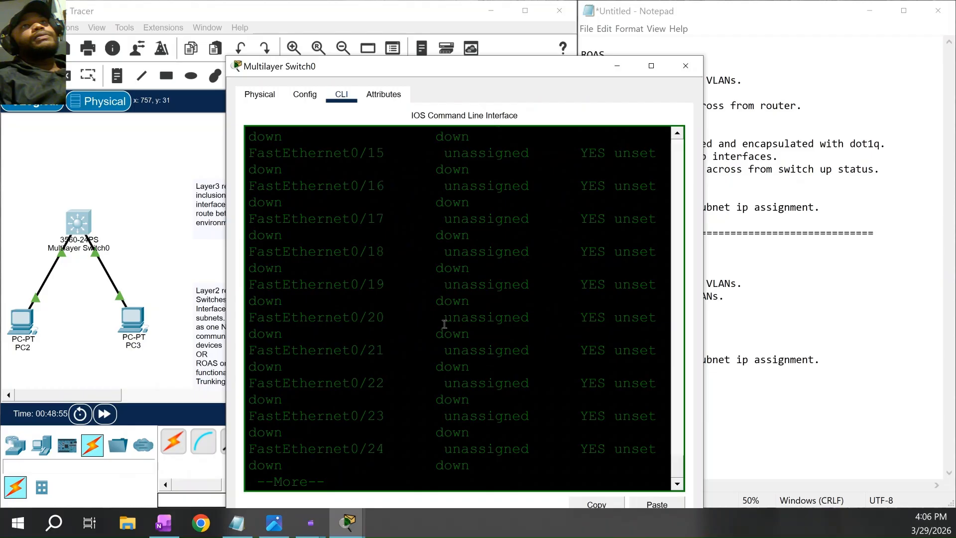
key("Return")
key("Return")
key("Return")
key("Return")
key("Return")
key("Return")
key("Return")
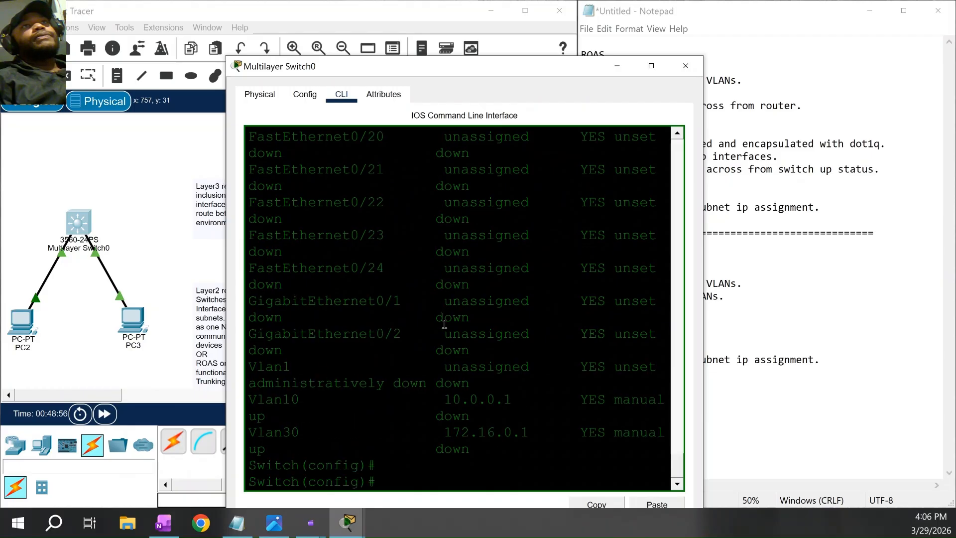
Display the switch's running configuration and page through it to examine the interface settings
type("do sh run")
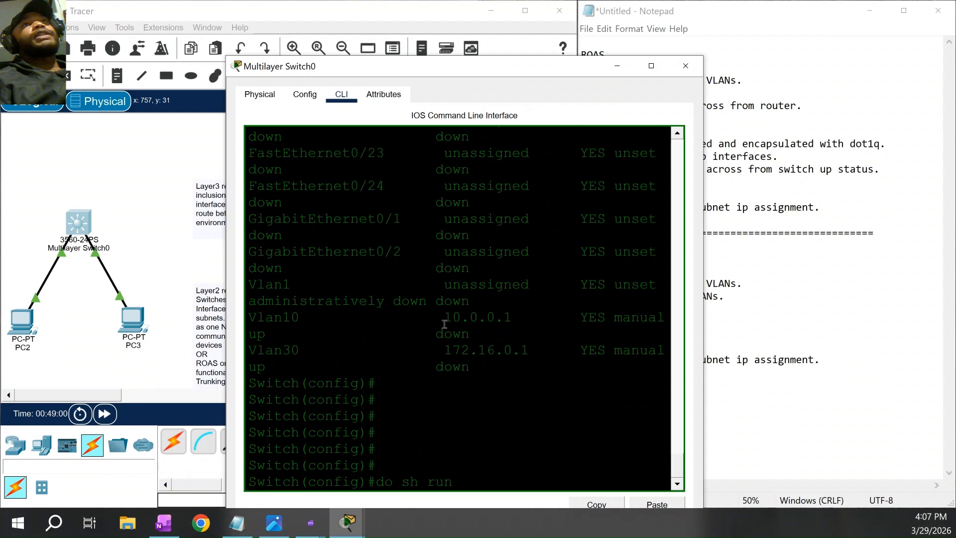
key("Return")
key("Return")
key("Return")
key("Return")
key("Return")
key("Return")
key("Return")
key("Return")
key("Return")
key("Return")
key("Return")
key("Return")
key("Return")
key("Return")
key("Return")
key("Return")
key("Return")
key("Return")
key("Return")
key("Return")
key("Return")
key("Return")
key("Return")
key("Return")
key("Return")
key("Return")
key("Return")
key("Return")
key("Return")
key("Return")
key("Return")
key("Return")
key("Return")
key("Return")
key("Return")
key("Return")
key("Return")
key("Return")
key("Return")
key("Return")
key("Return")
key("Return")
key("Return")
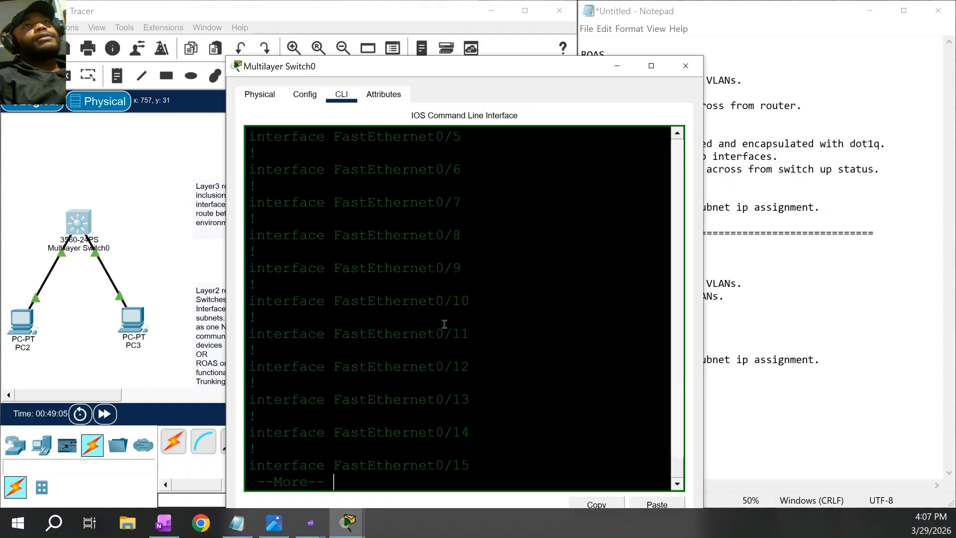
key("Return")
key("Return")
key("Return")
key("Return")
key("Return")
key("Return")
key("Return")
key("Return")
key("Return")
key("Return")
key("Return")
key("Return")
key("Return")
key("Return")
key("Return")
key("Return")
key("Return")
key("Return")
key("Return")
key("Return")
key("Return")
key("Return")
key("Return")
key("Return")
key("Return")
key("Return")
key("Return")
key("Return")
key("Return")
key("Return")
key("Return")
key("Return")
key("Return")
key("Return")
key("Return")
key("Return")
key("Return")
key("Return")
key("Return")
key("Return")
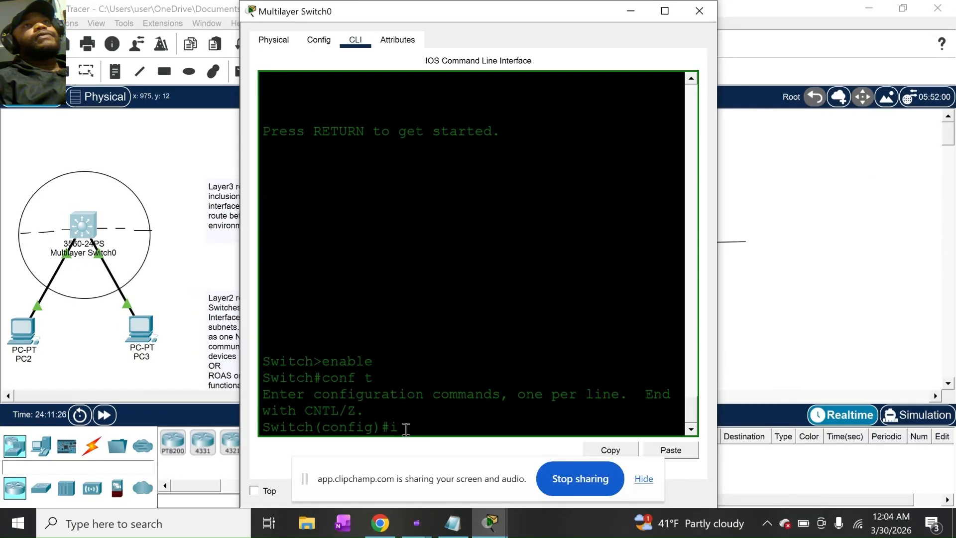
Reattach the PC2 cable to port FastEthernet0/1 on the multilayer switch
type("nt f0/")
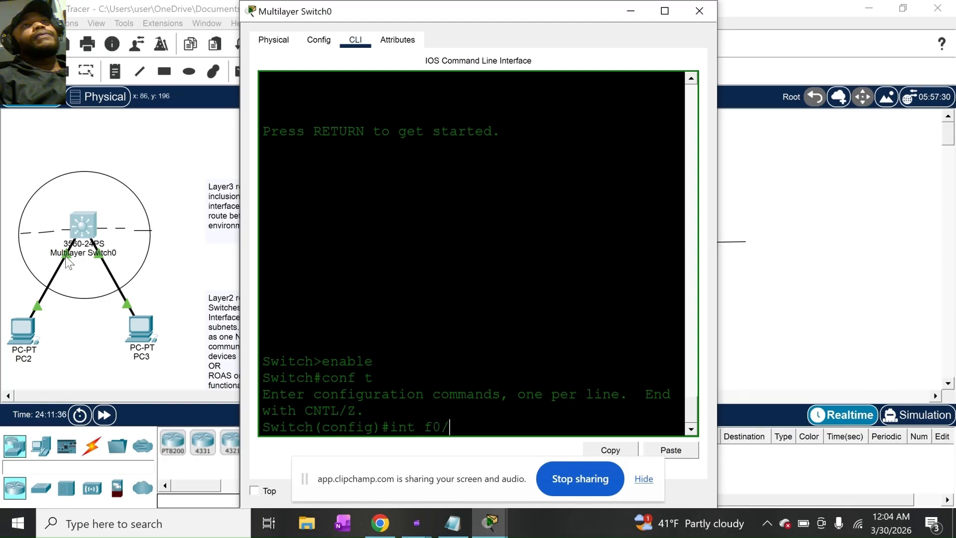
left_click(68, 263)
left_click(80, 227)
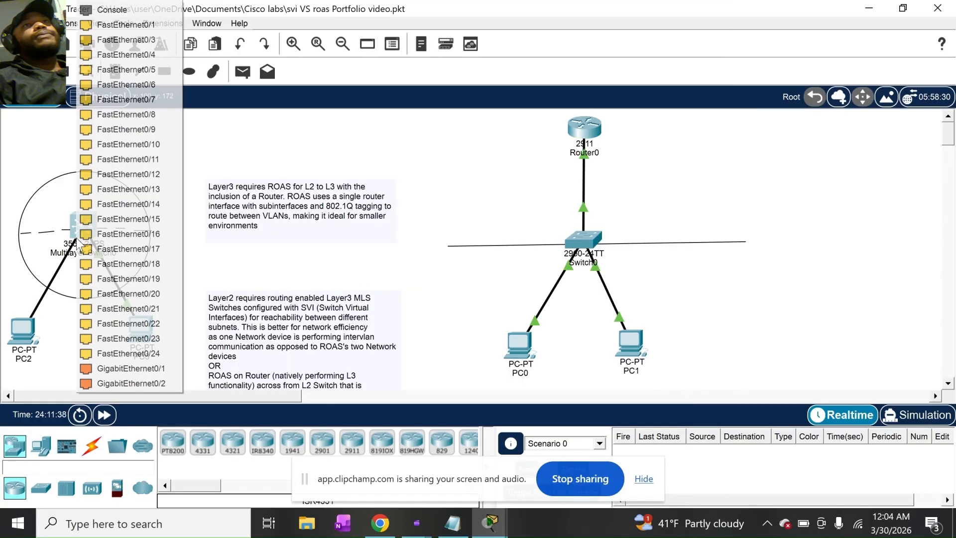
left_click(175, 28)
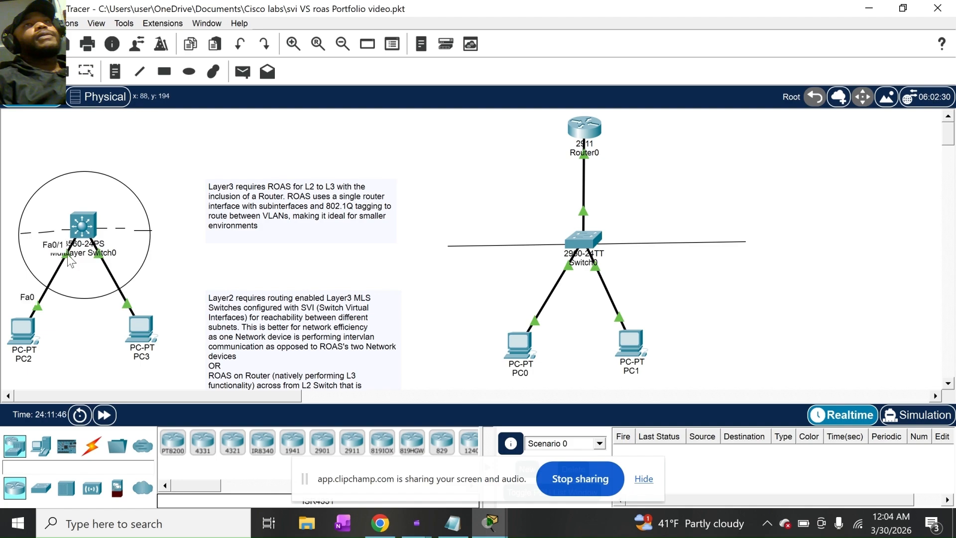
Enter interface configuration for FastEthernet0/1 on the multilayer switch and set the port to access mode
mouse_move(490, 522)
left_click(527, 476)
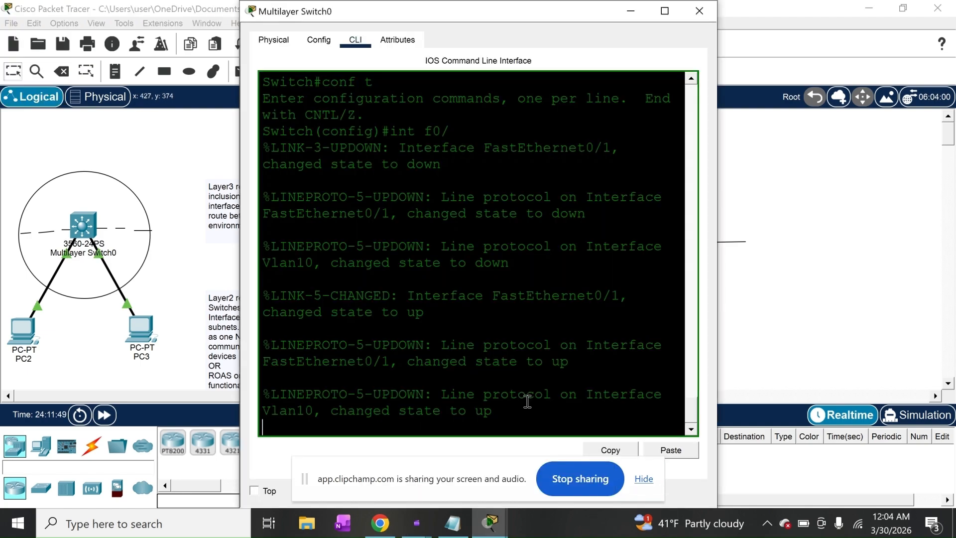
key("Return")
key("Return")
type("int f0/")
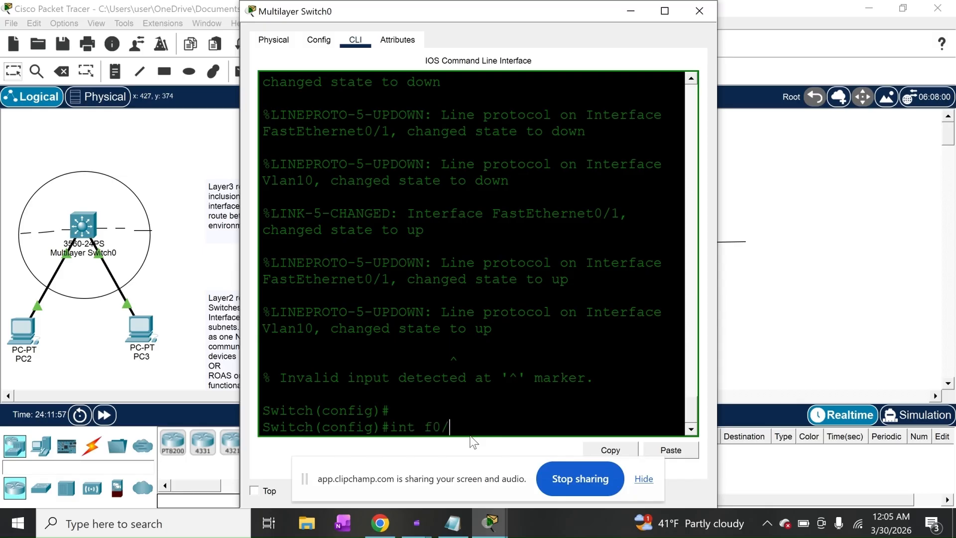
type("1")
key("Return")
type("switchpo")
key("BackSpace")
key("BackSpace")
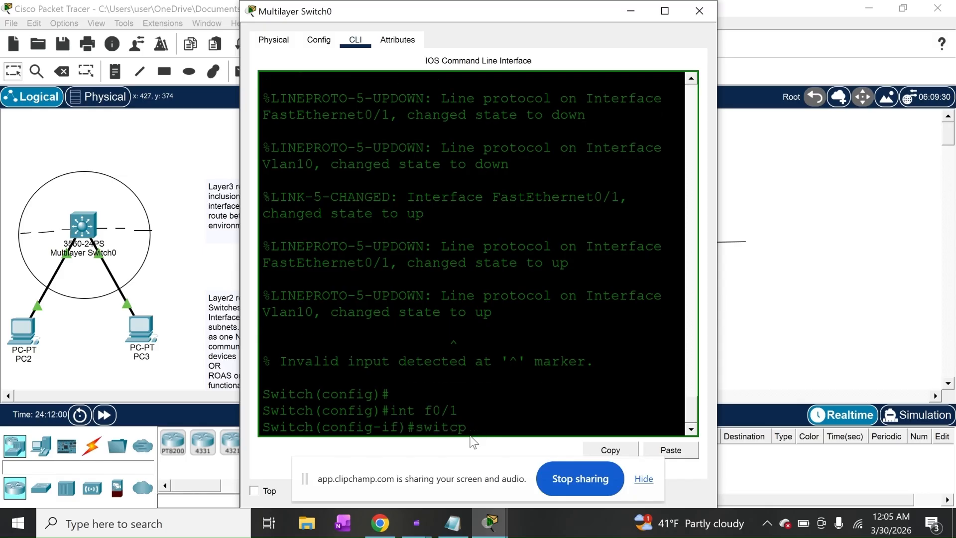
type("po")
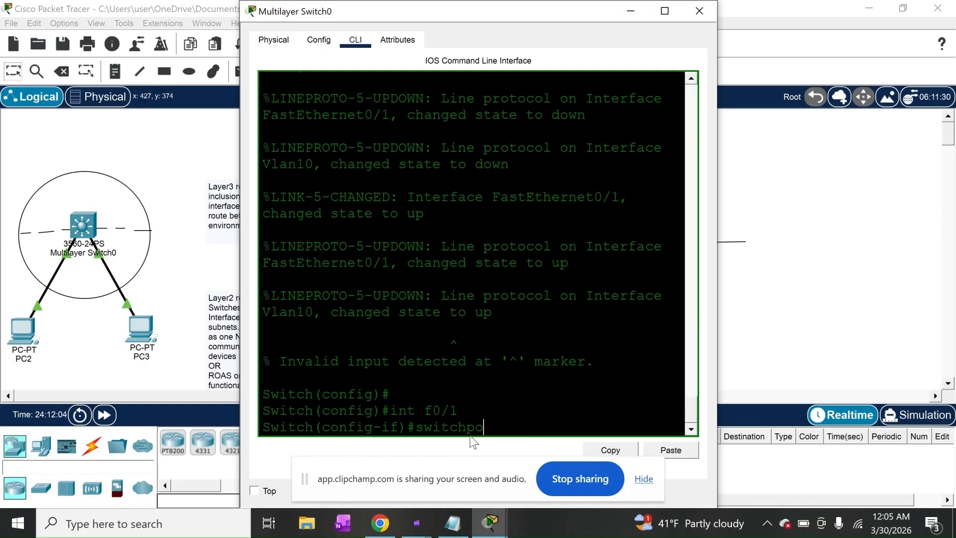
type("rt mode access")
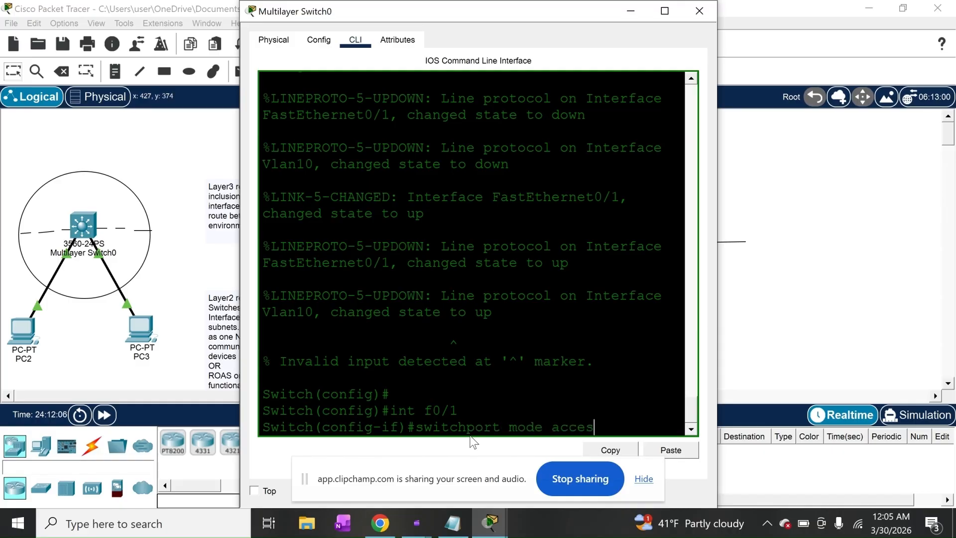
key("Return")
Assign port FastEthernet0/1 to access VLAN 10
type("switchp")
key("BackSpace")
type("por")
key("BackSpace")
key("BackSpace")
key("BackSpace")
key("BackSpace")
type("hport accce")
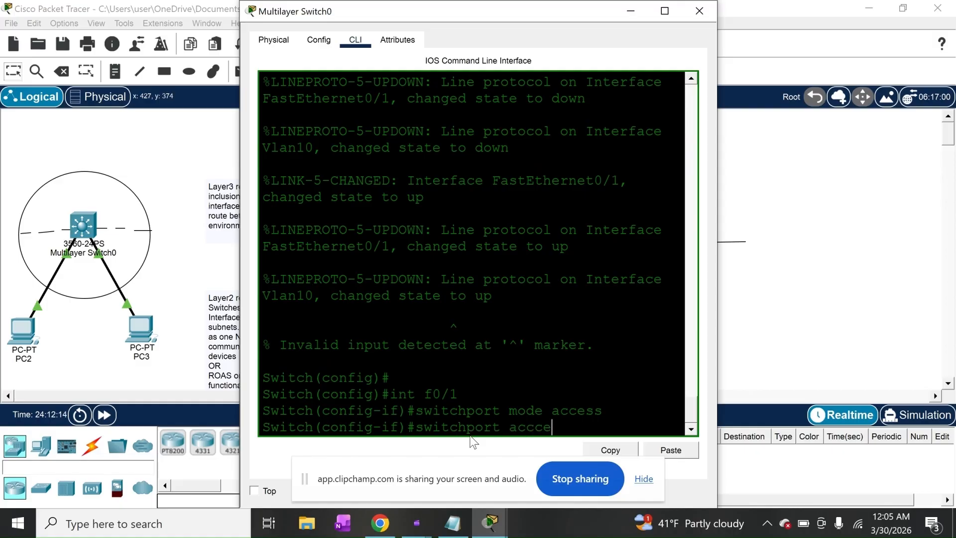
type("s")
key("BackSpace")
key("BackSpace")
key("BackSpace")
type("ess vlan 10")
key("Return")
Turn off trunk negotiation on FastEthernet0/1 with switchport nonegotiate and enable the port with no shutdown
type("switchp")
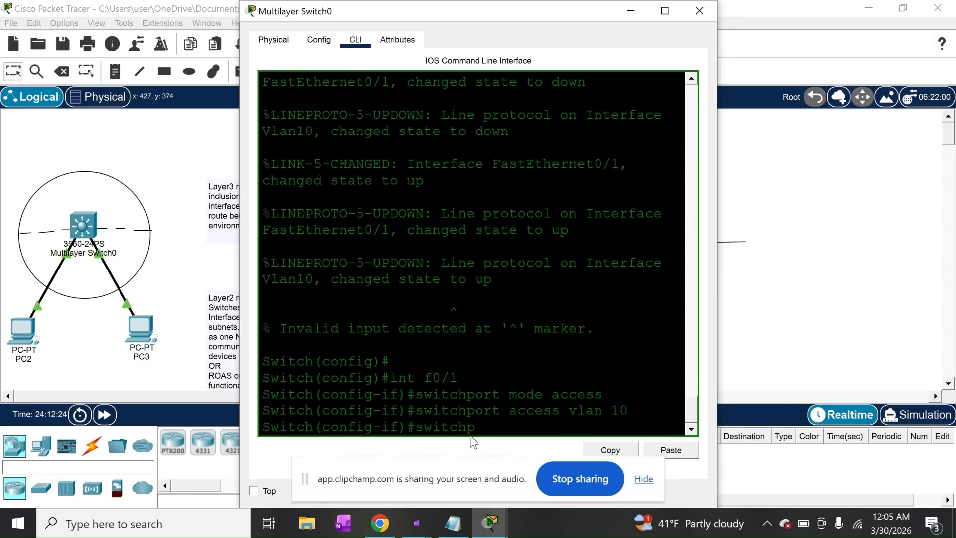
type("ort nonegotiate")
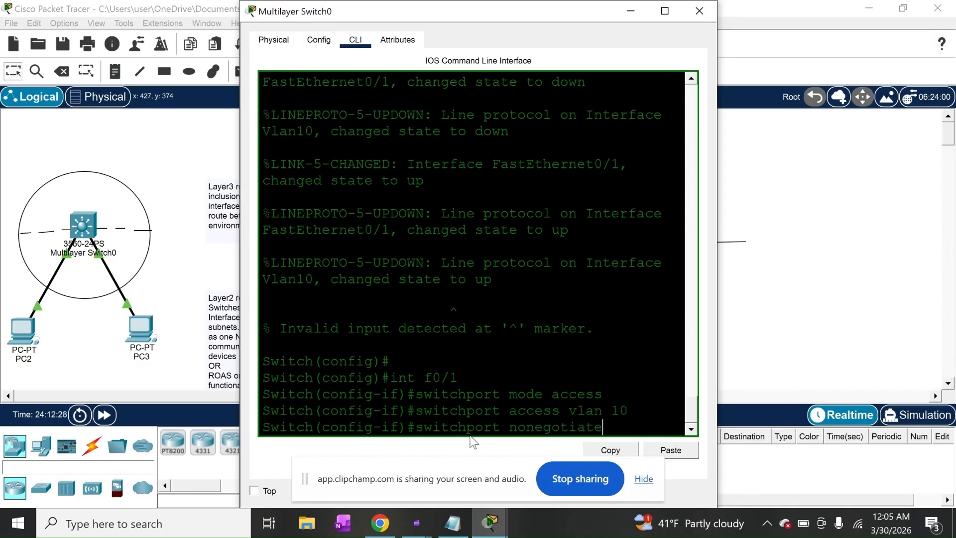
key("Return")
type("s")
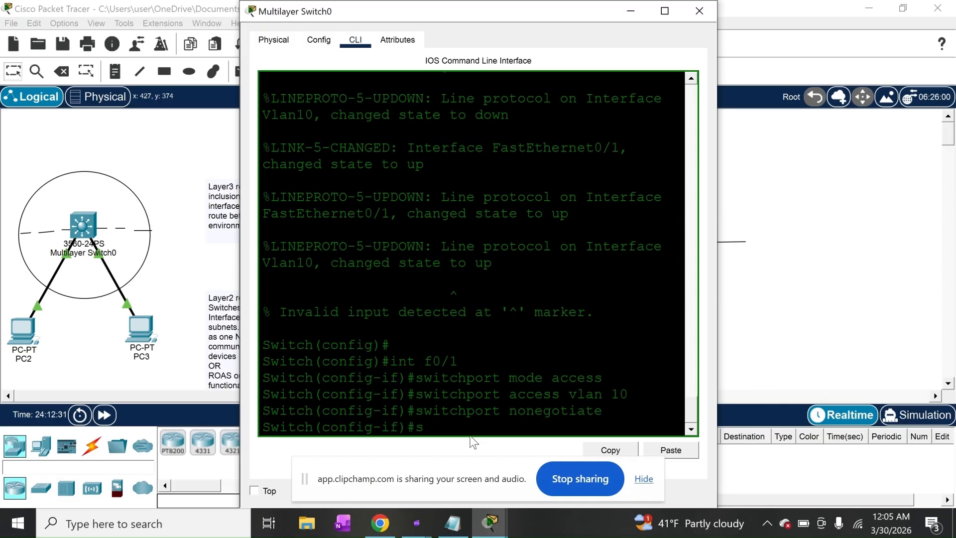
type("witchport no shutdown")
key("Return")
type("no d")
key("BackSpace")
type("shutdown")
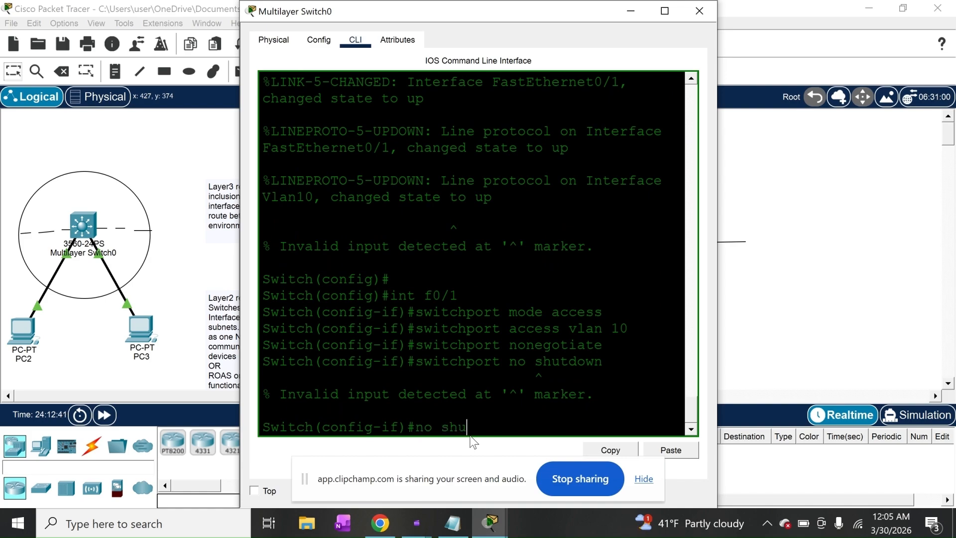
key("Return")
key("Return")
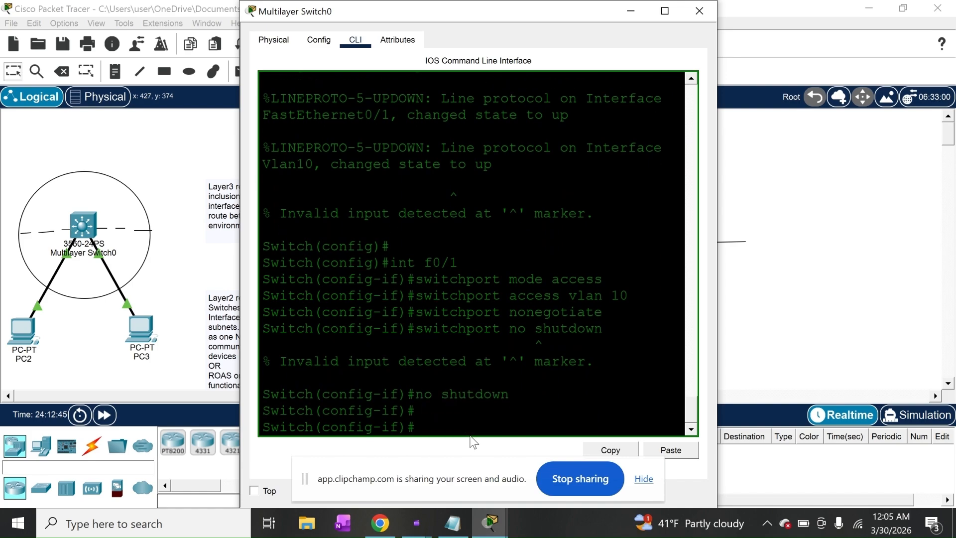
Switch to interface FastEthernet0/2 and set the port to access mode
type("int f0/2")
key("Return")
type("switcpo")
key("BackSpace")
key("BackSpace")
type("hport")
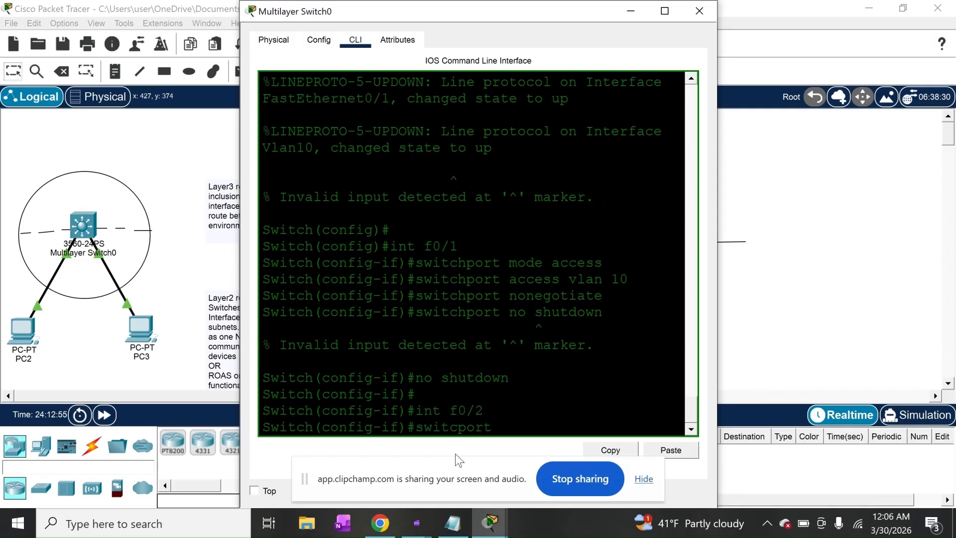
type(" mode access")
key("Return")
Assign FastEthernet0/2 to access VLAN 30 and turn off its trunk negotiation with switchport nonegotiate
type("switchport access vlan 3")
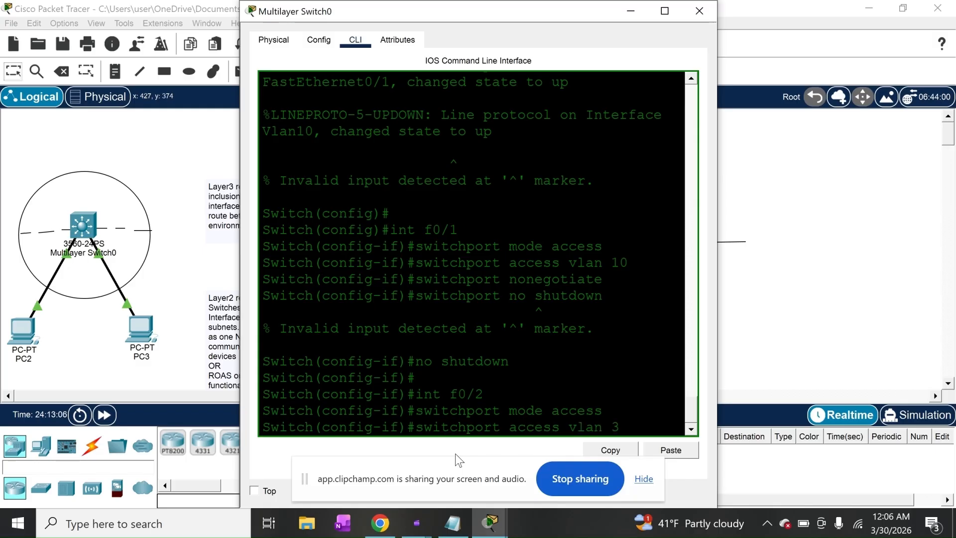
type("0")
key("Return")
type("switchpor")
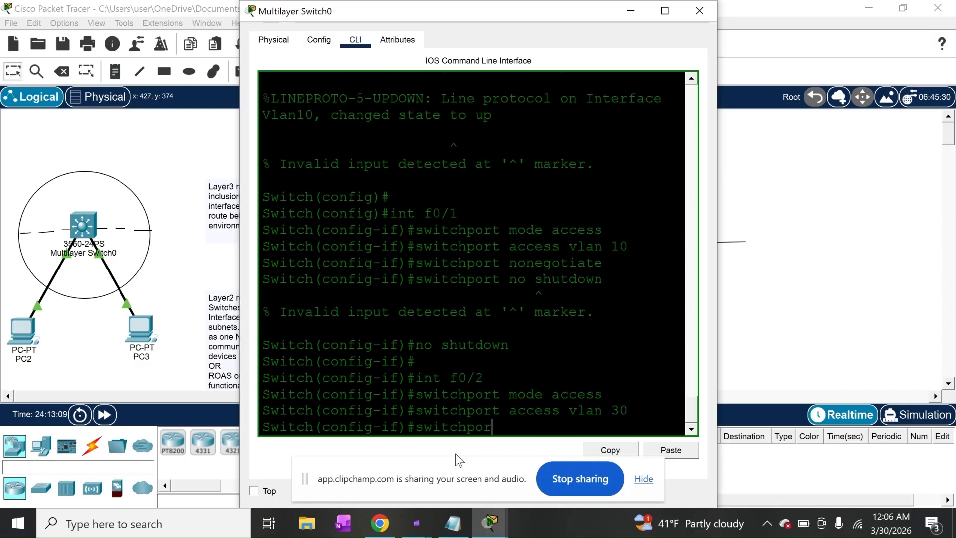
type("t nonegotiate")
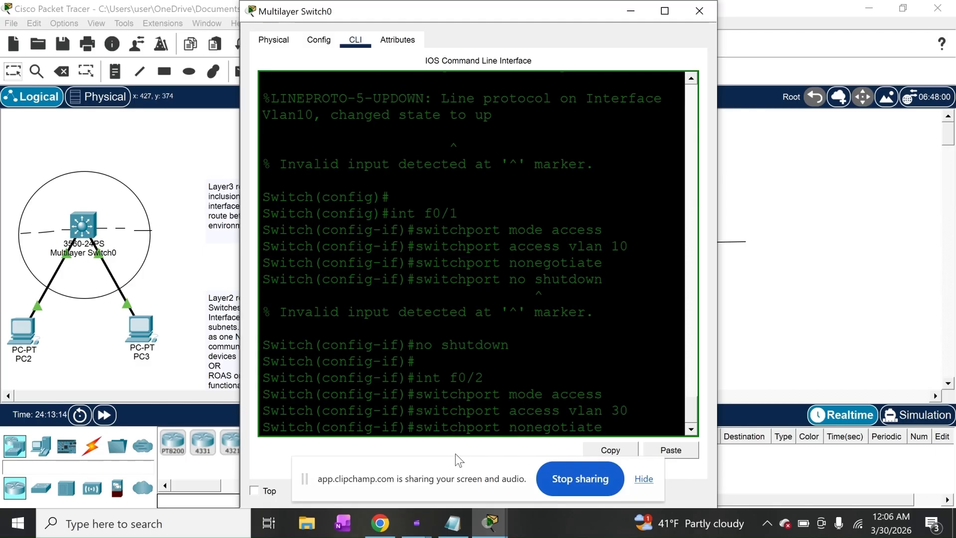
key("Return")
Save the switch's running configuration to the startup configuration, accepting the default file name, and review the entered port commands
type("do copy")
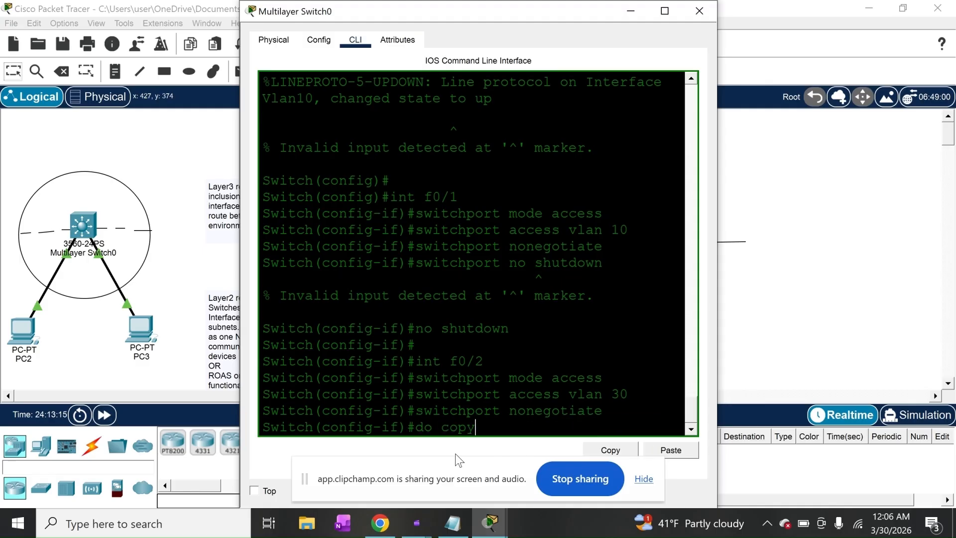
type(" running-config startup-")
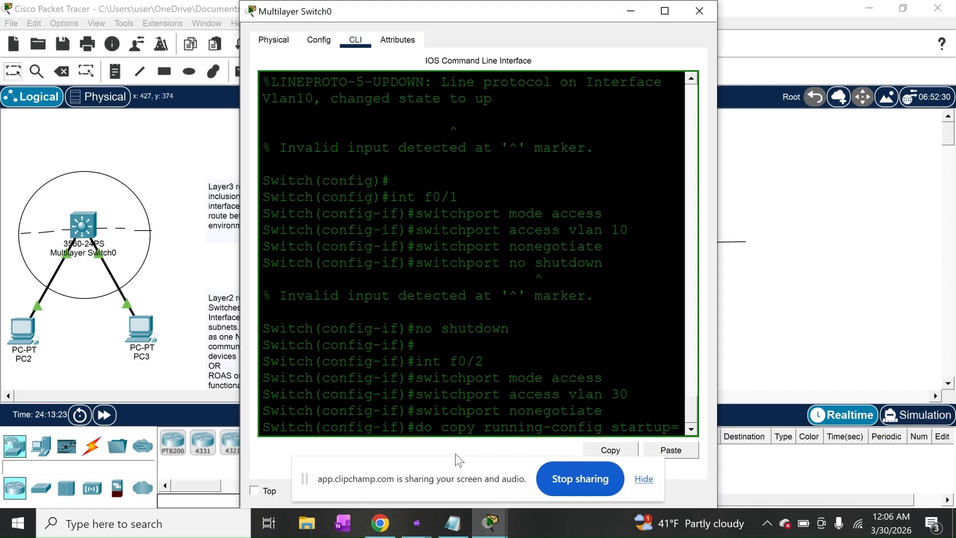
type("config")
key("Return")
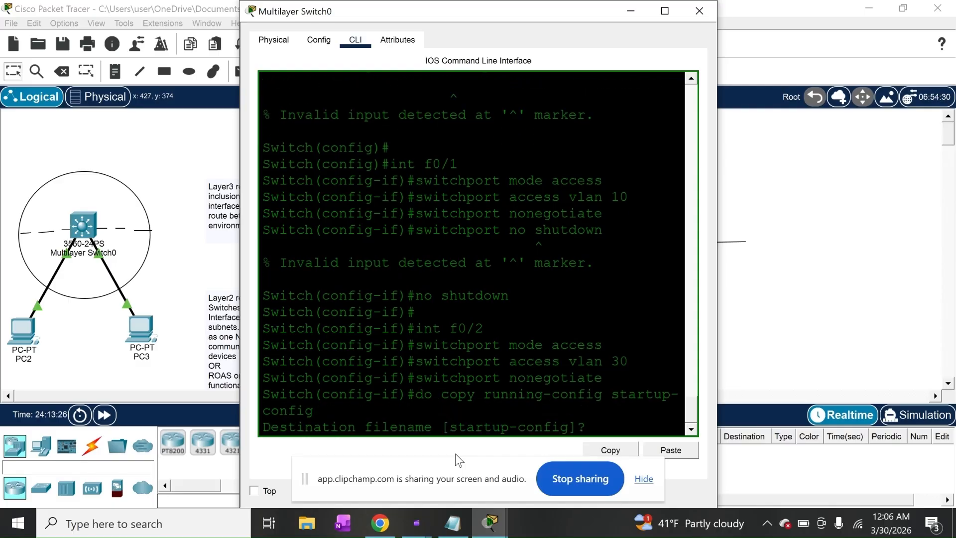
key("Return")
key("Return")
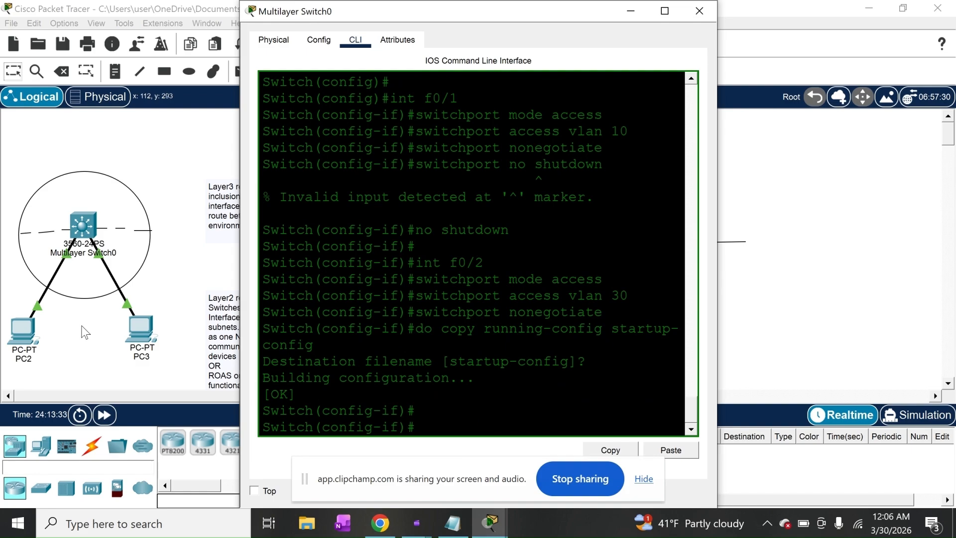
scroll(437, 211, "up", 2)
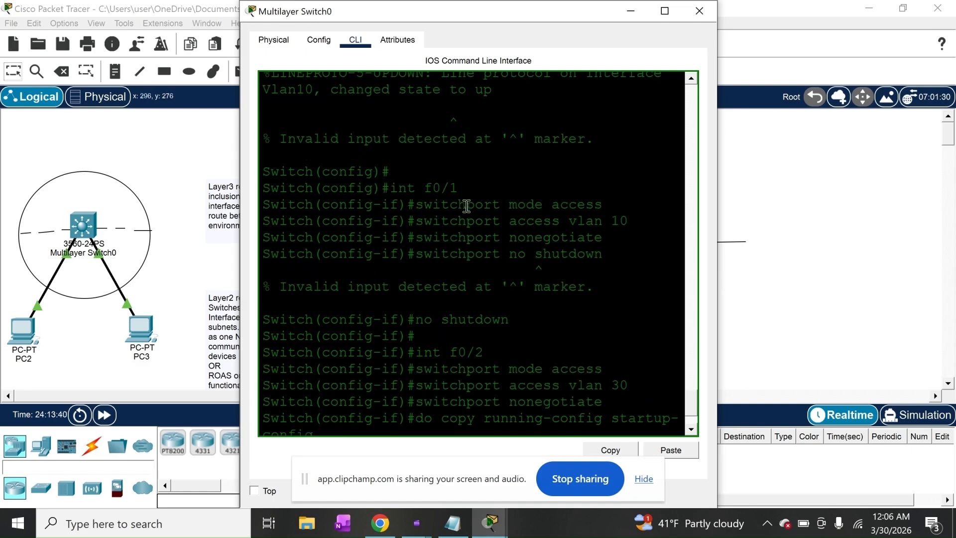
scroll(570, 244, "down", 2)
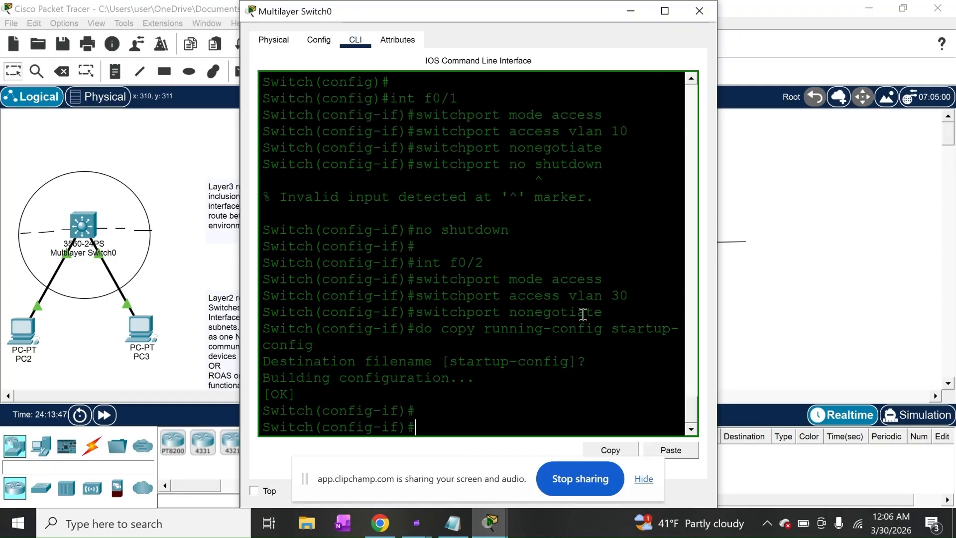
Configure PC2 with static IPv4 address 10.0.0.5, subnet mask 255.255.255.0 and default gateway 10.0.0.1
left_click(26, 331)
left_click(26, 331)
left_click(286, 115)
left_click(445, 146)
type("10.0.0.5")
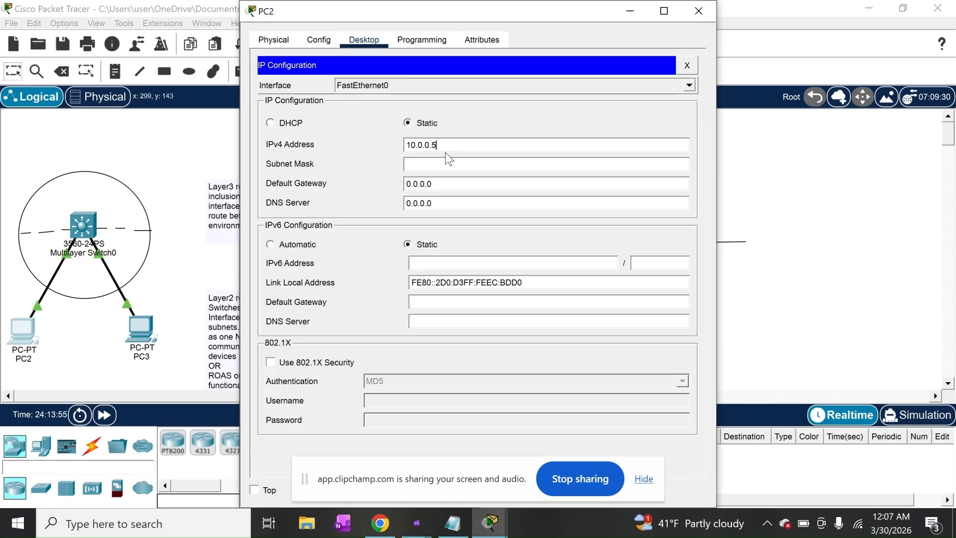
key("Tab")
type("255.255.255.0")
key("Tab")
type("10.0.0.1")
left_click(687, 65)
Display PC2's IP configuration with ipconfig in its command prompt
left_click(481, 100)
type("ipconfi")
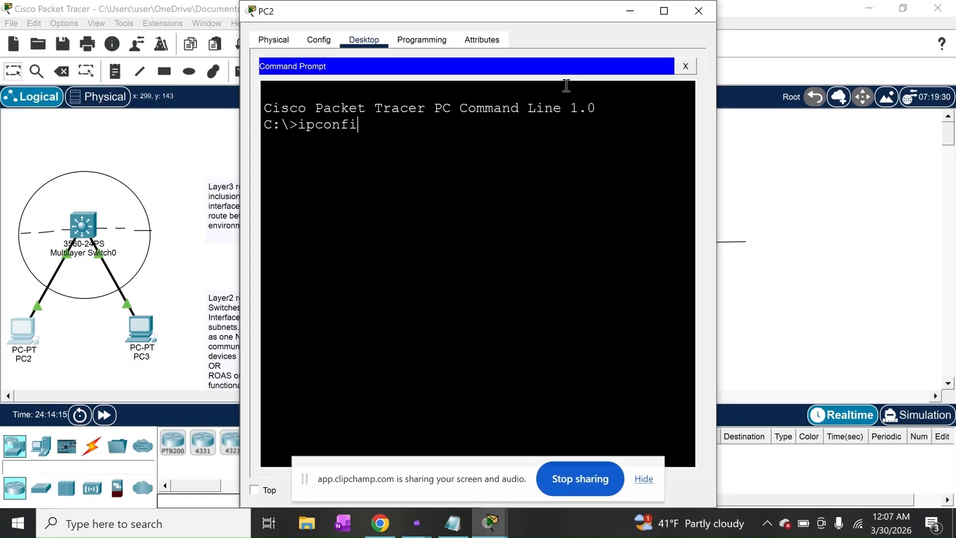
type("g")
key("Return")
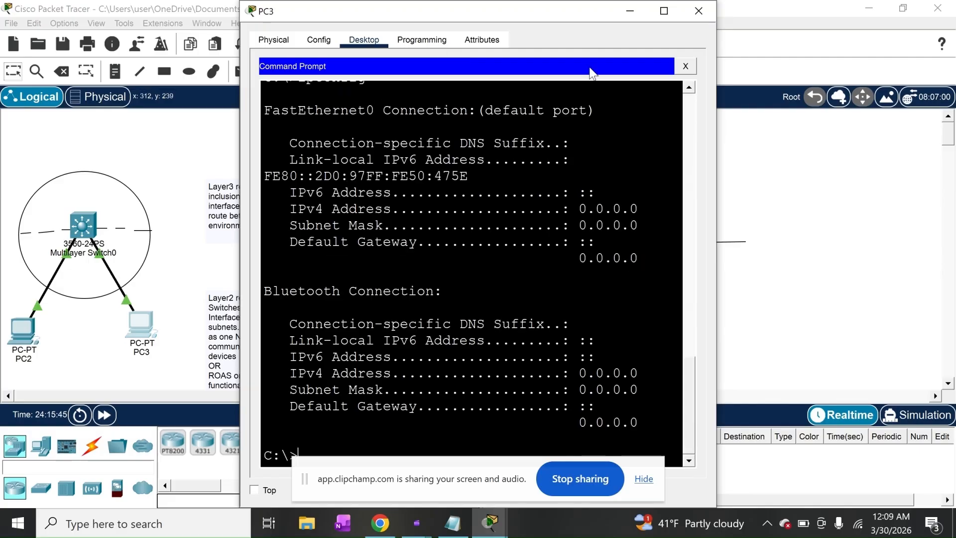
Configure PC3 with static IPv4 address 172.16.0.5, subnet mask 255.255.255.0 and default gateway 172.16.0.1
left_click(318, 40)
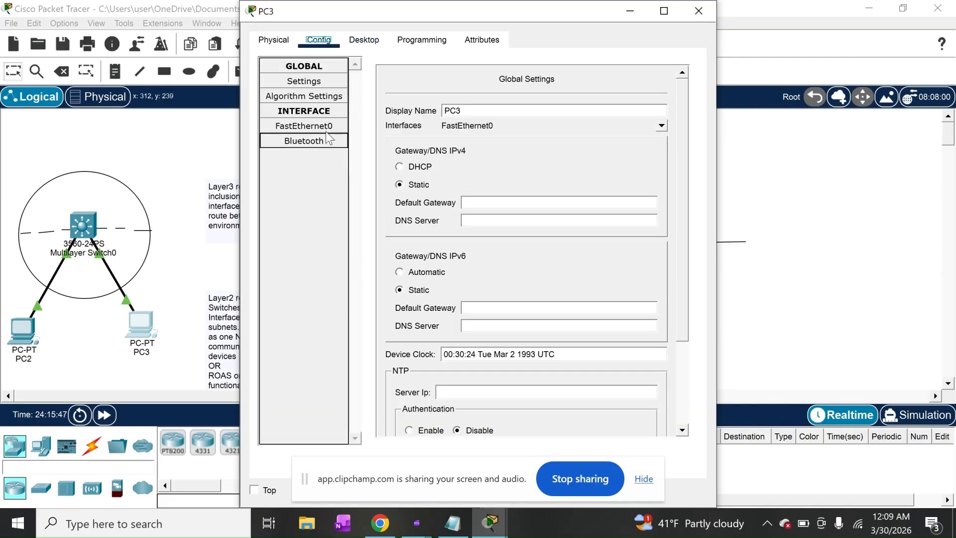
left_click(364, 40)
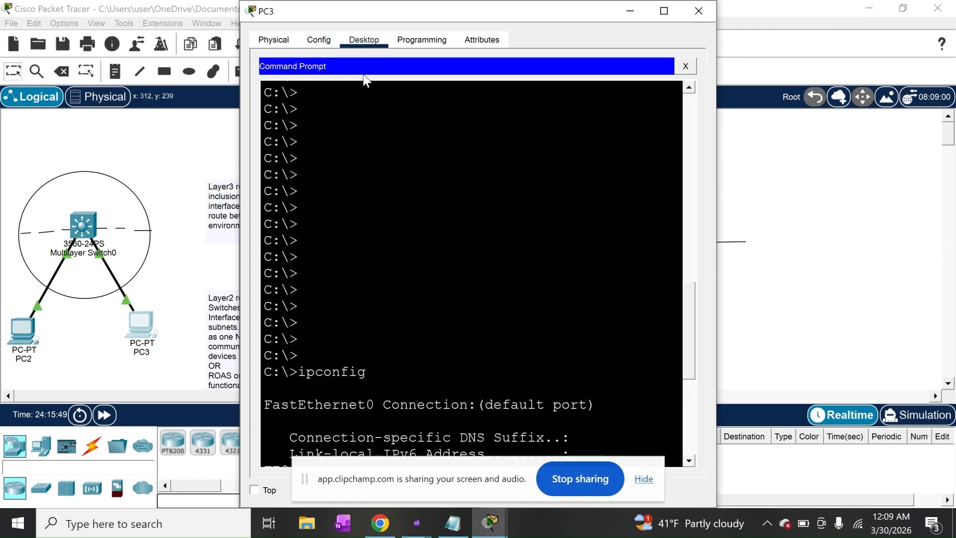
left_click(685, 66)
left_click(318, 94)
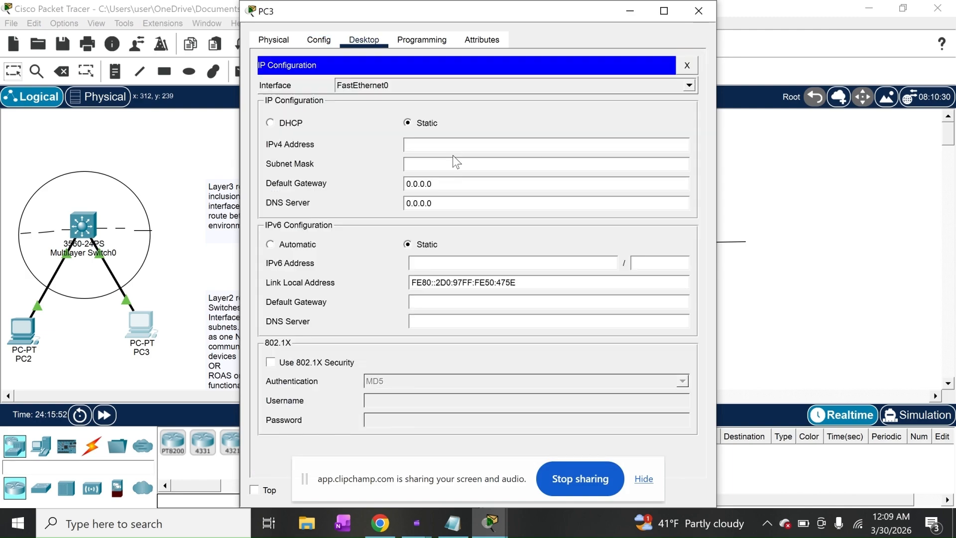
left_click(453, 150)
type("172.16.0.")
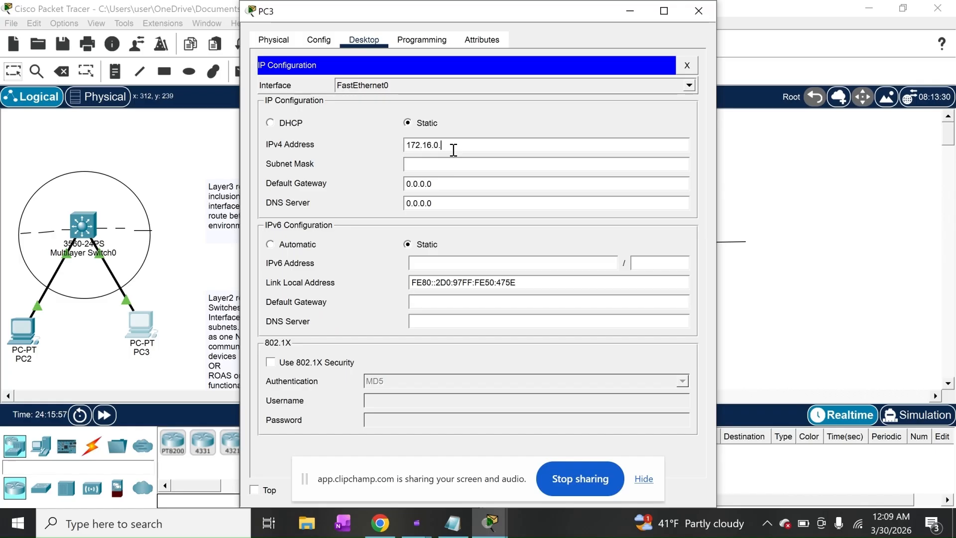
type("5")
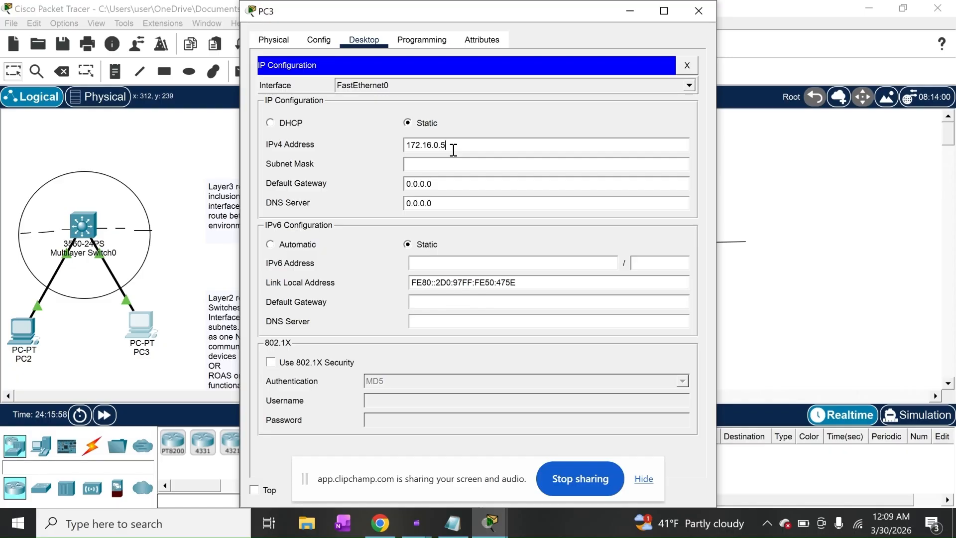
key("Tab")
type("255.255.255.0")
key("Tab")
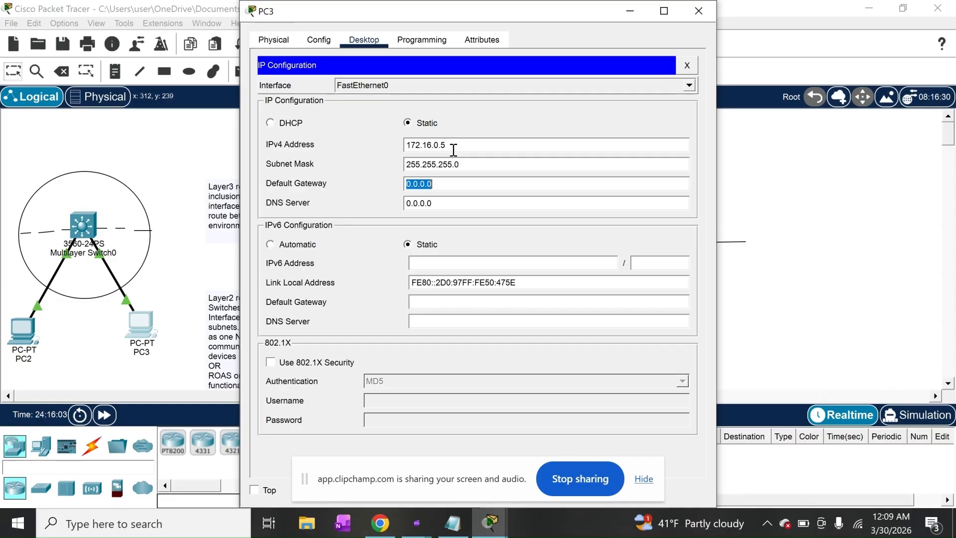
type("172.16.")
type("1")
left_click(692, 67)
Display PC3's IP configuration with ipconfig in its command prompt to check the new addressing
left_click(568, 87)
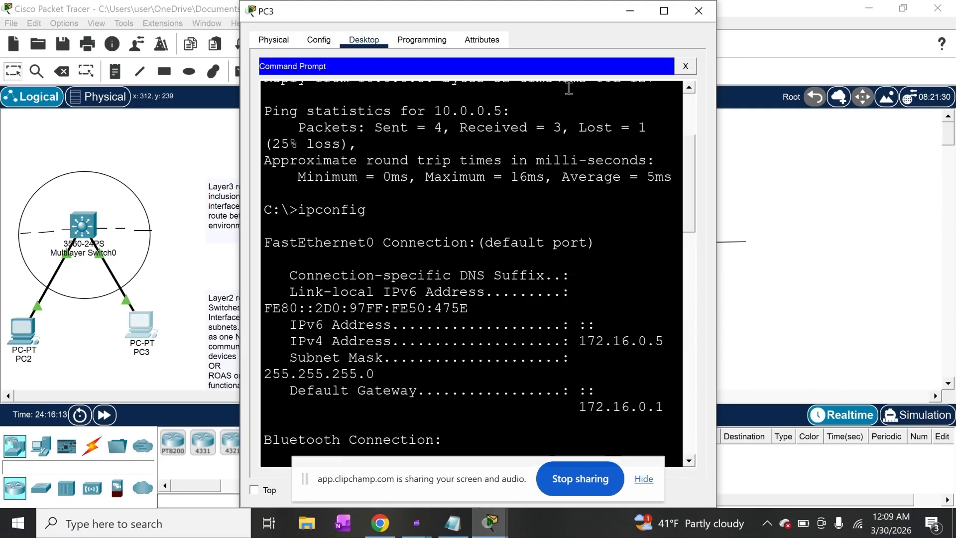
scroll(547, 260, "down", 3)
scroll(547, 261, "down", 1)
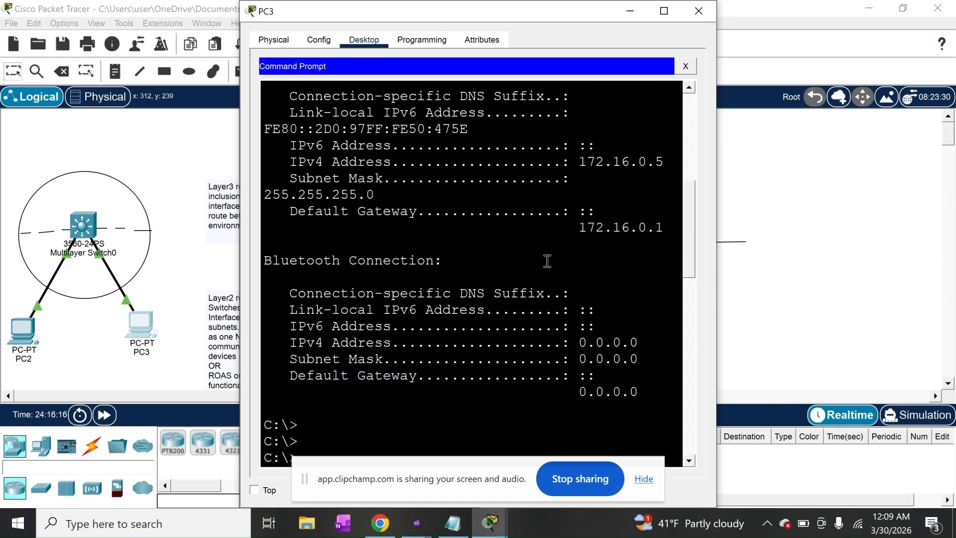
scroll(547, 261, "down", 8)
scroll(548, 261, "down", 7)
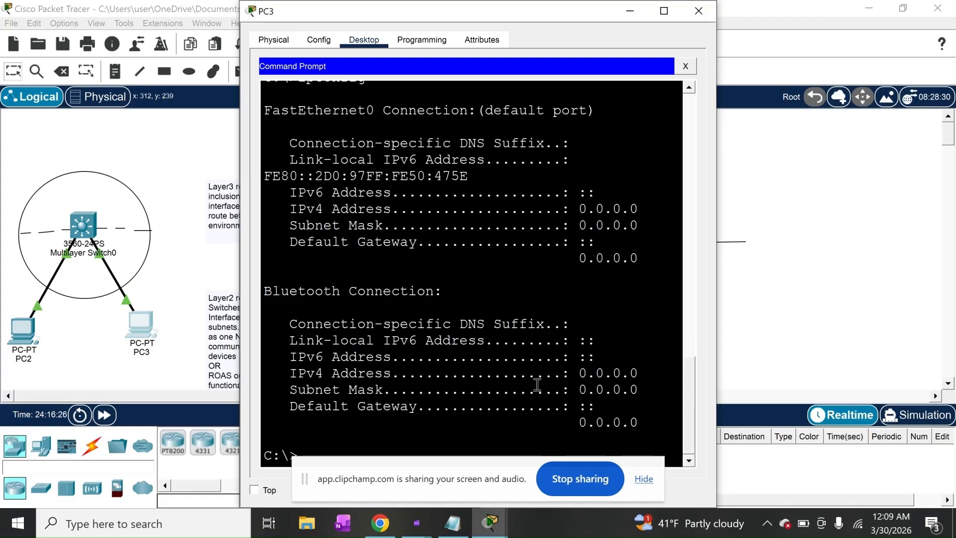
type("ipconfig")
key("Return")
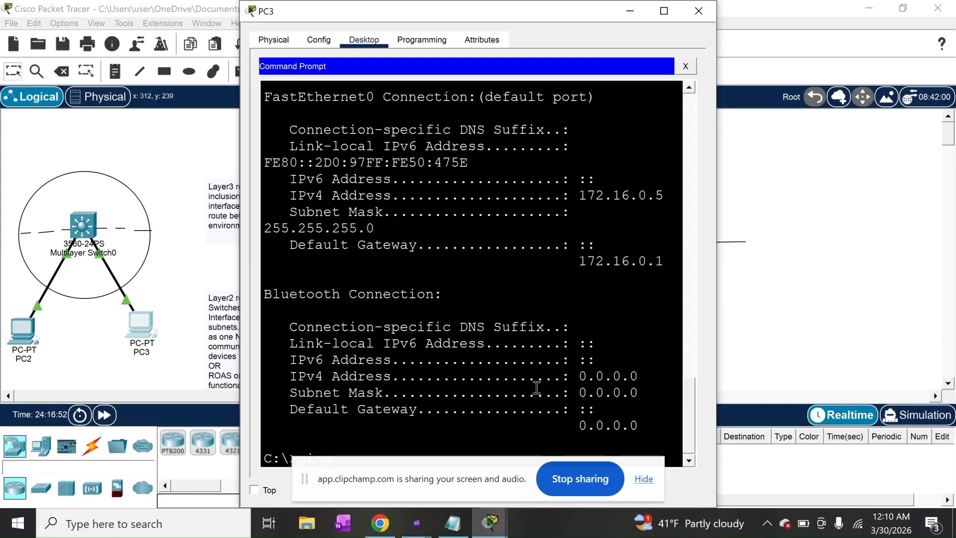
Ping PC2 at 10.0.0.5 from PC3's command prompt to test inter-VLAN reachability, and return to the topology
type("10.0.05")
key("Return")
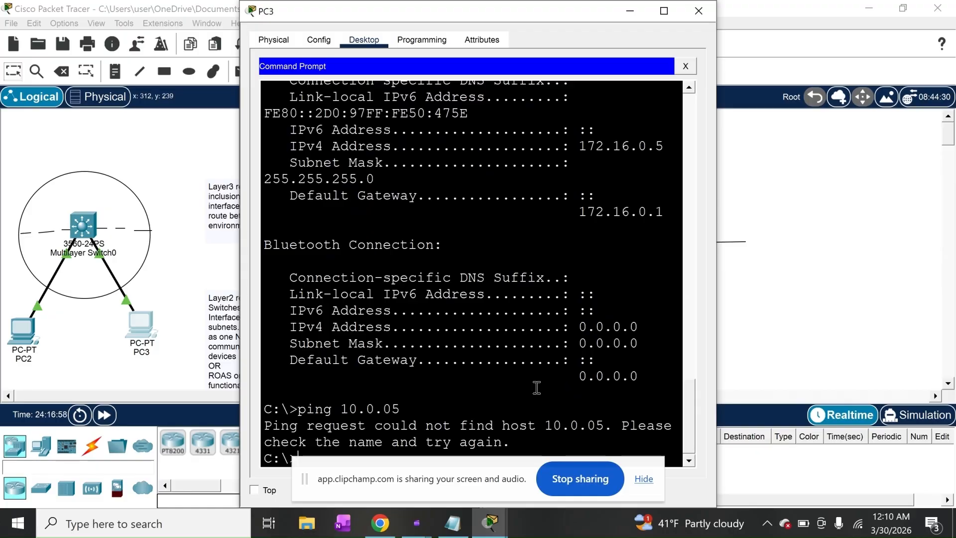
key("Up")
key("Left")
type(".")
key("Return")
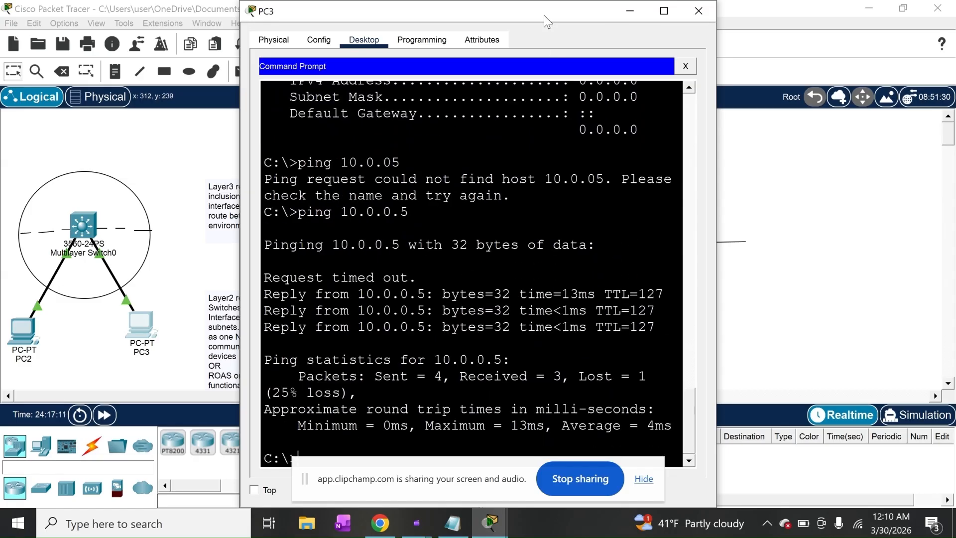
left_click_drag(592, 15, 708, 48)
left_click(265, 320)
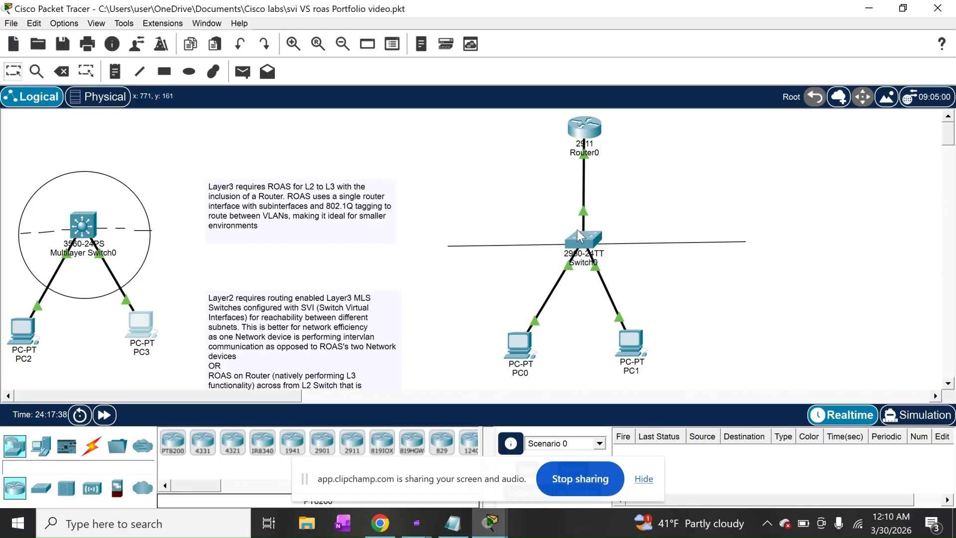
mouse_move(583, 243)
mouse_move(578, 156)
mouse_move(632, 347)
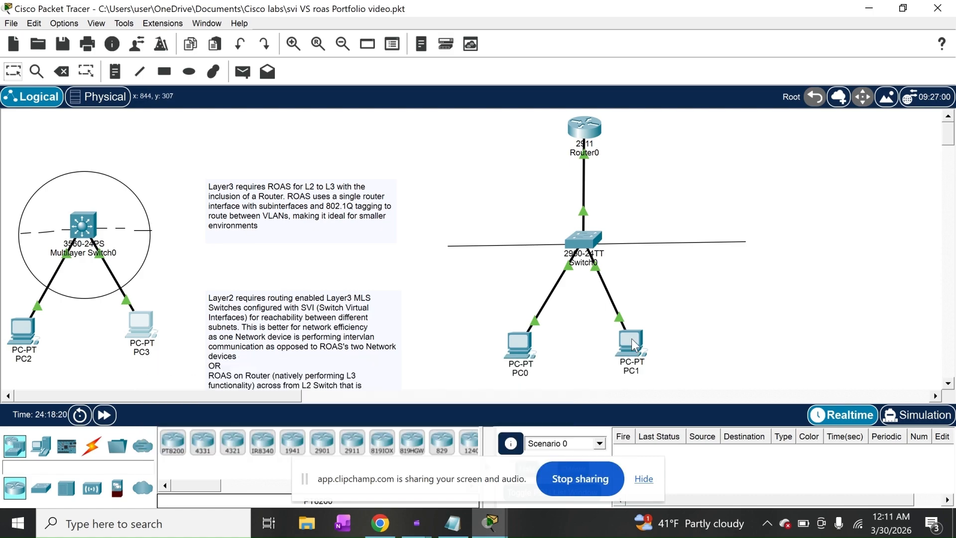